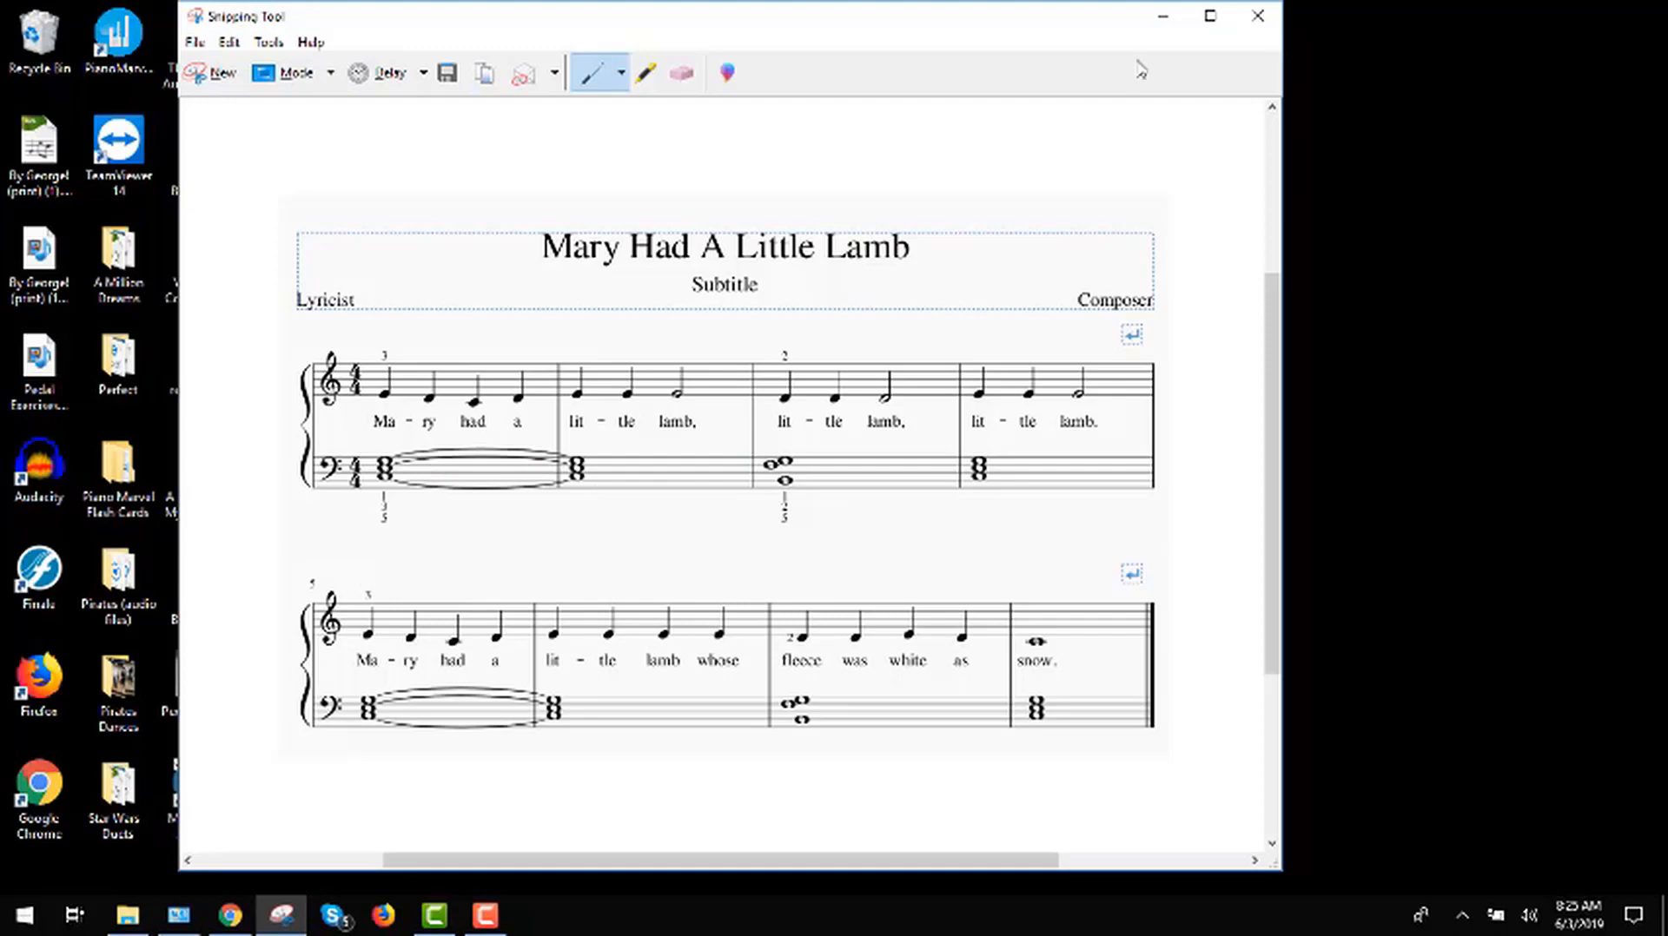
# Step: Minimize the sheet music snip, switch to Chrome and search the web for "musescore download" in a new tab
pyautogui.click(1165, 20)
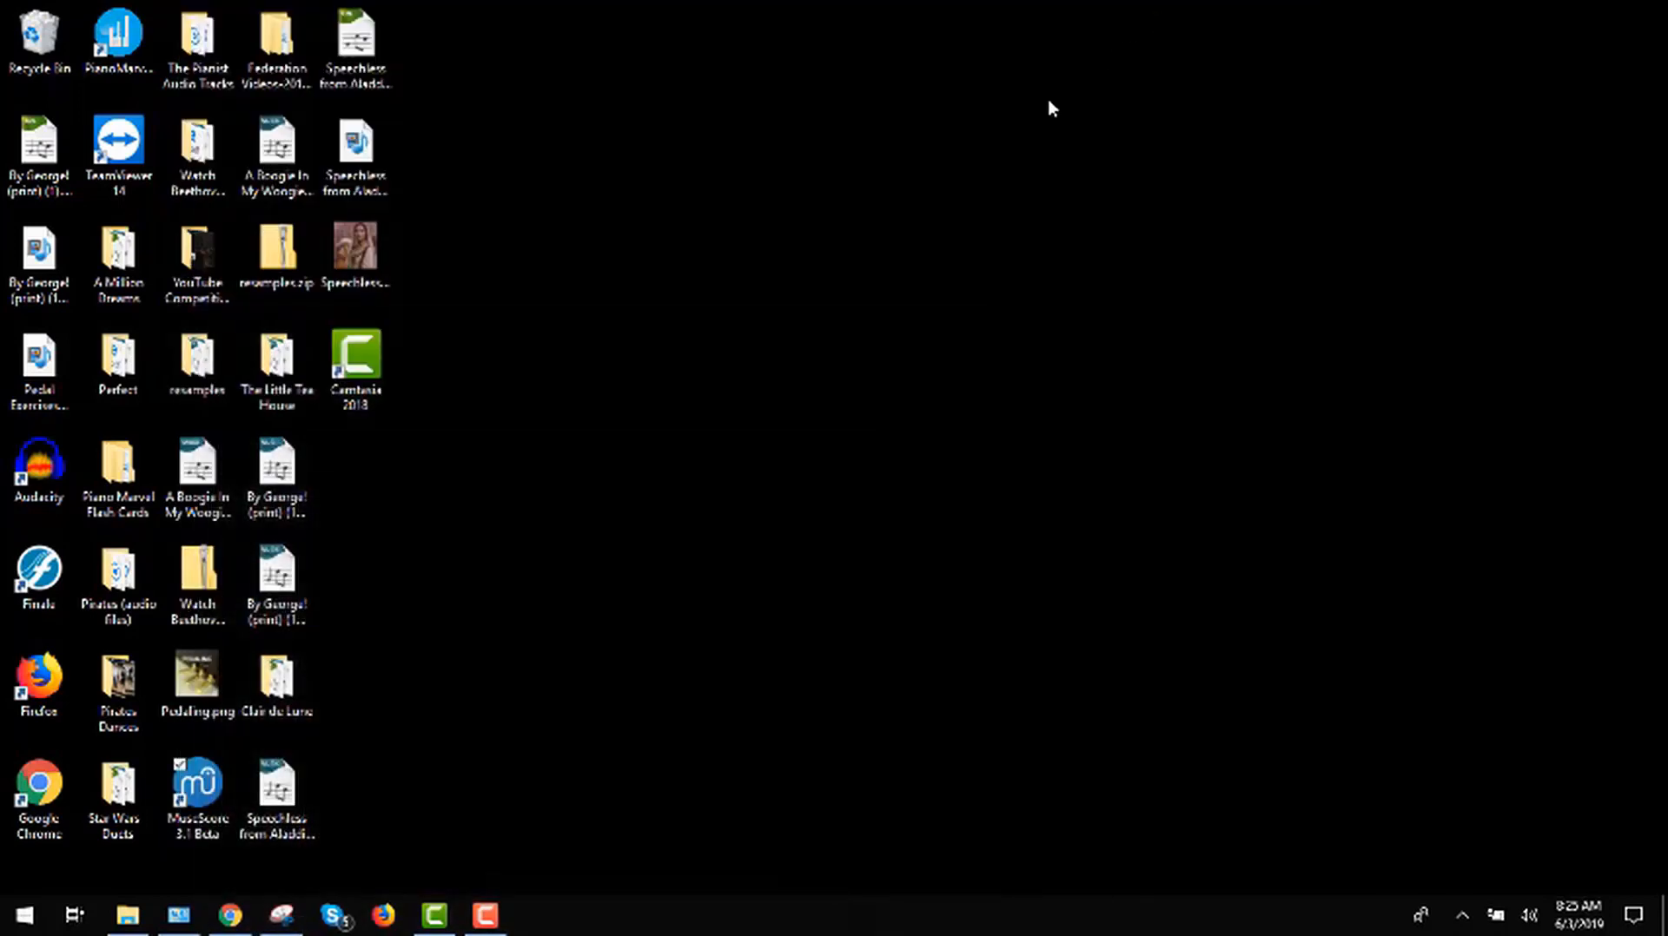
pyautogui.click(228, 916)
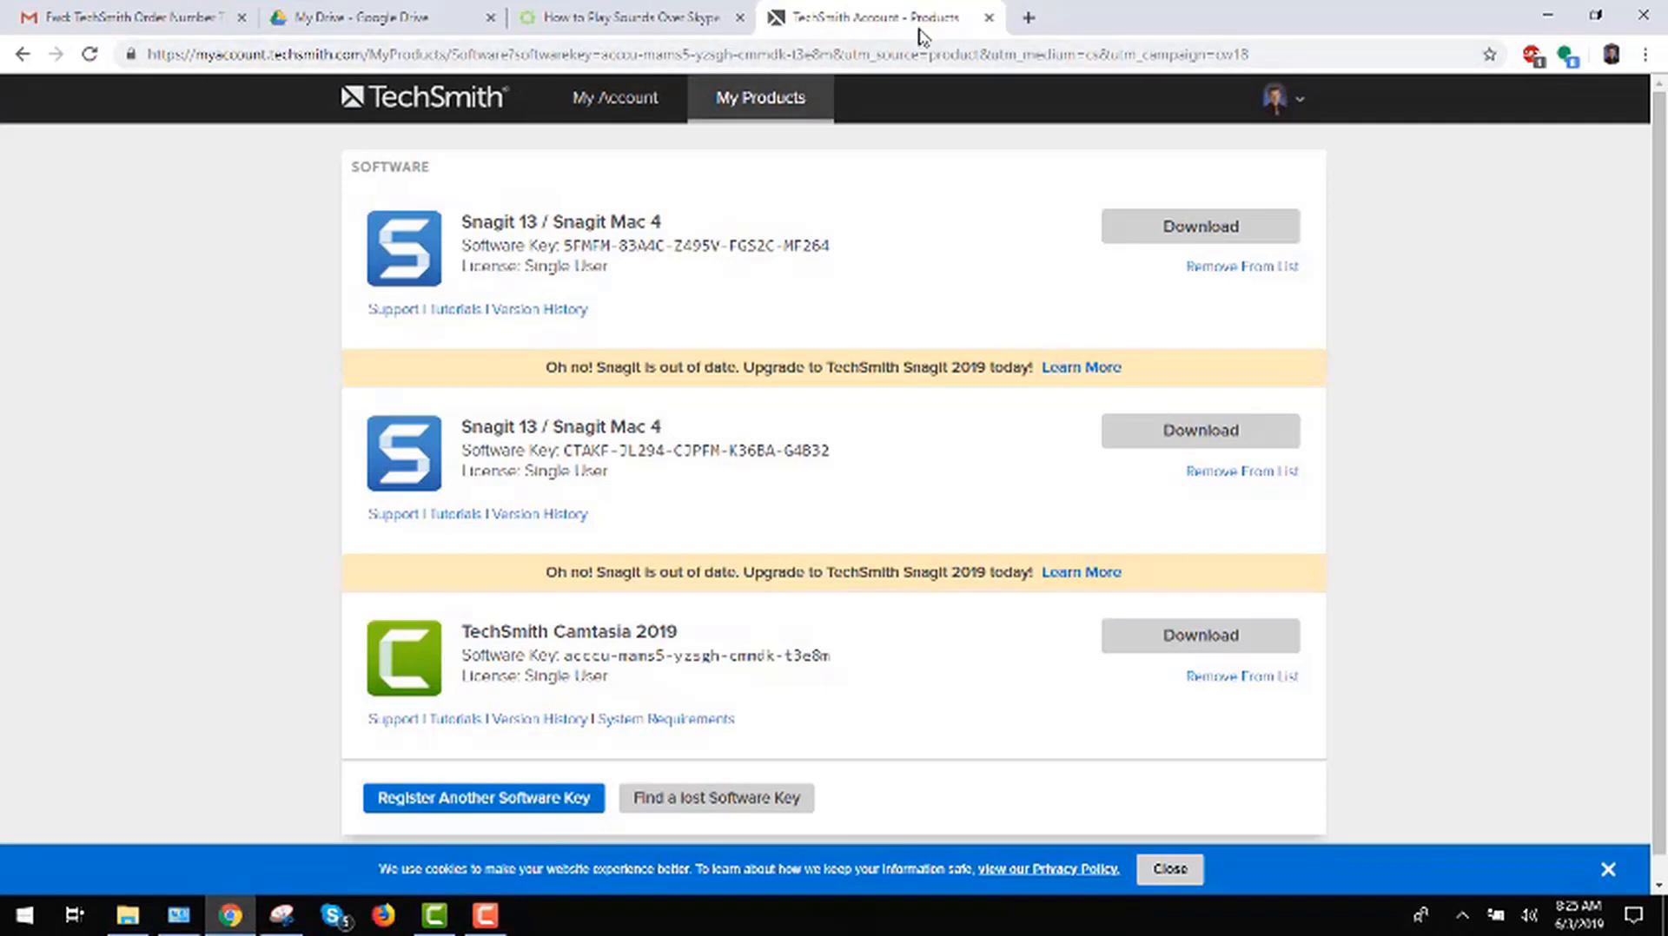
pyautogui.click(1030, 20)
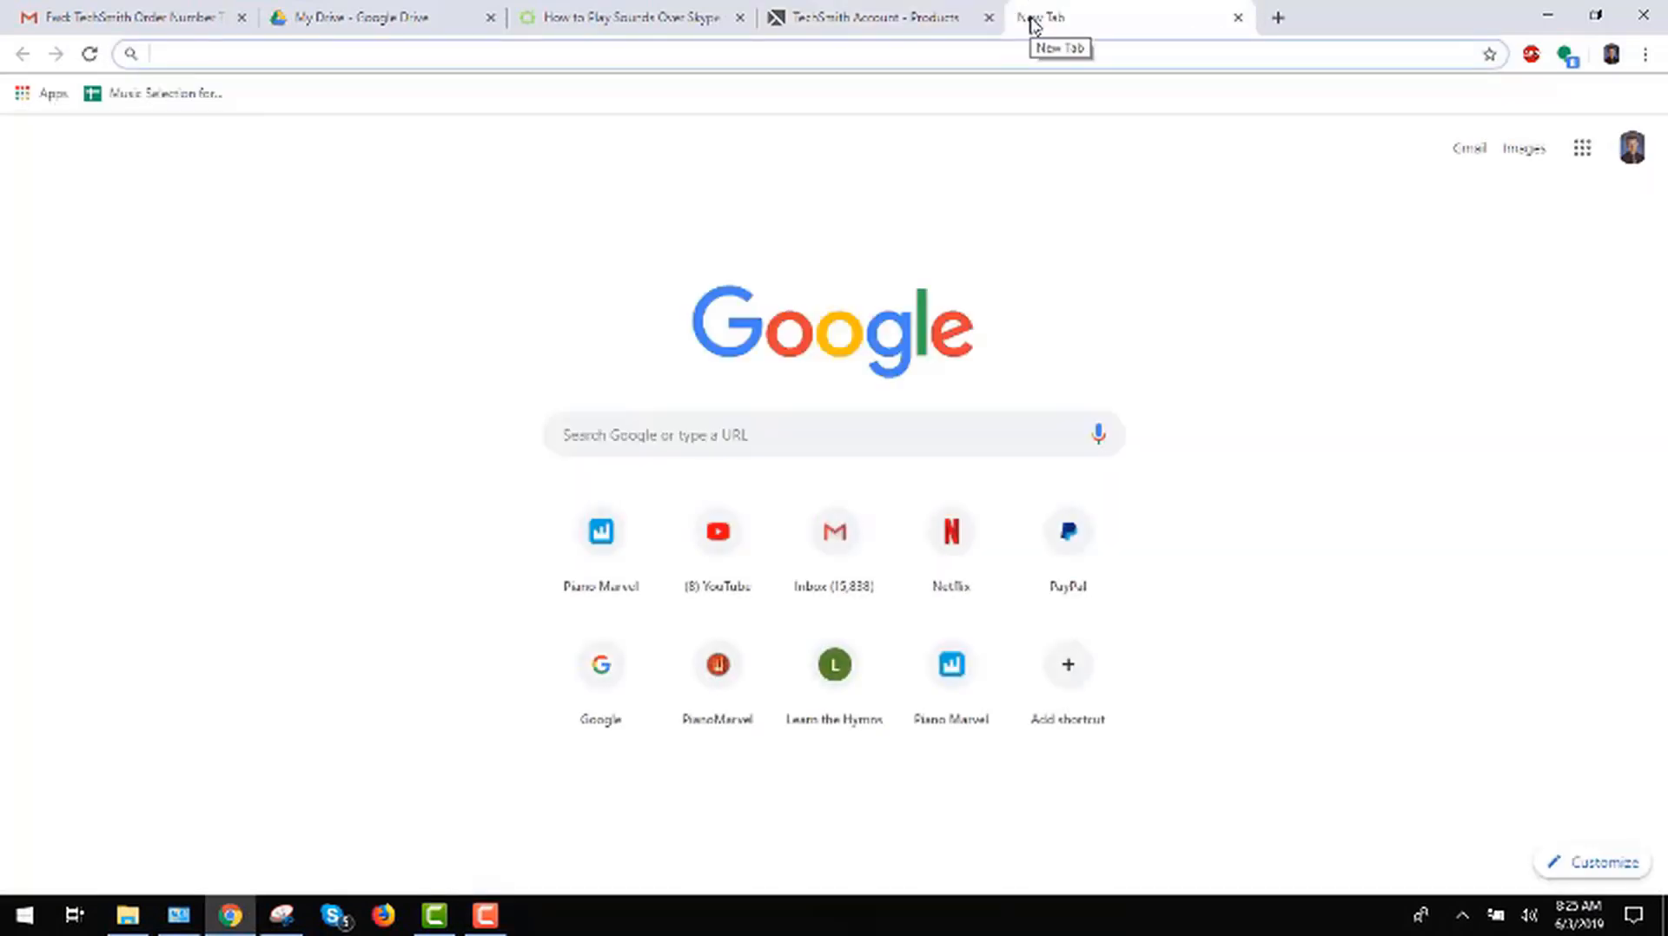
pyautogui.write('muse')
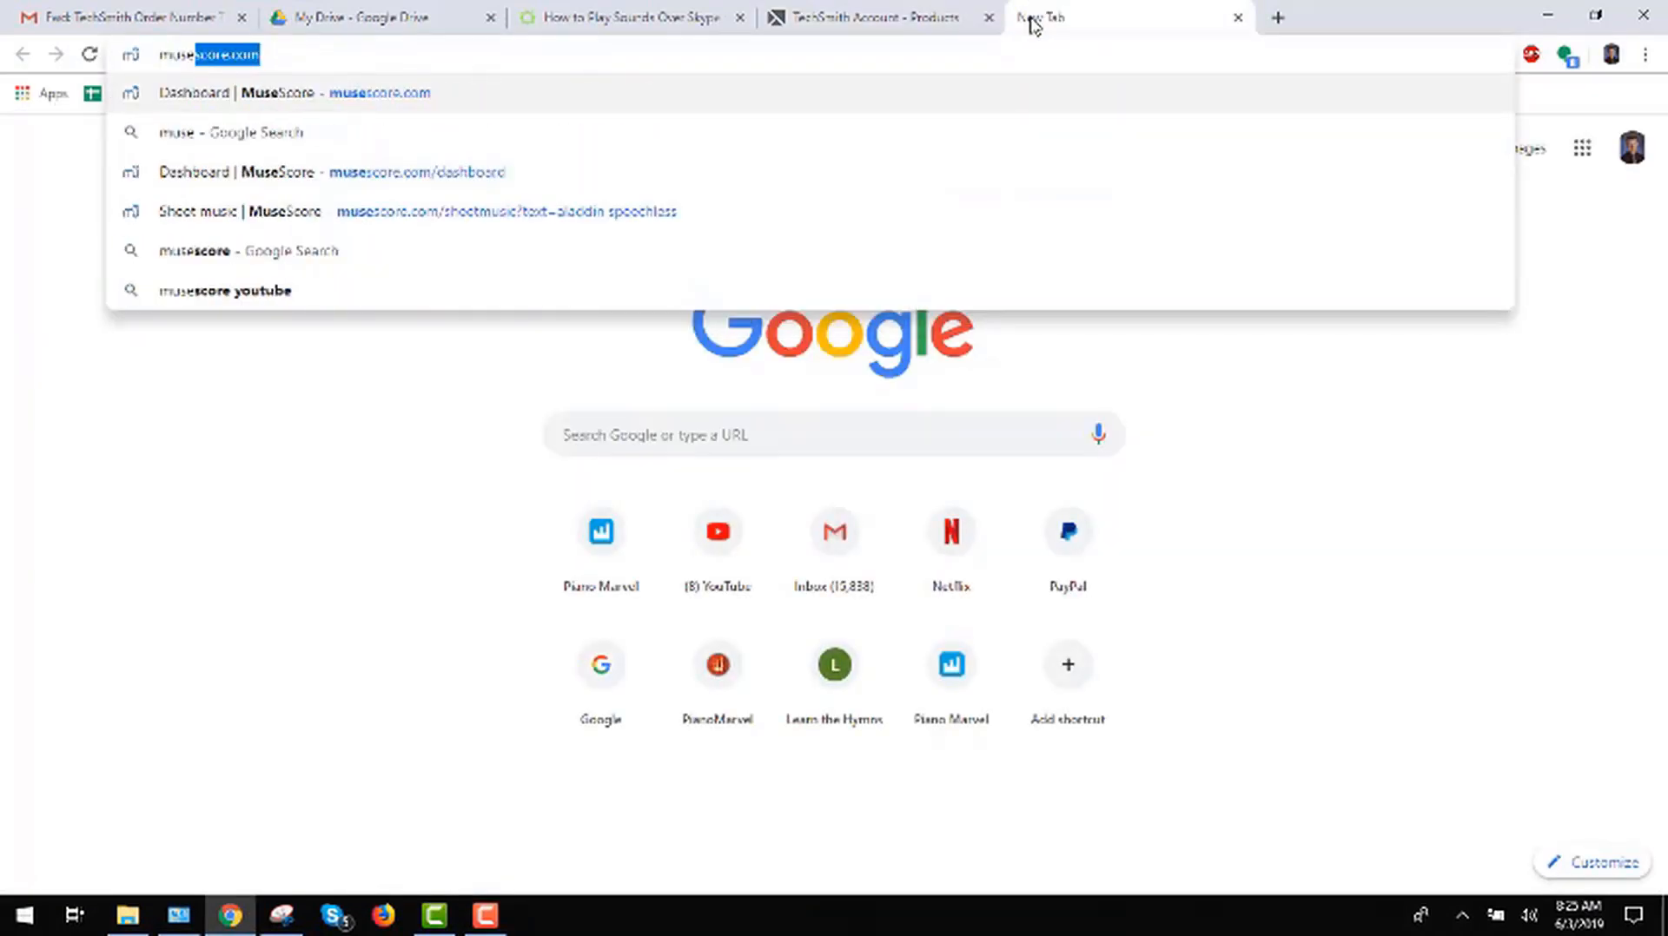
pyautogui.write('score do')
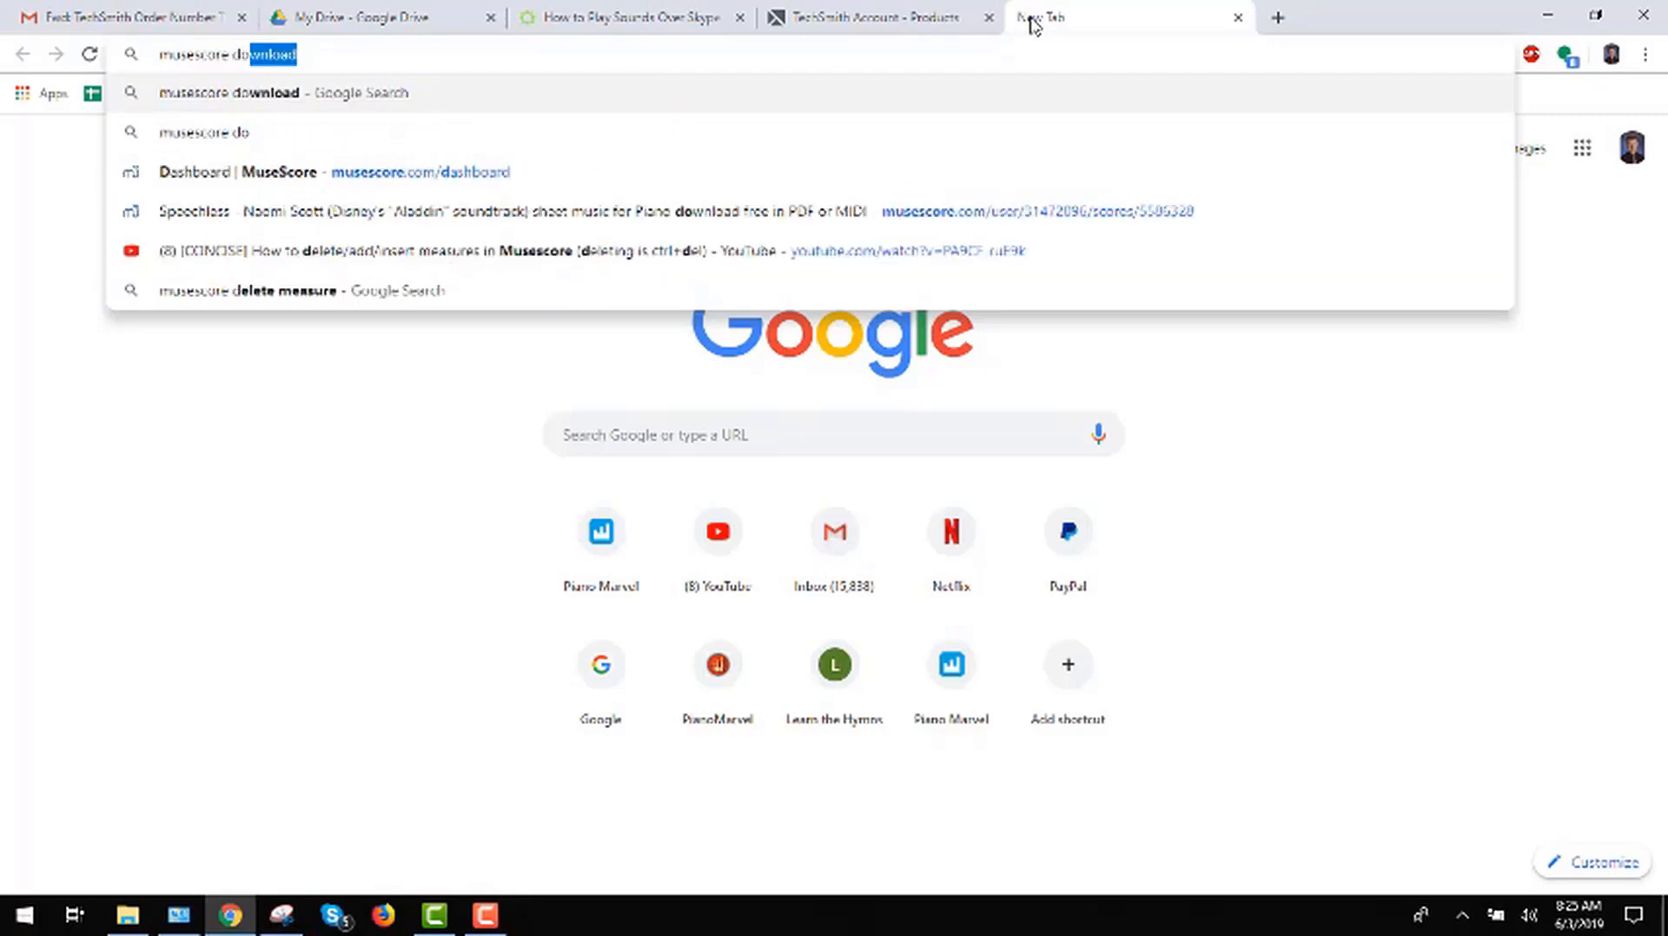
pyautogui.write('wnloa')
pyautogui.press('Return')
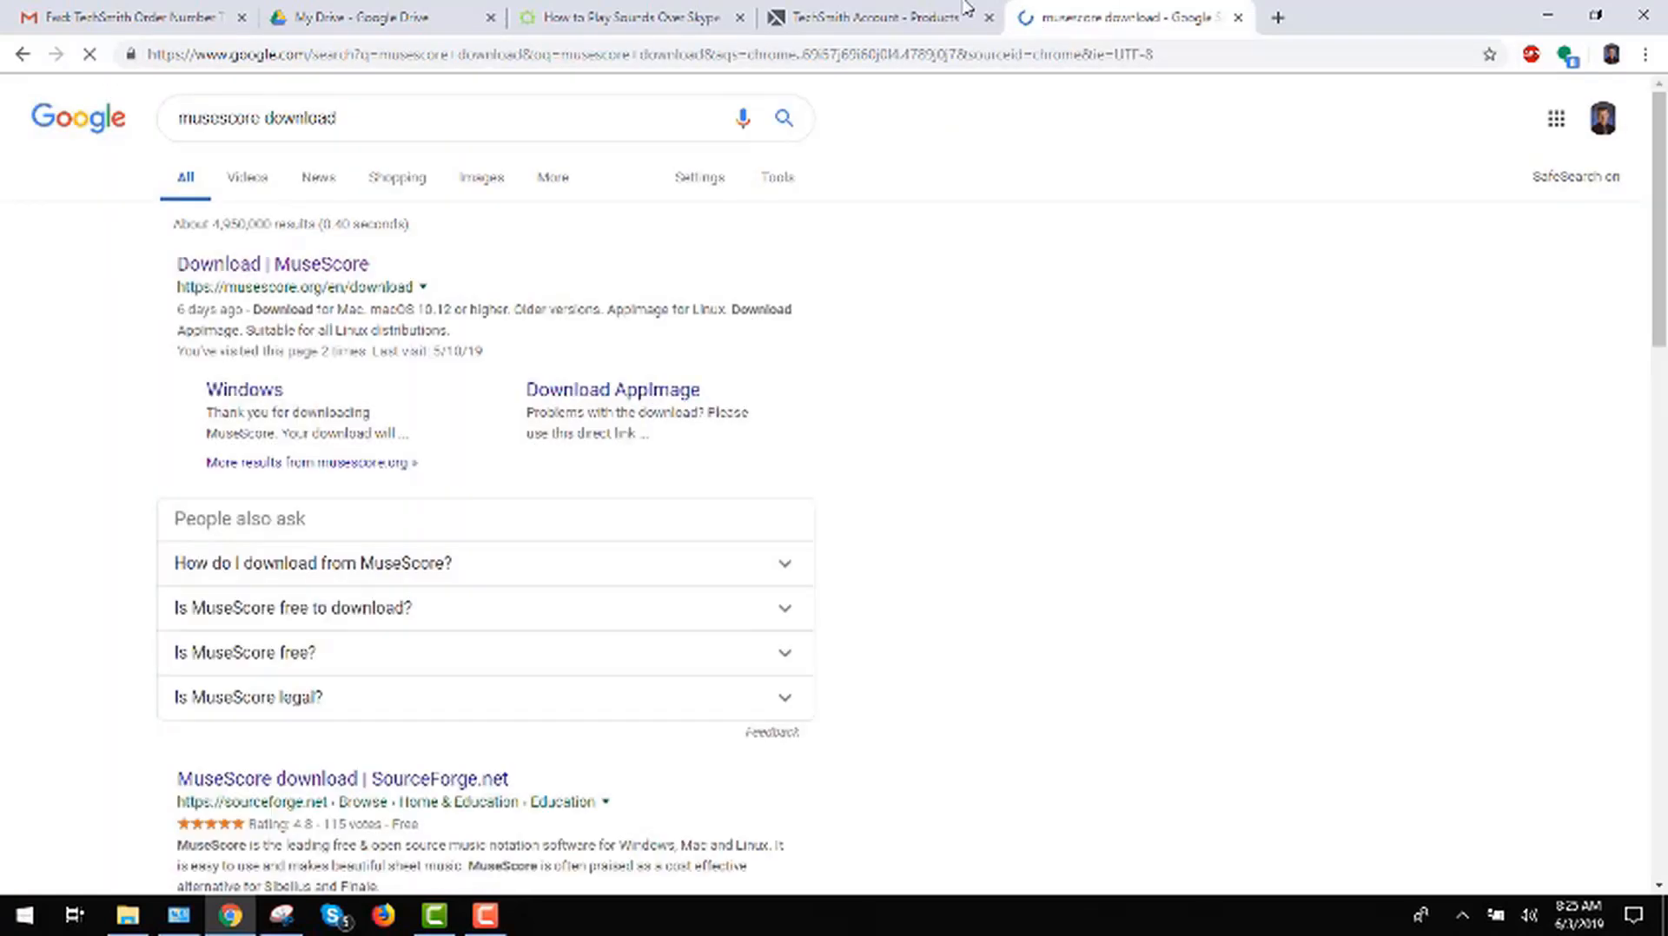
# Step: Download the 64-bit Windows version of MuseScore from its official download page and launch the installer
pyautogui.click(287, 266)
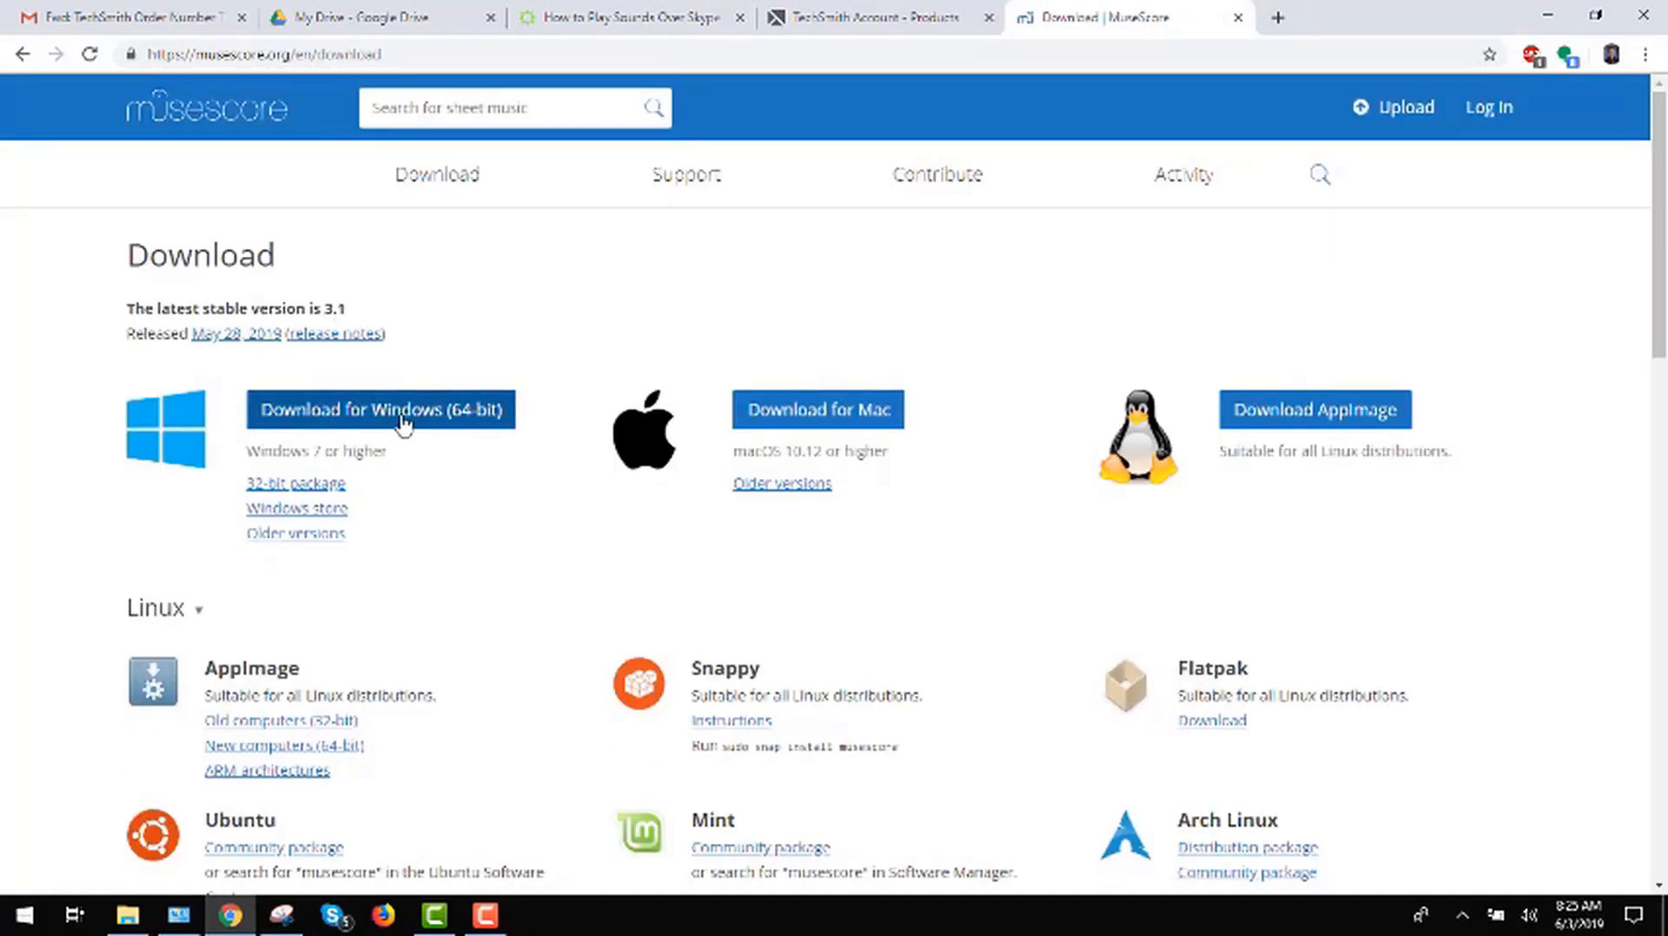
pyautogui.click(325, 413)
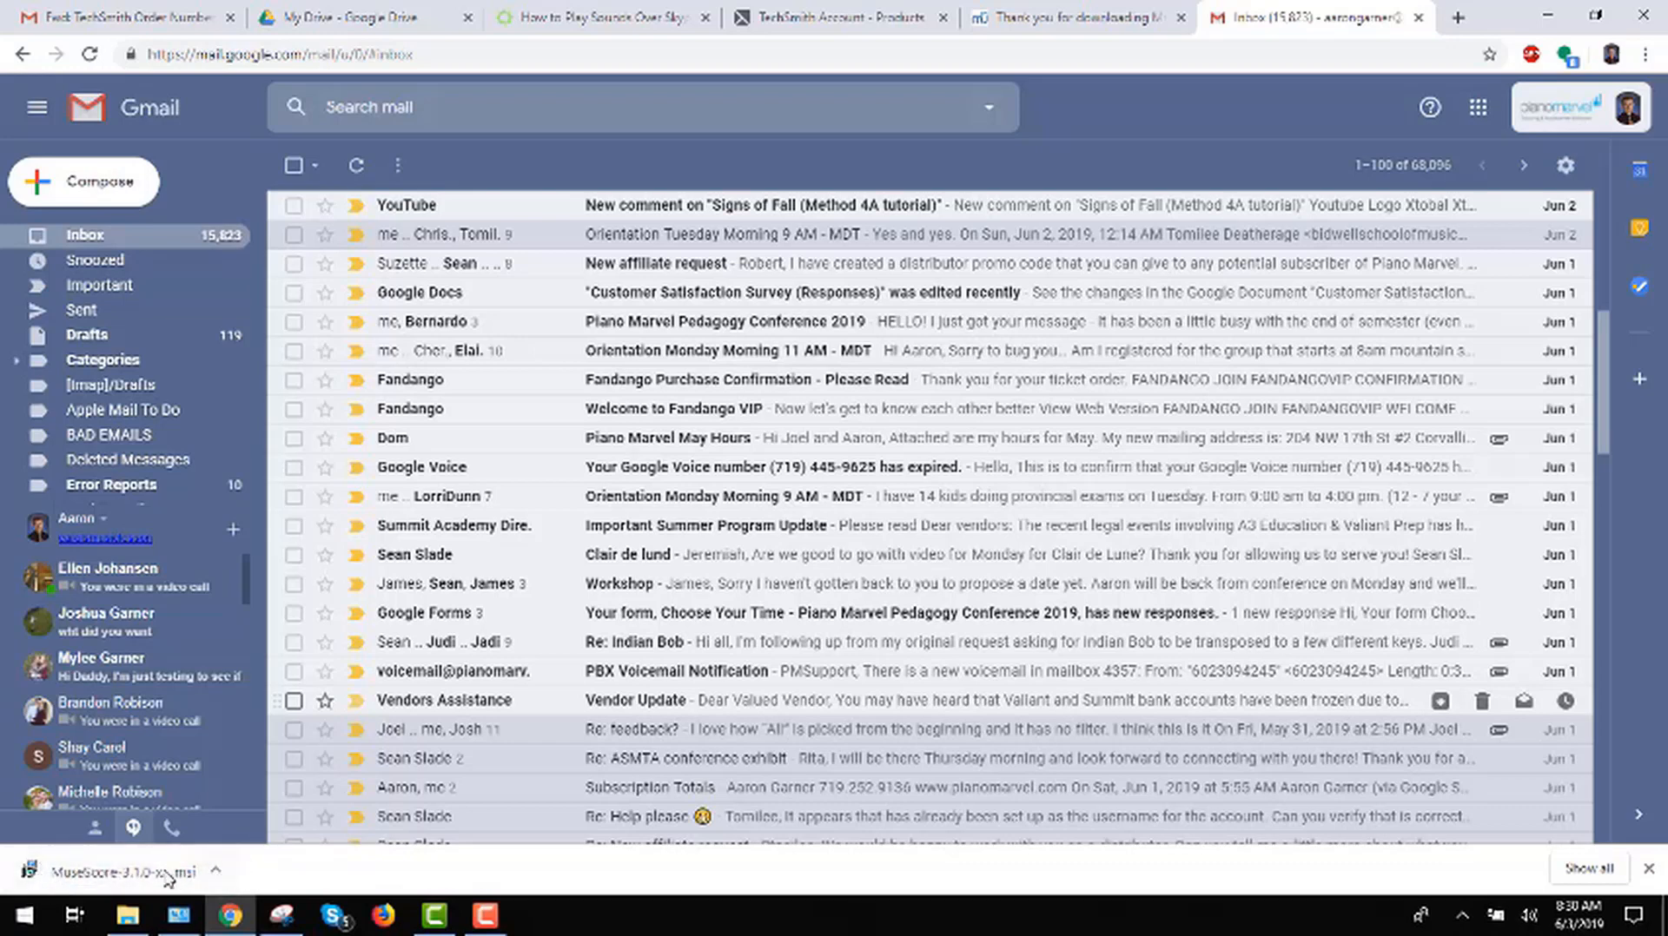
pyautogui.click(214, 870)
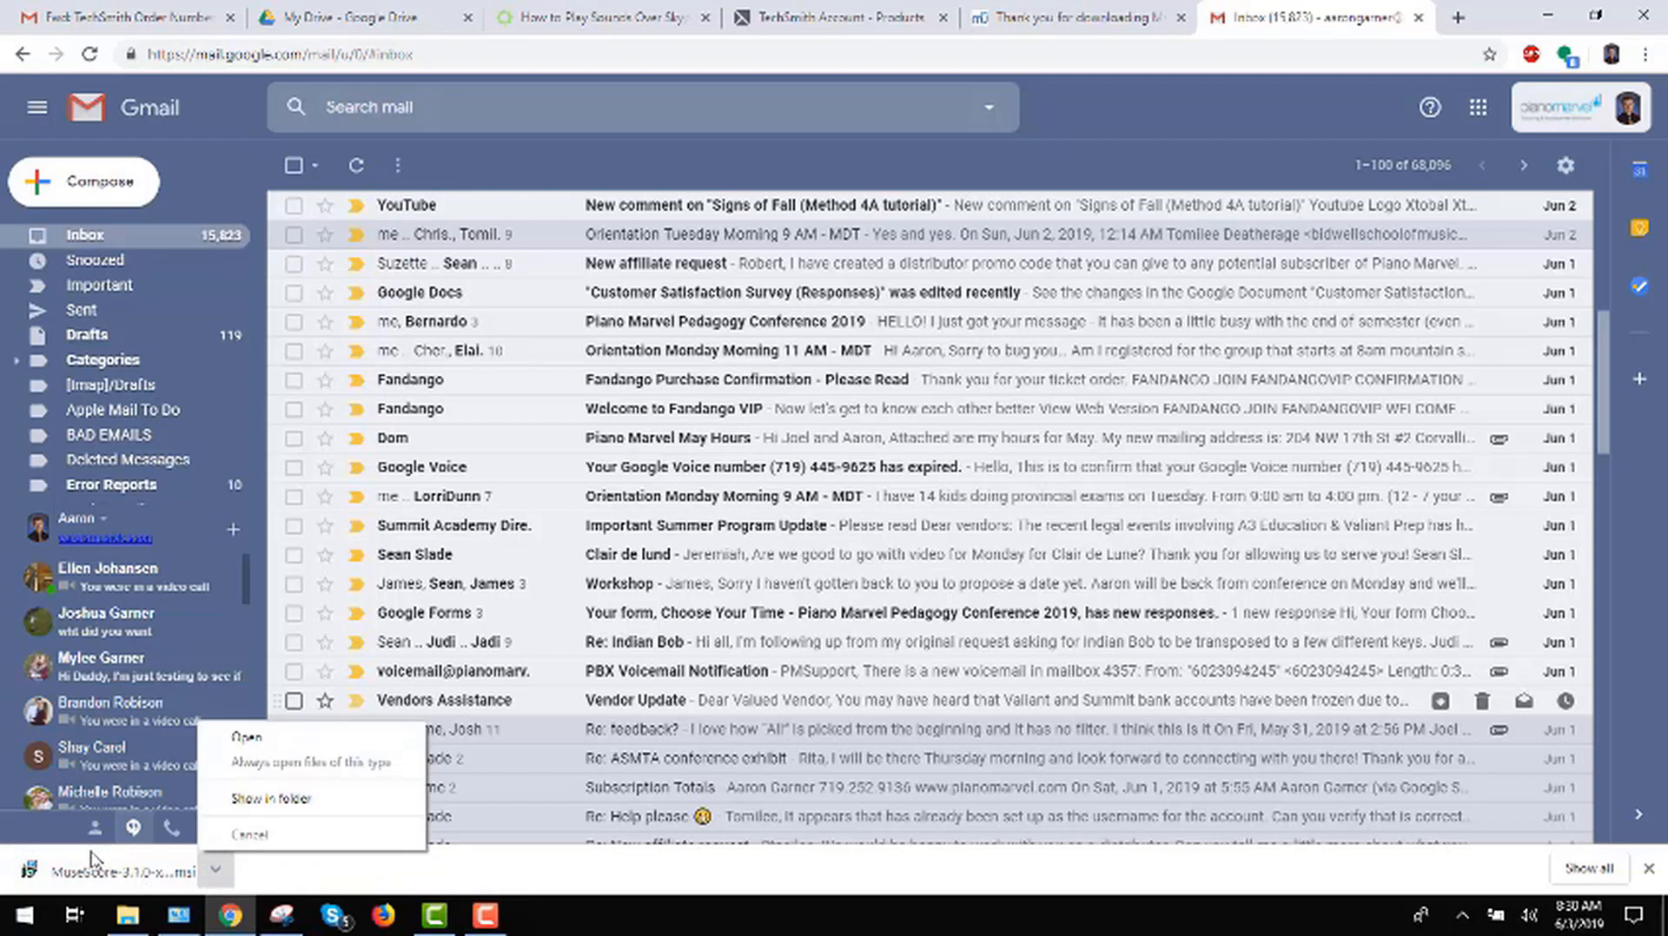
pyautogui.click(62, 871)
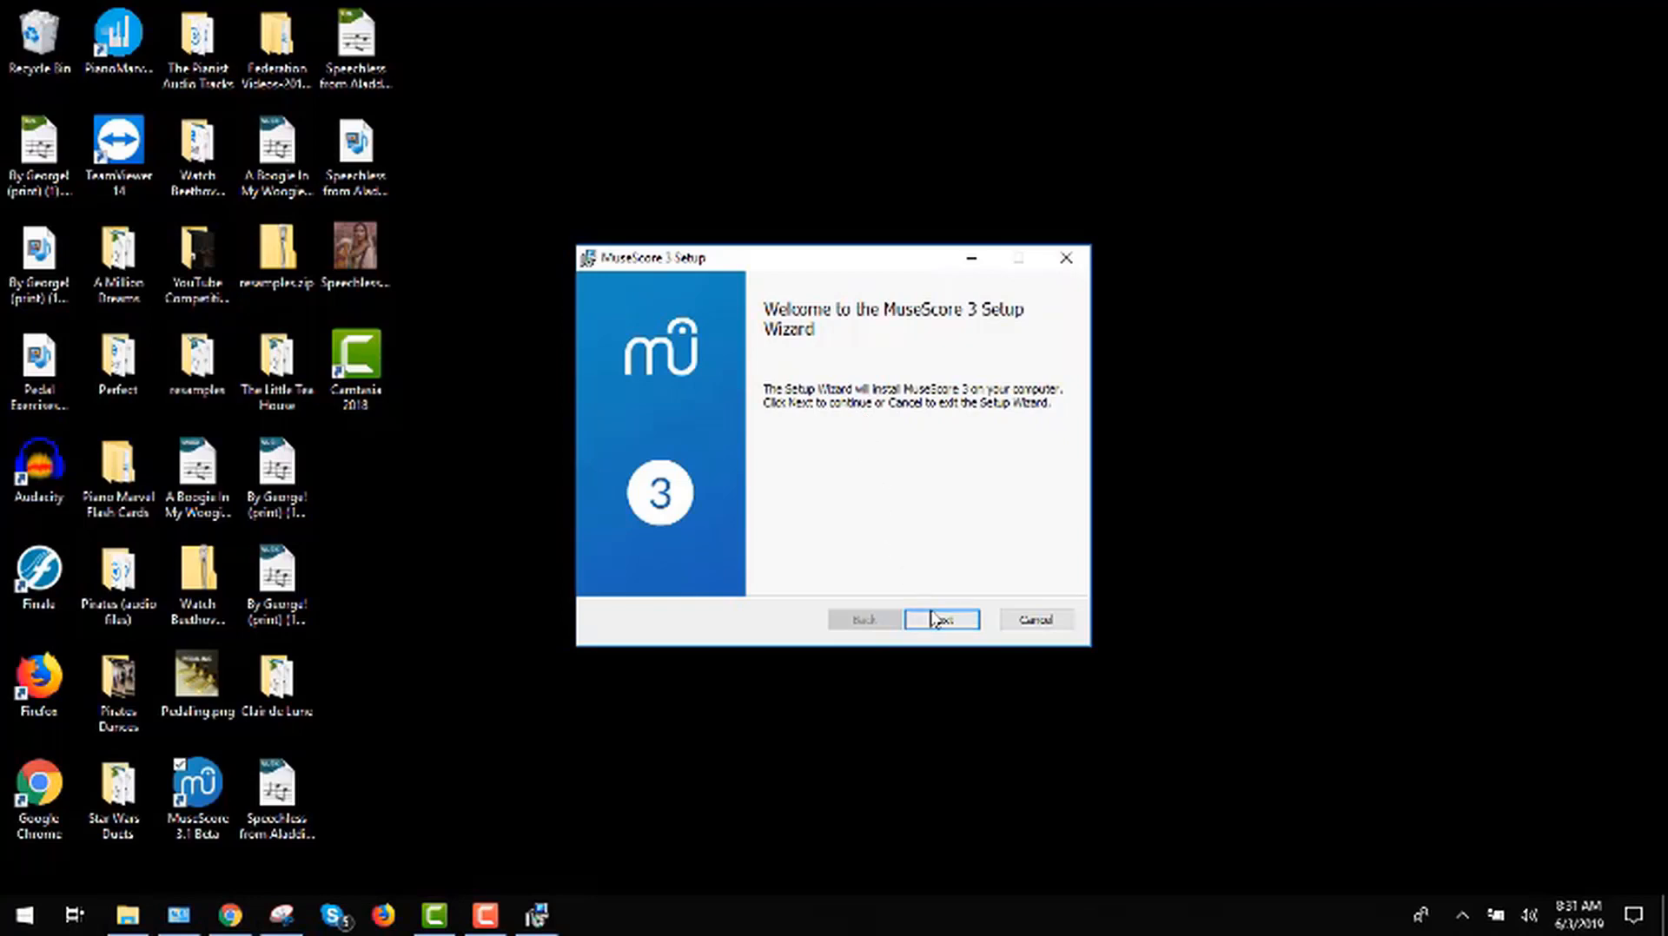
# Step: Install MuseScore 3 in the default folder, accepting the license agreement, and finish setup with the program set to launch
pyautogui.click(935, 620)
pyautogui.click(610, 572)
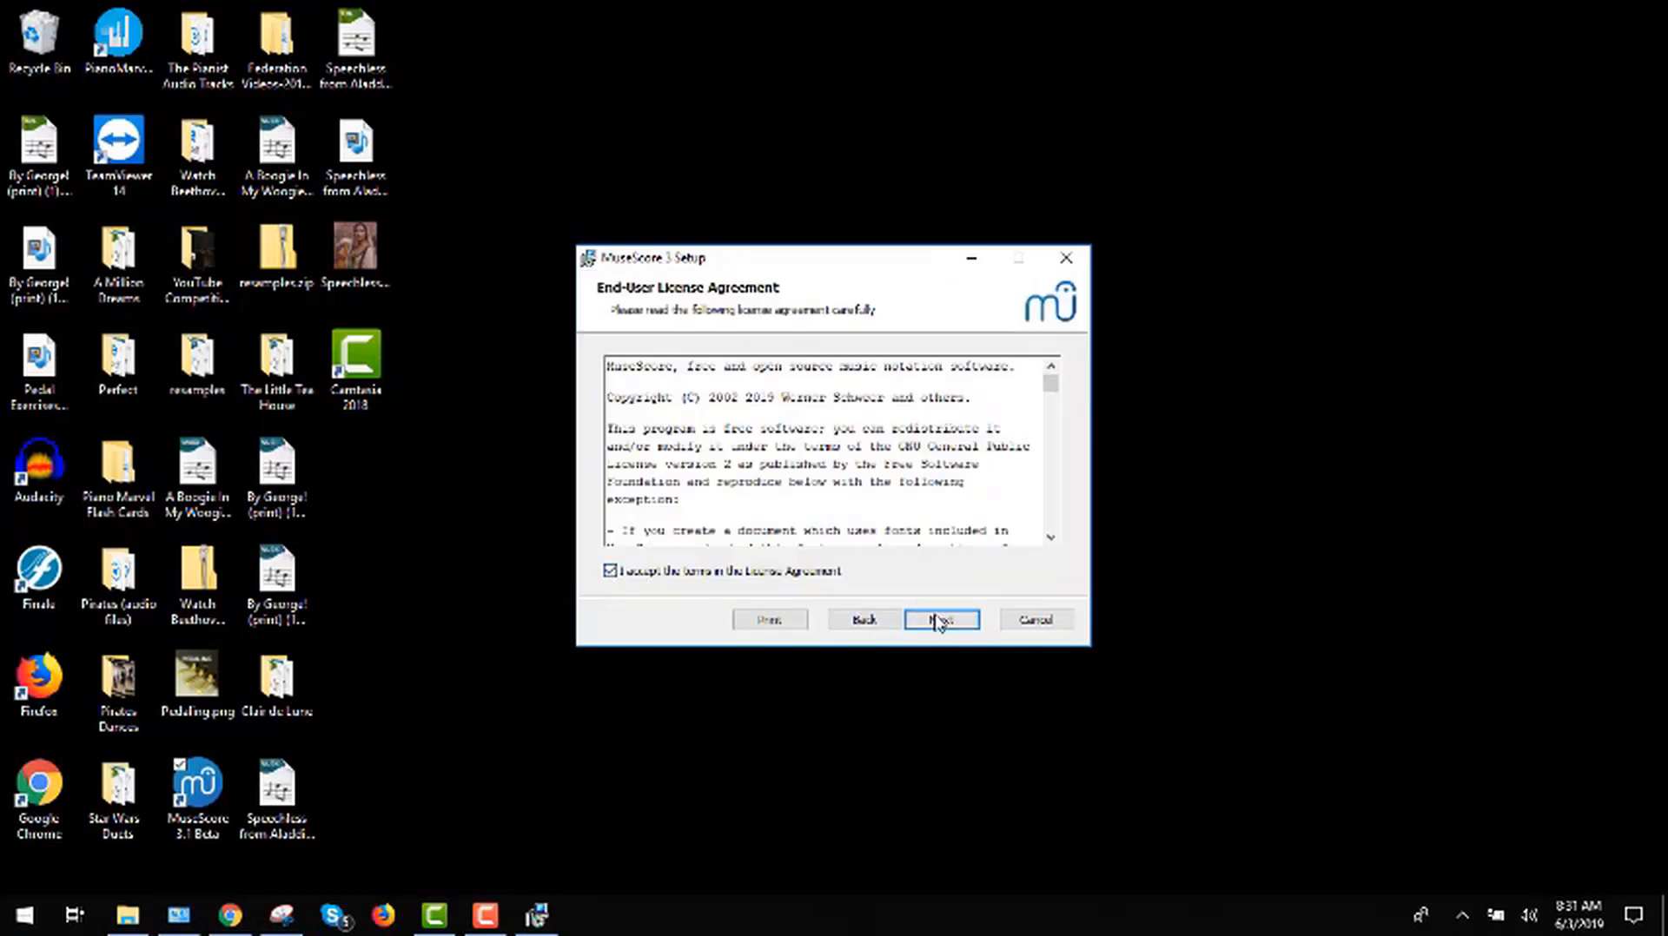
pyautogui.click(945, 619)
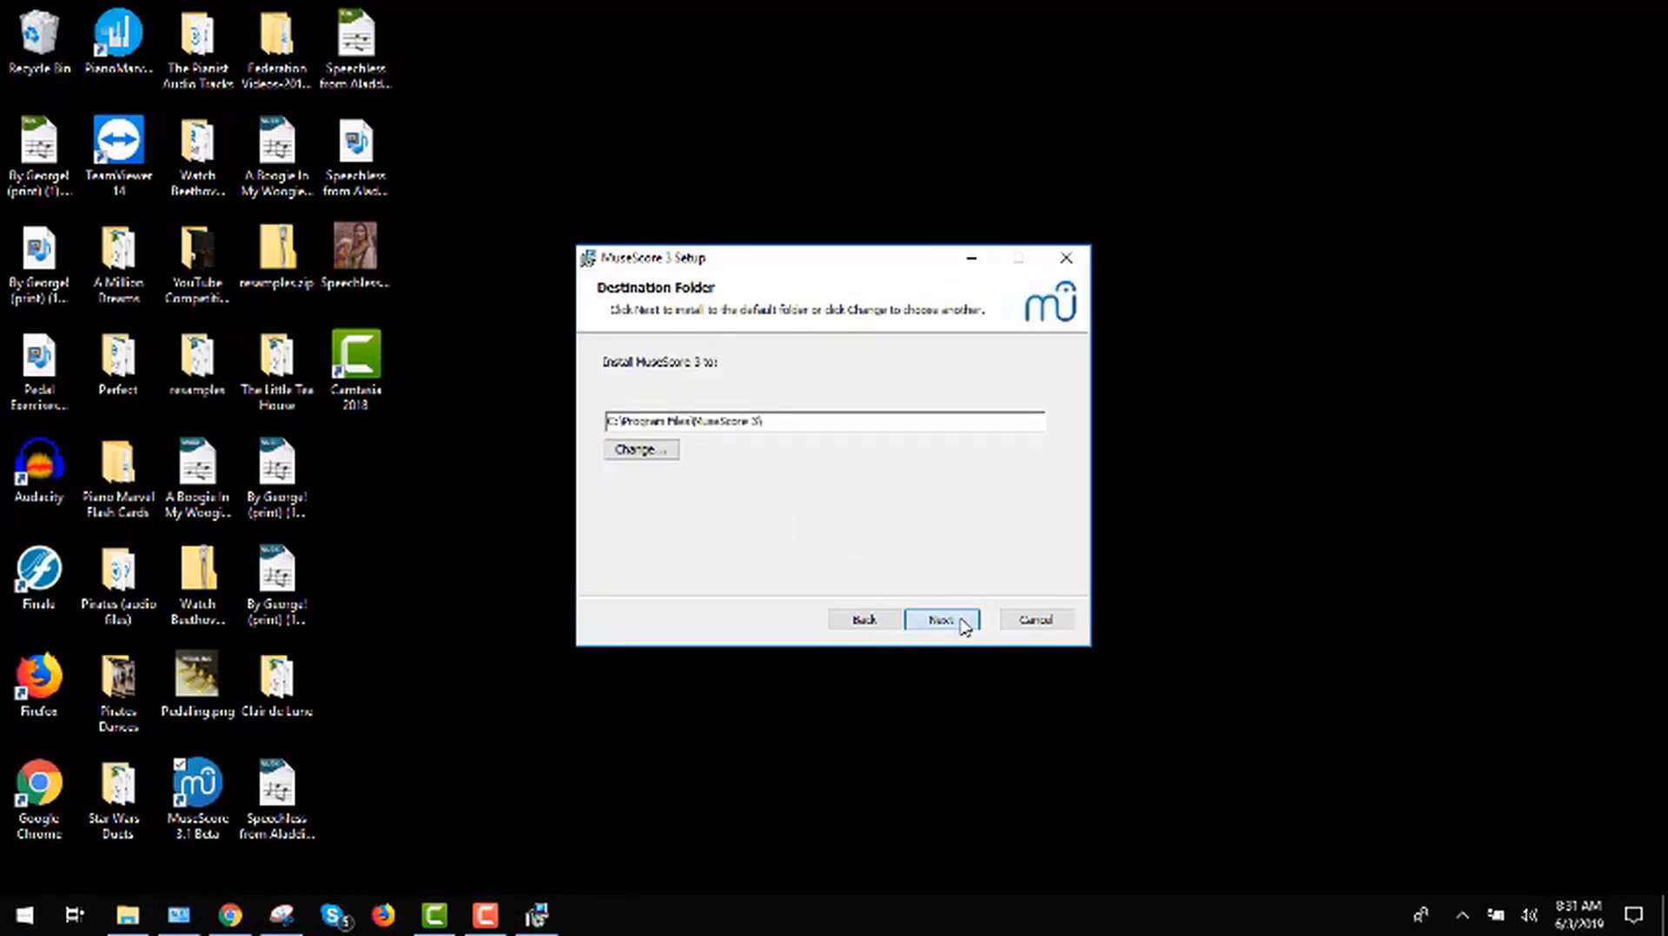
pyautogui.click(961, 620)
pyautogui.click(906, 620)
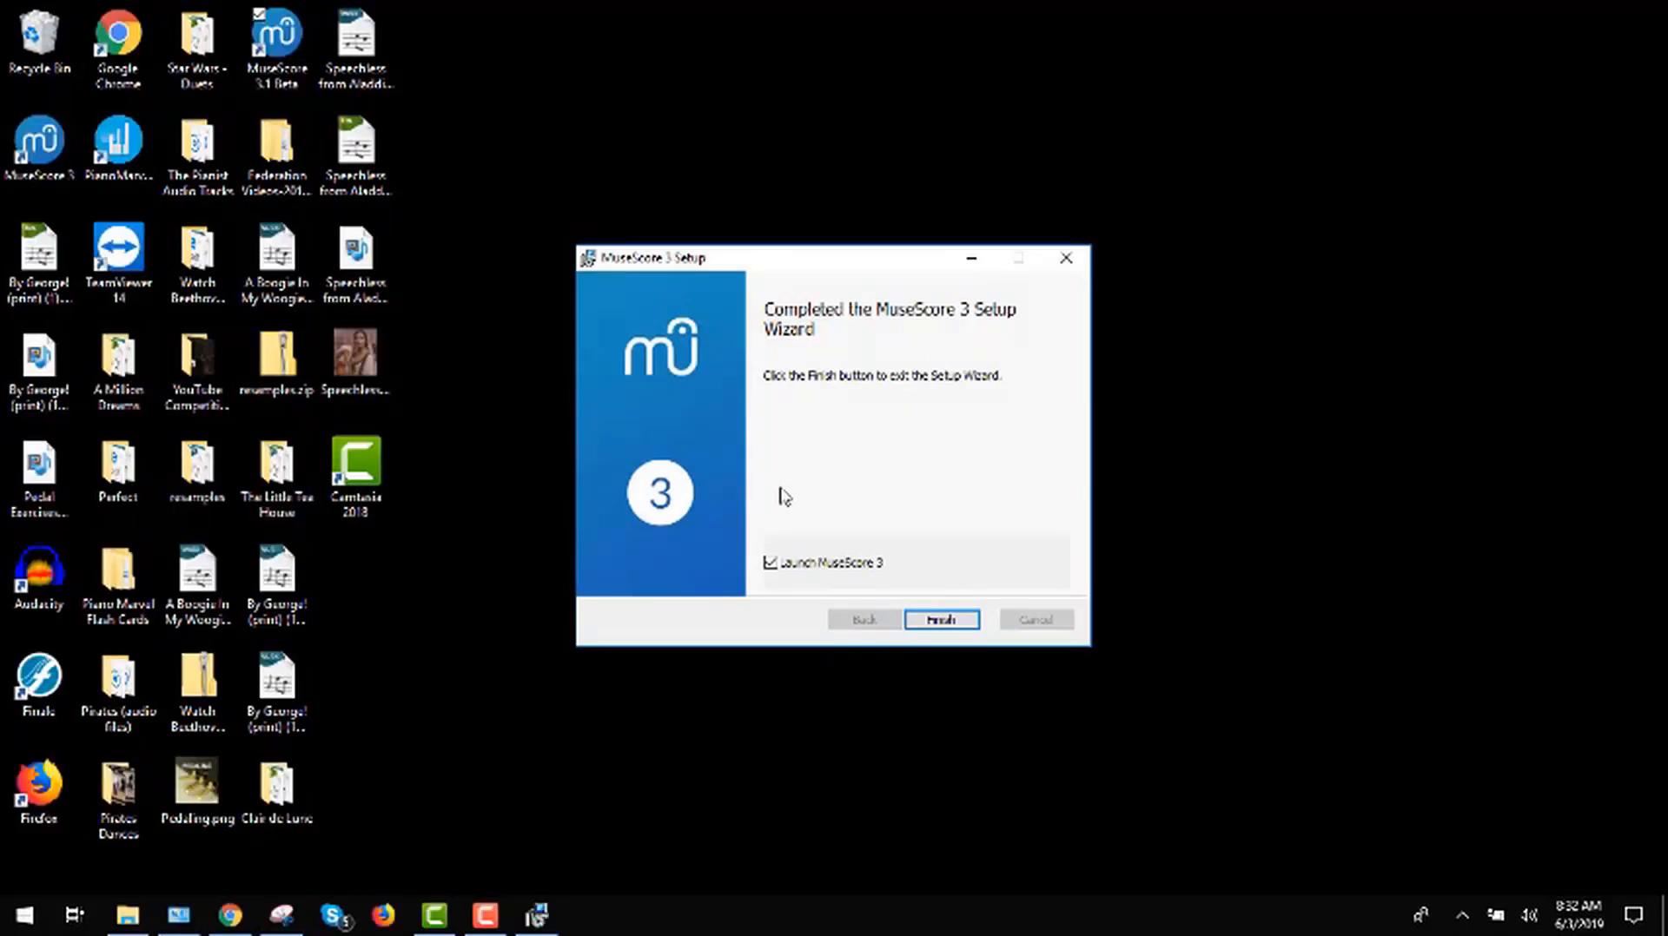
pyautogui.click(941, 620)
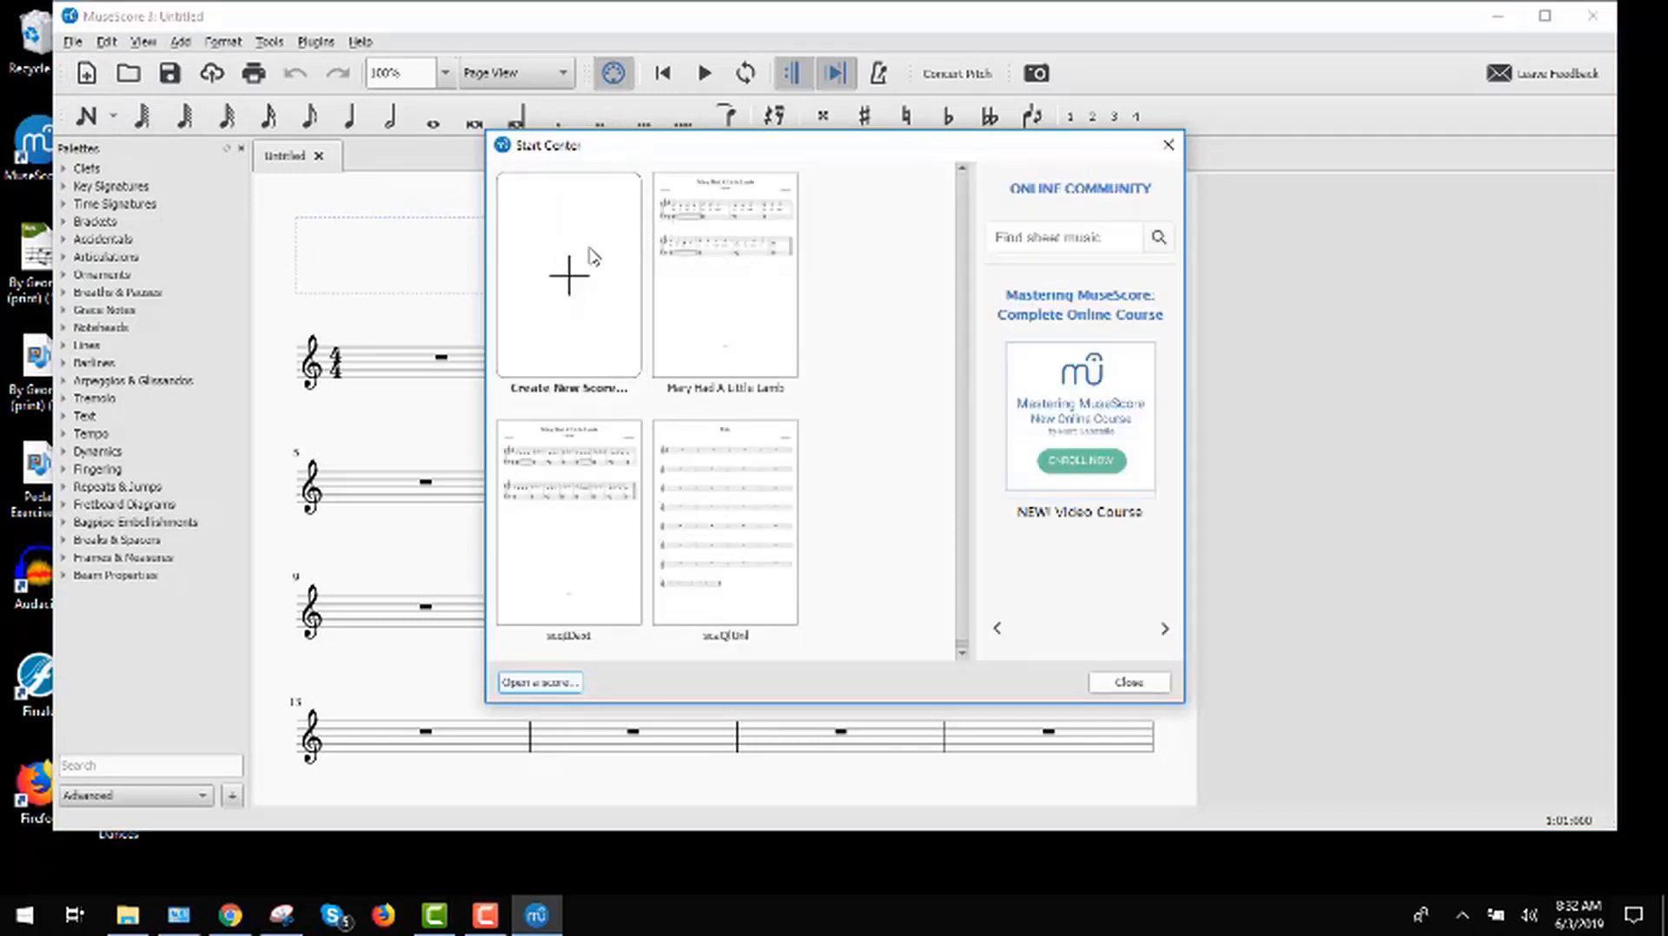
# Step: Start a new score titled "Mary Had A Little Lamb" with subtitle "Subtitle", composer "Traditional", lyricist "Me" and copyright "2019"
pyautogui.click(566, 282)
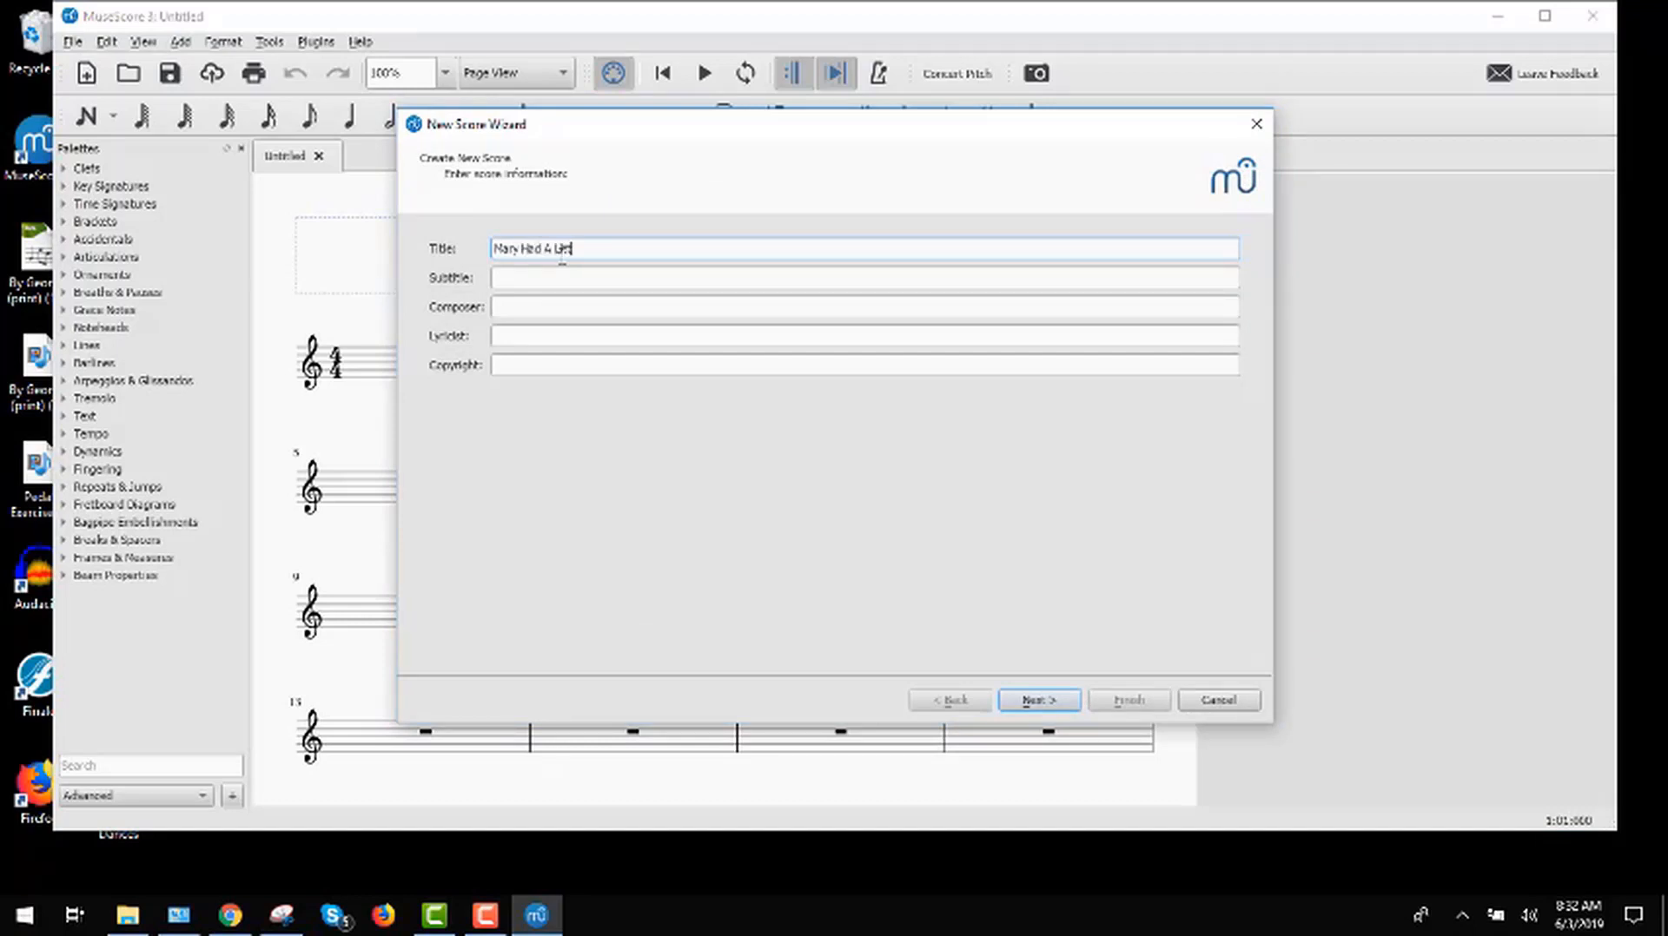
pyautogui.press('Tab')
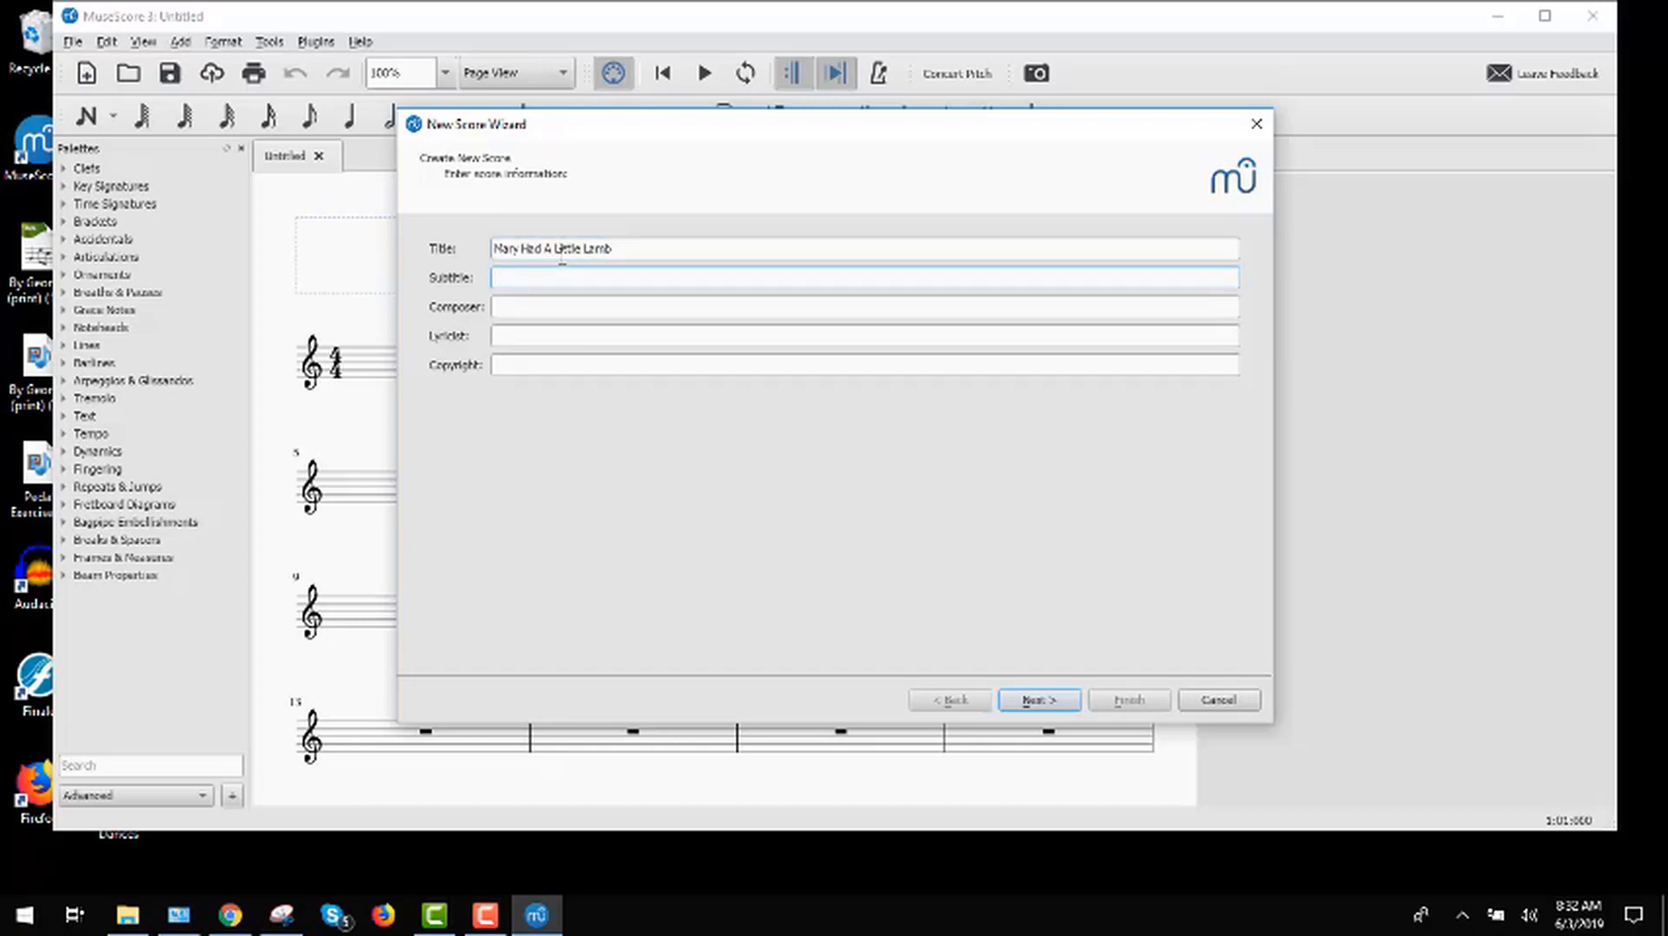
pyautogui.press('Tab')
pyautogui.hotkey('shift', 'Tab')
pyautogui.write('Subtitle')
pyautogui.press('Tab')
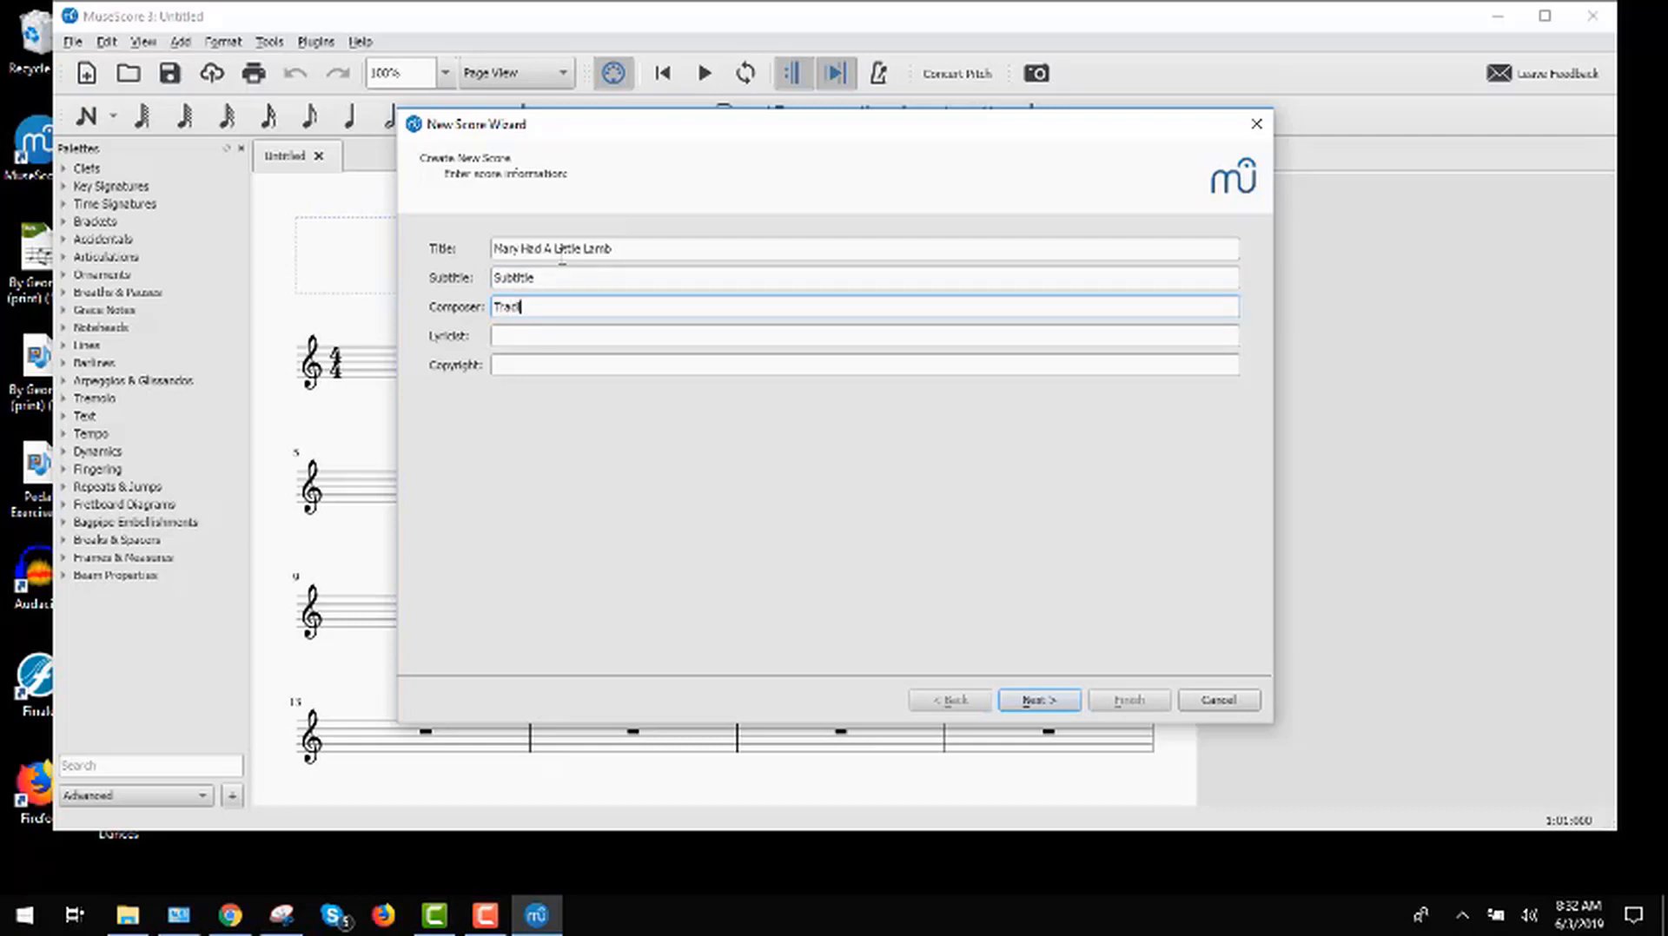
pyautogui.press('Tab')
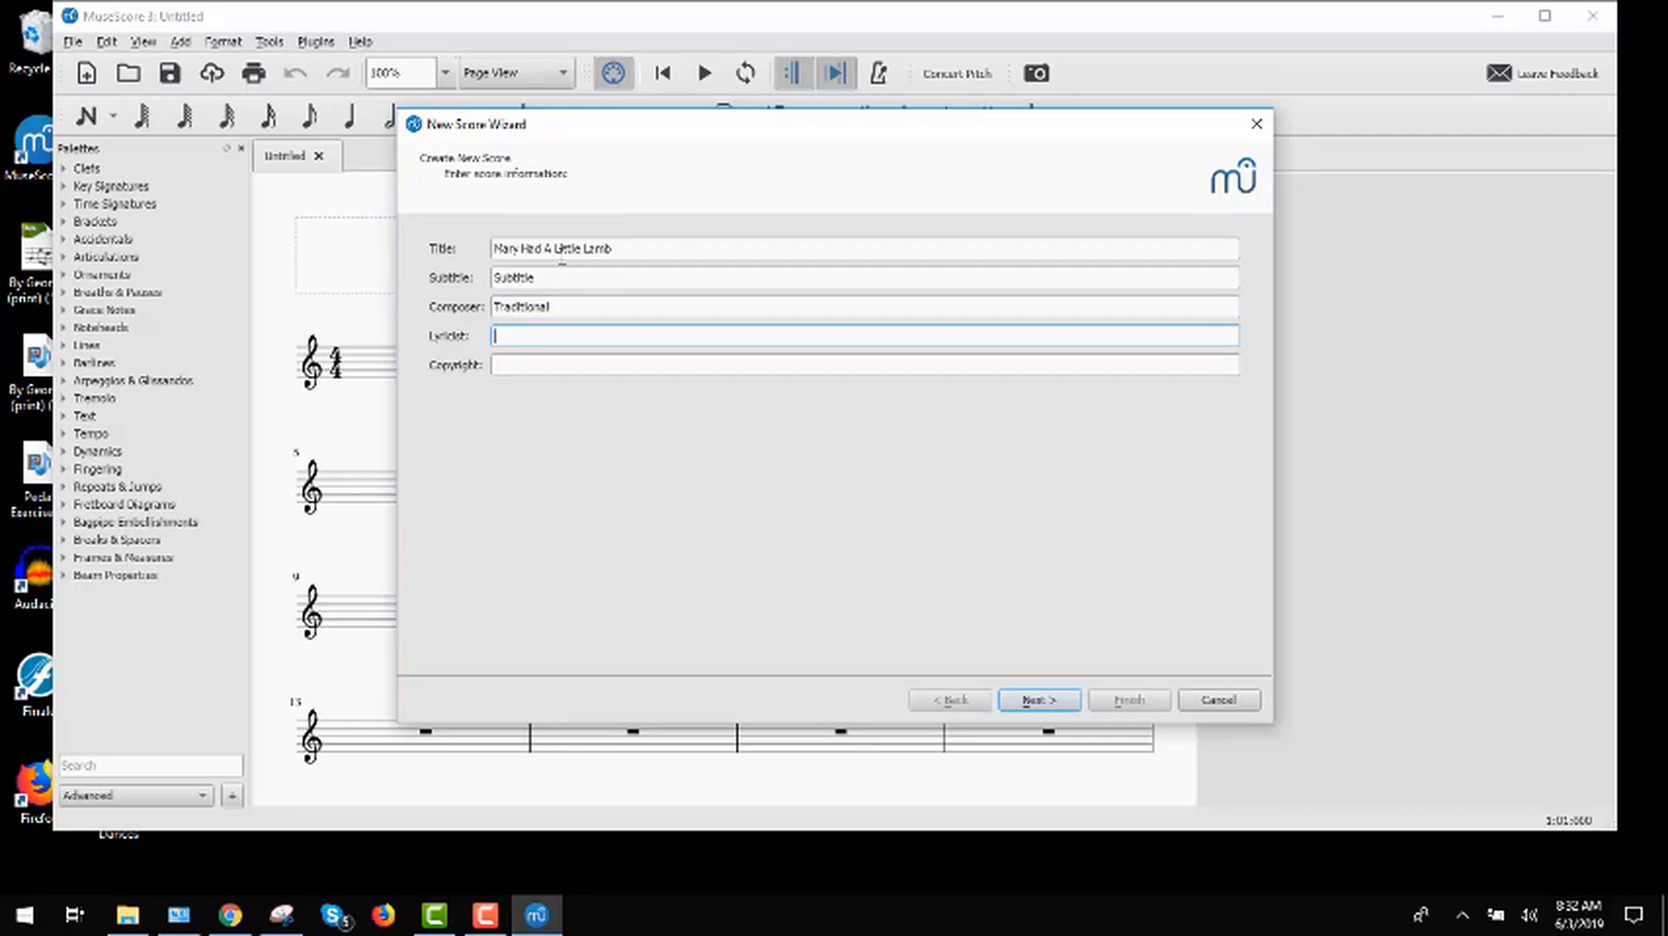
pyautogui.press('Tab')
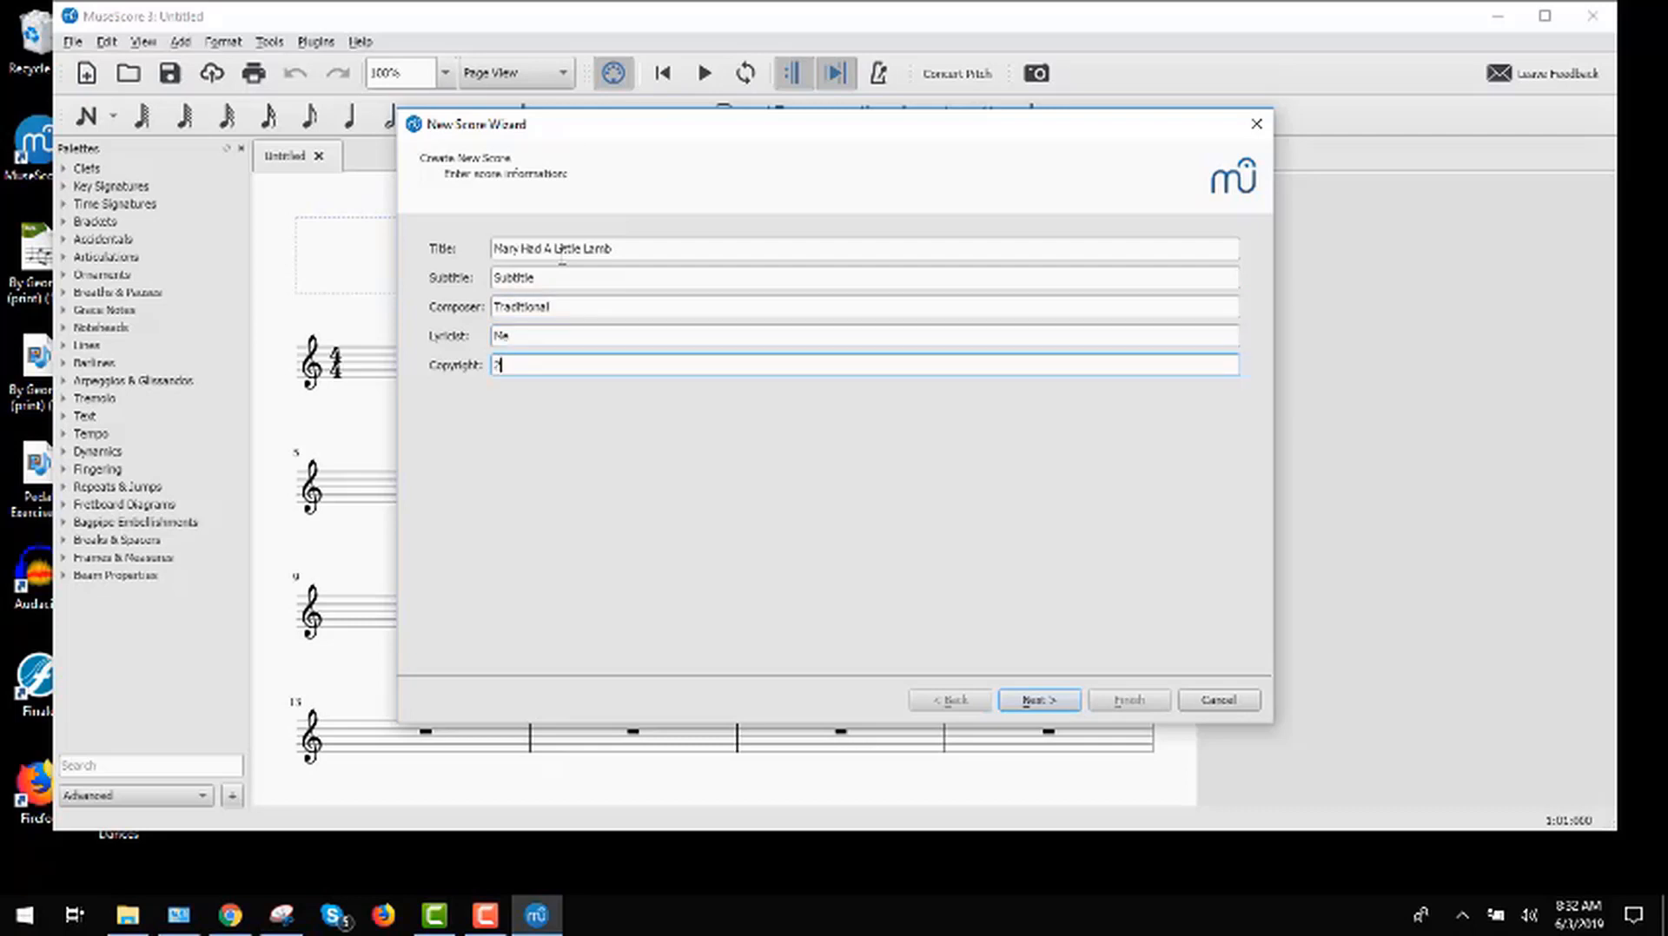
pyautogui.click(1035, 705)
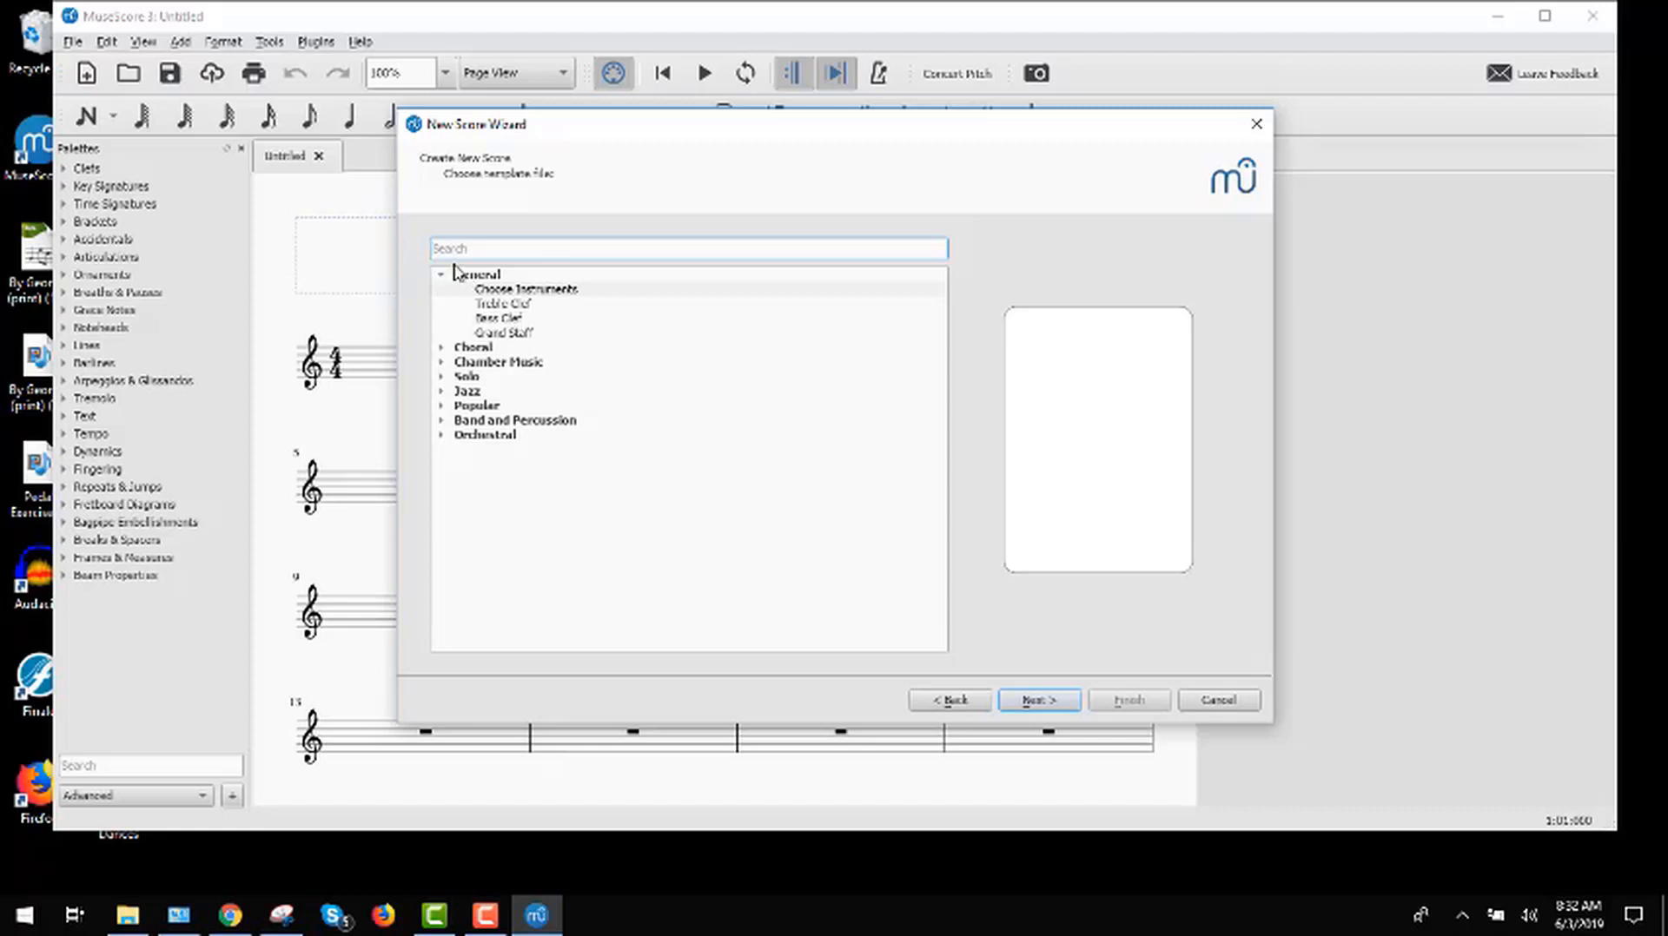
# Step: Choose the Grand Staff template and create the score with the remaining default settings
pyautogui.click(492, 293)
pyautogui.click(497, 304)
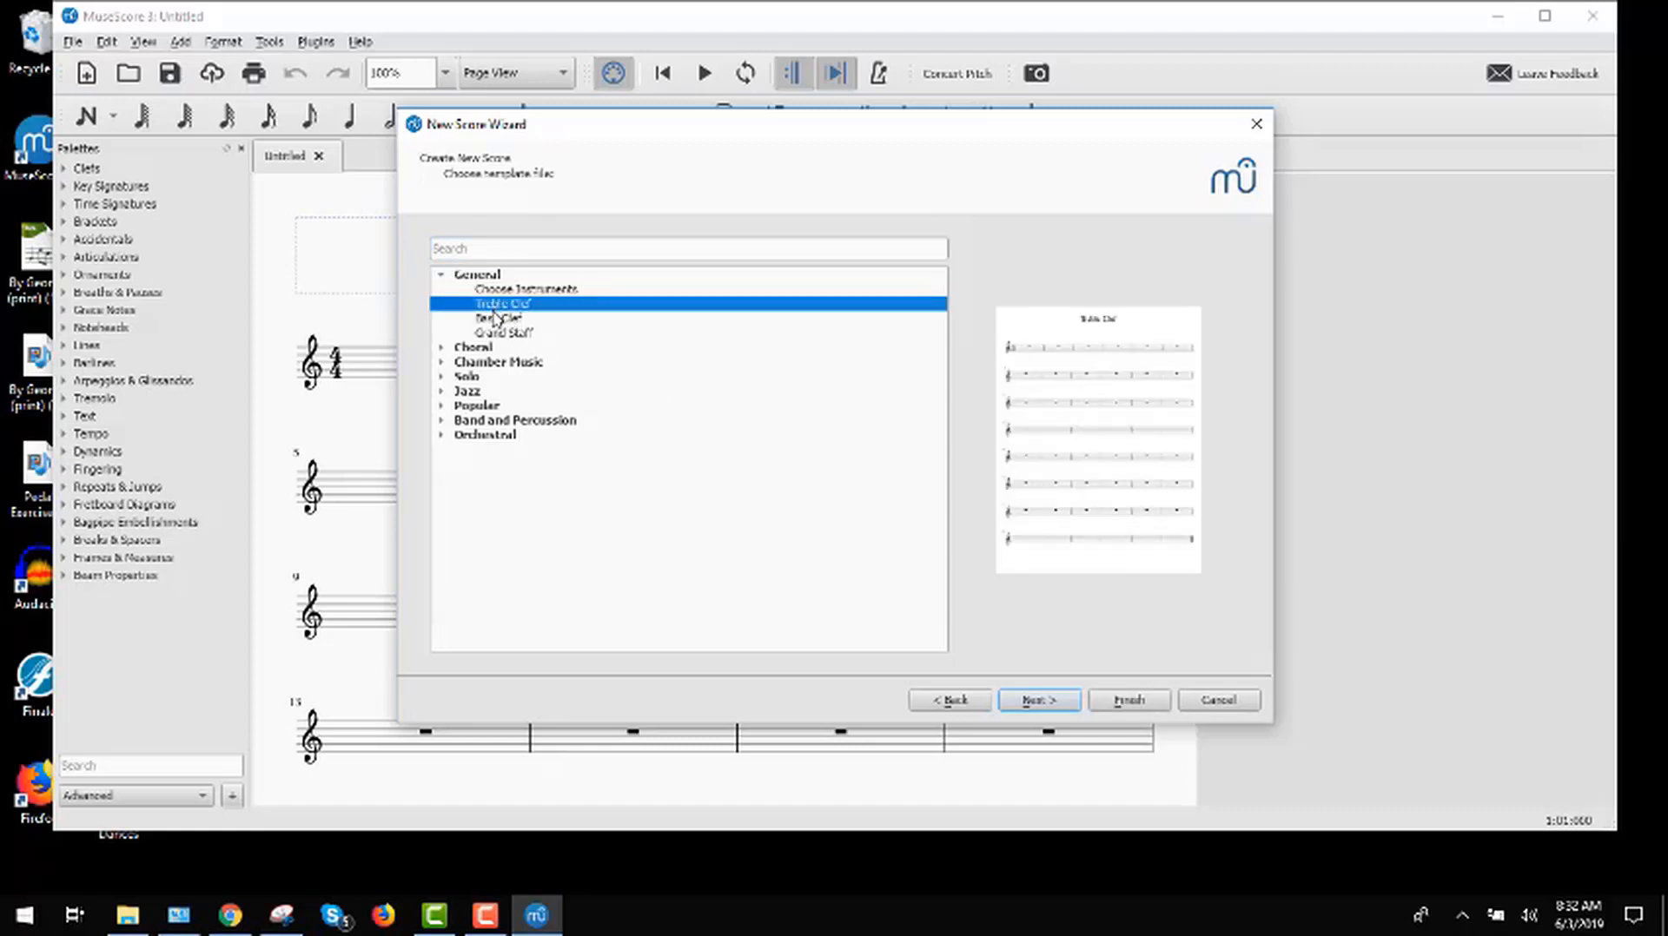
pyautogui.click(498, 320)
pyautogui.click(503, 333)
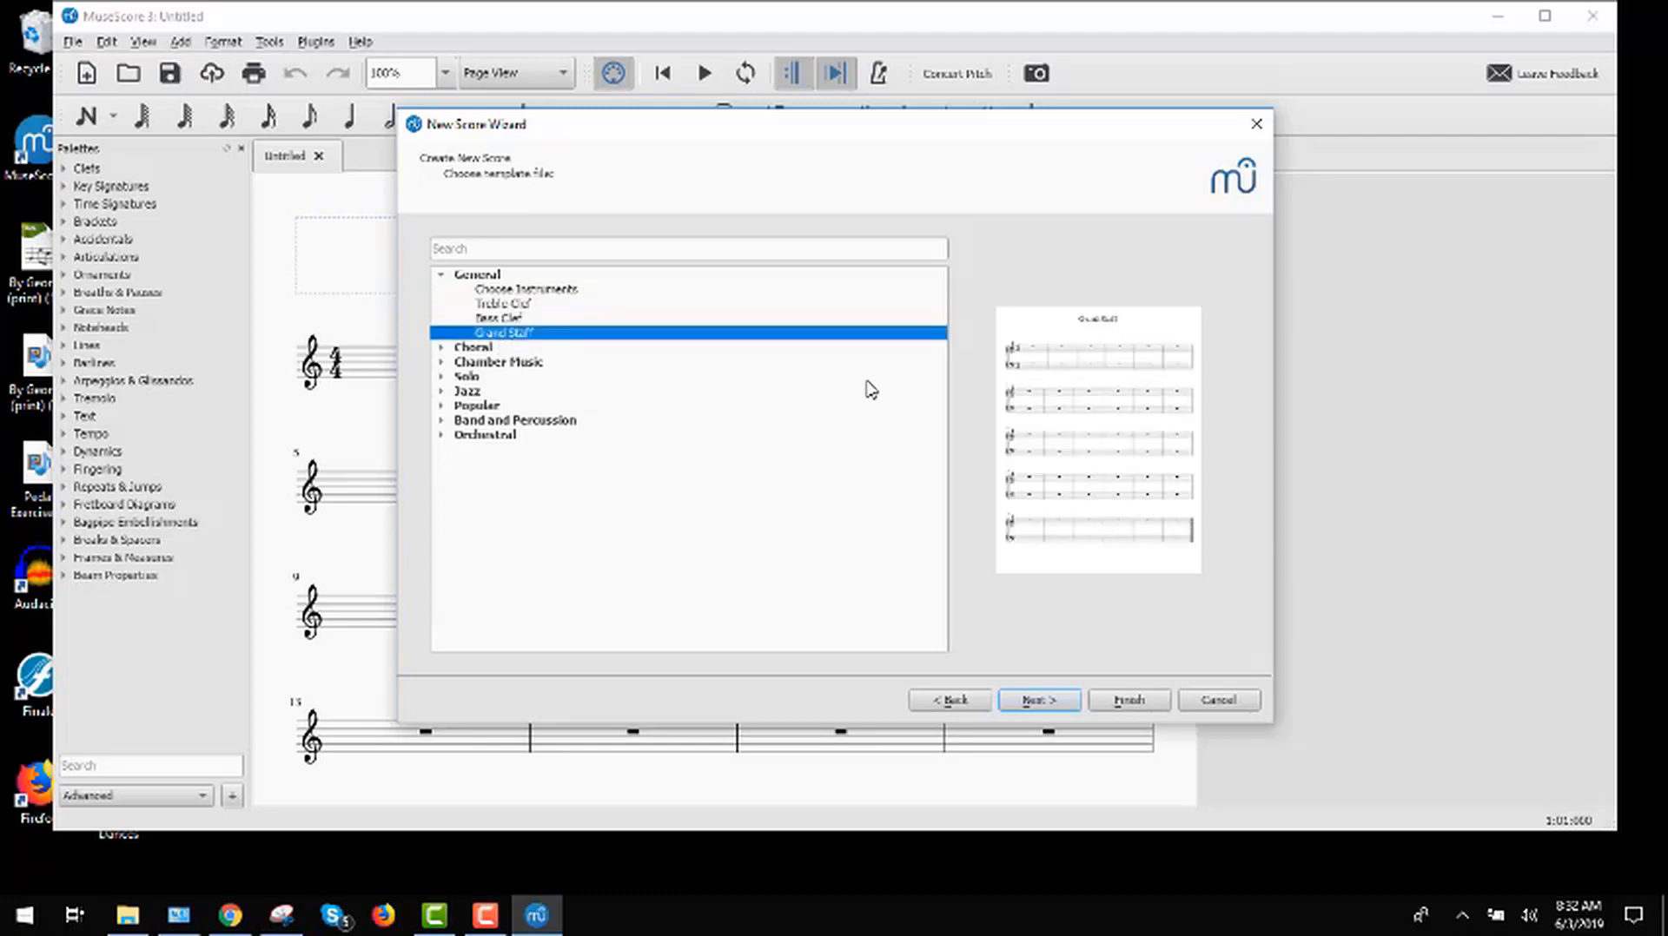
pyautogui.click(1129, 701)
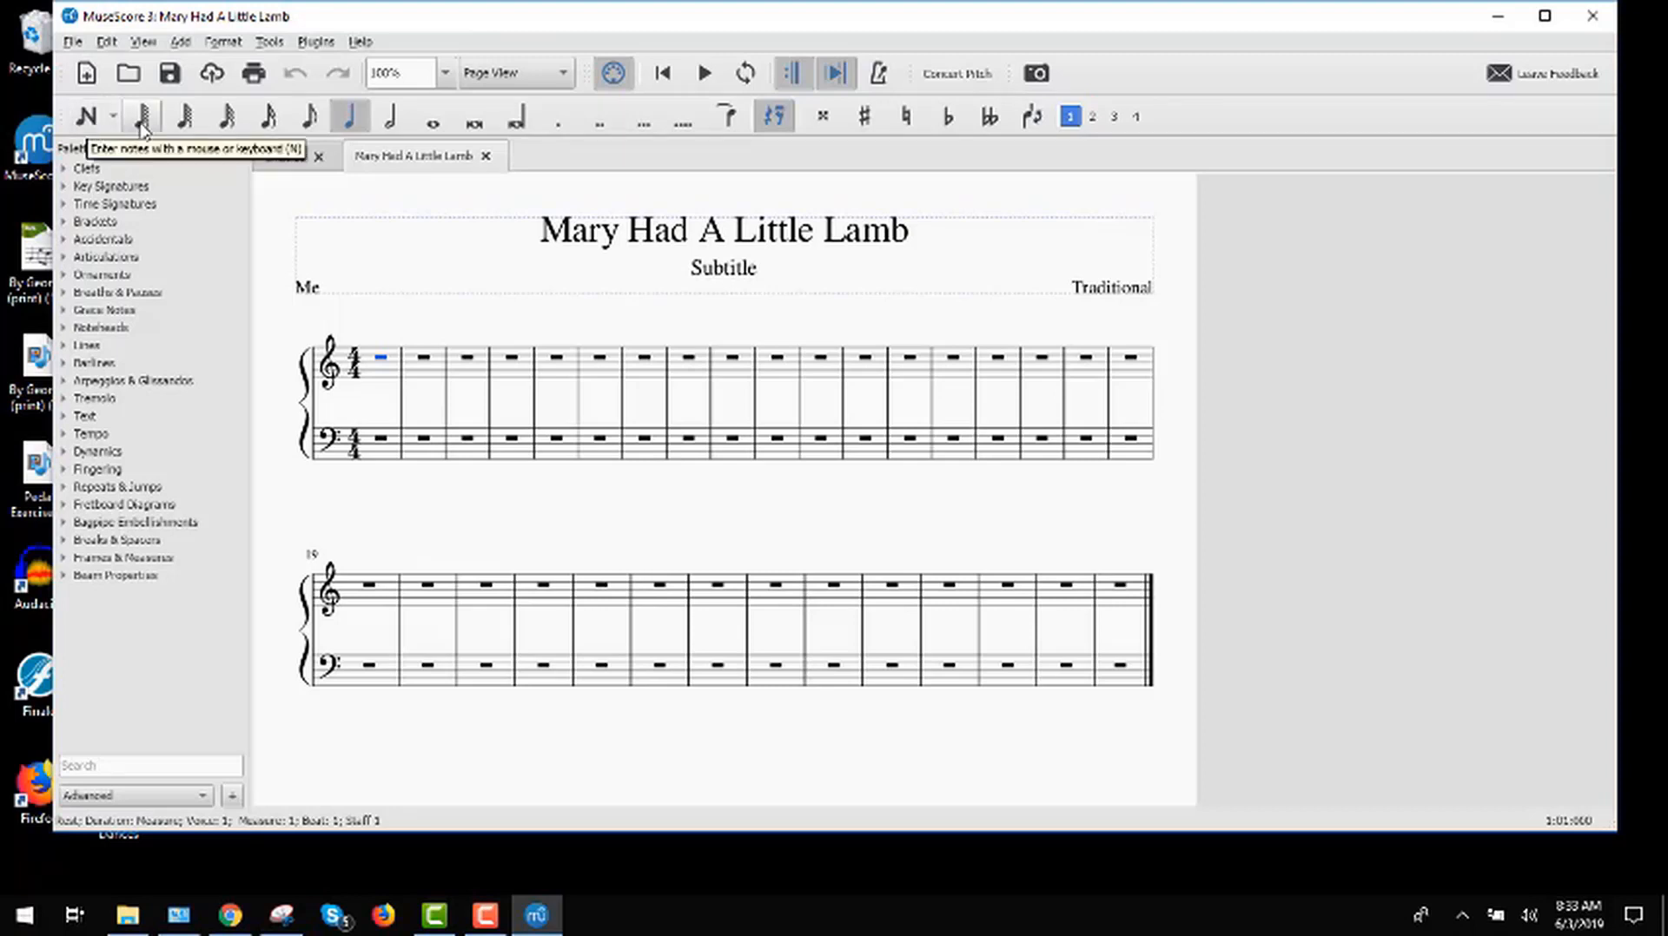
# Step: Enter the quarter notes E, D, C, D in measure 1 of the treble staff
pyautogui.click(86, 116)
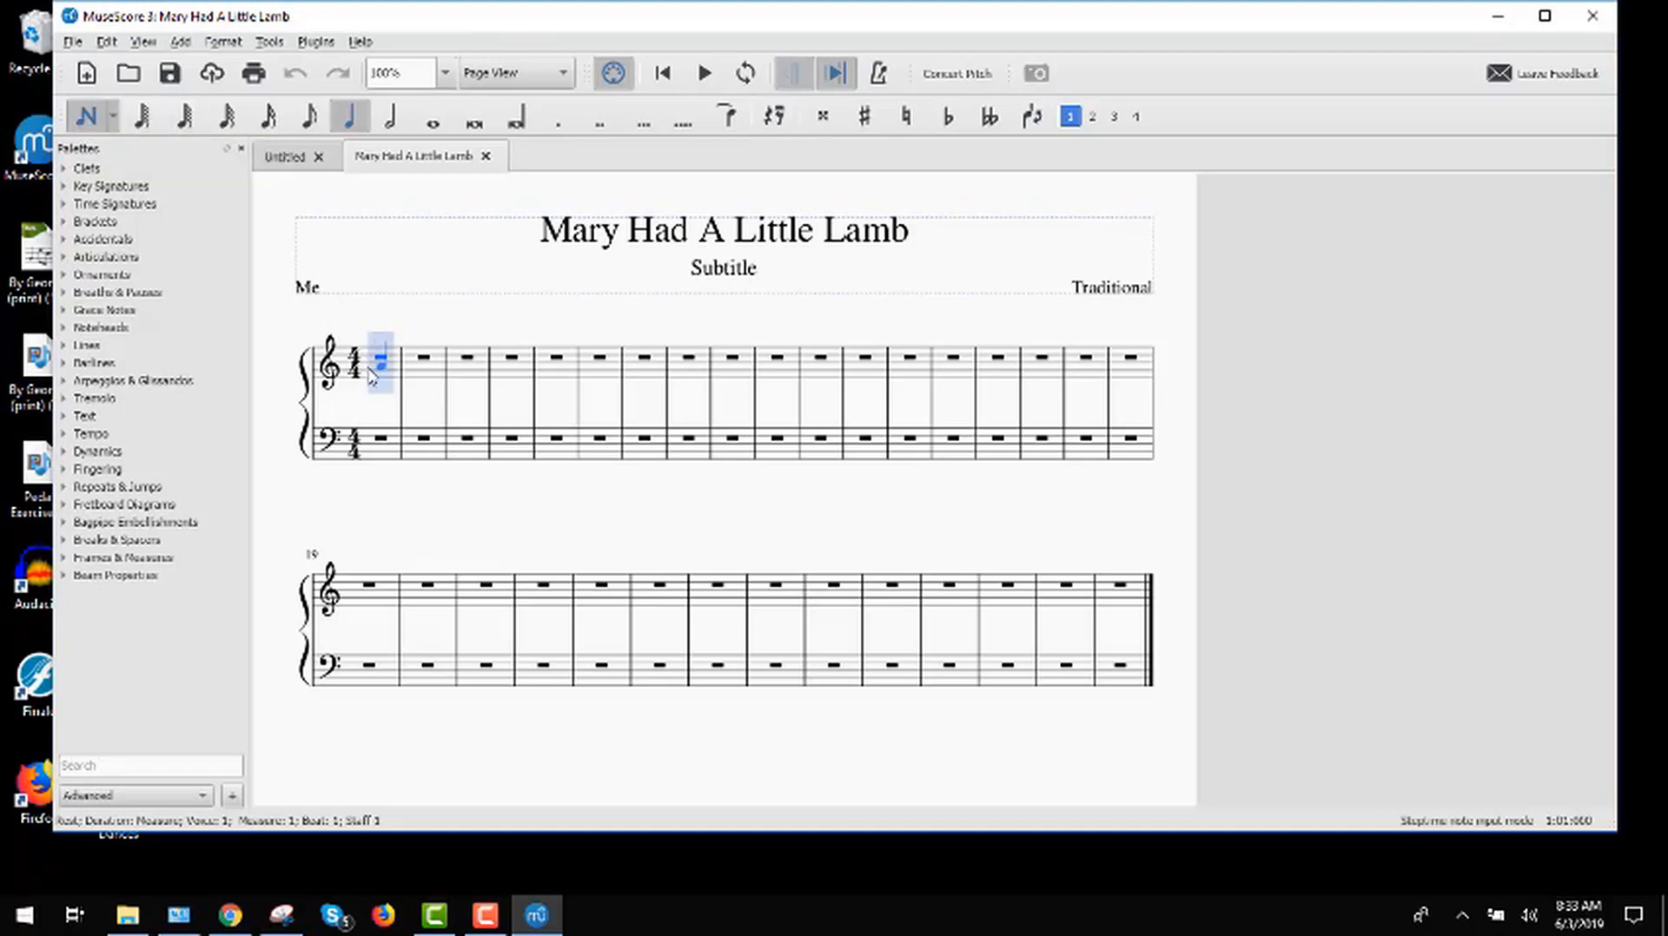
pyautogui.click(358, 121)
pyautogui.click(380, 382)
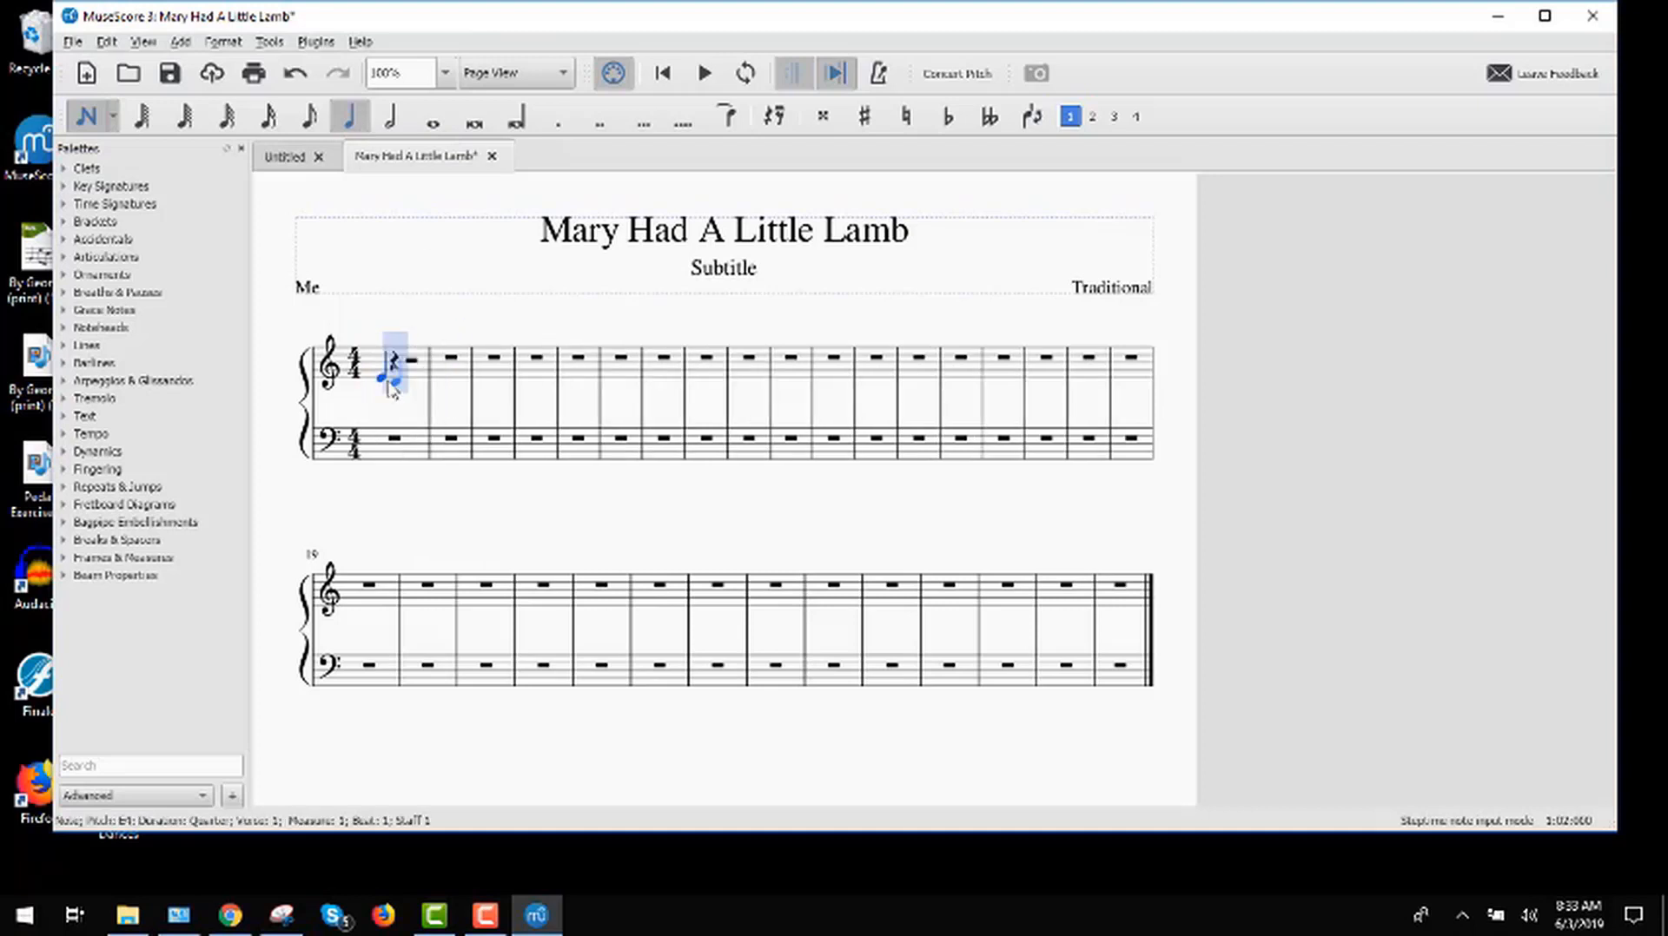
pyautogui.click(405, 385)
pyautogui.click(408, 389)
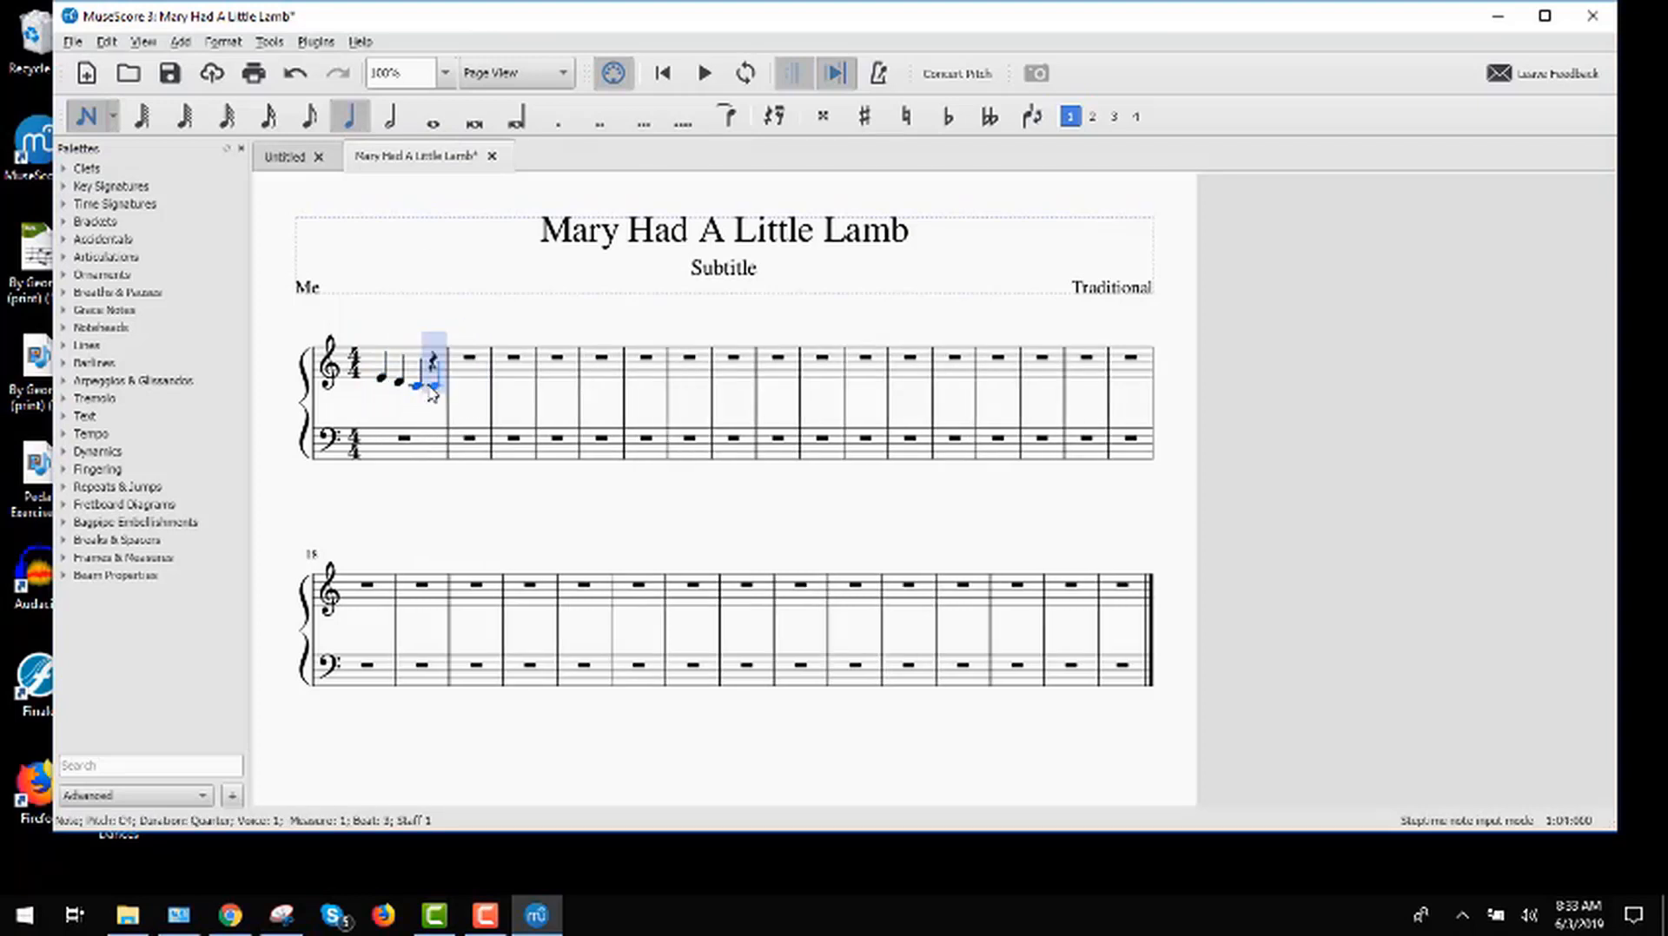
pyautogui.click(433, 387)
# Step: Fill measure 2 of the treble staff with two quarter-note Es and a half-note E
pyautogui.click(462, 382)
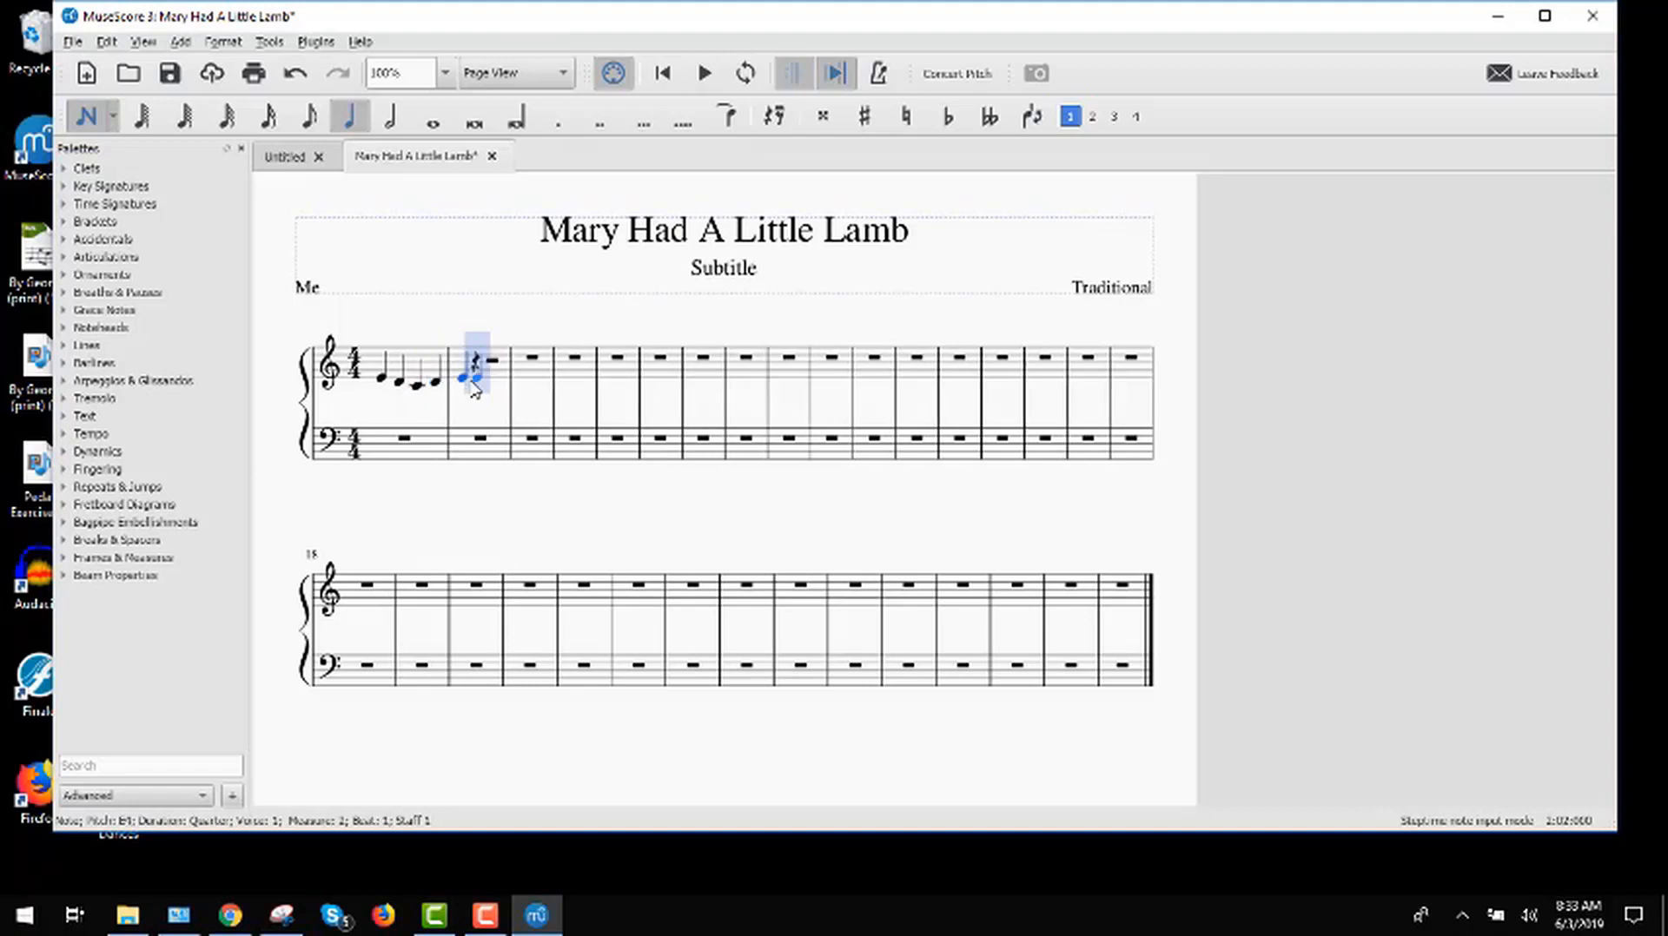
pyautogui.click(475, 385)
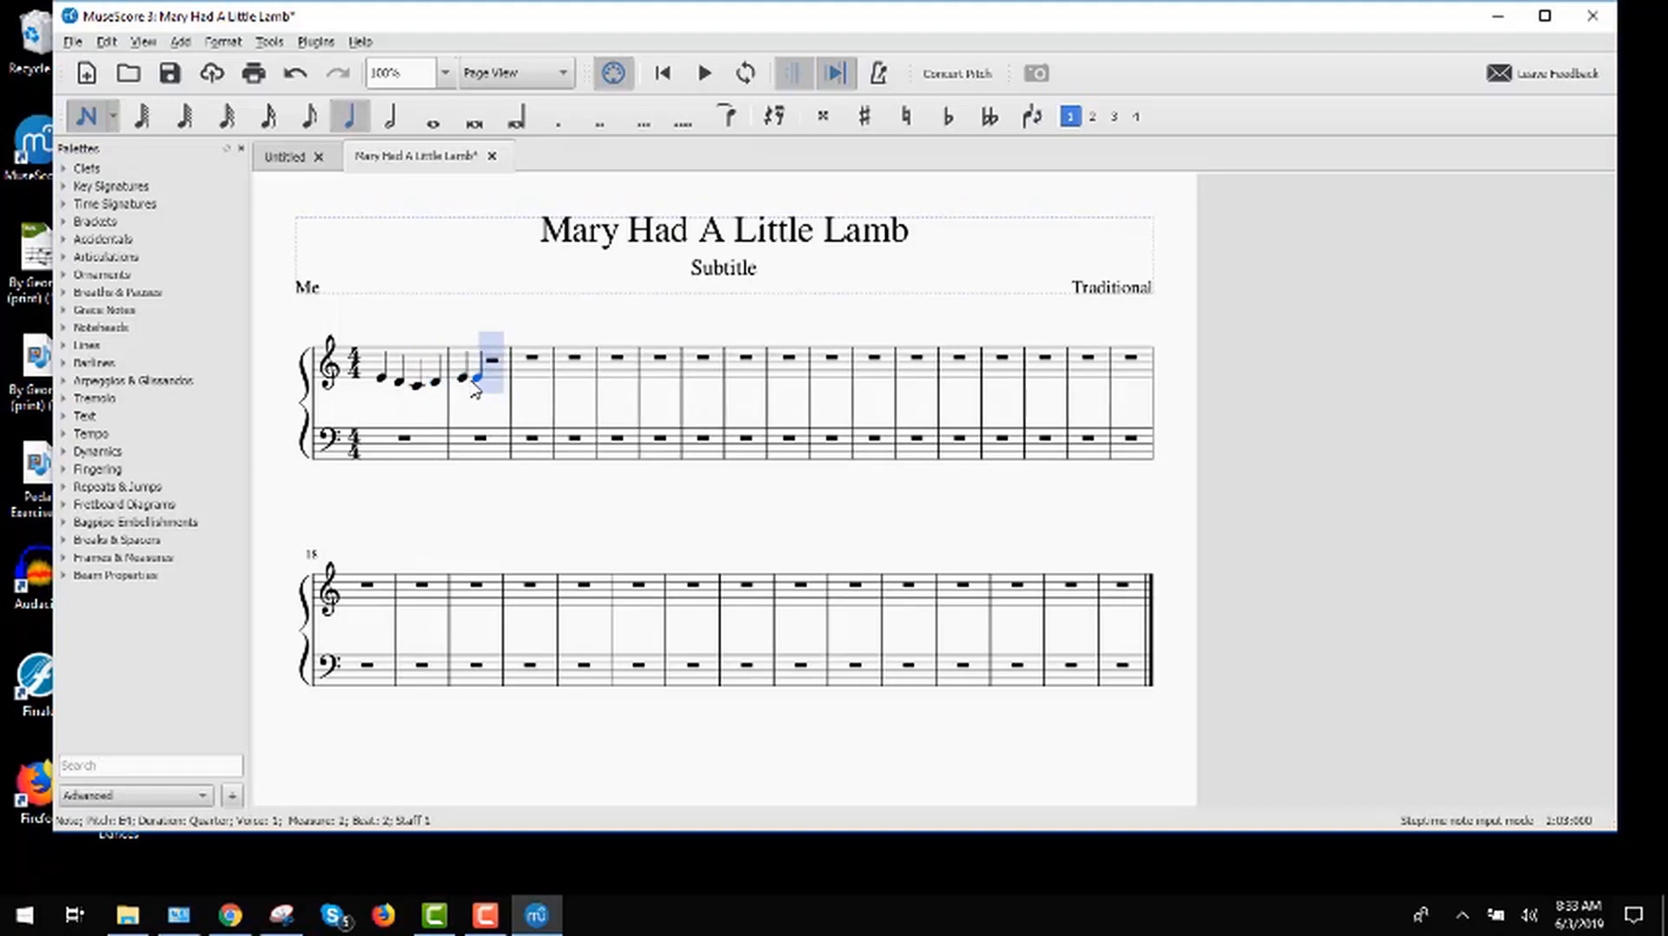
pyautogui.click(390, 116)
pyautogui.click(502, 387)
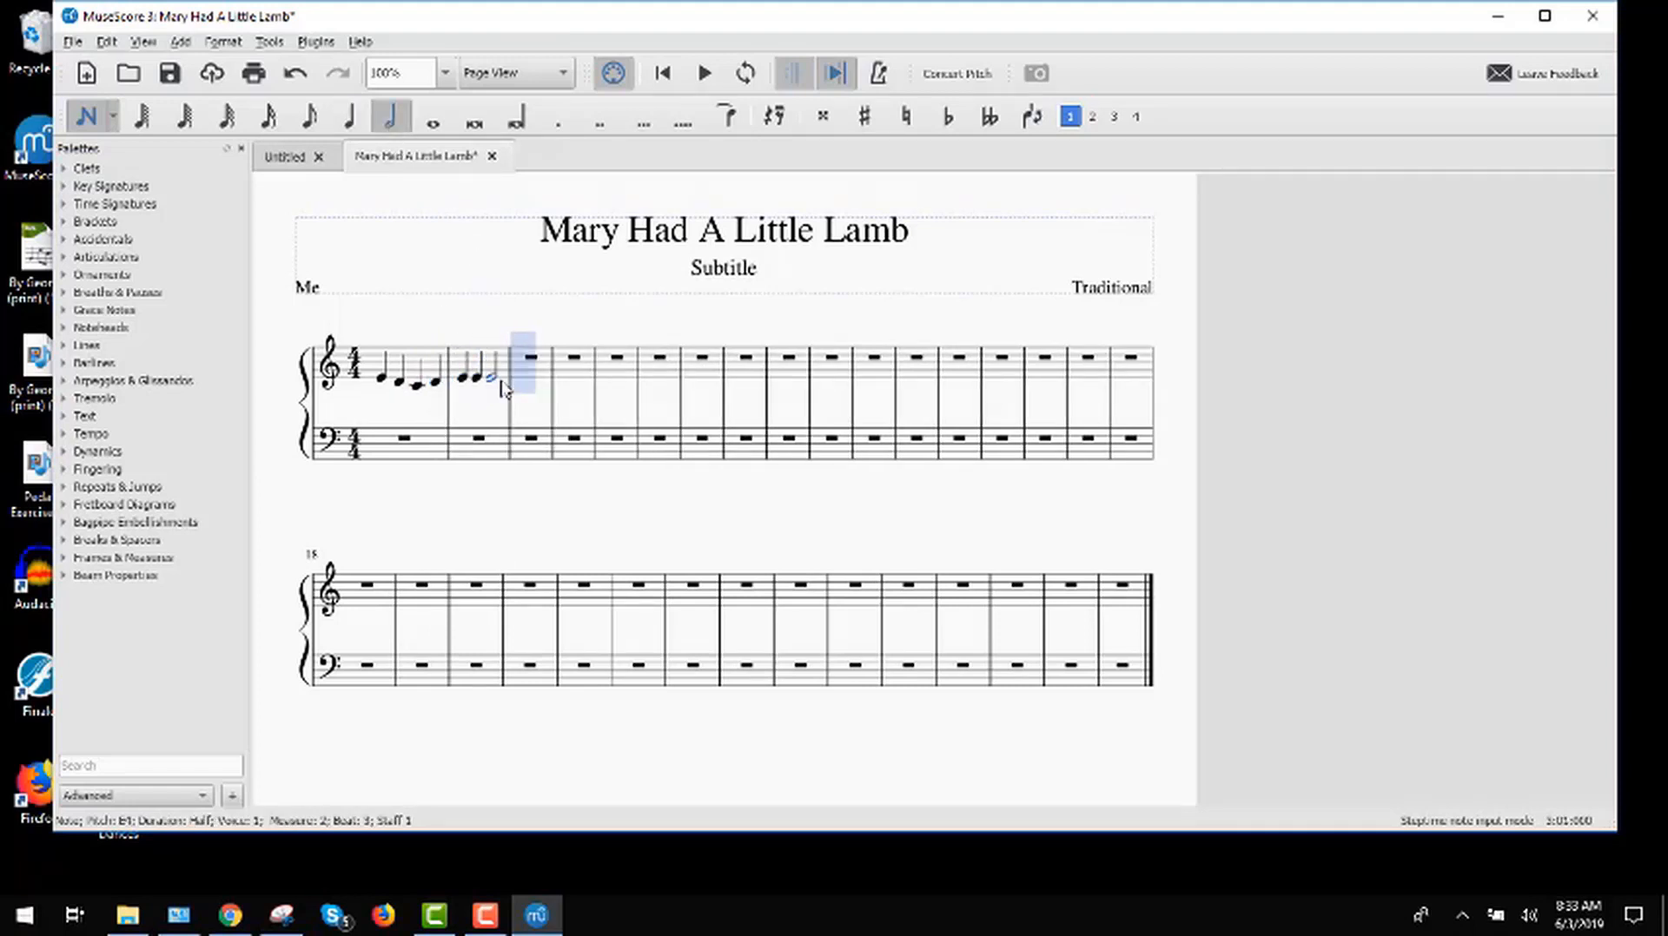
# Step: Fill measure 3 of the treble staff with two quarter-note Ds and a half-note D
pyautogui.click(352, 122)
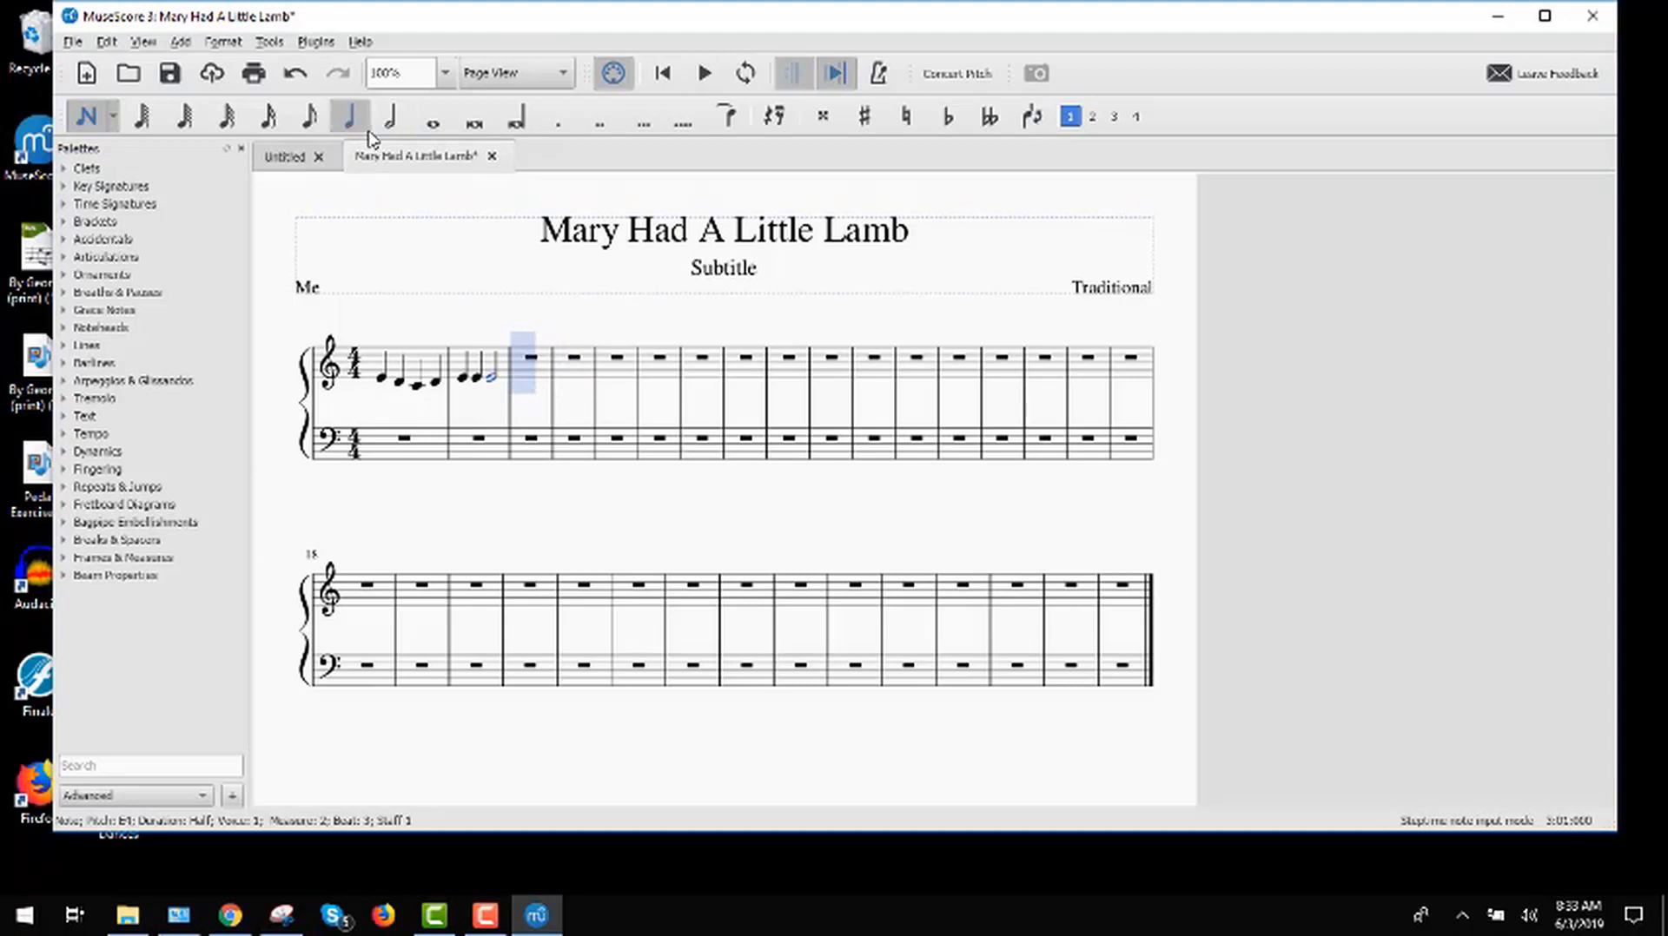
pyautogui.click(524, 377)
pyautogui.click(542, 384)
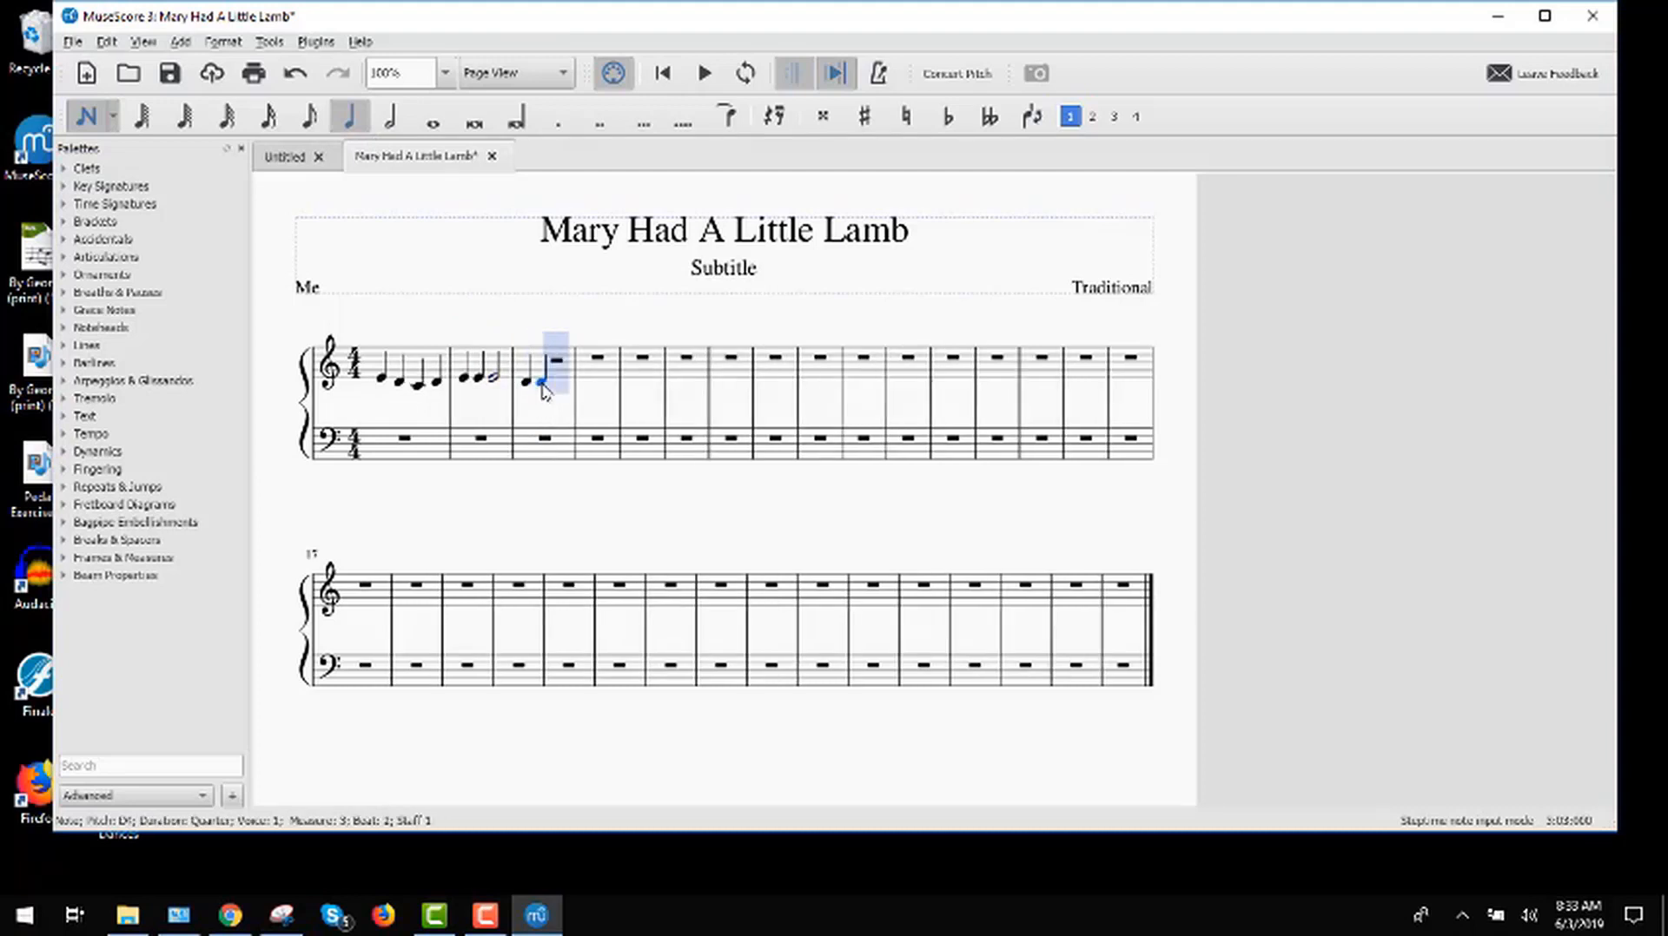
pyautogui.press('6')
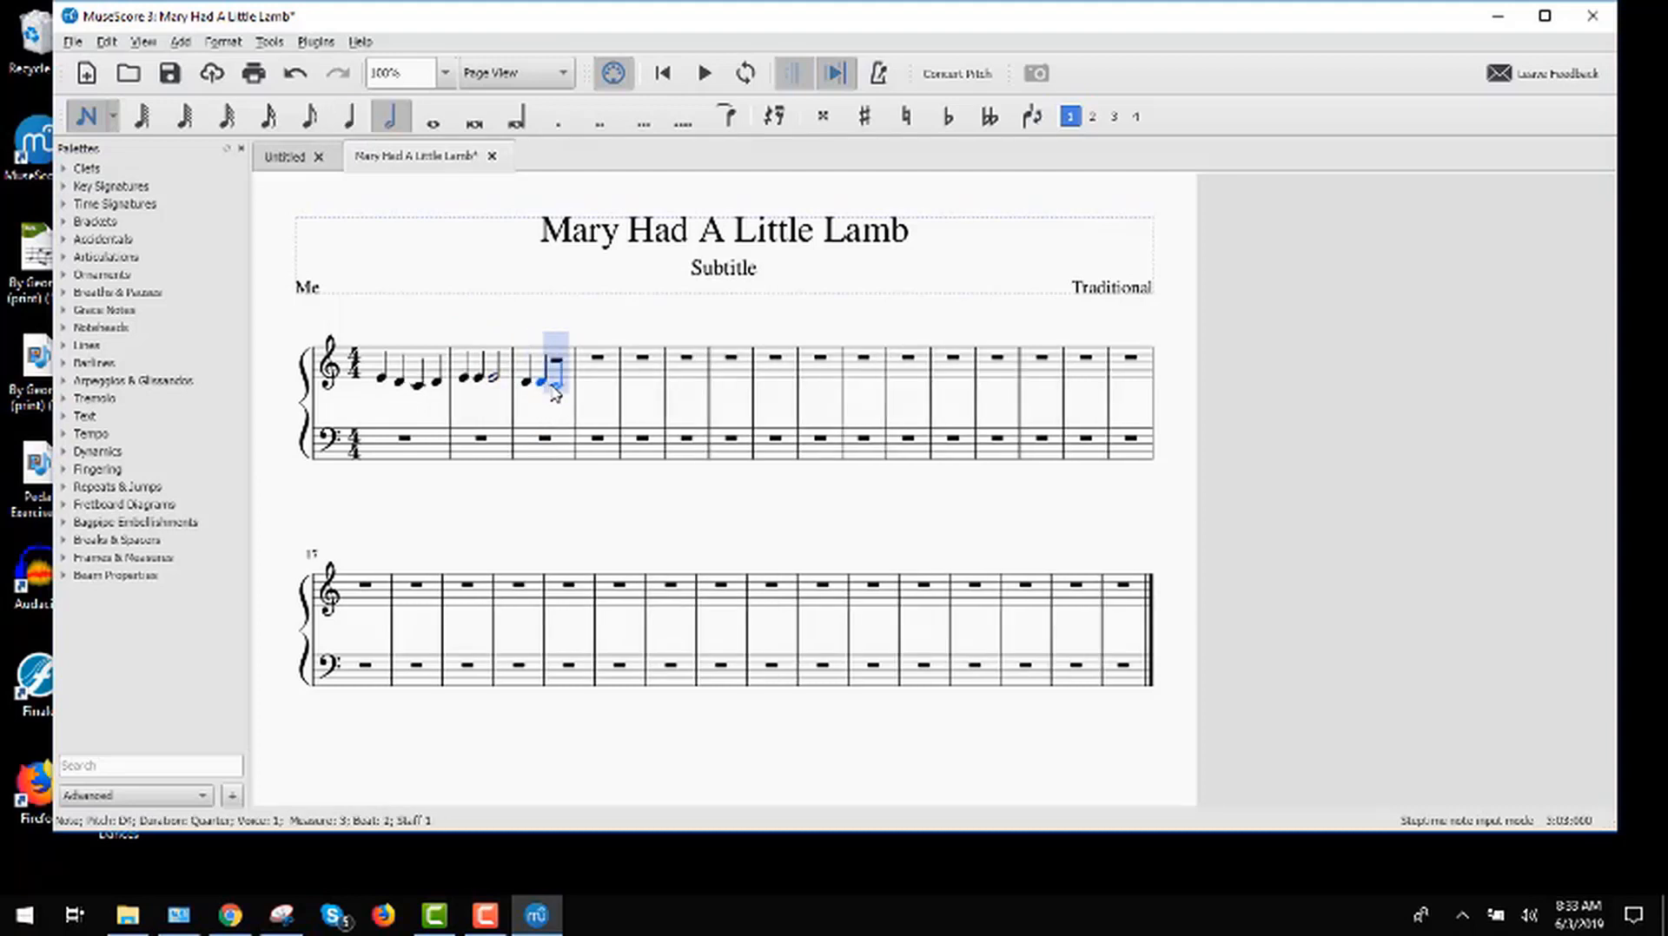
pyautogui.click(553, 382)
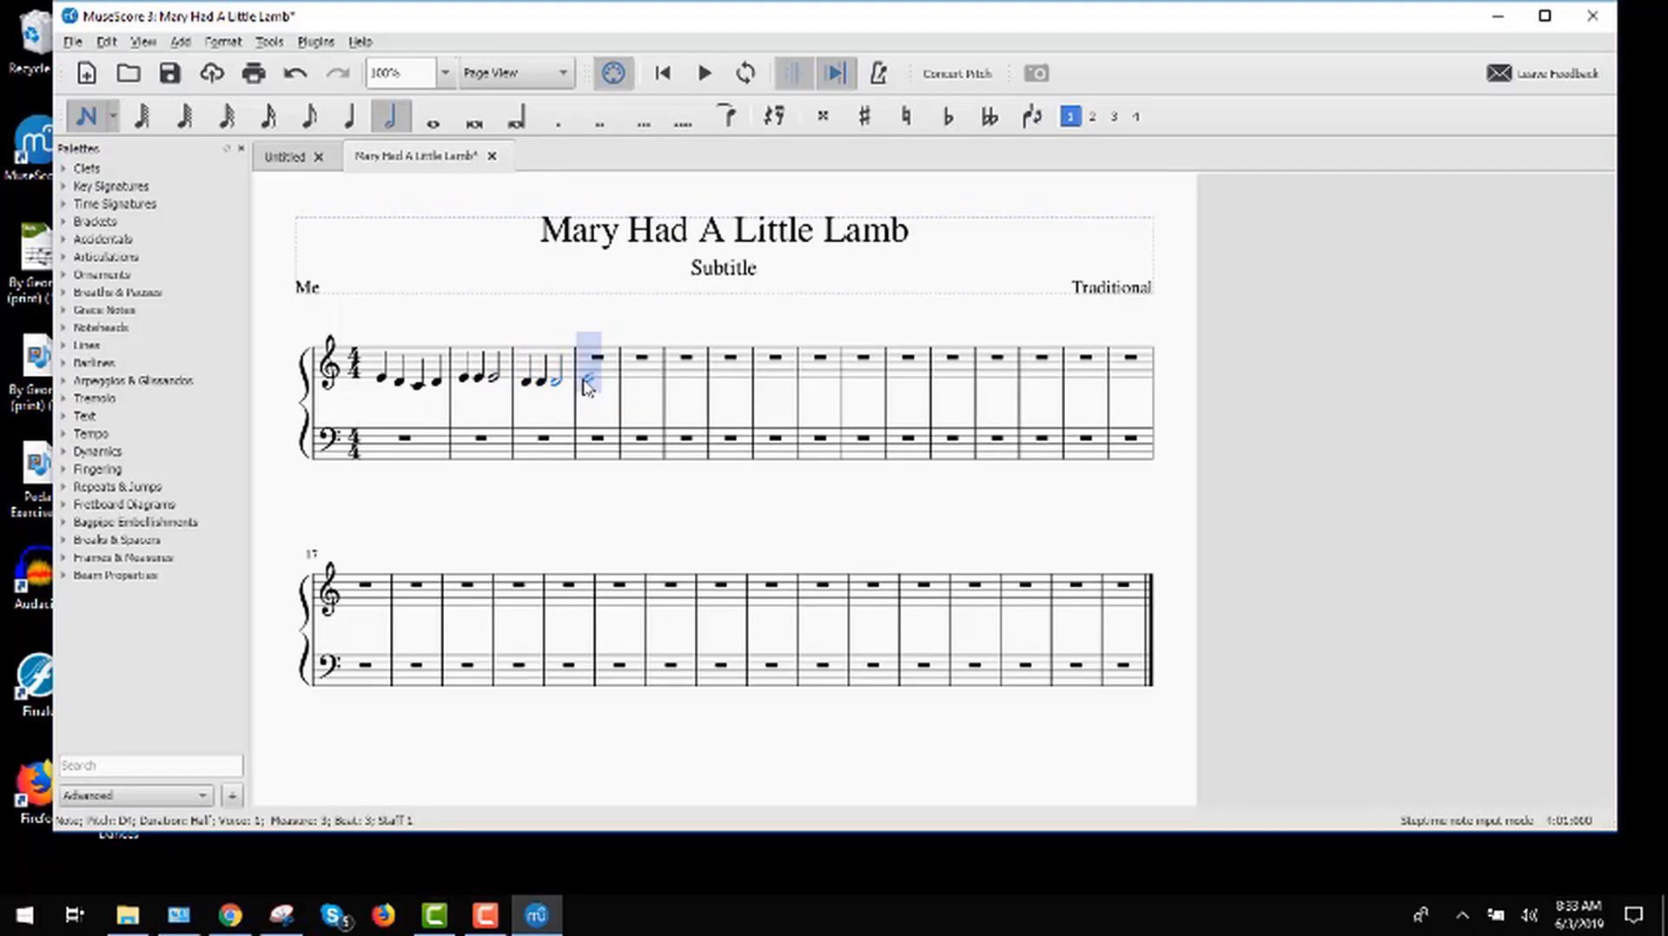
# Step: Fill measure 4 of the treble staff with a quarter-note E, a quarter-note G and a half-note G
pyautogui.press('5')
pyautogui.click(586, 381)
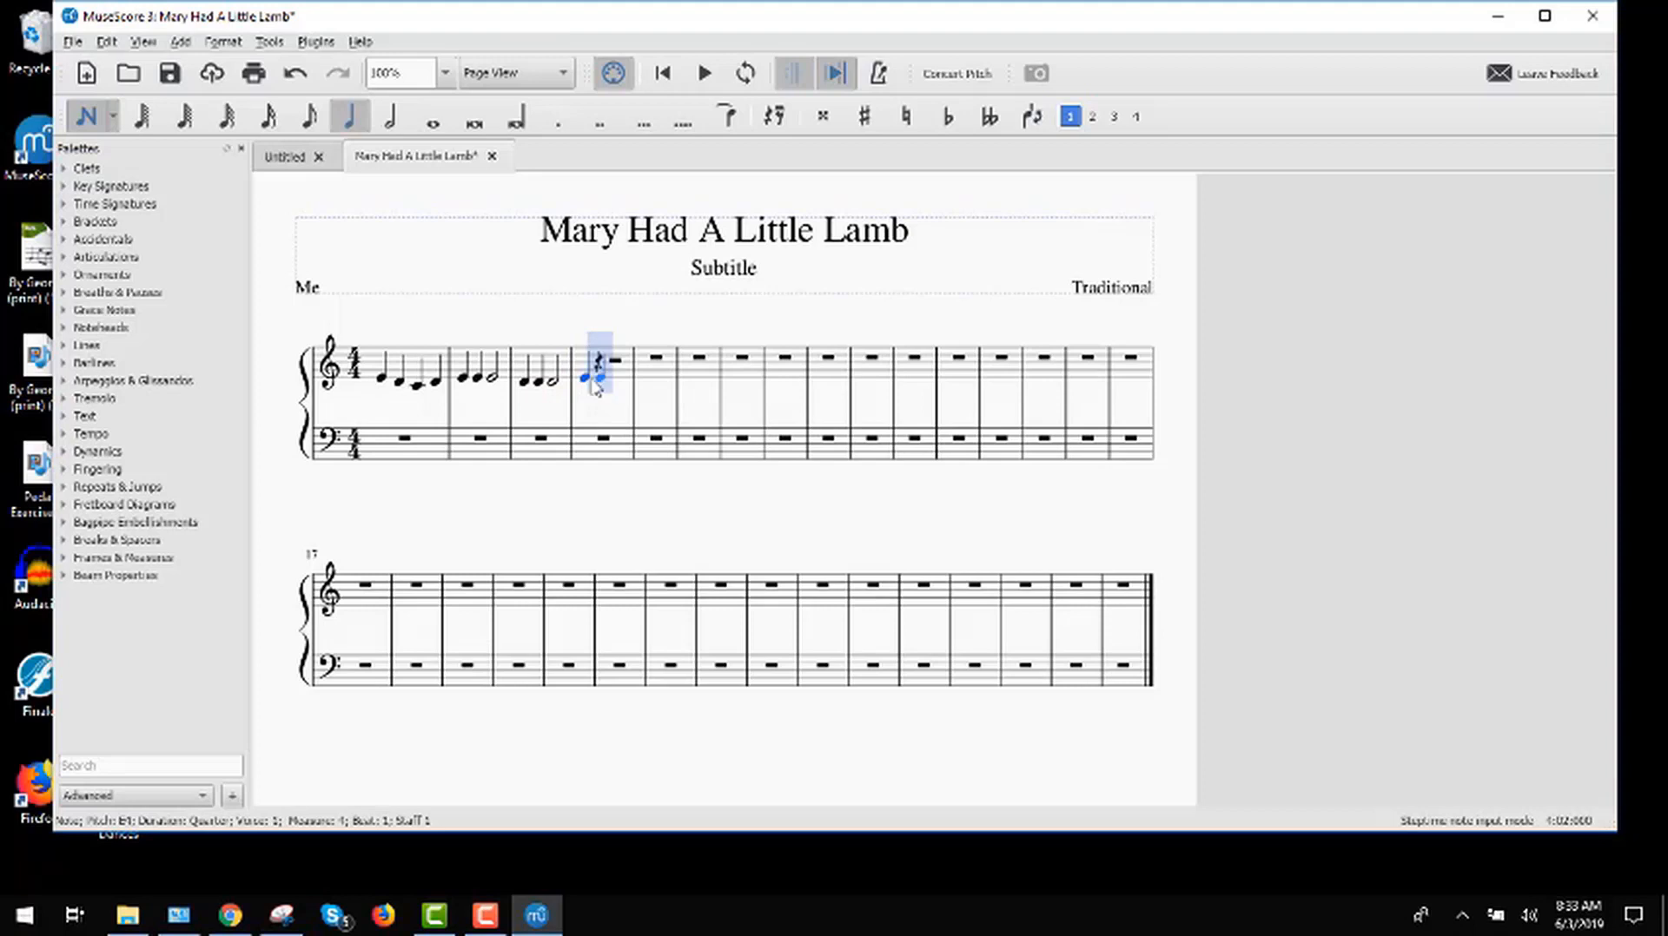
pyautogui.click(599, 375)
pyautogui.press('6')
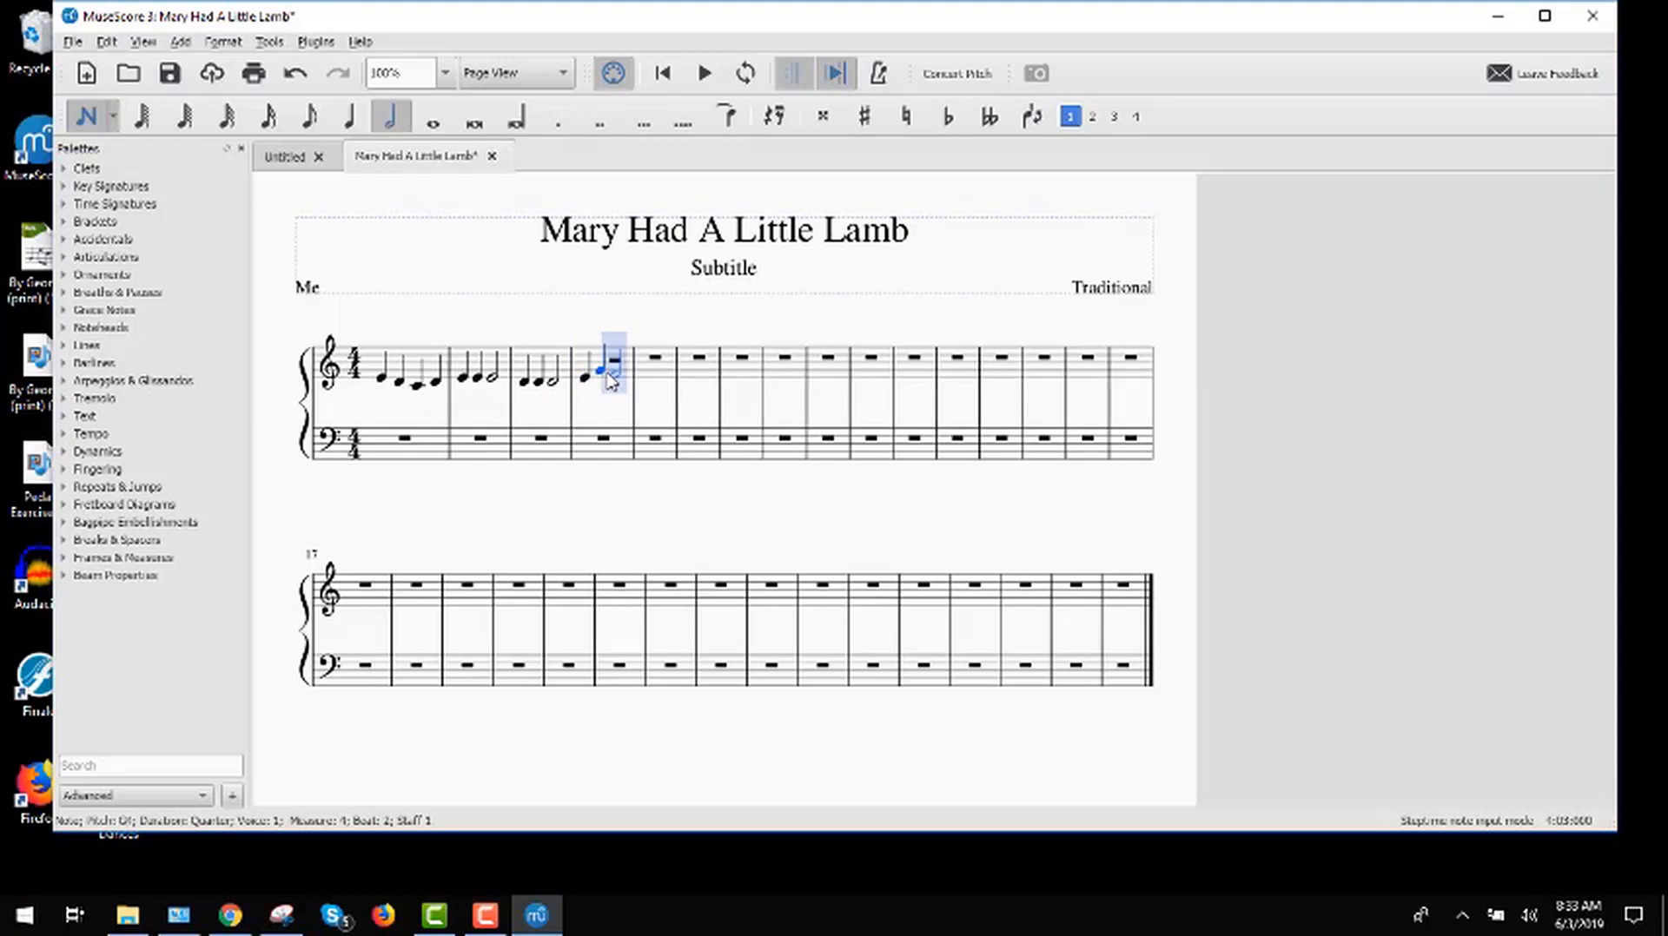
pyautogui.click(609, 374)
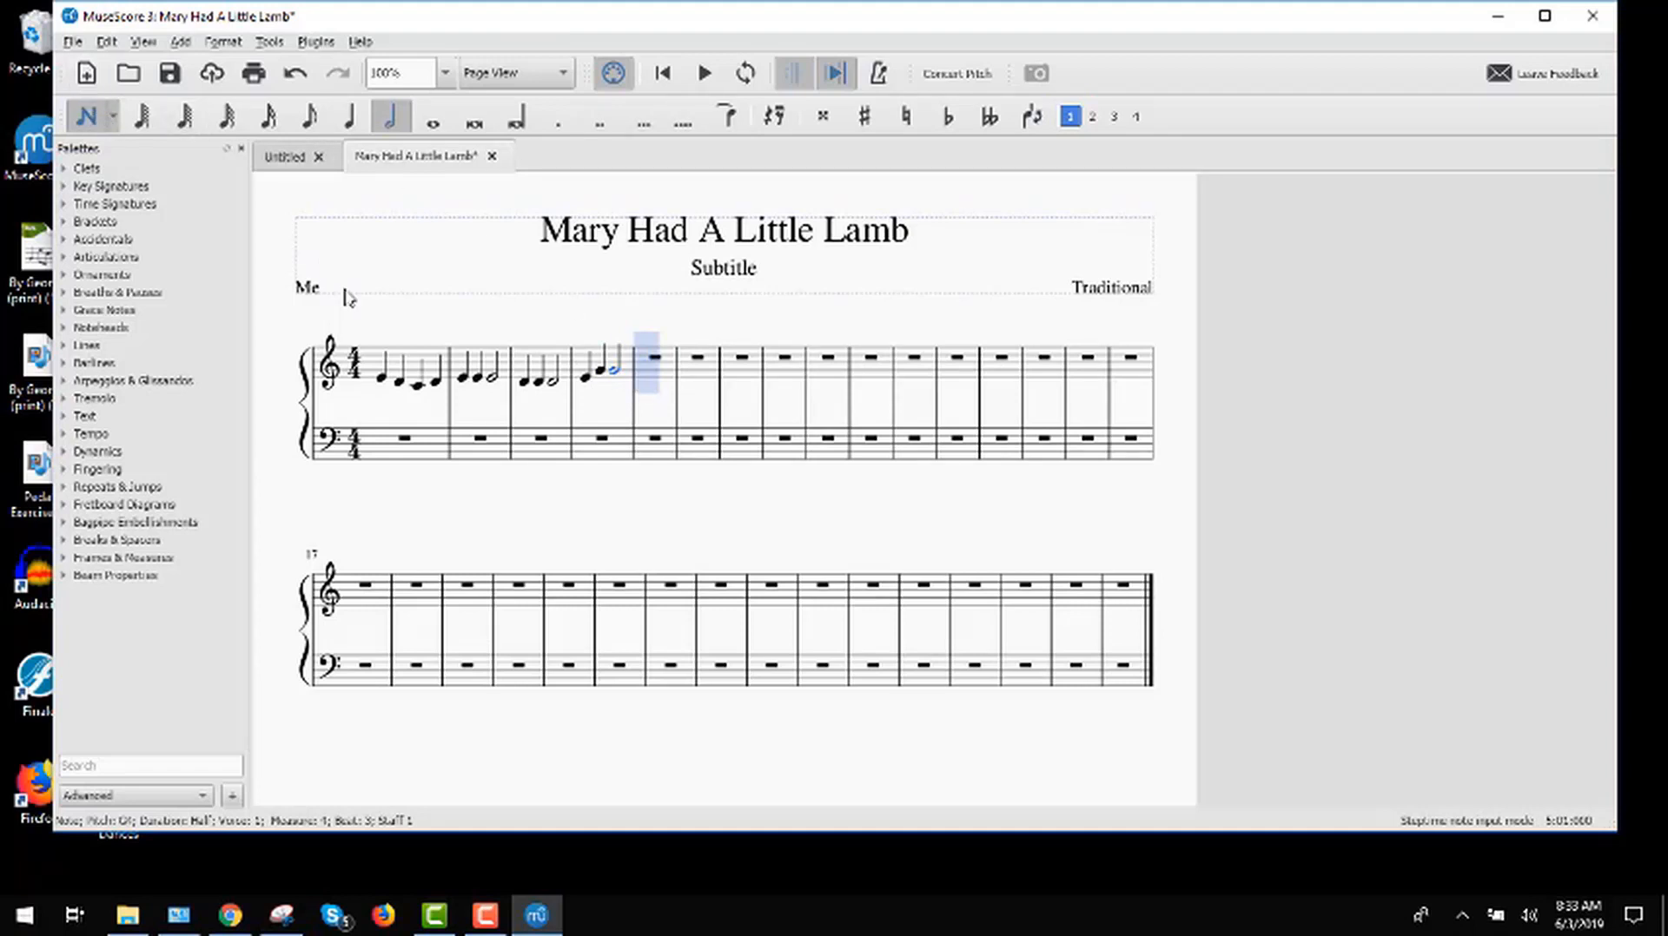
pyautogui.press('Escape')
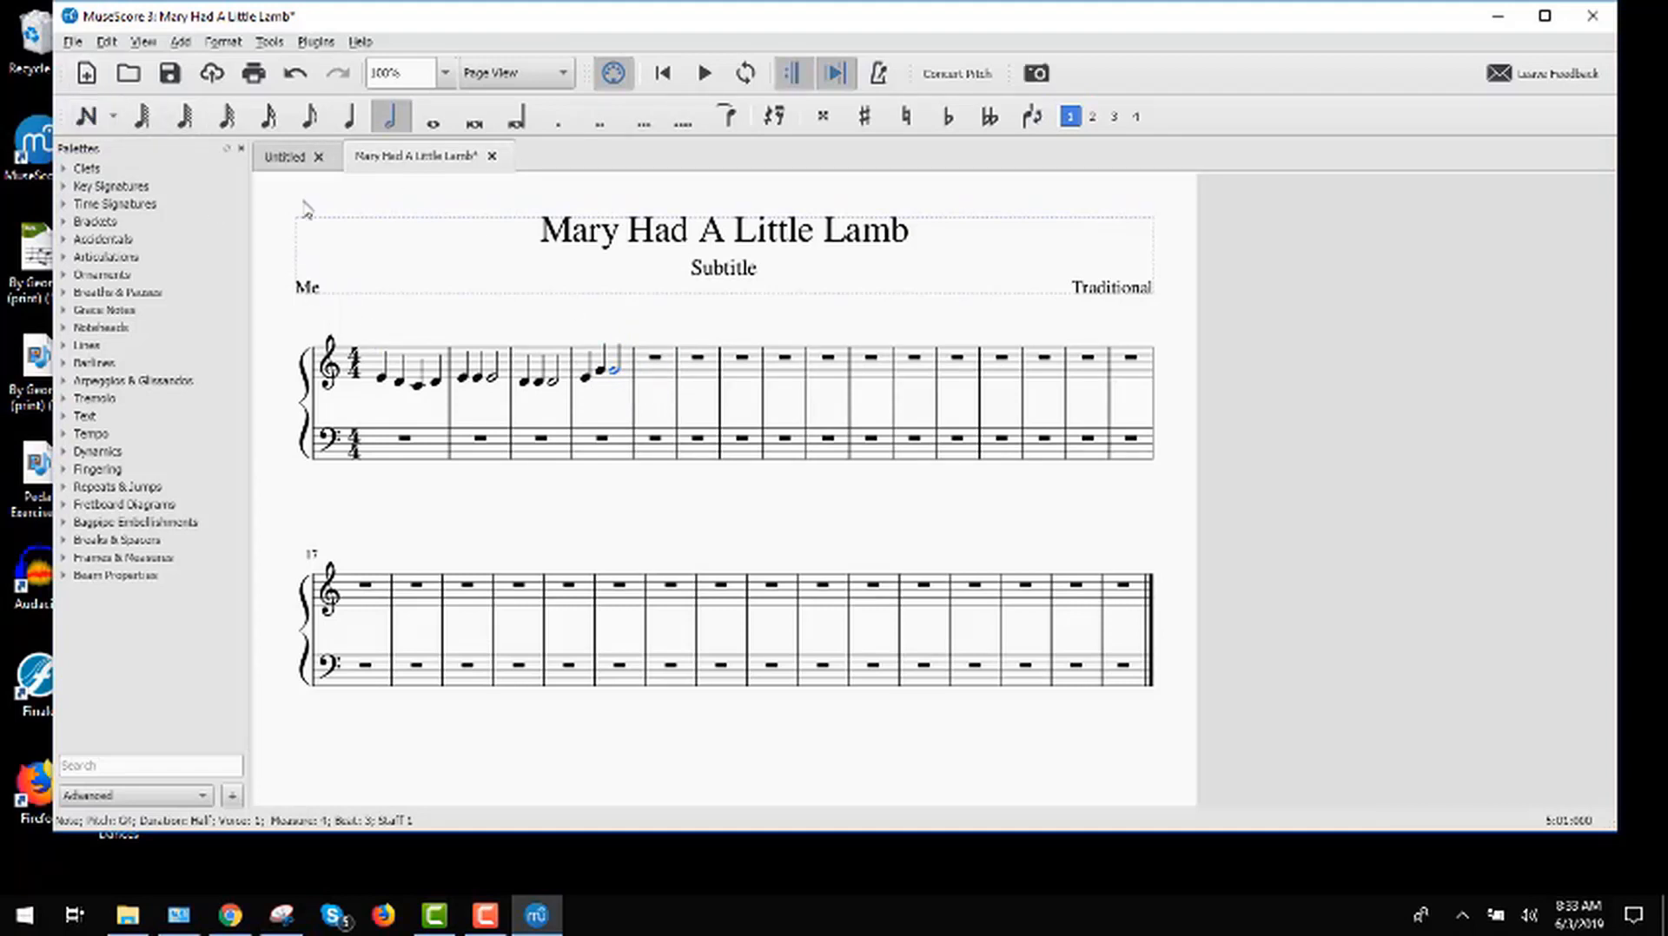
# Step: Copy the treble staff melody from measures 1 to 4 and paste it starting at measure 5
pyautogui.click(390, 363)
pyautogui.keyDown('shift'); pyautogui.click(612, 371); pyautogui.keyUp('shift')
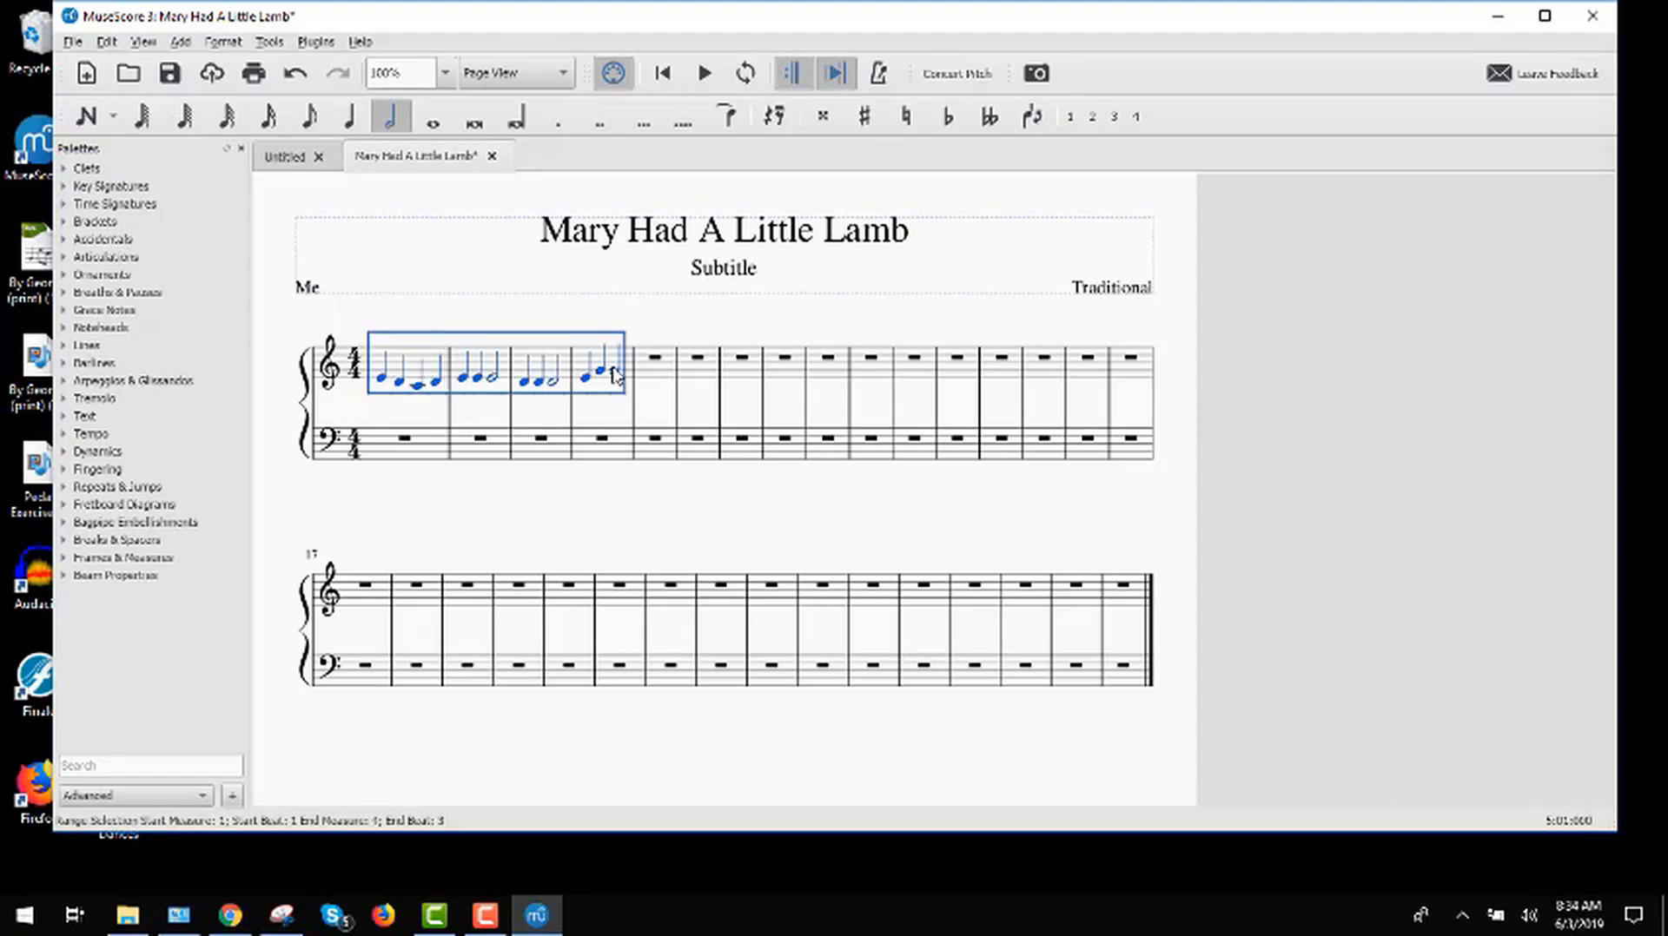
pyautogui.click(399, 363)
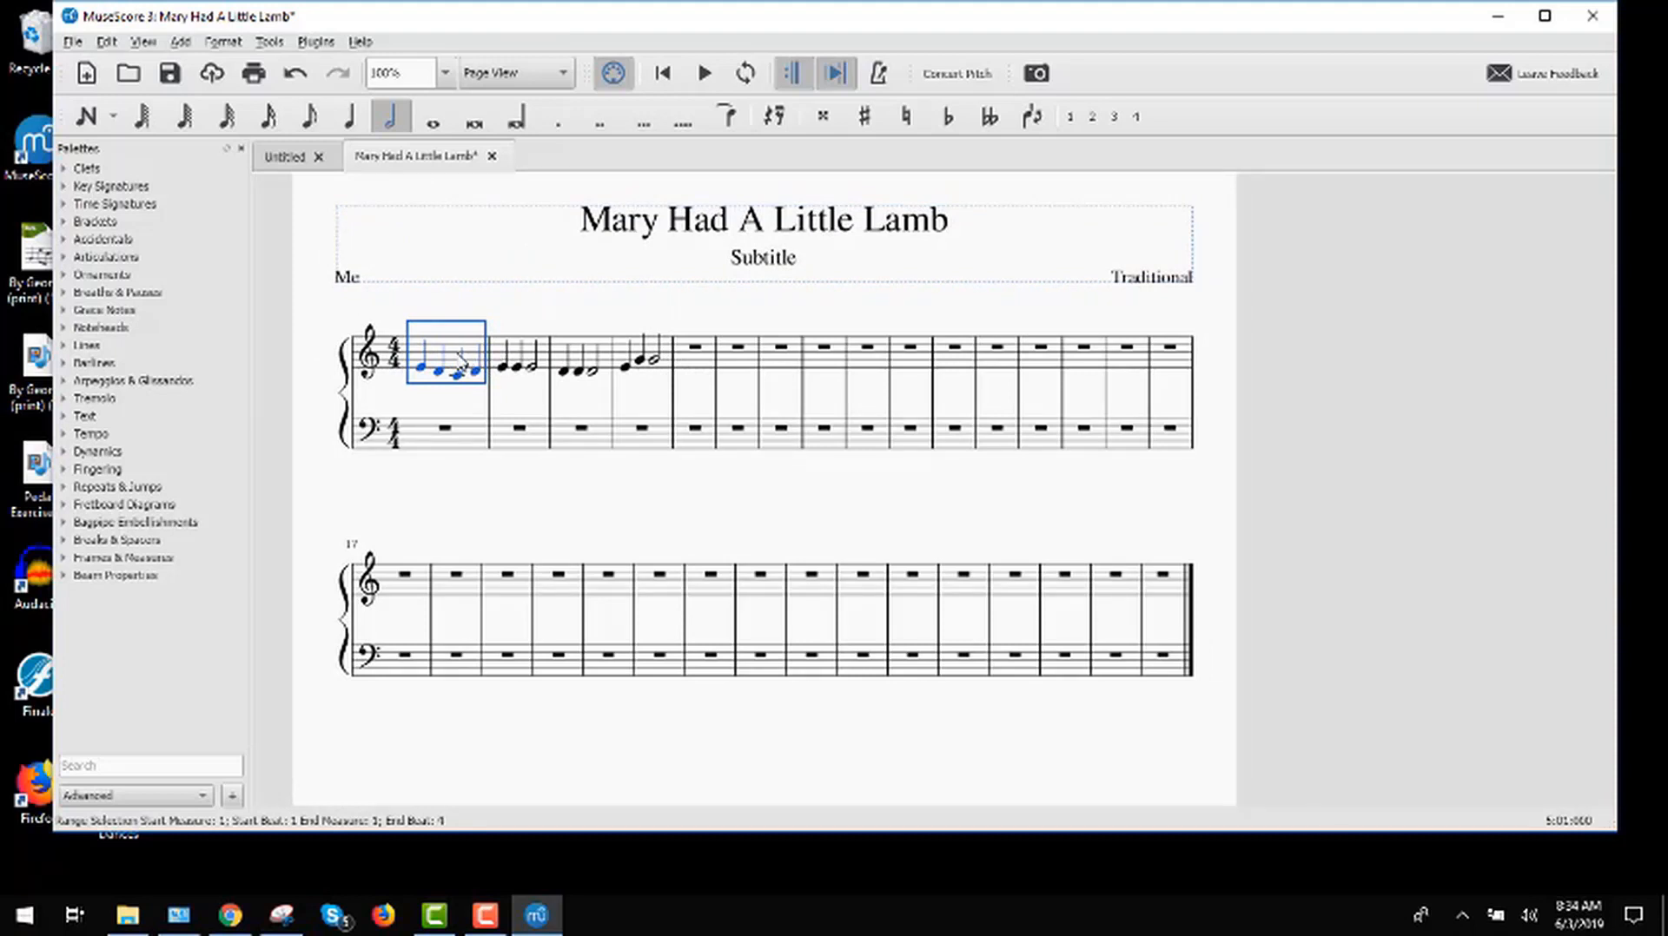
pyautogui.keyDown('shift'); pyautogui.click(658, 364); pyautogui.keyUp('shift')
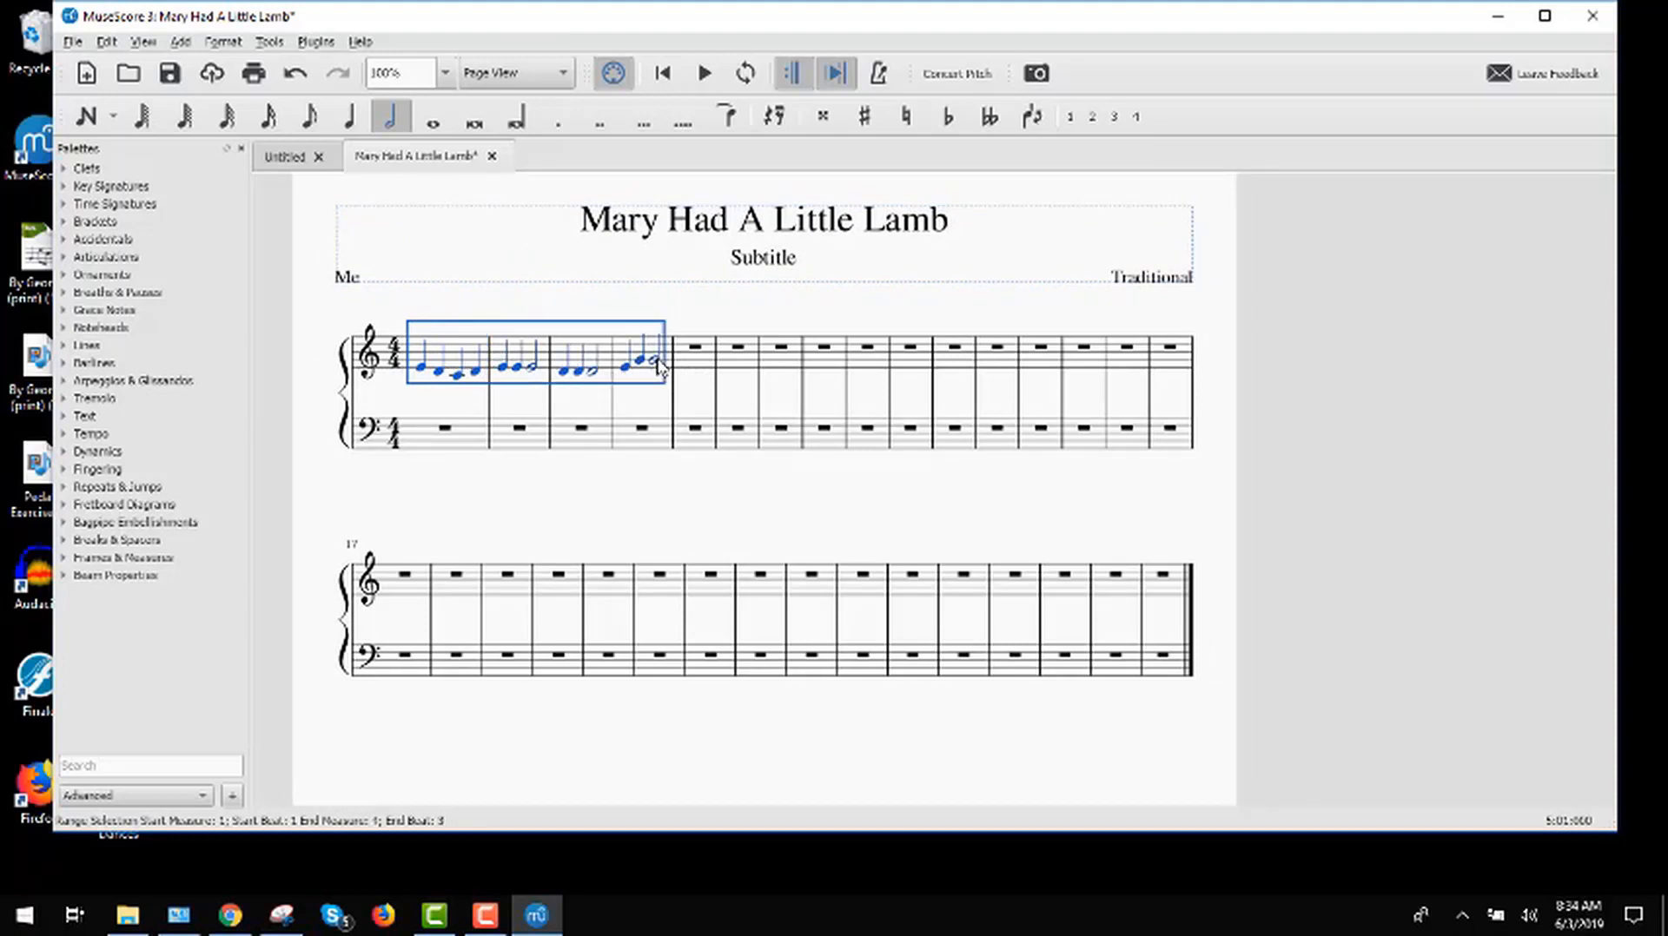
pyautogui.rightClick(432, 347)
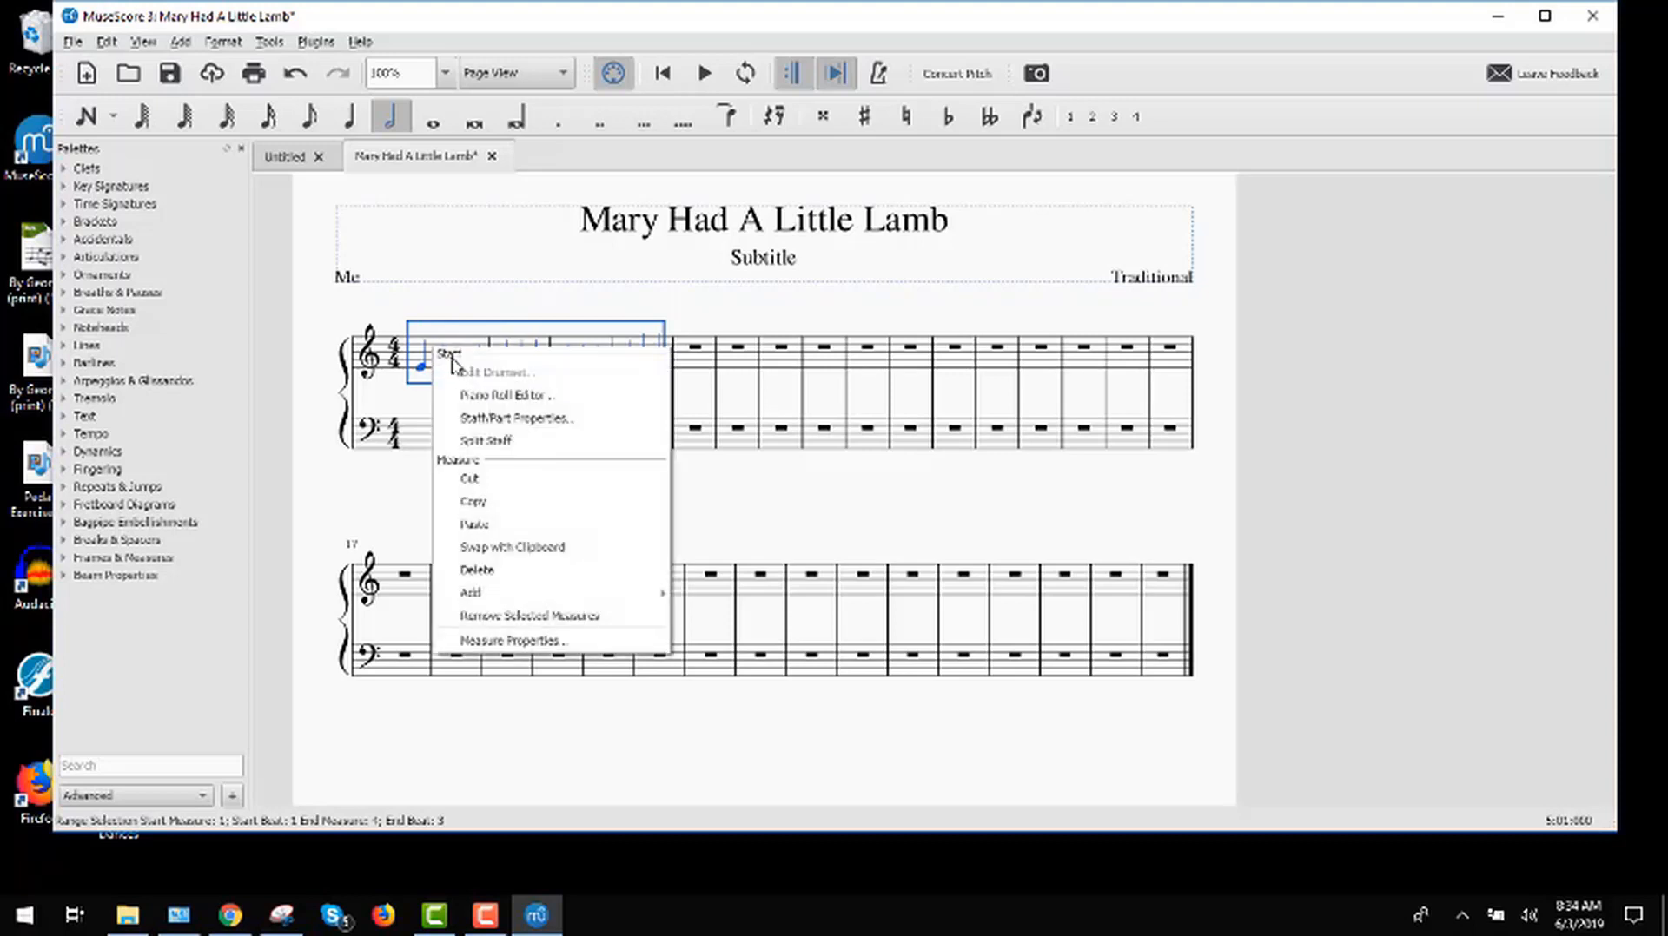
pyautogui.click(476, 503)
pyautogui.click(700, 371)
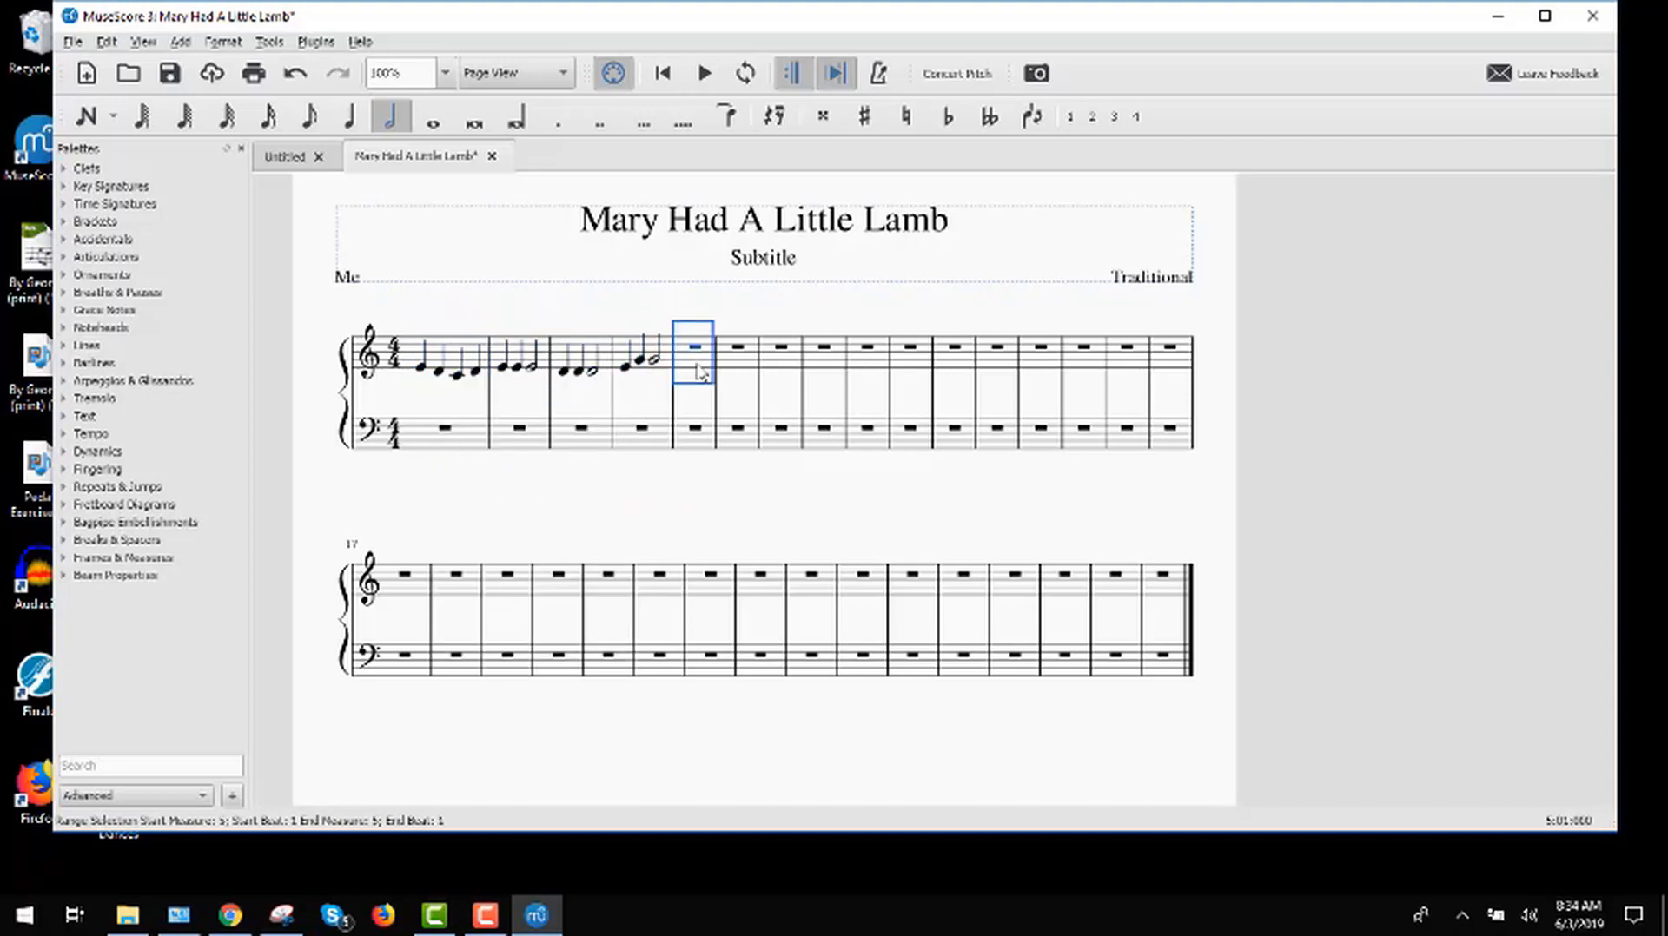
pyautogui.rightClick(700, 372)
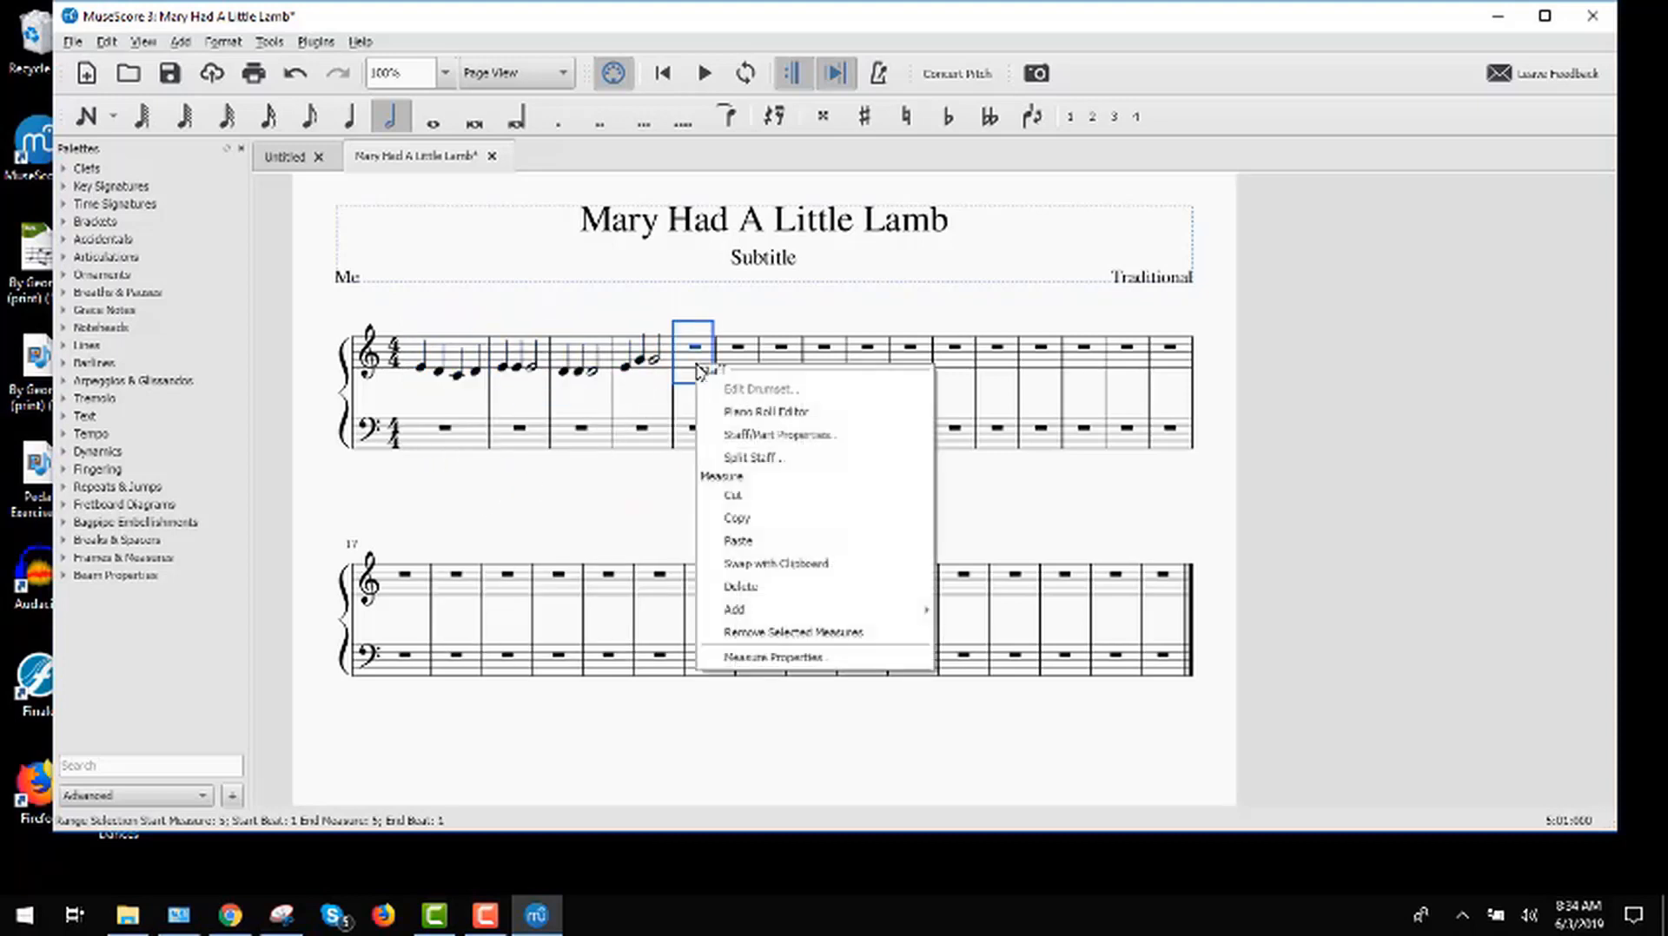
pyautogui.click(743, 542)
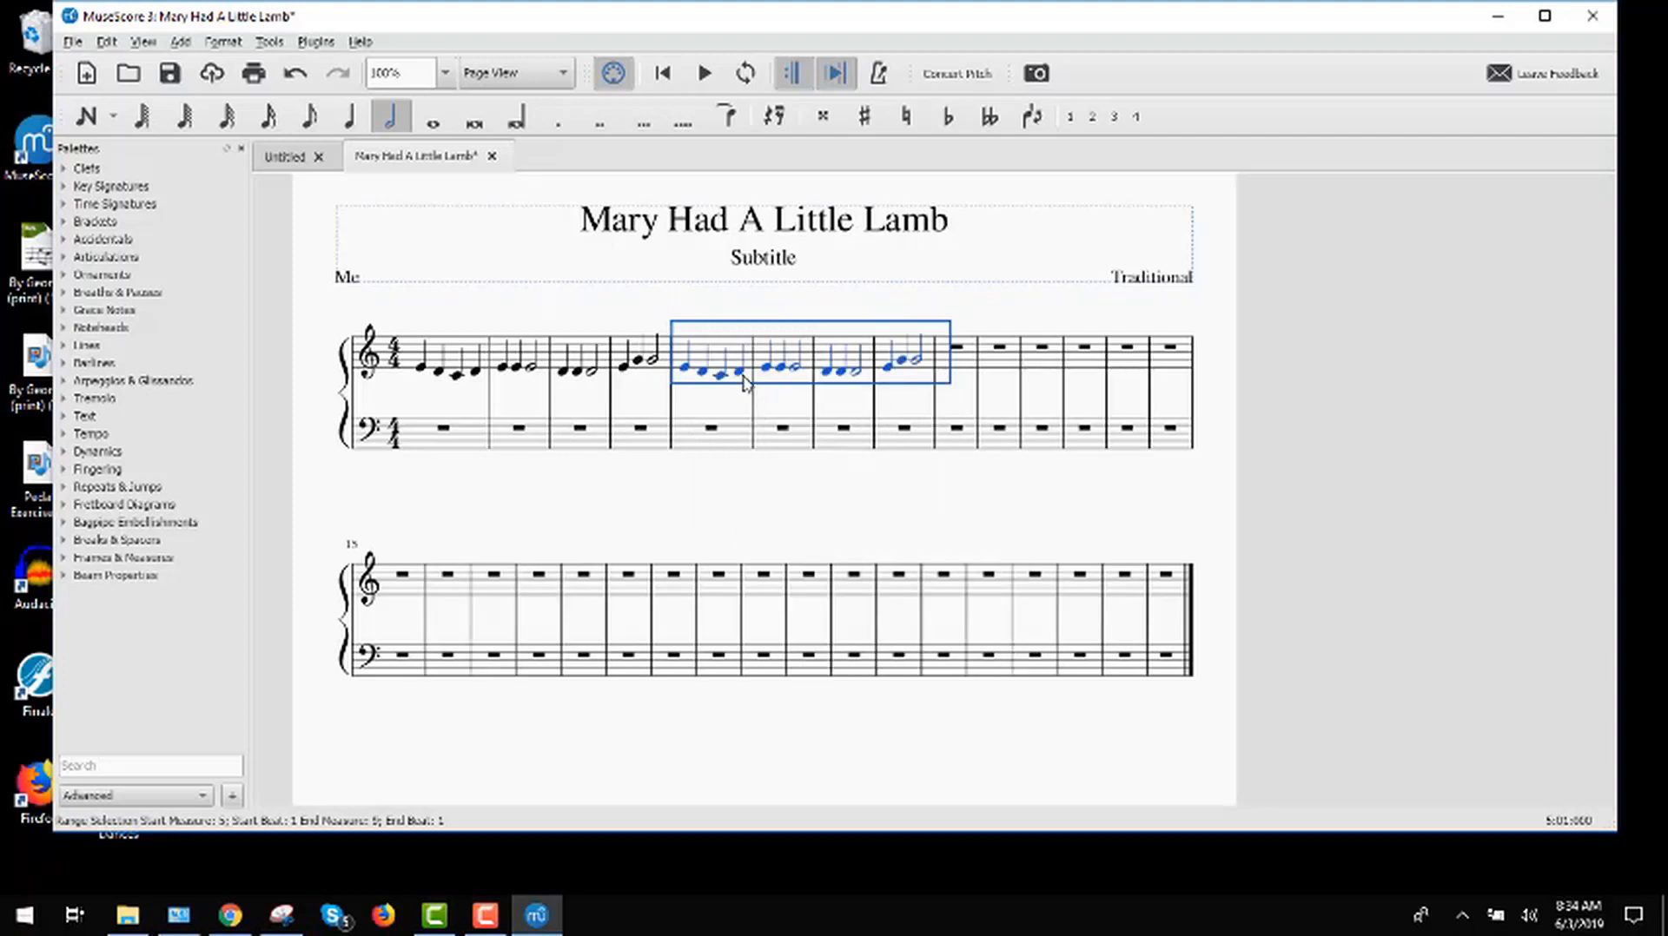
# Step: In measure 7 of the treble staff, change the half-note D to a quarter-note E and add a quarter-note D on beat 4
pyautogui.click(691, 372)
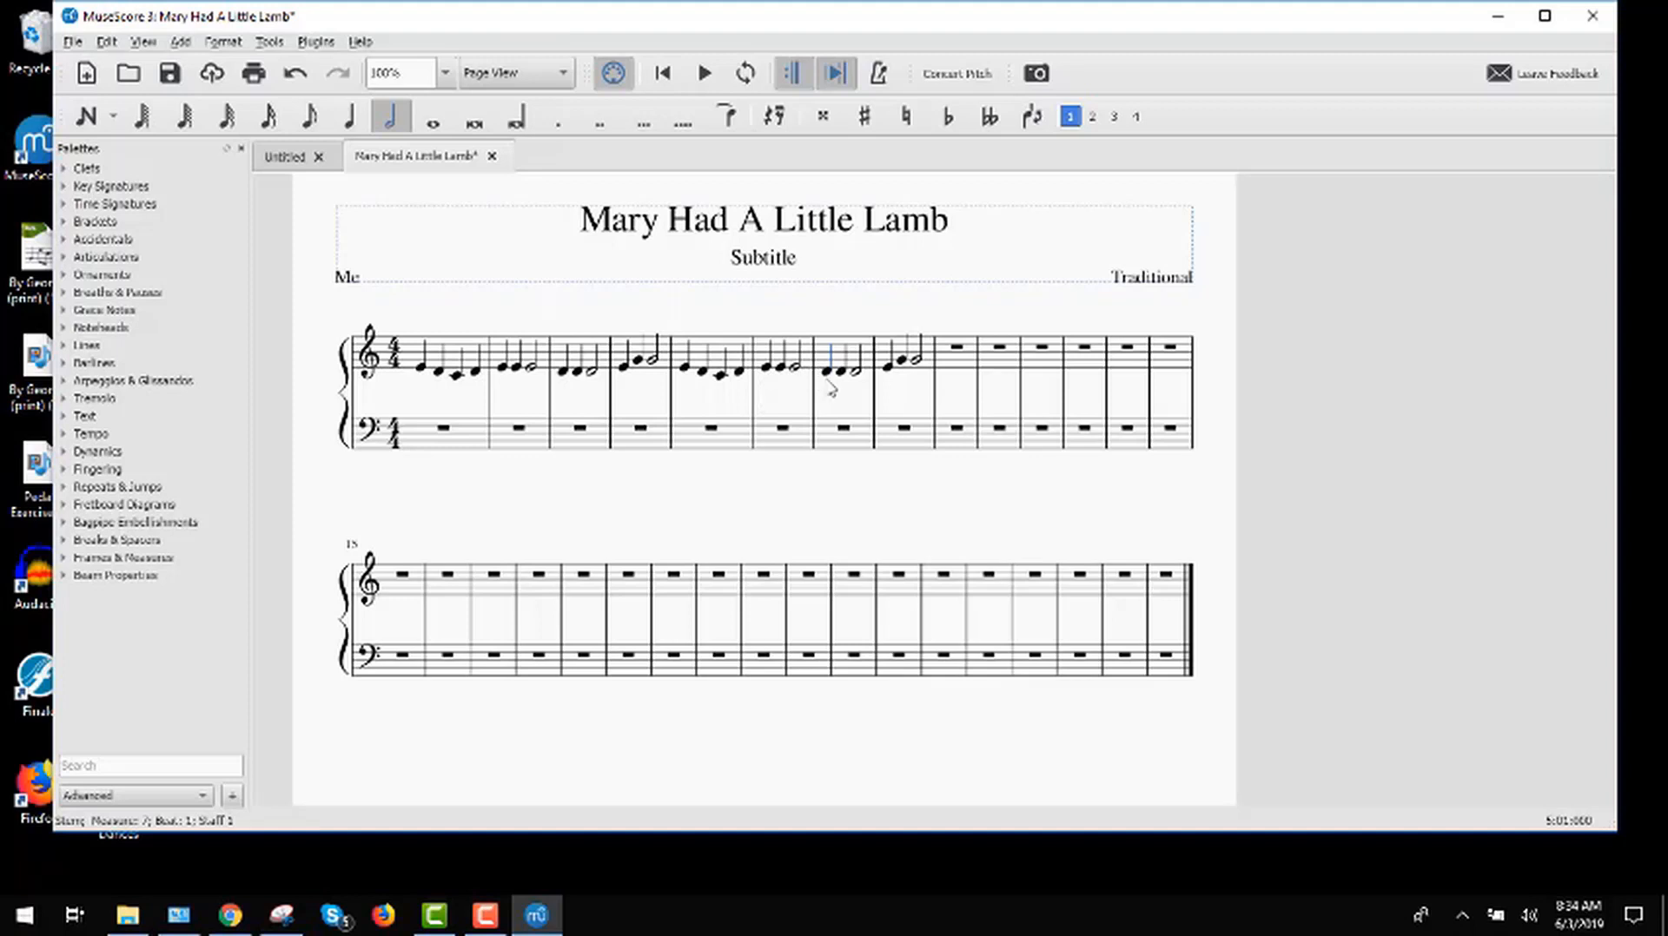
pyautogui.click(858, 372)
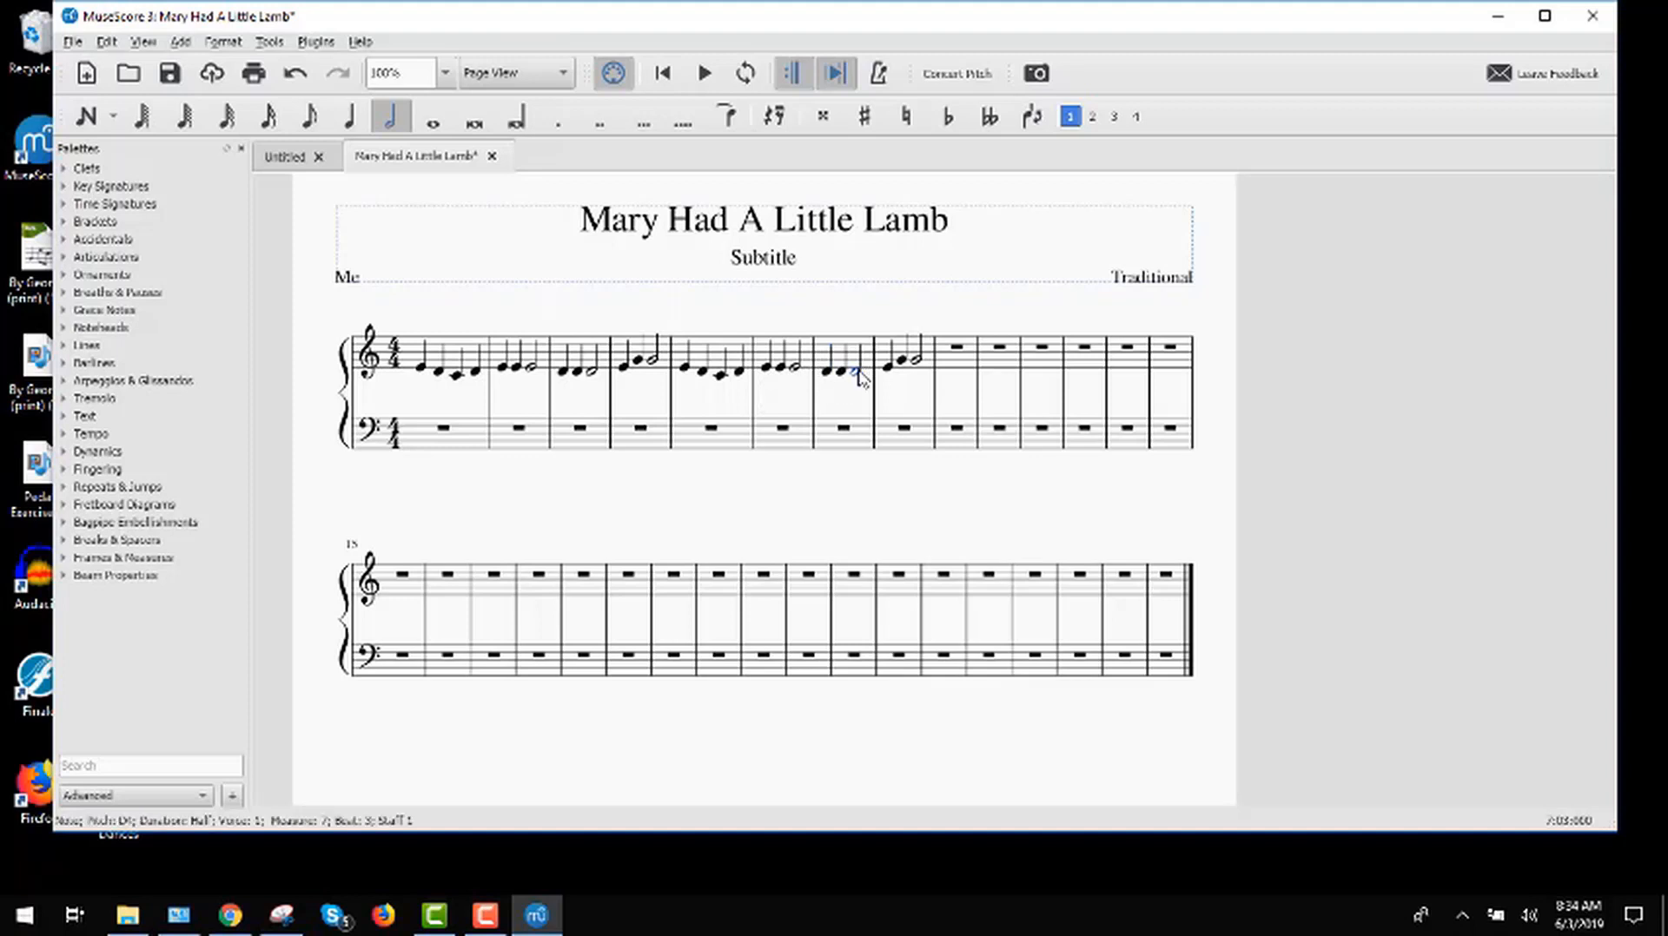
pyautogui.press('5')
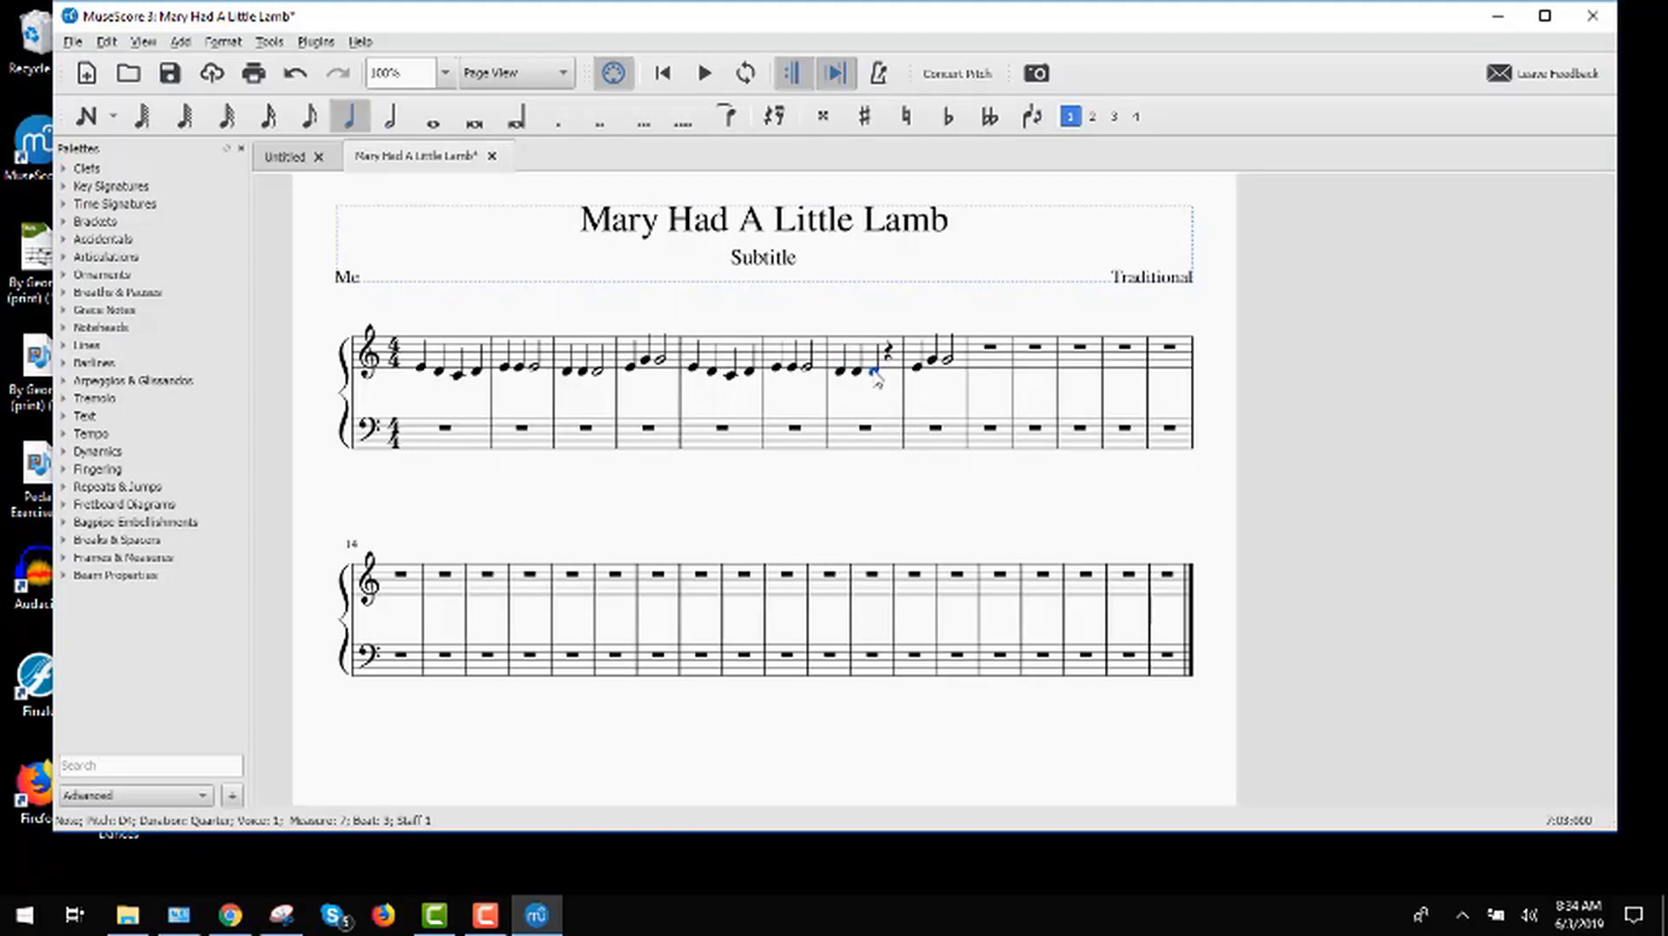
pyautogui.press('Up')
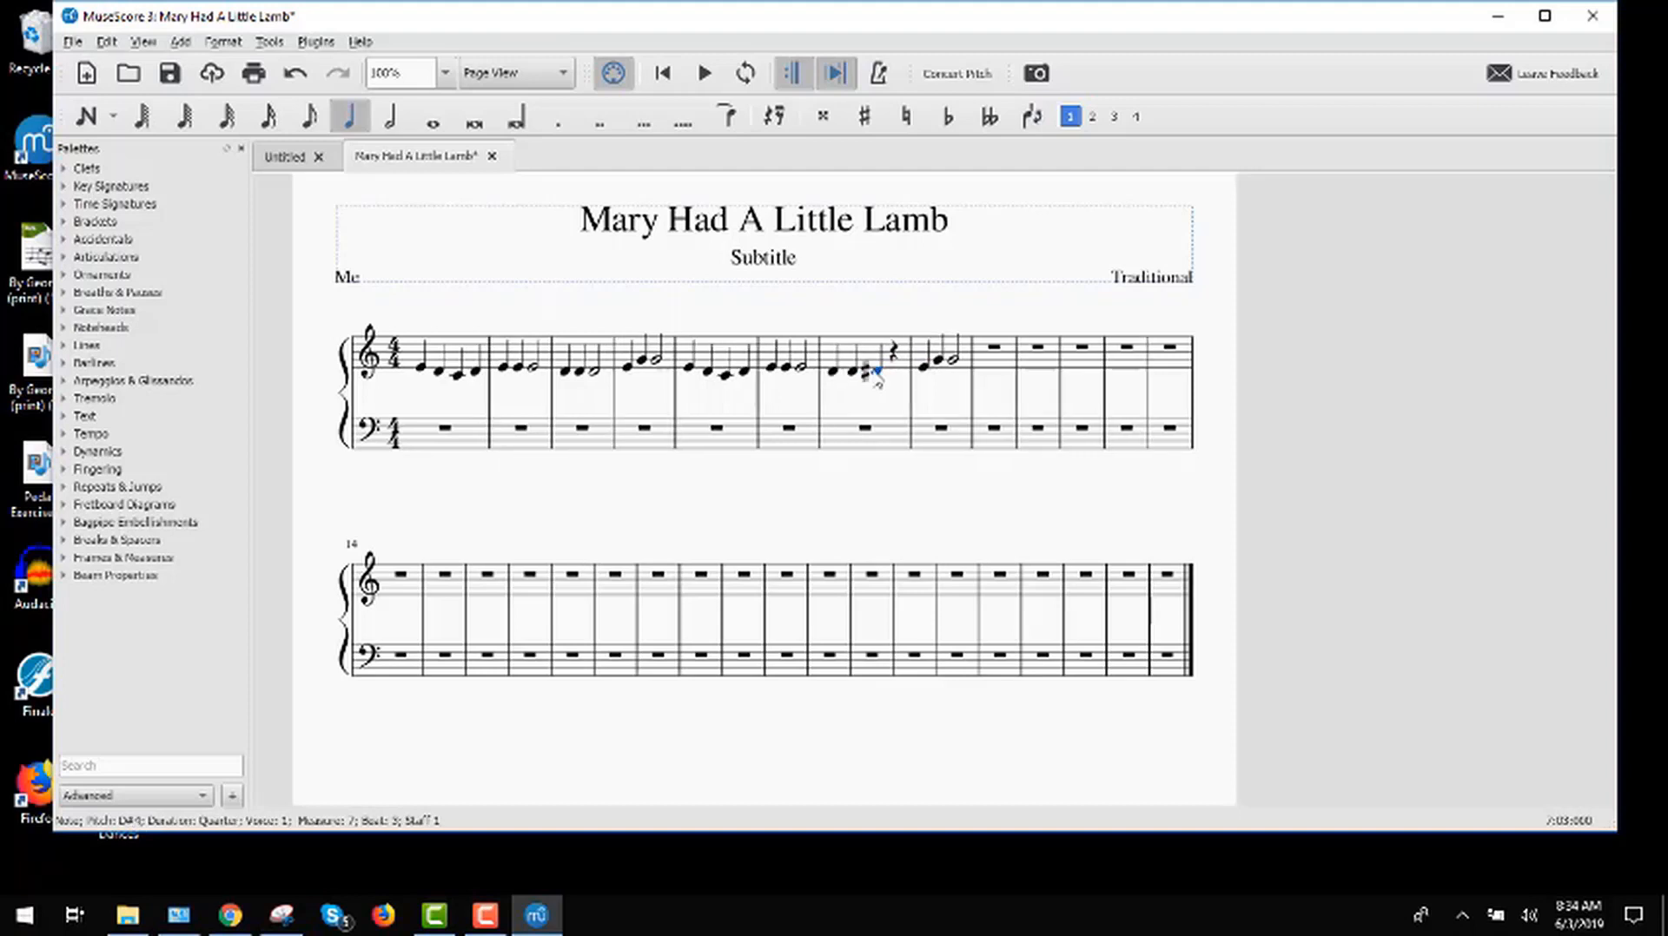
pyautogui.press('Up')
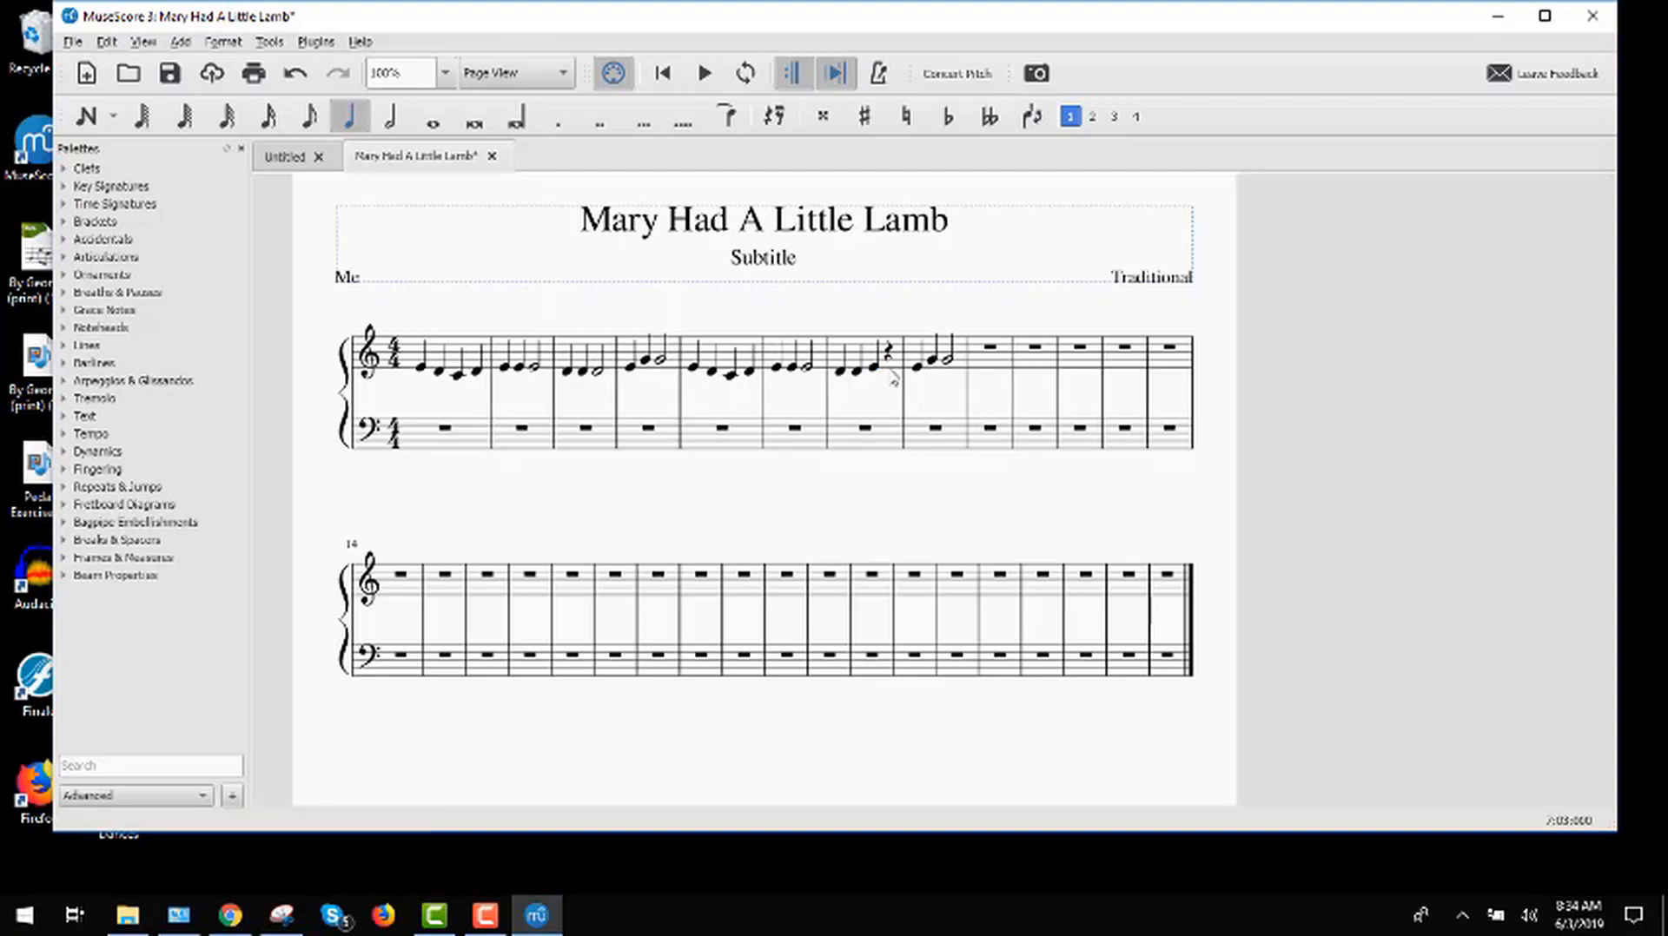
pyautogui.click(894, 381)
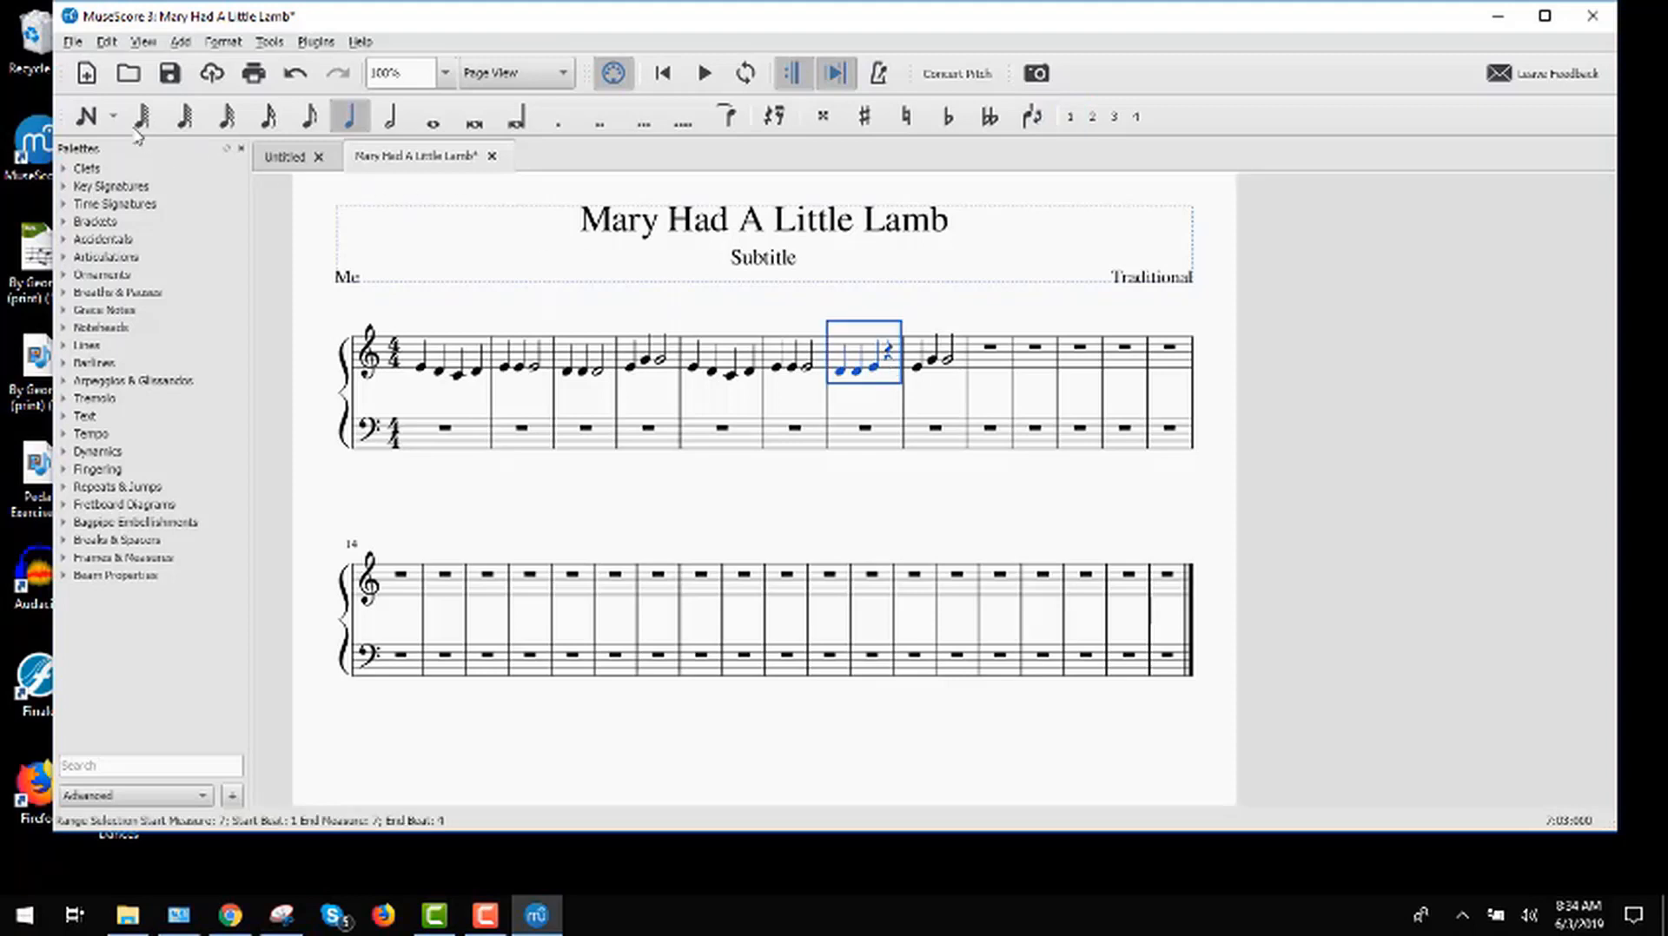
pyautogui.click(86, 117)
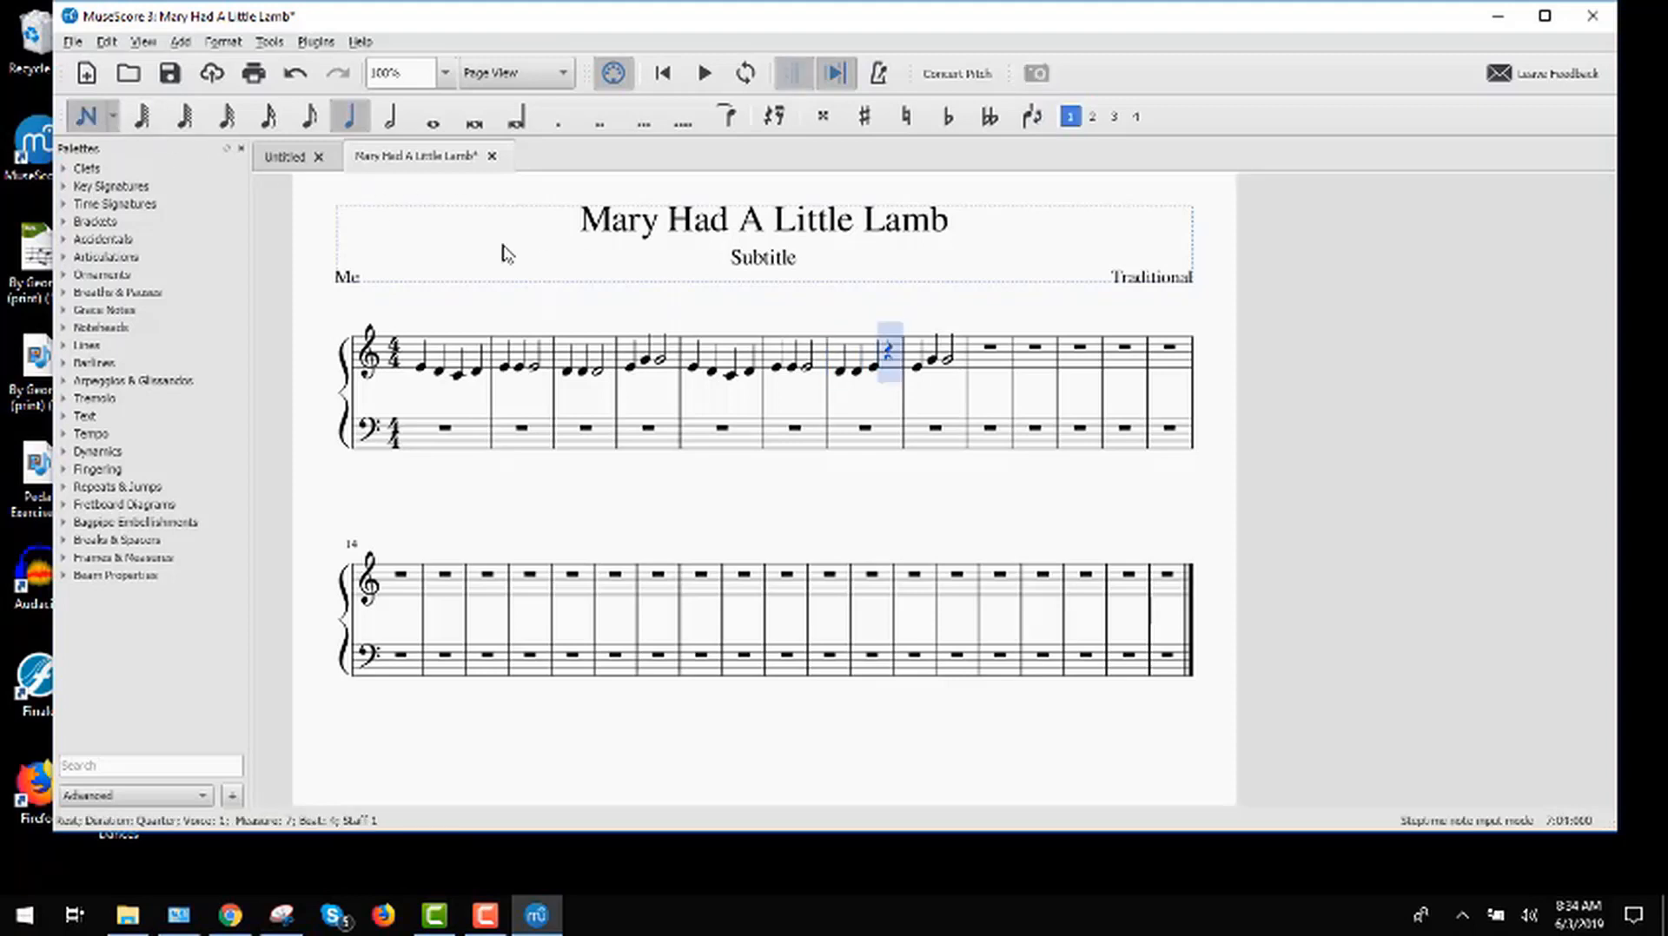
pyautogui.click(890, 372)
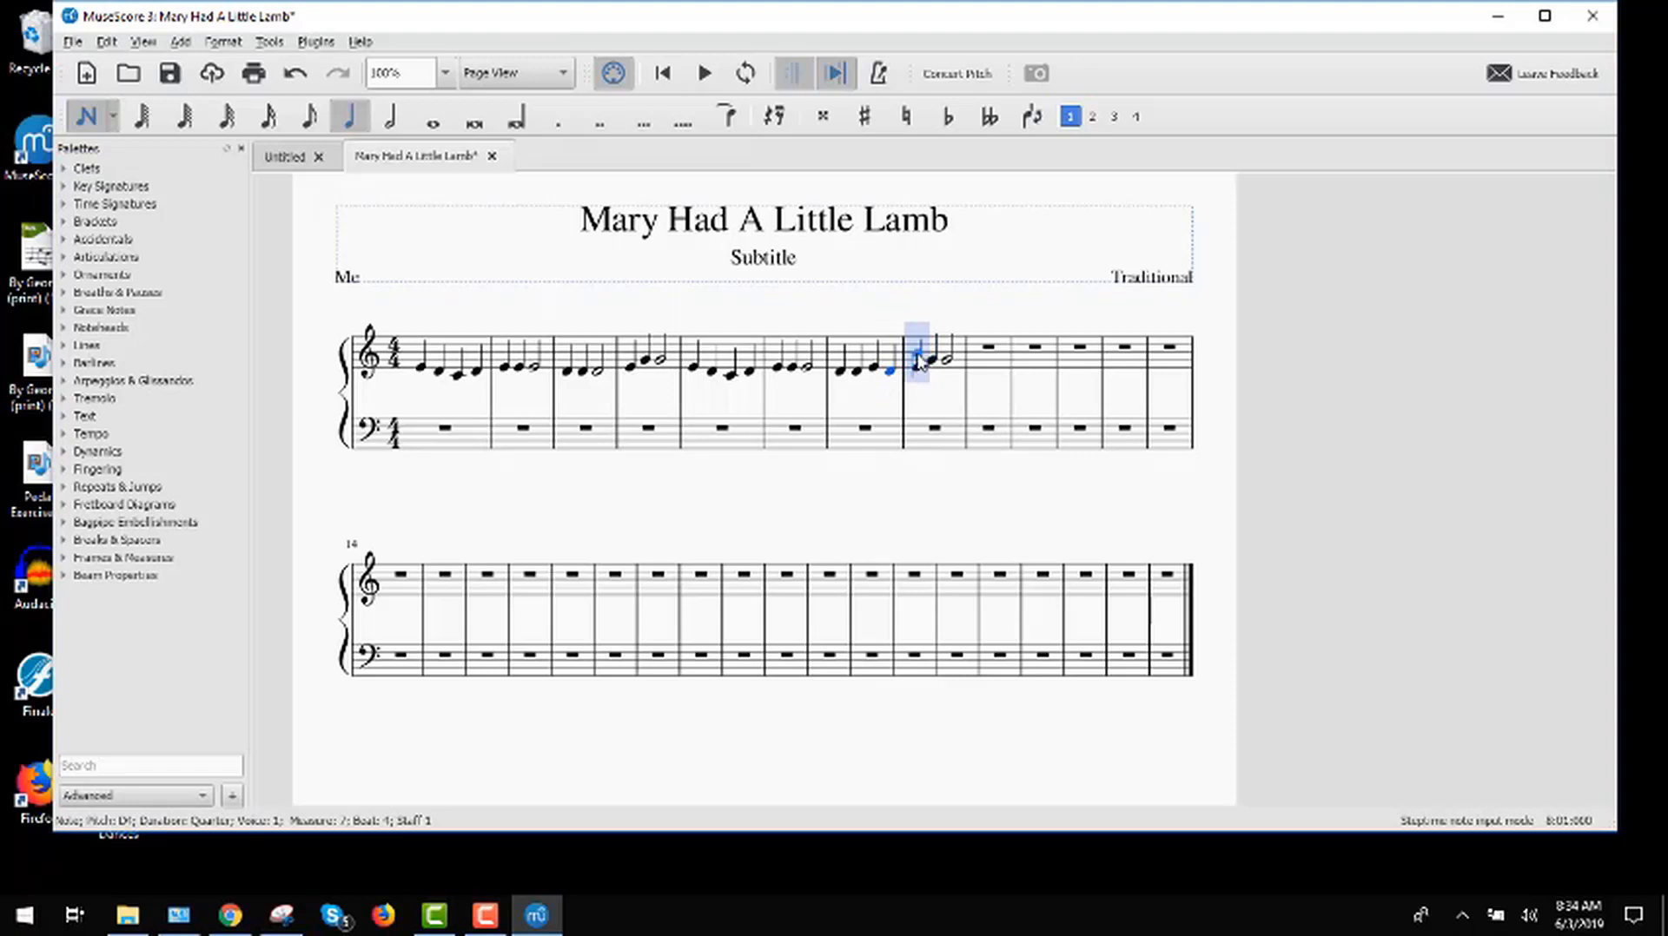
pyautogui.click(103, 128)
# Step: Replace the notes in measure 8 of the treble staff with a whole-note middle C
pyautogui.click(914, 349)
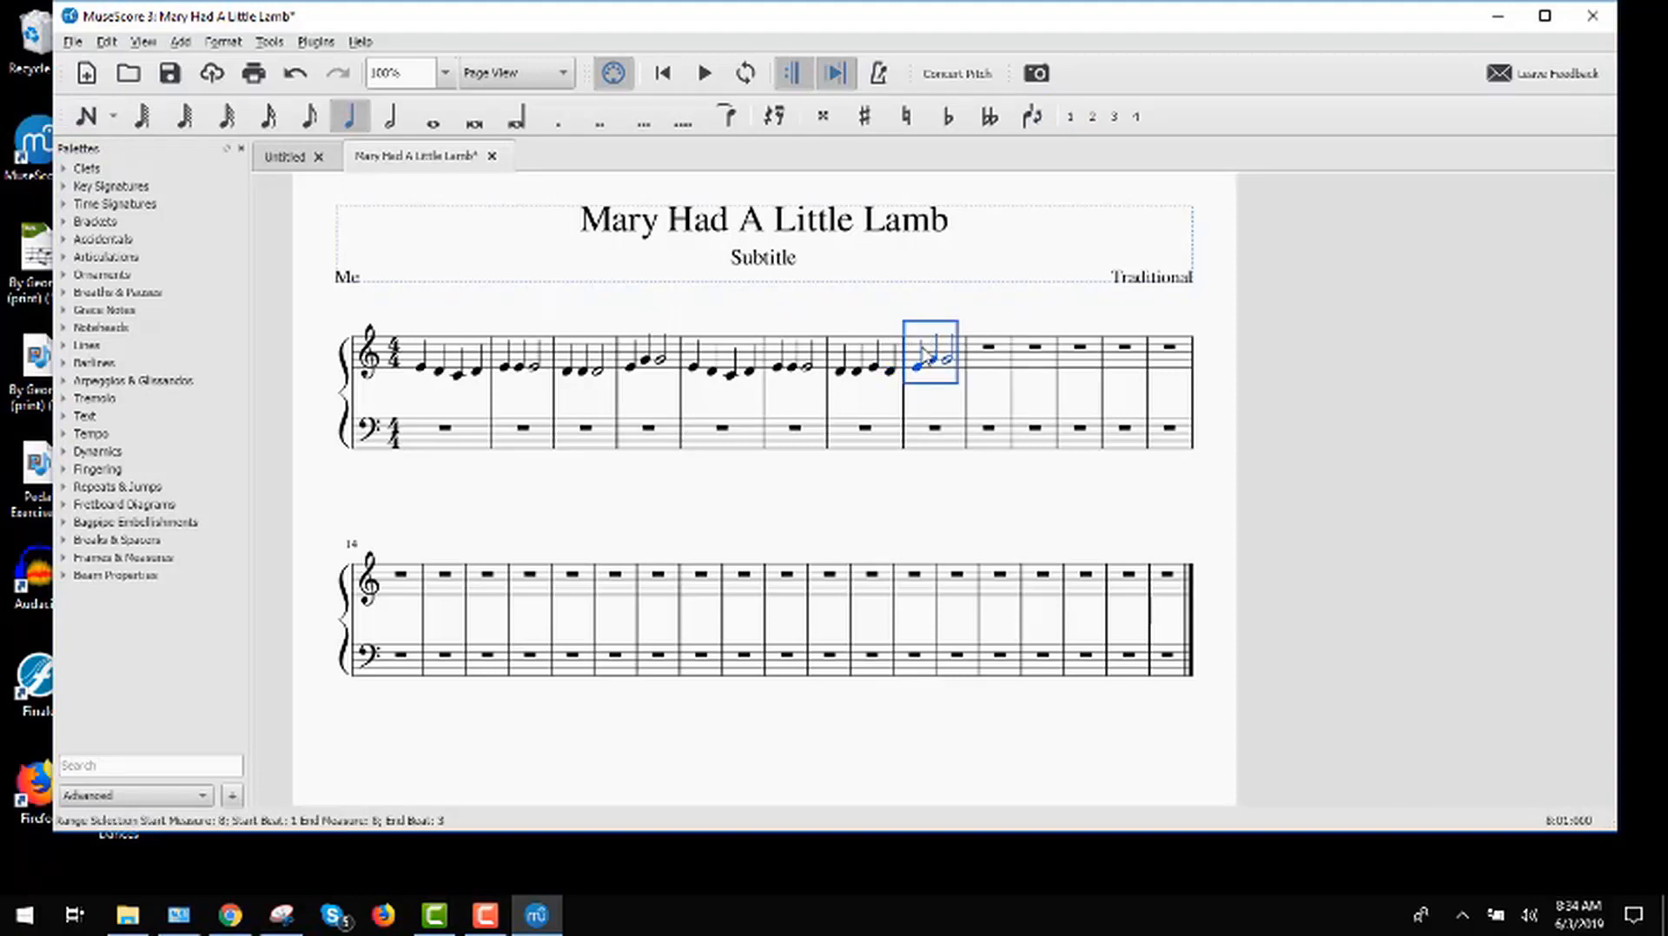
pyautogui.press('Delete')
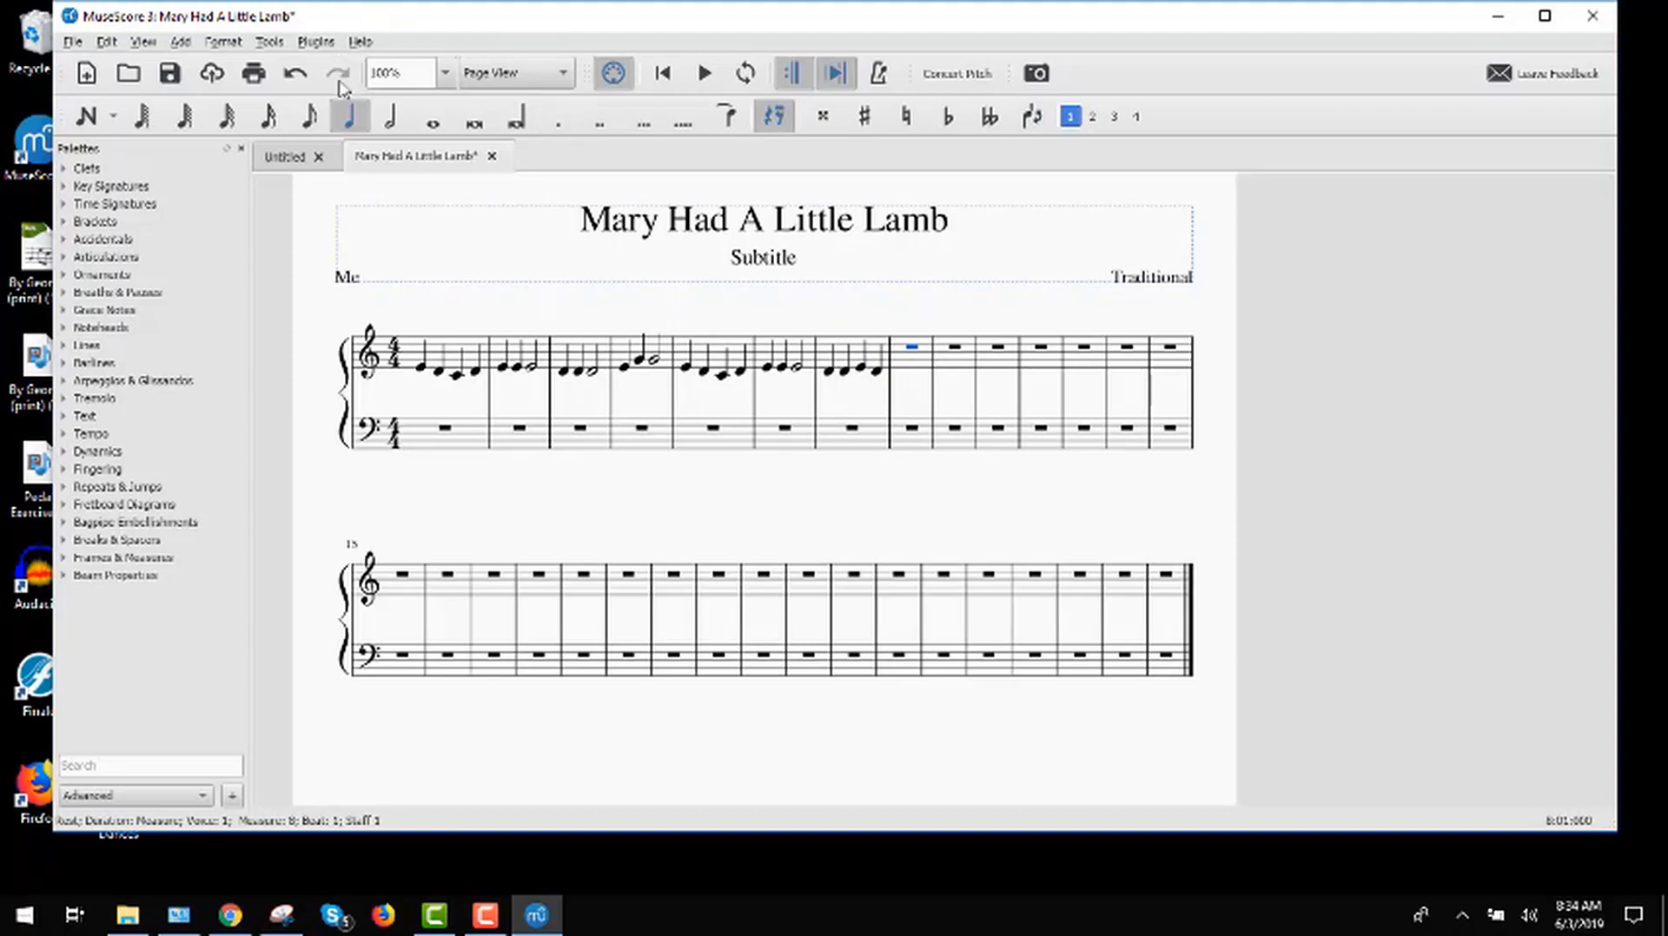
pyautogui.click(86, 116)
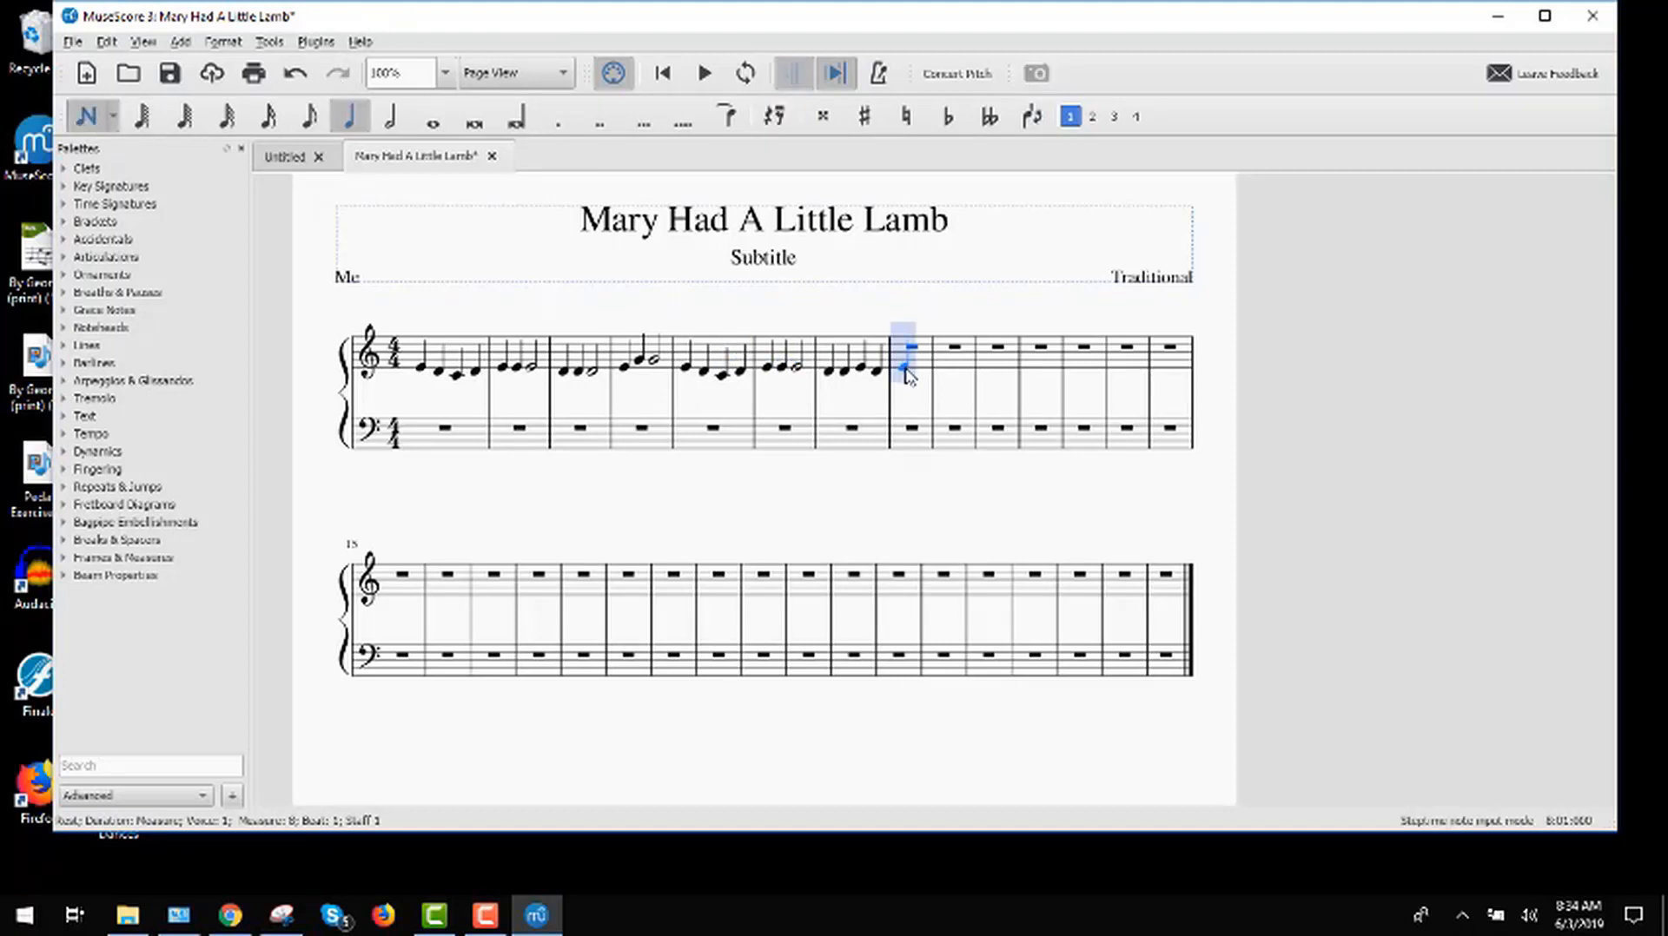
pyautogui.press('7')
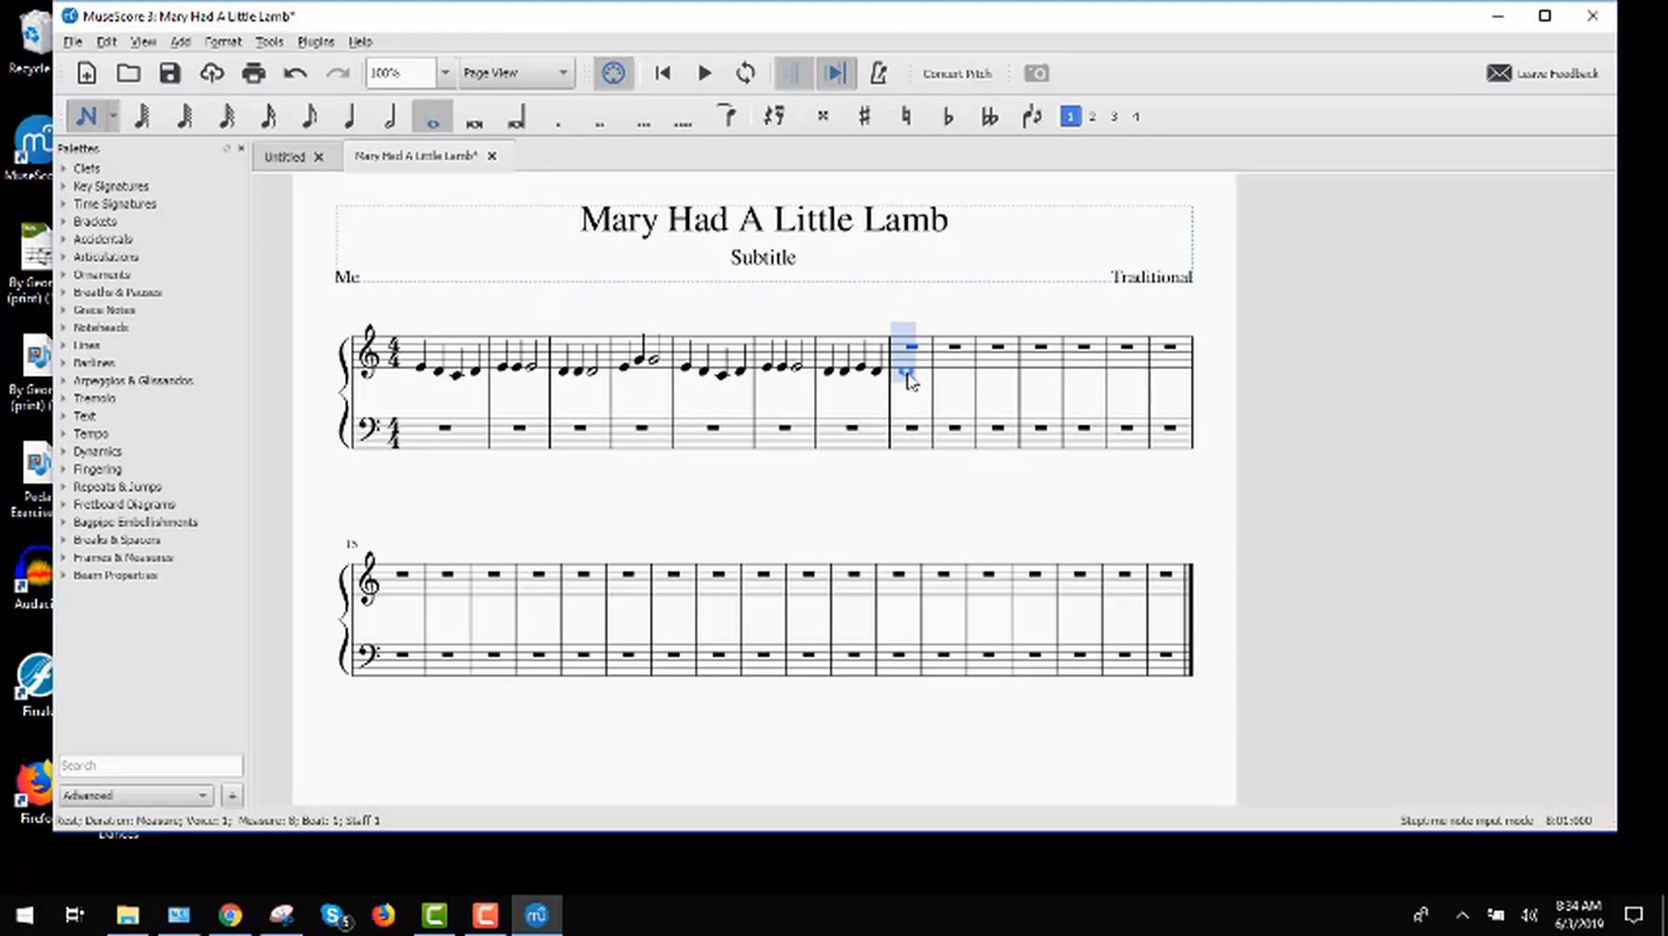
pyautogui.click(911, 380)
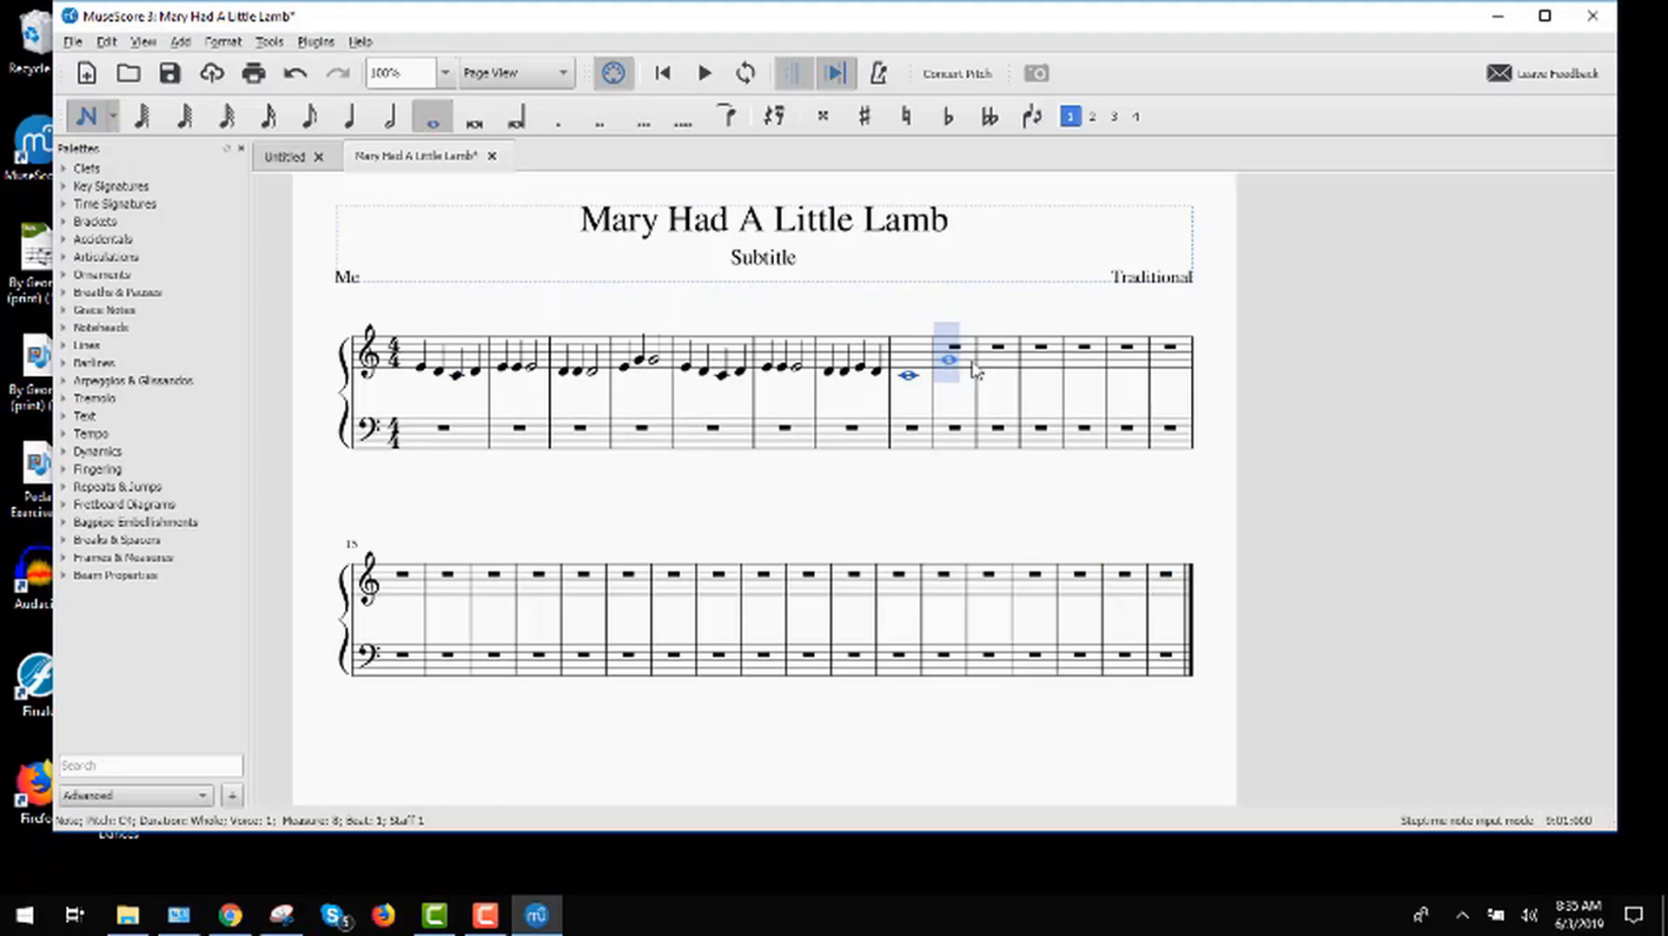
pyautogui.click(90, 127)
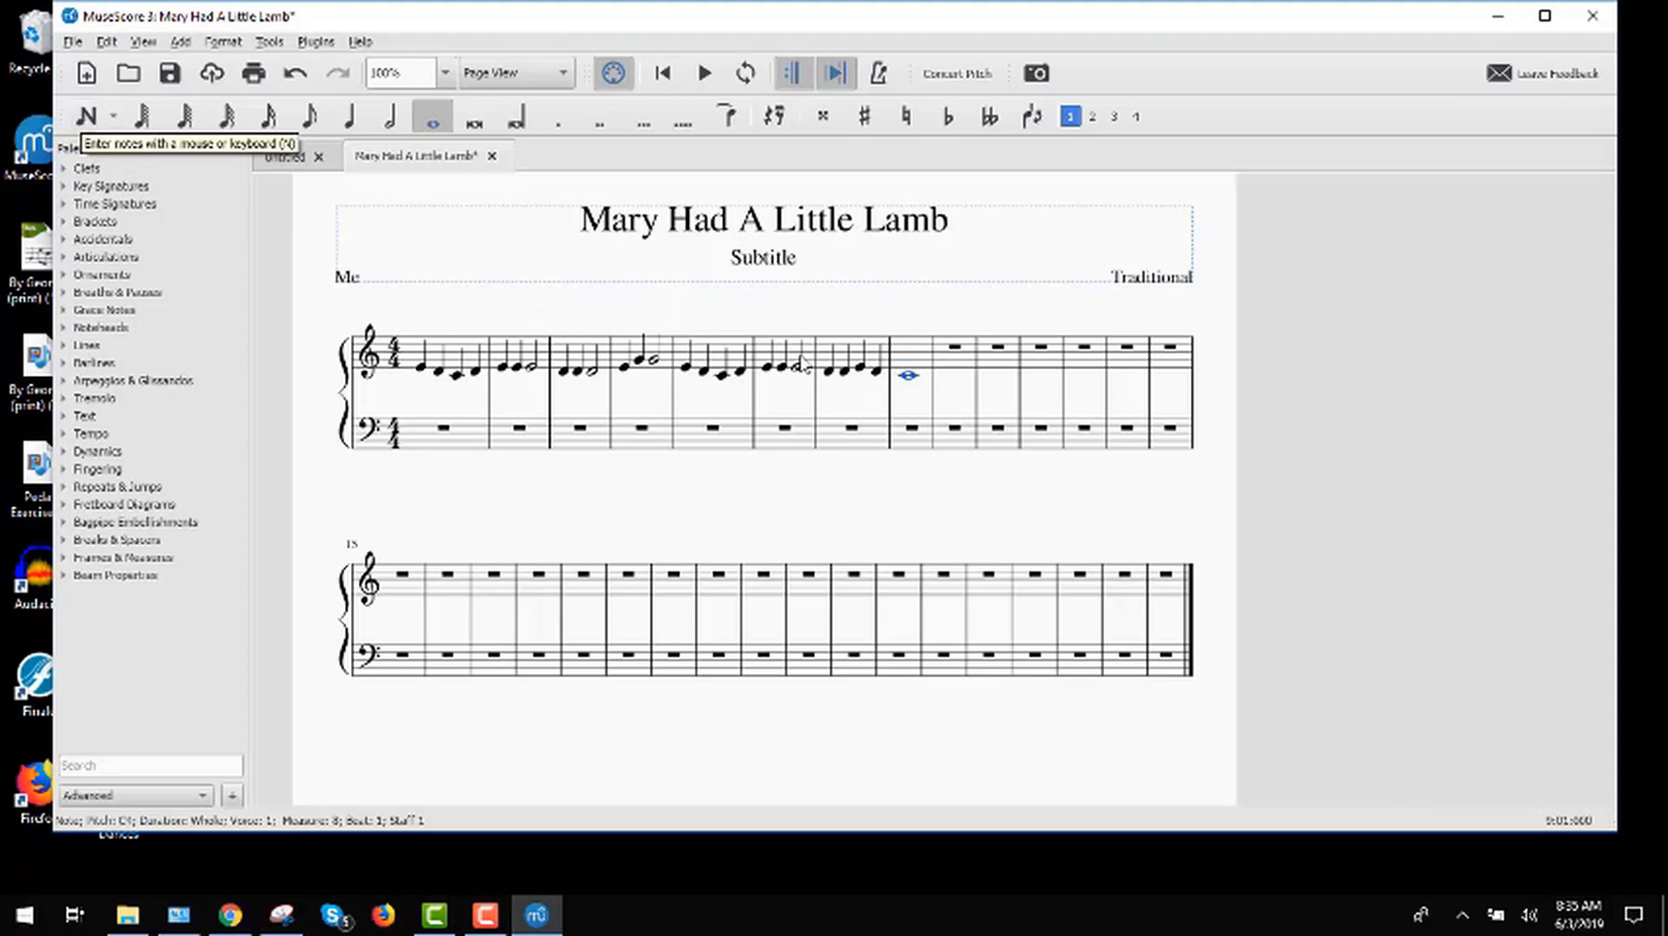
# Step: Remove the empty measures on both staves from measure 9 to the end of the score
pyautogui.click(958, 366)
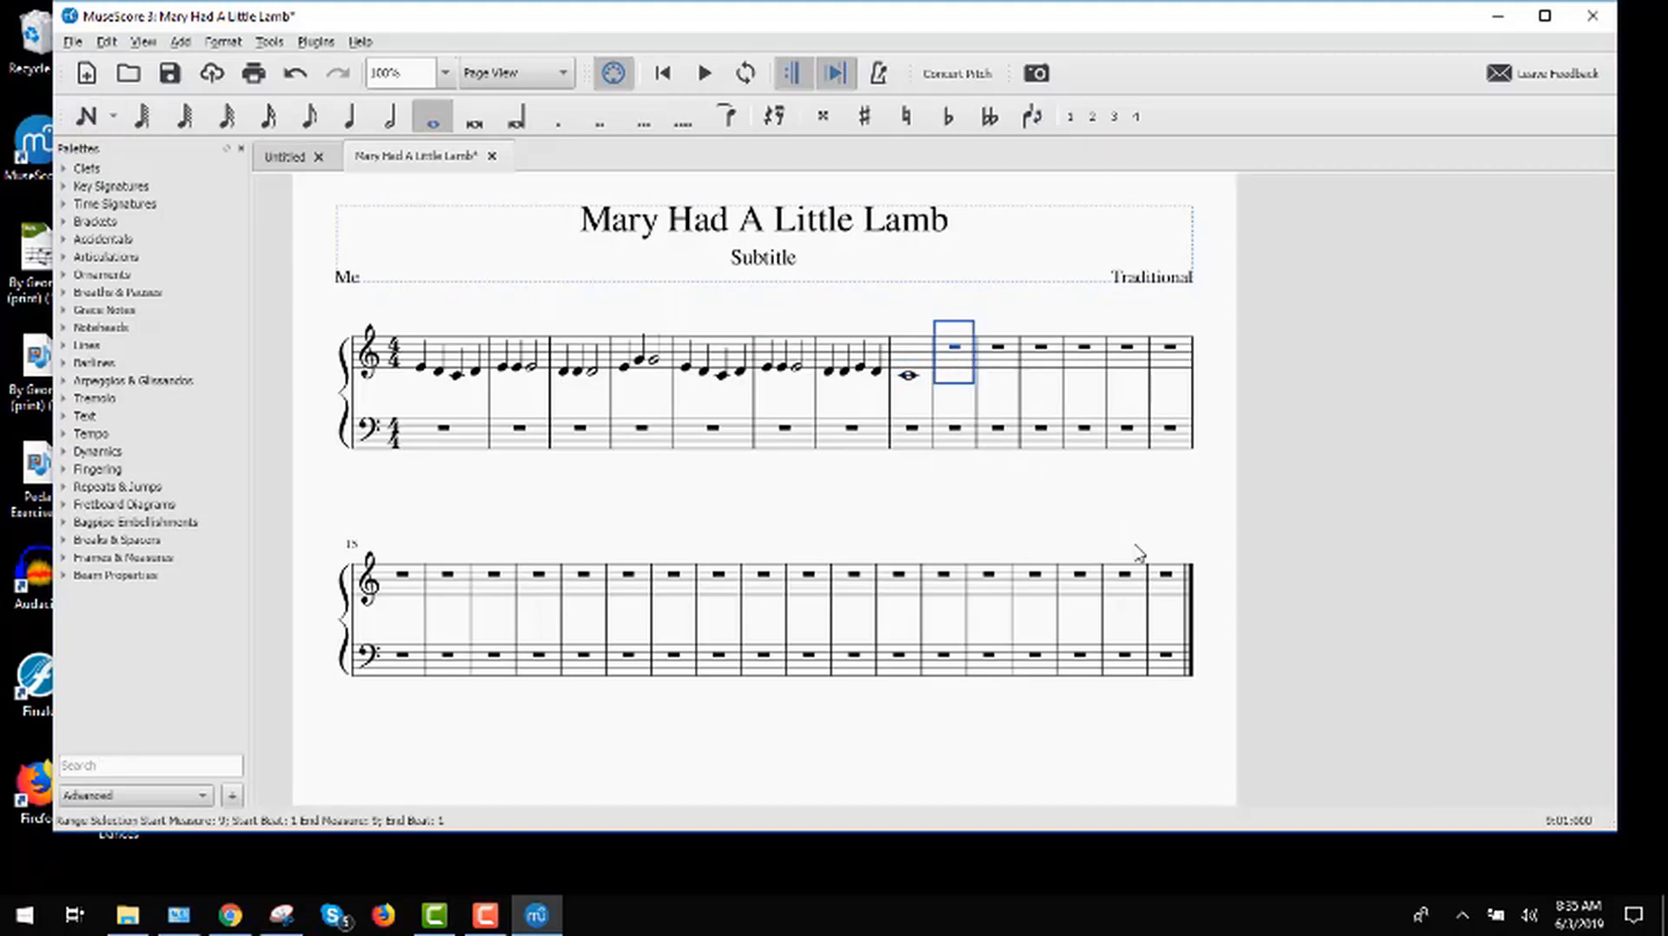
pyautogui.keyDown('shift'); pyautogui.click(1164, 668); pyautogui.keyUp('shift')
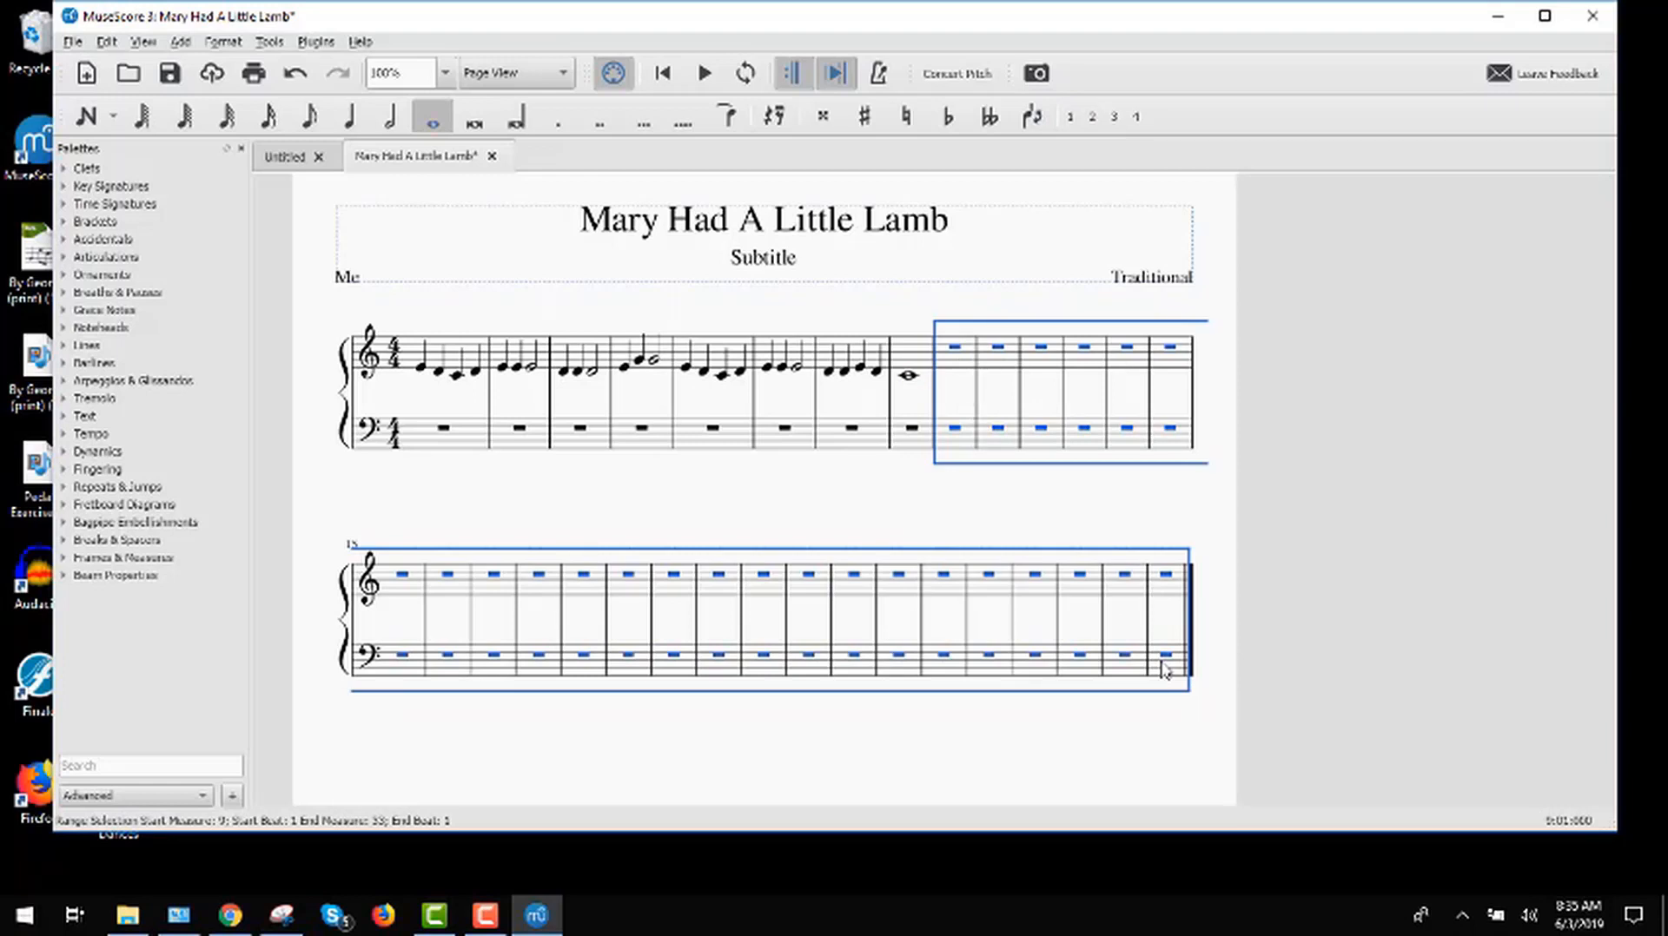
pyautogui.hotkey('ctrl', 'Delete')
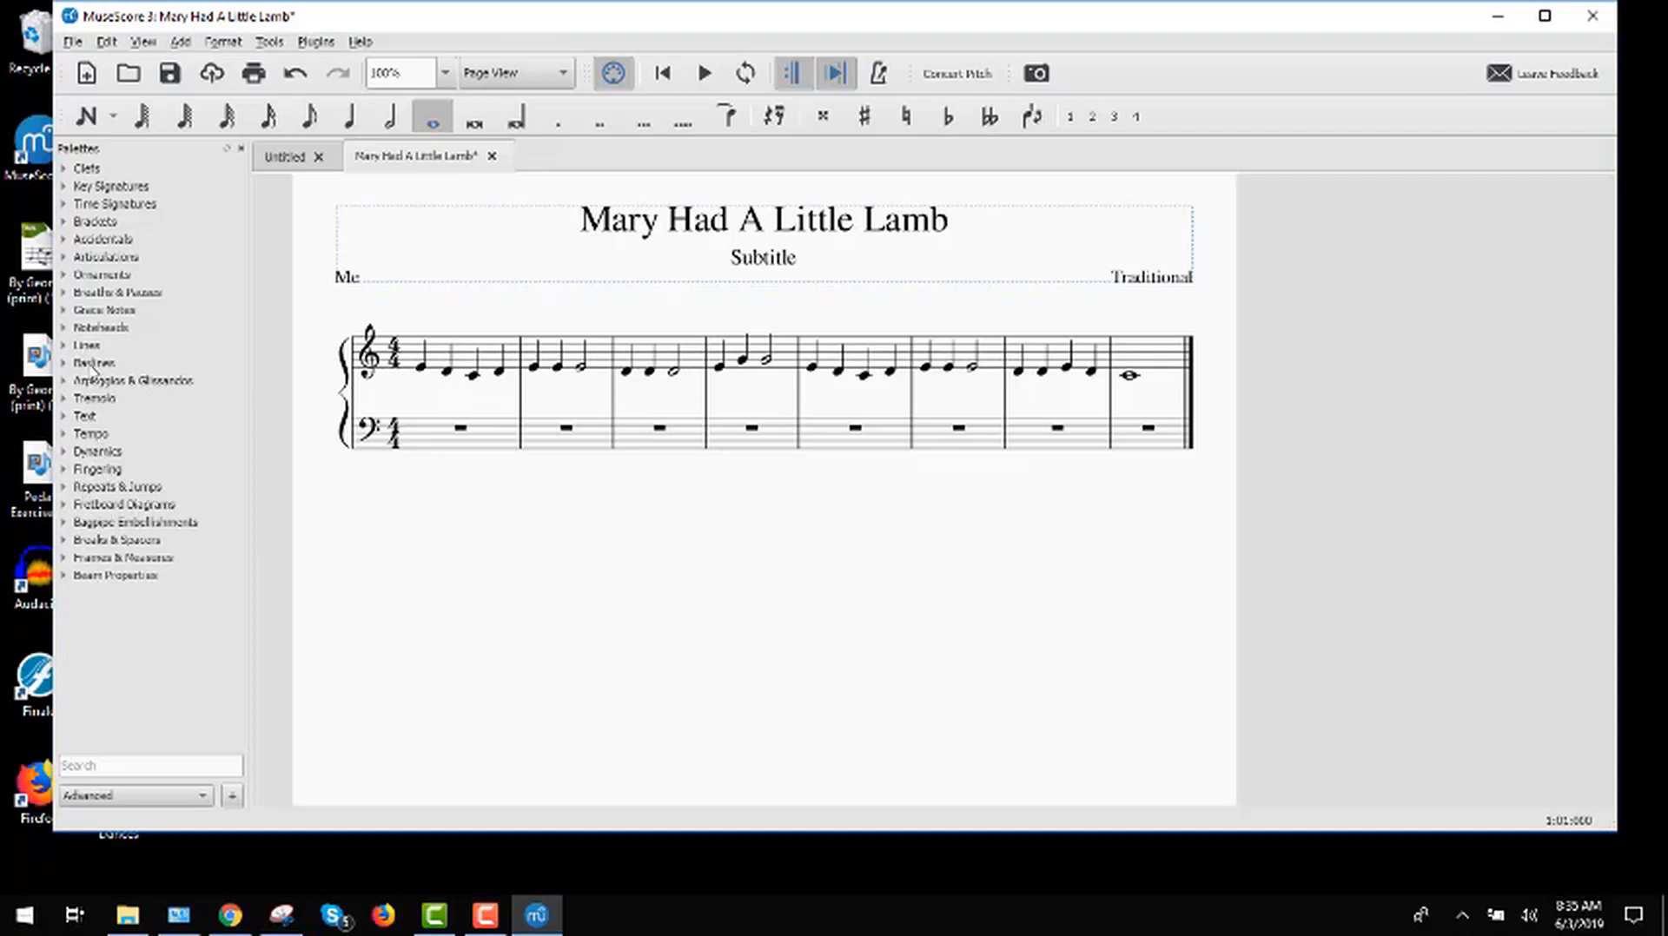
# Step: Keep the Advanced palette workspace and add a system break at the end of measure 4
pyautogui.click(131, 797)
pyautogui.press('Up')
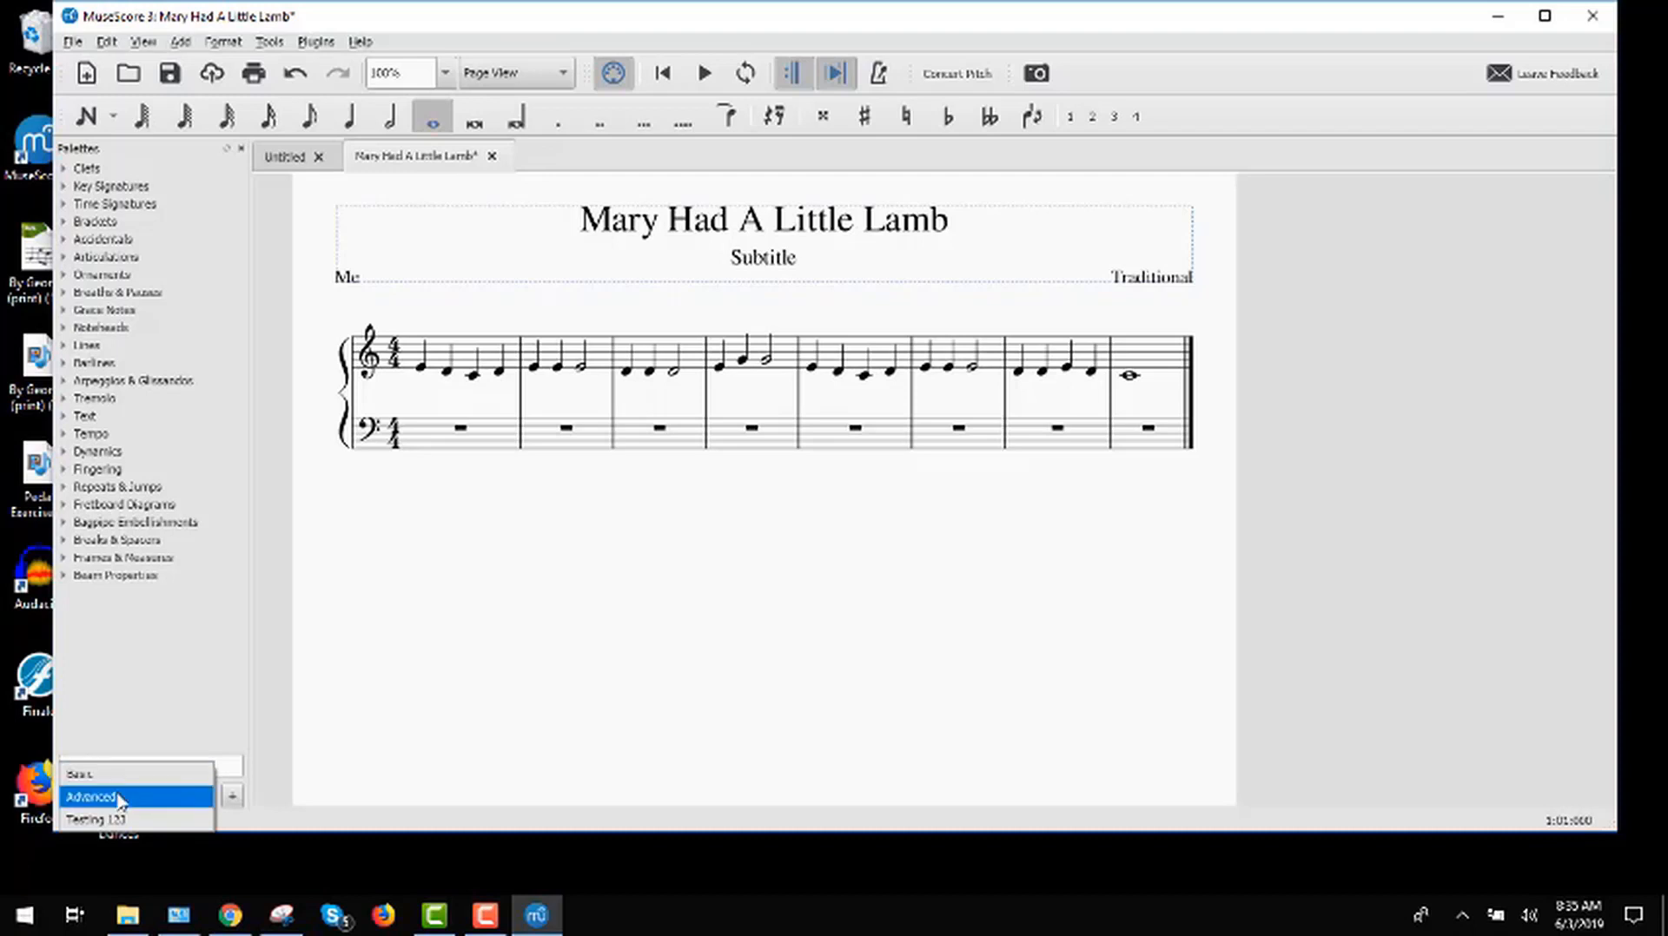
pyautogui.click(120, 800)
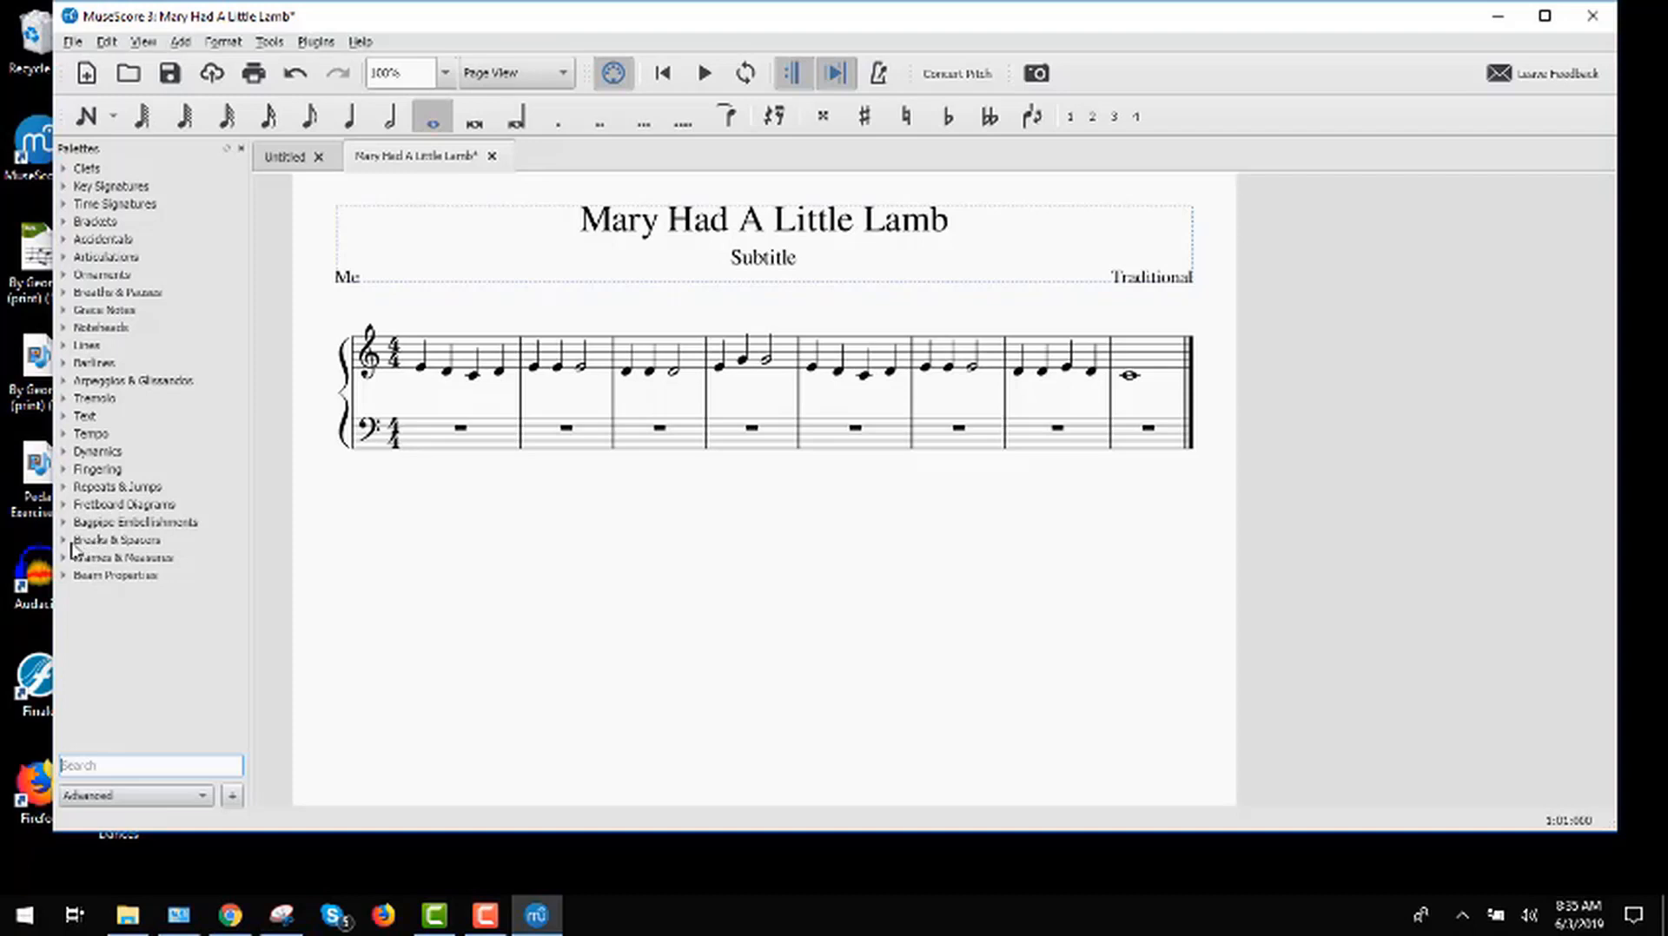
pyautogui.click(65, 541)
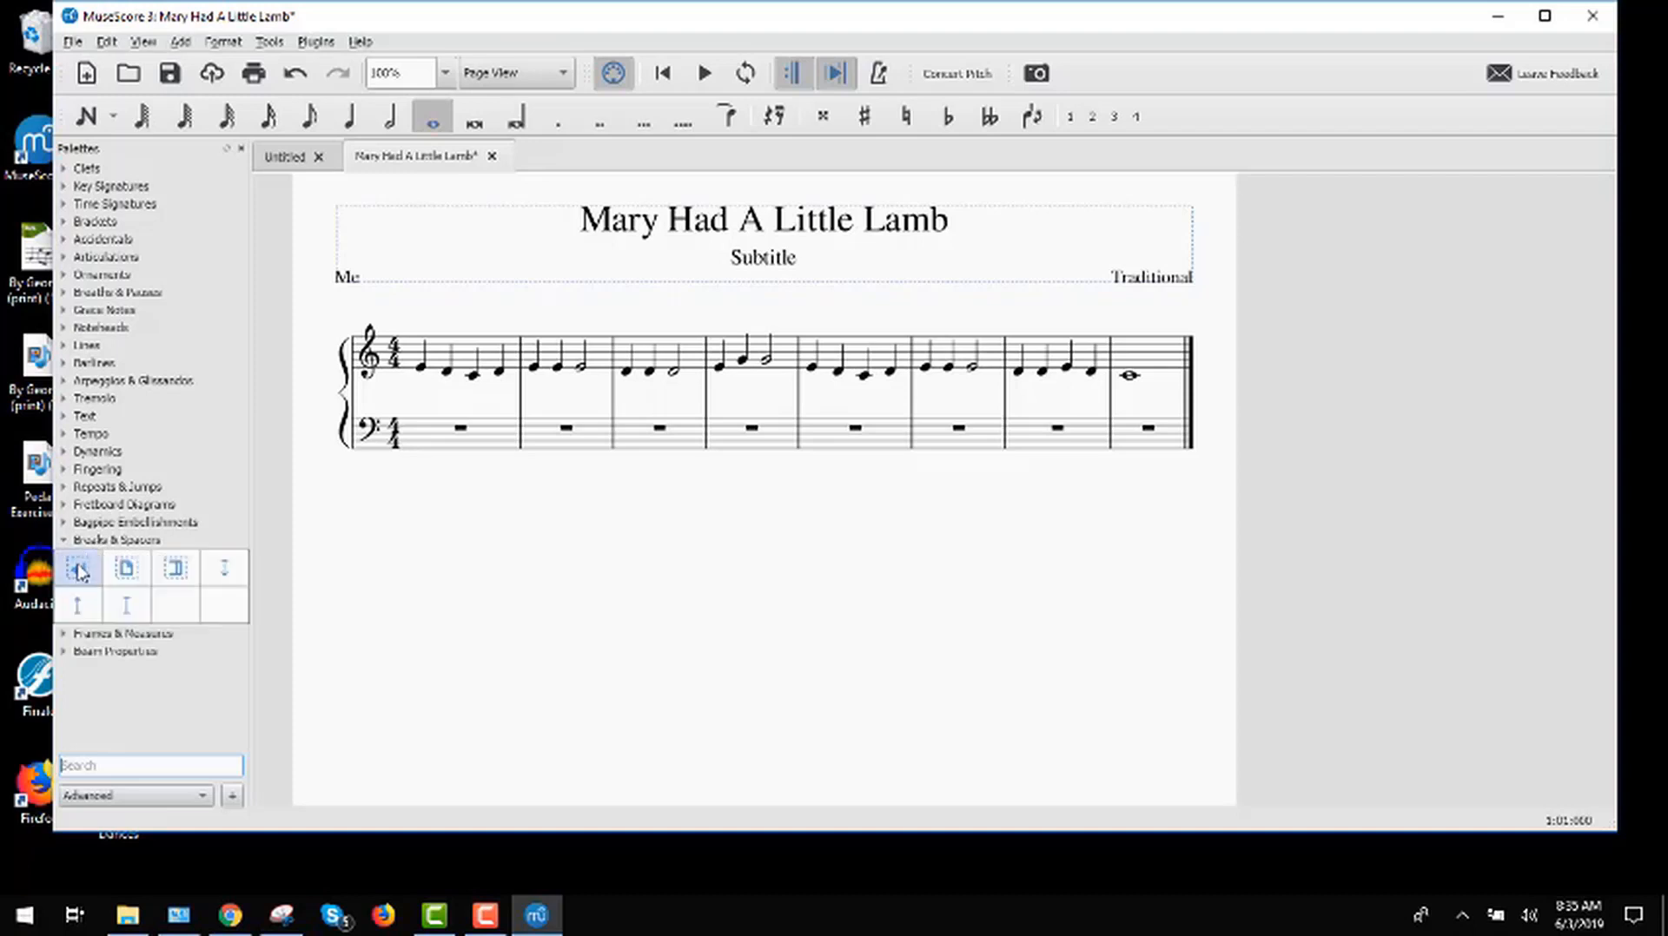
pyautogui.moveTo(78, 573)
pyautogui.mouseDown()
pyautogui.moveTo(564, 460)
pyautogui.moveTo(688, 379)
pyautogui.moveTo(740, 380)
pyautogui.mouseUp()
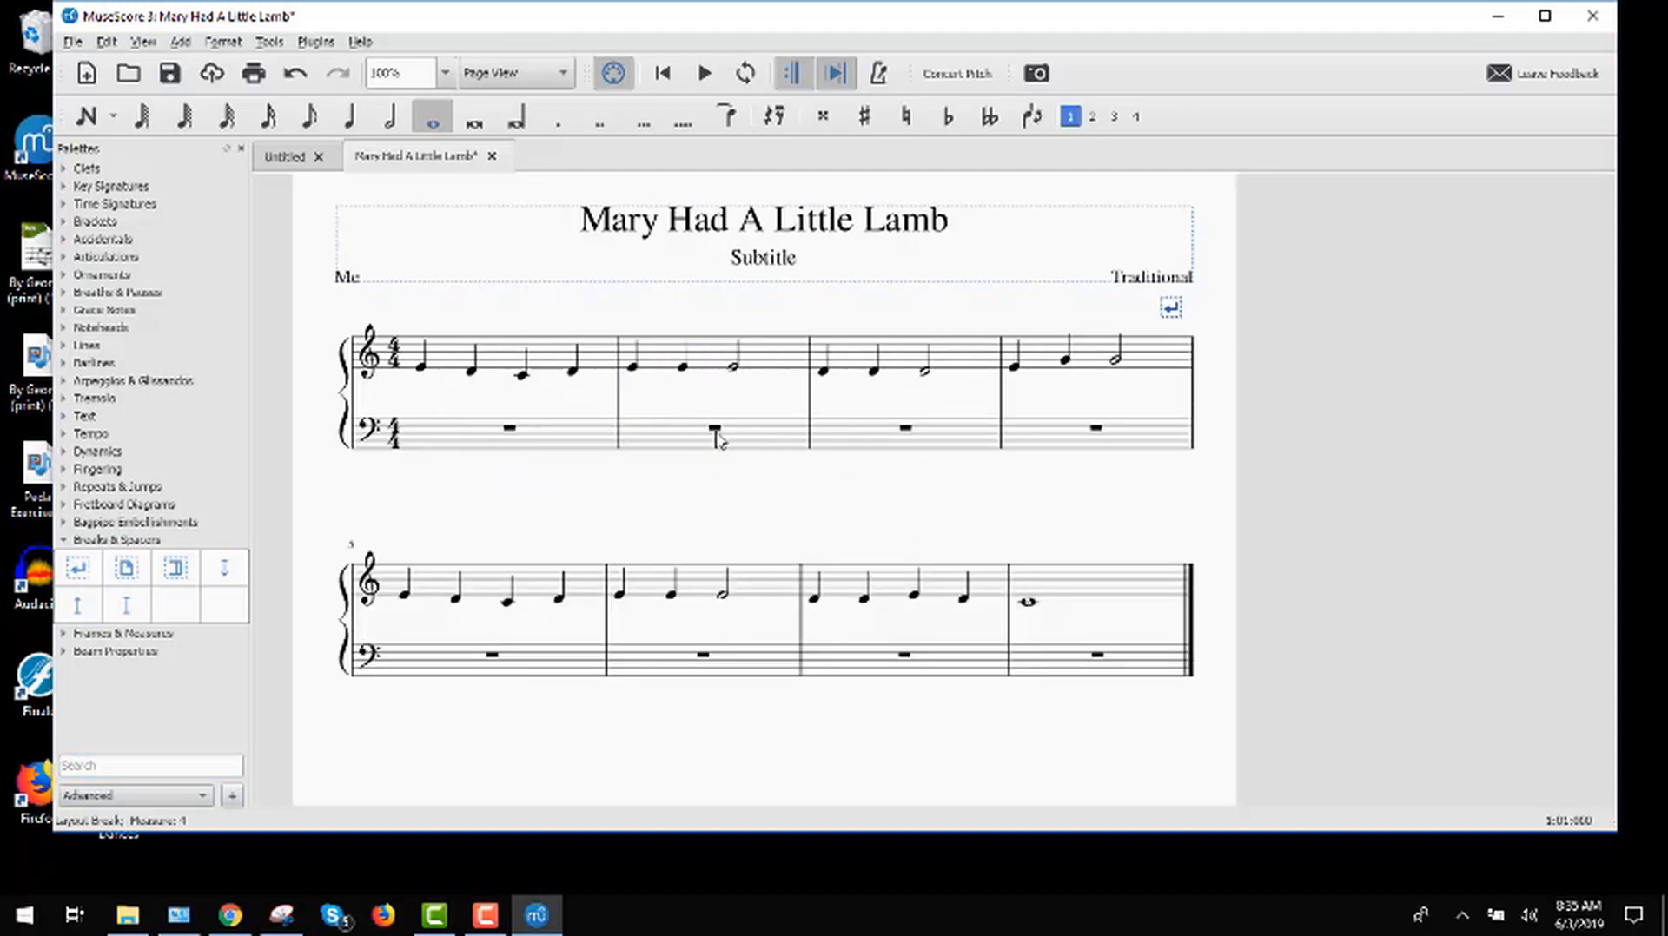
# Step: Enter a whole-note chord of C3, E3 and G3 in measure 1 of the bass staff
pyautogui.click(98, 122)
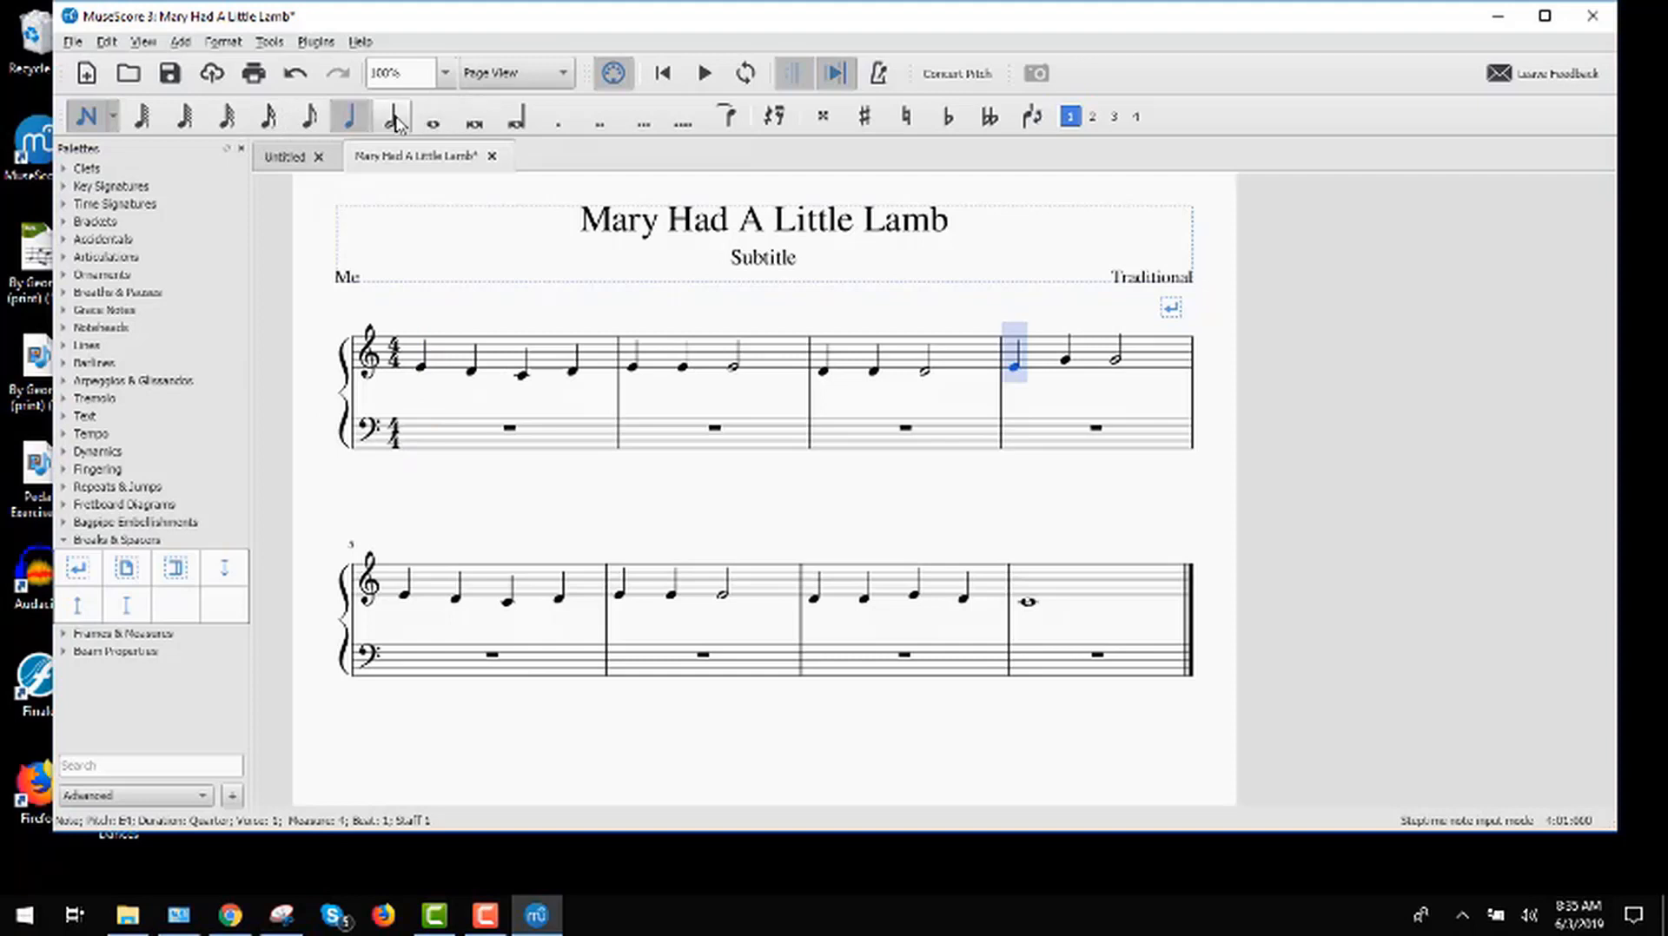
pyautogui.click(432, 121)
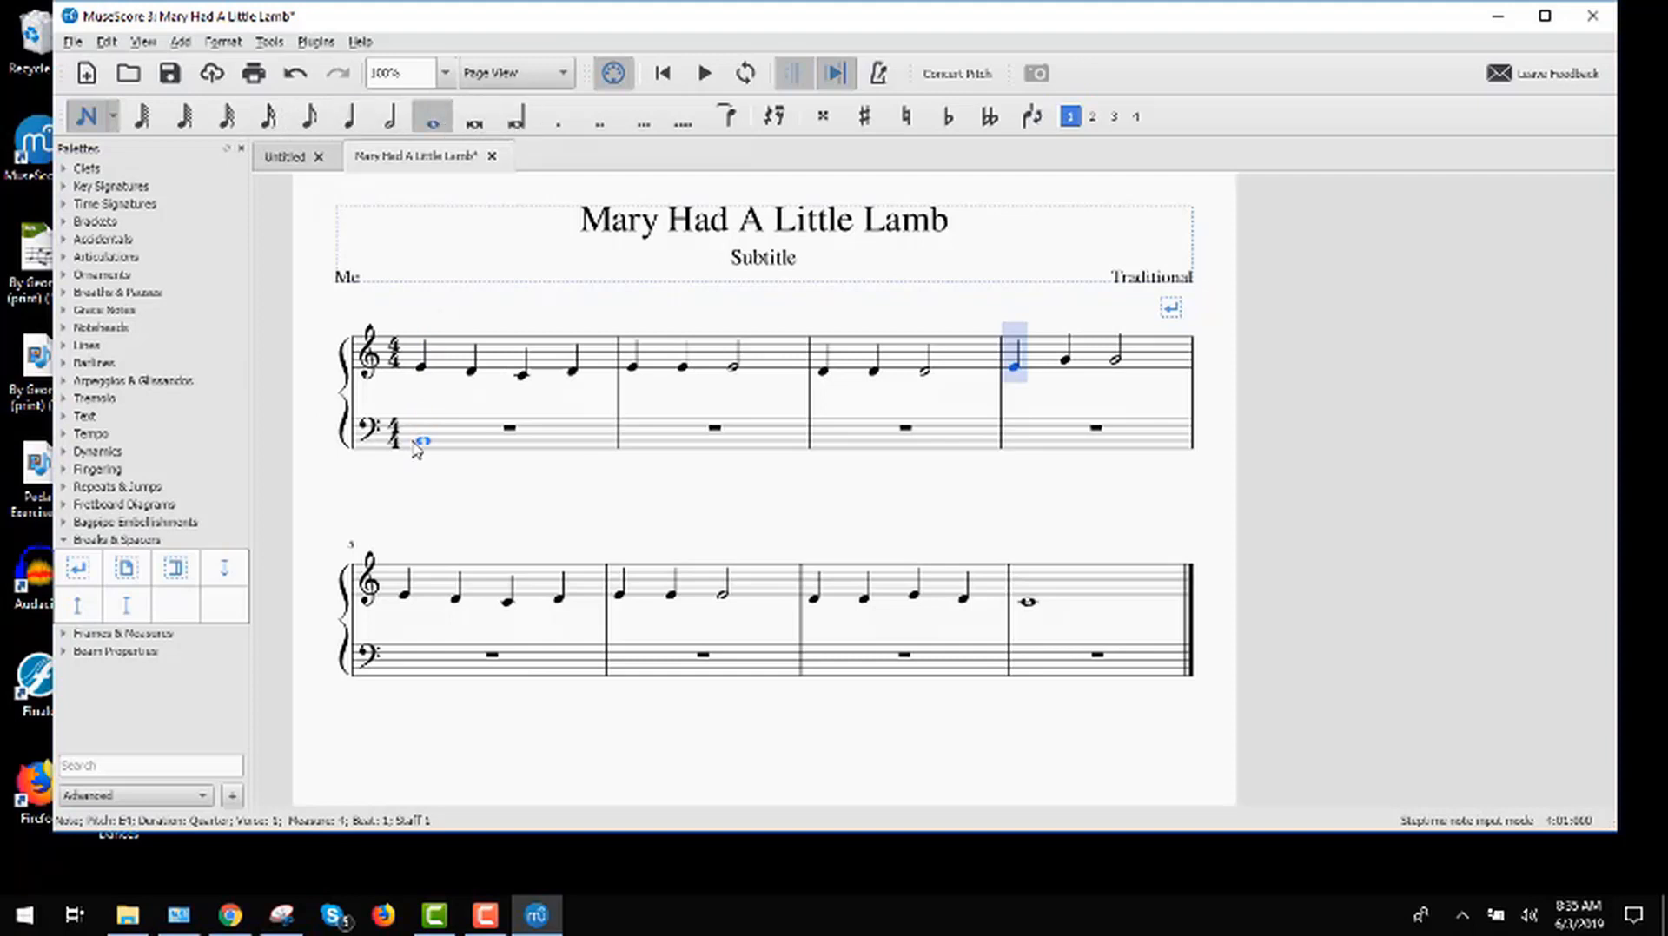
pyautogui.click(423, 431)
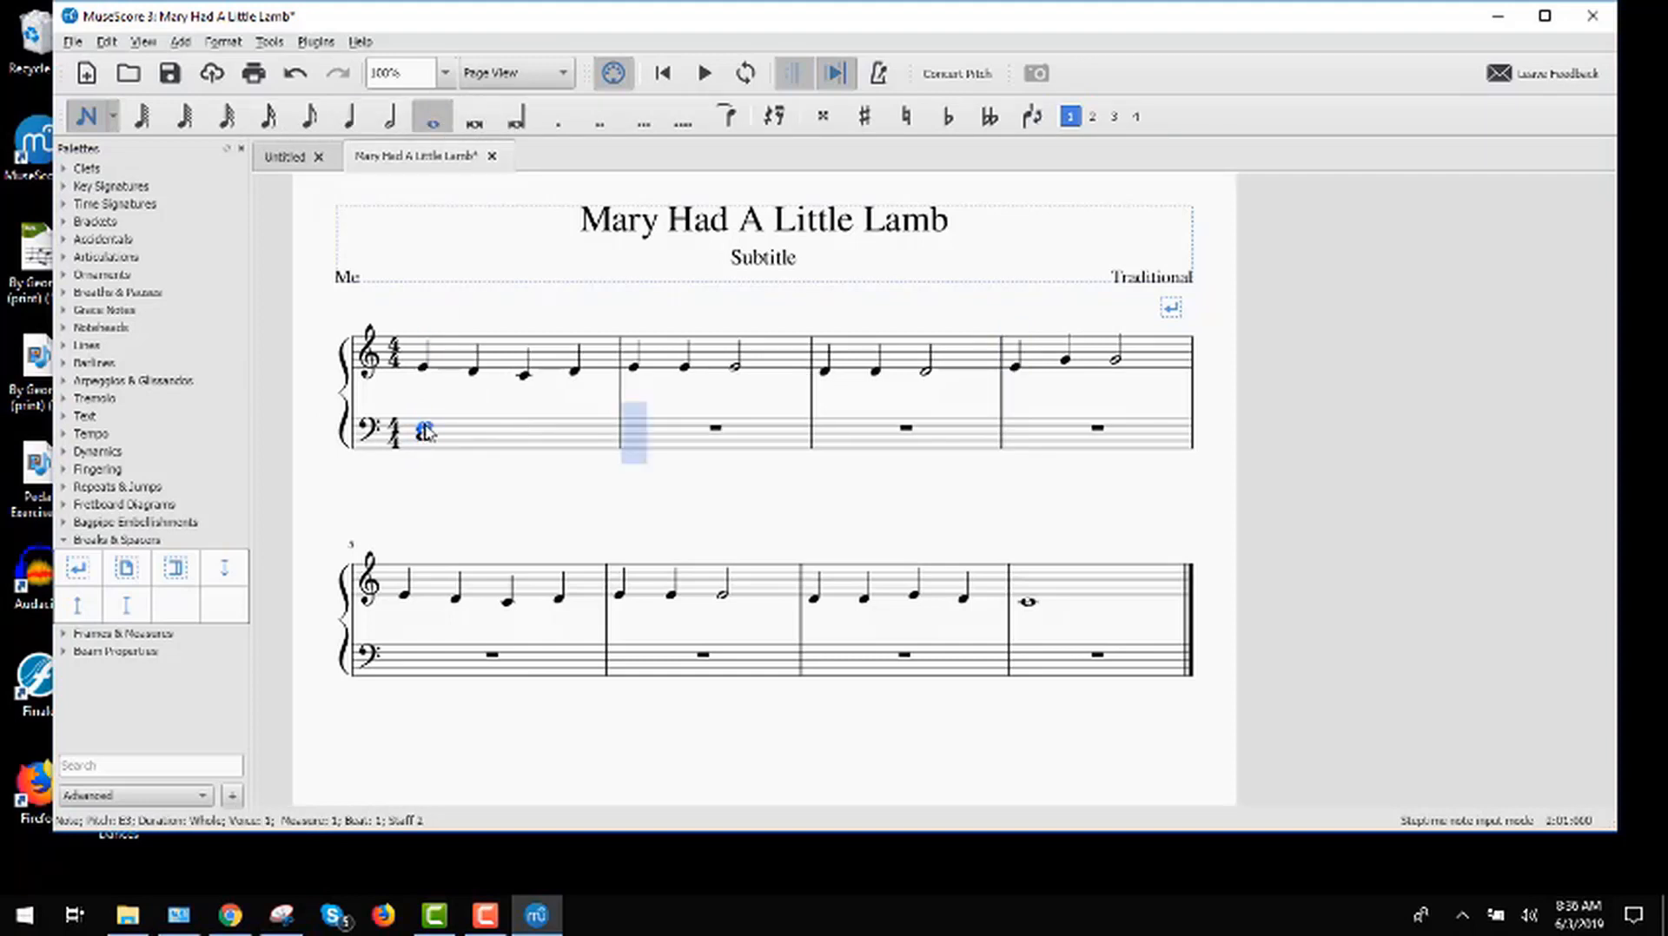
pyautogui.click(424, 424)
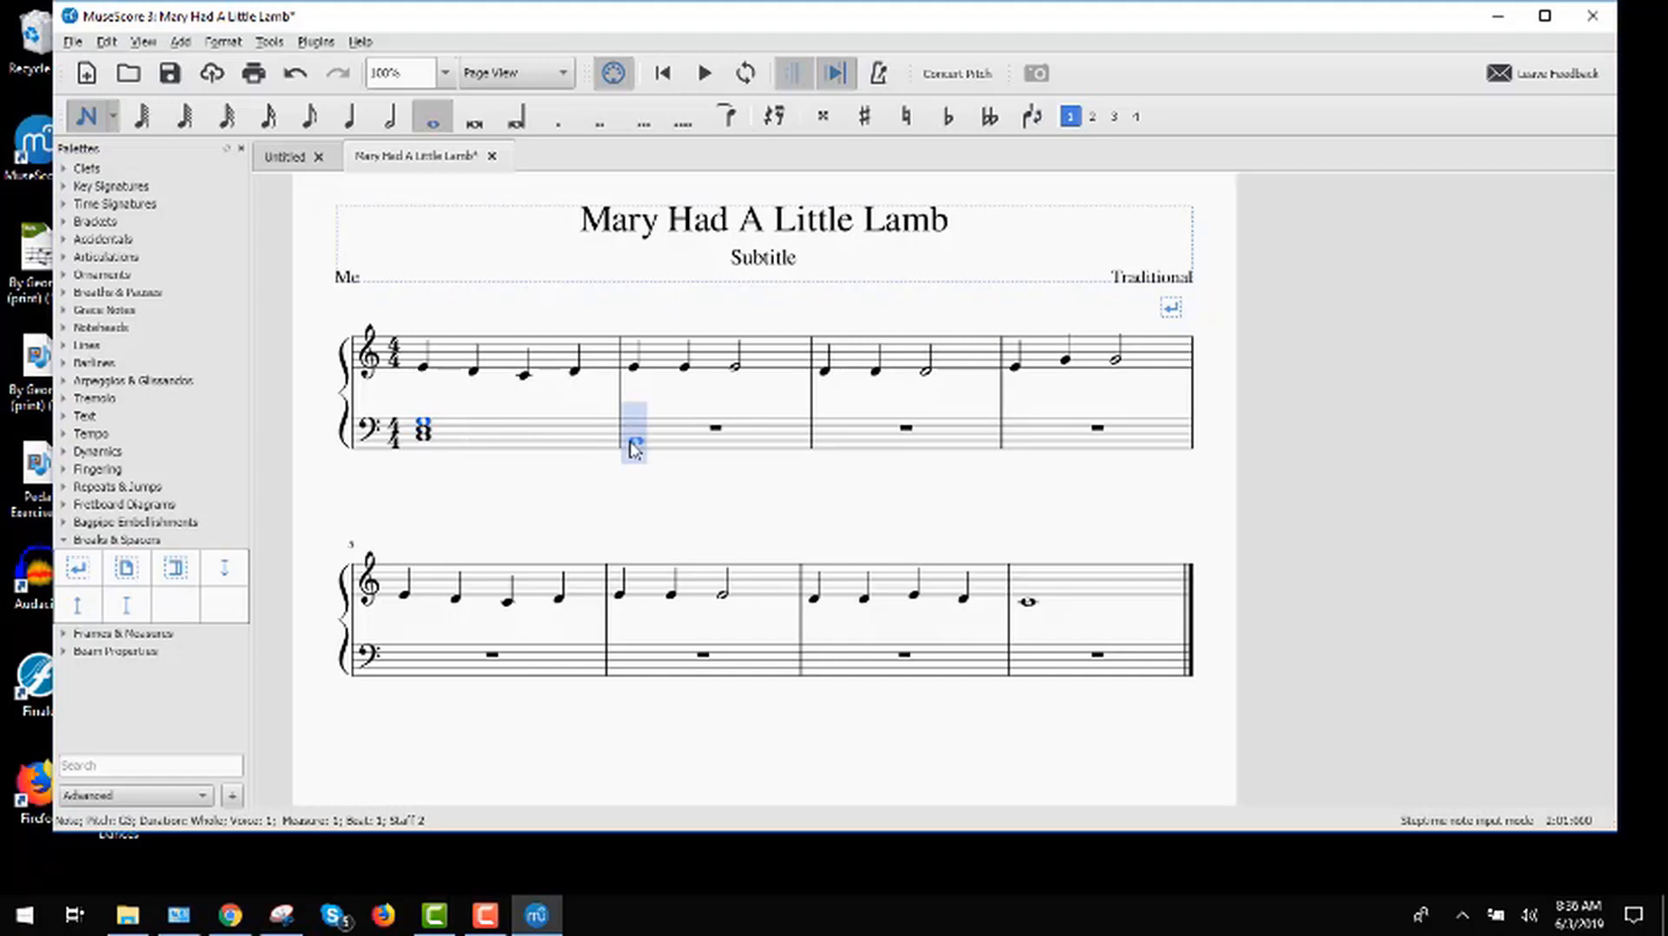
# Step: Enter a whole-note chord of B2, F3 and G3 in measure 3 of the bass staff and leave note input mode
pyautogui.click(829, 441)
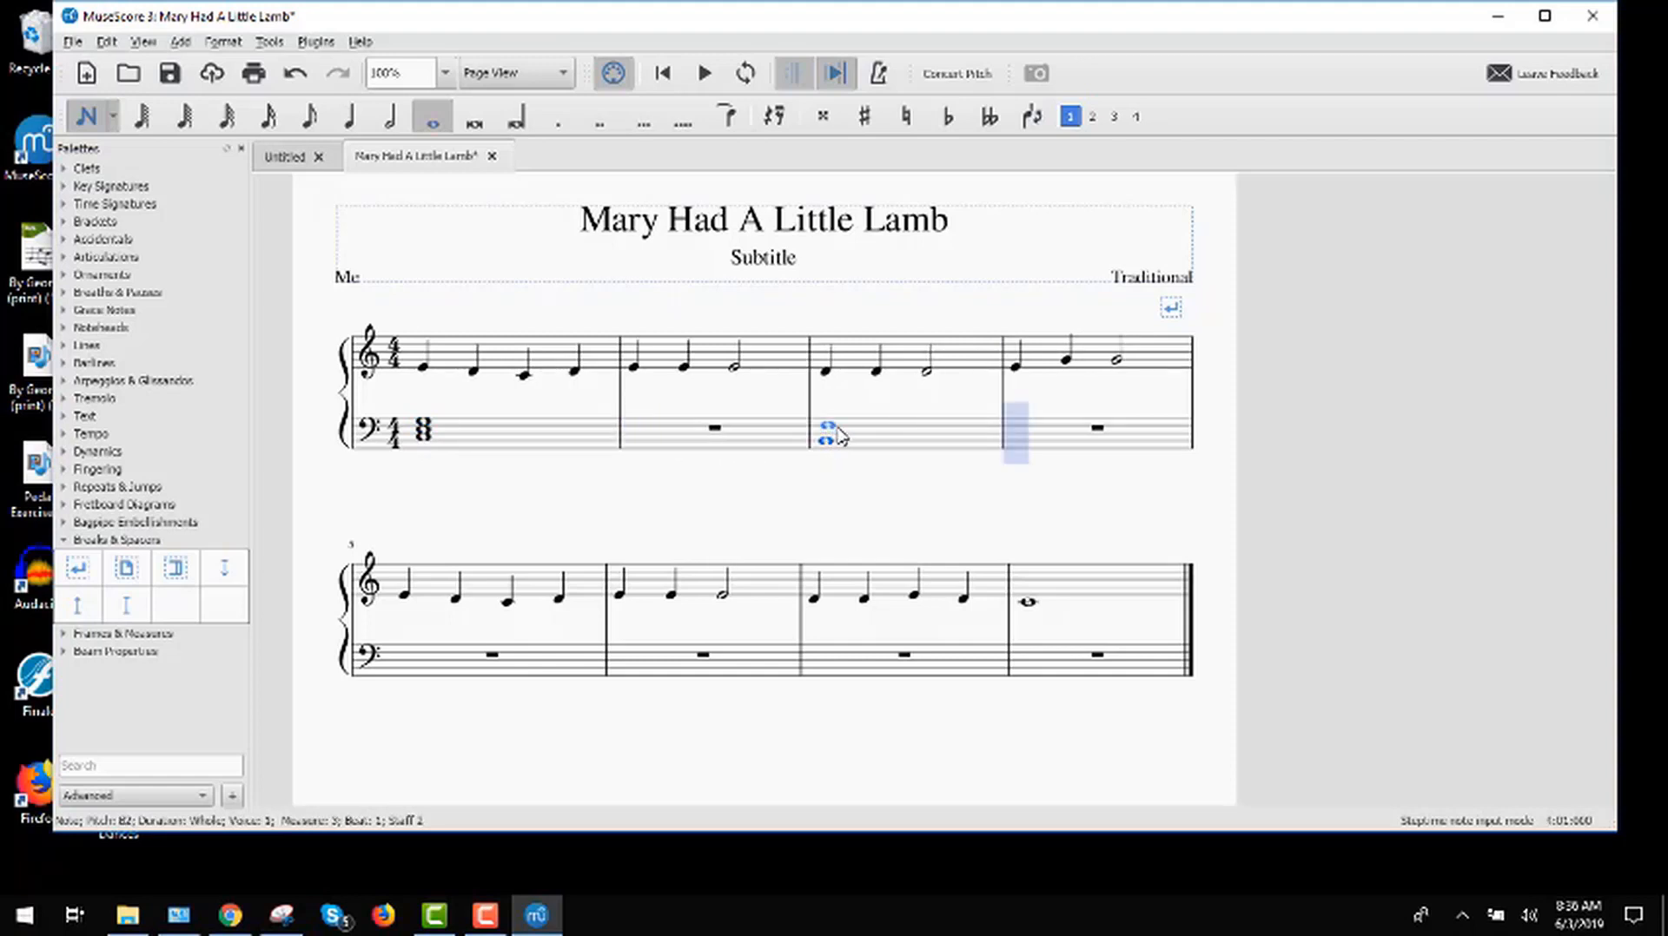
pyautogui.click(839, 426)
pyautogui.click(838, 422)
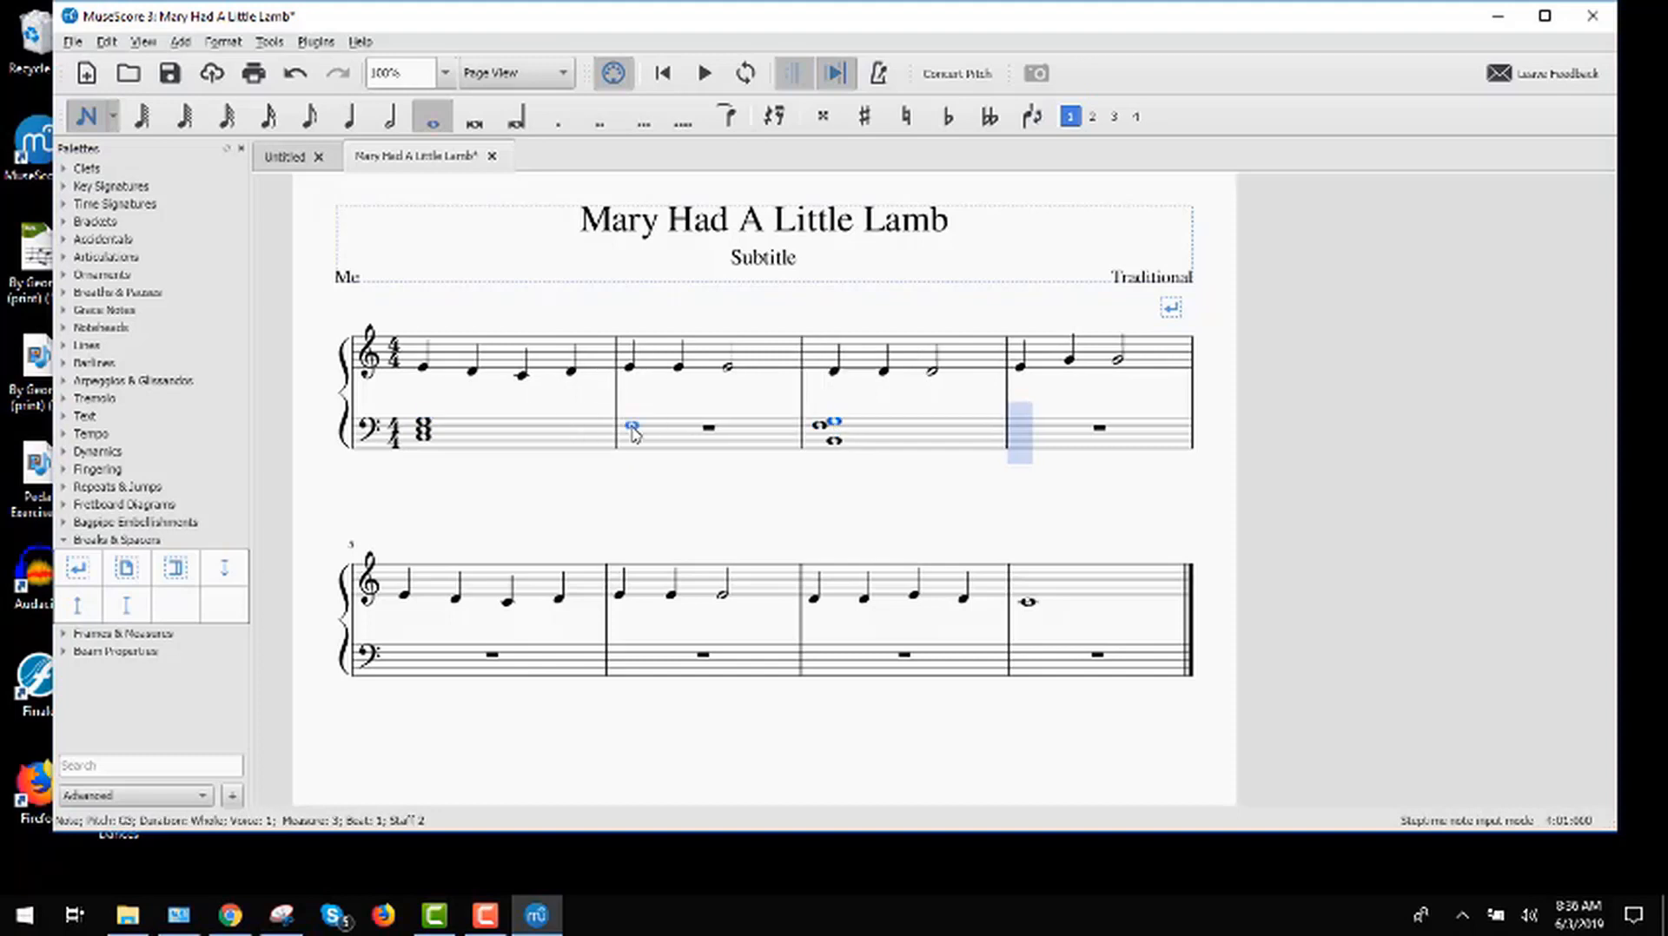
pyautogui.click(86, 117)
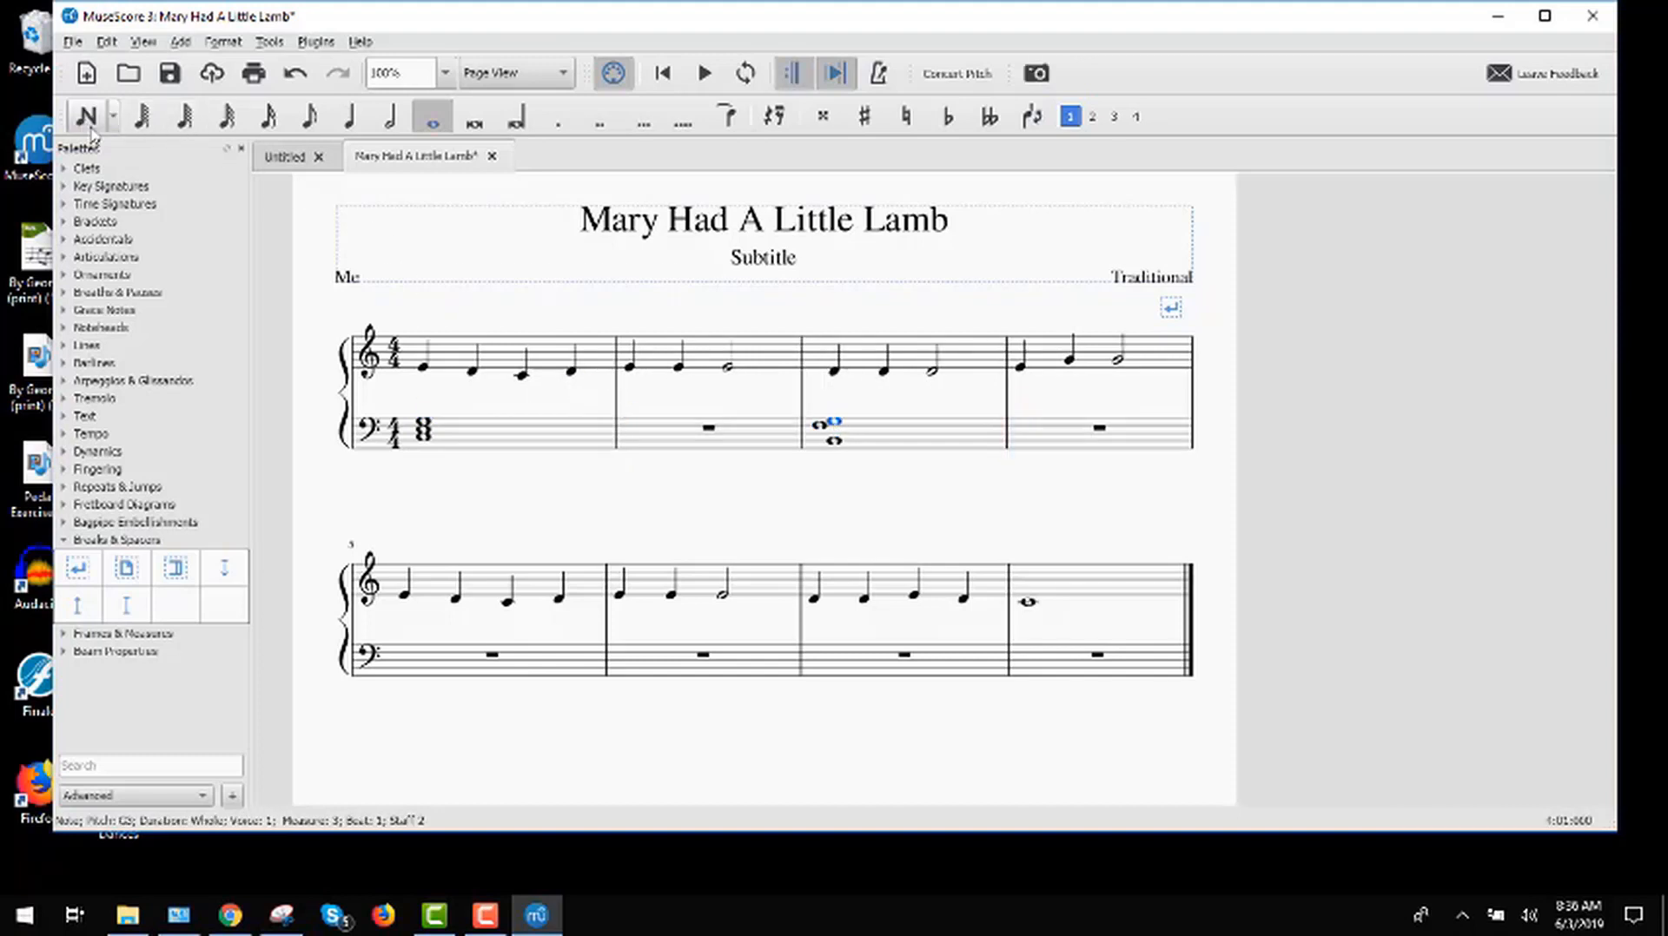
# Step: Copy the bass chord of measure 1 into measures 2, 5, 6 and 8 of the bass staff
pyautogui.click(570, 437)
pyautogui.hotkey('ctrl', 'c')
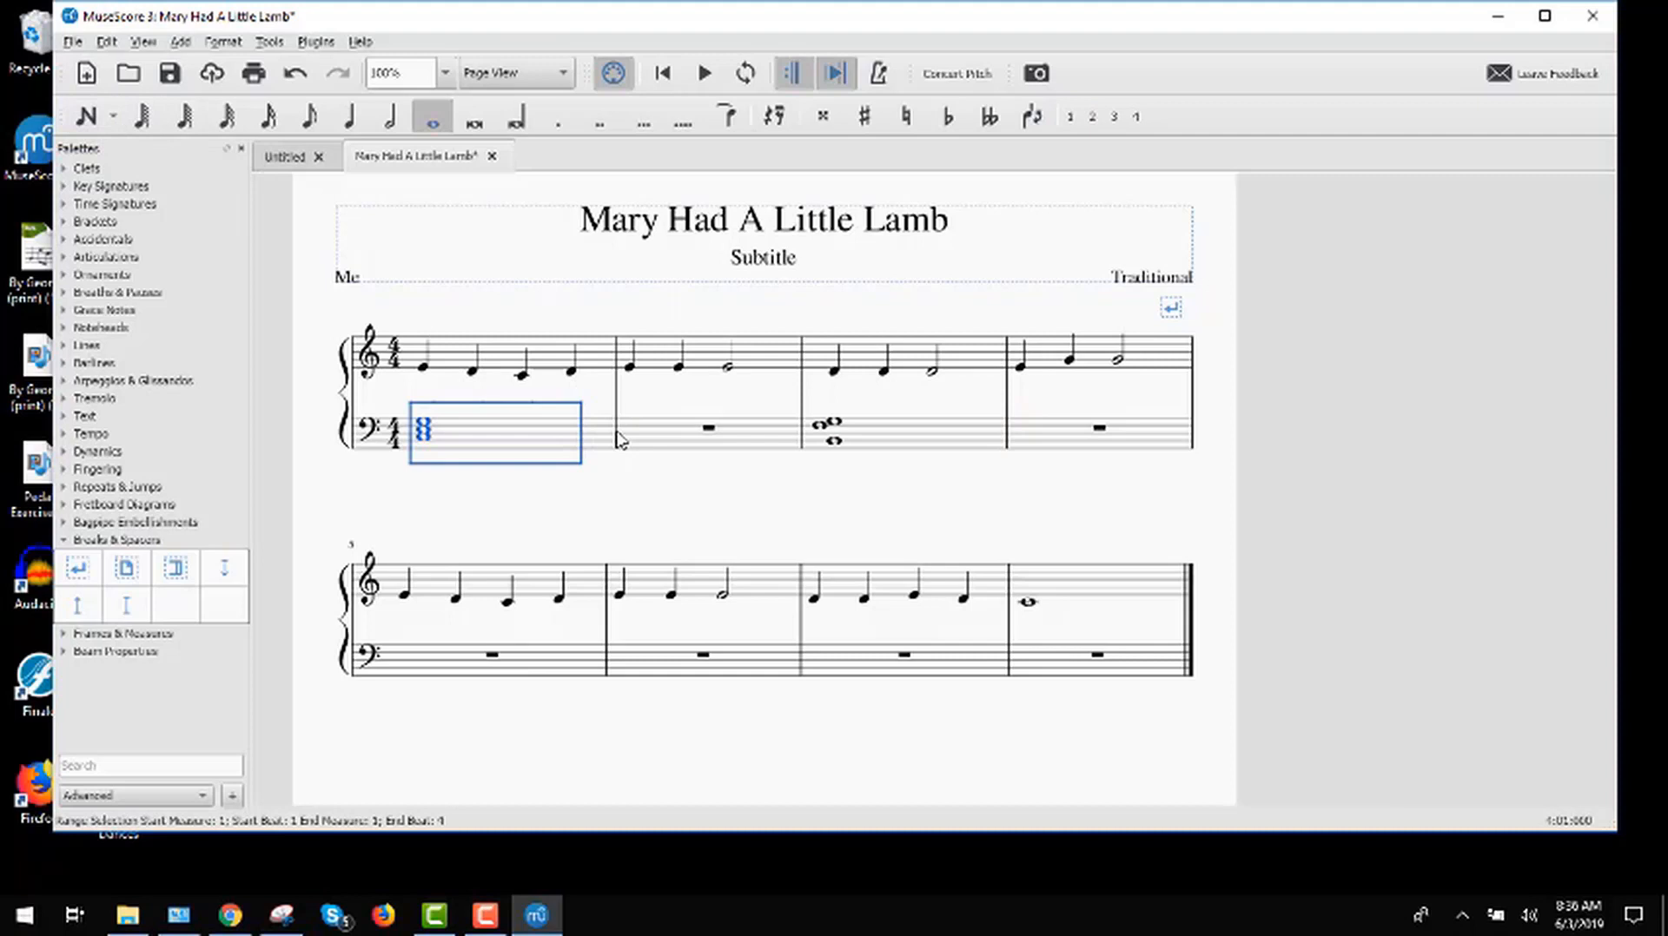
pyautogui.click(662, 436)
pyautogui.hotkey('ctrl', 'v')
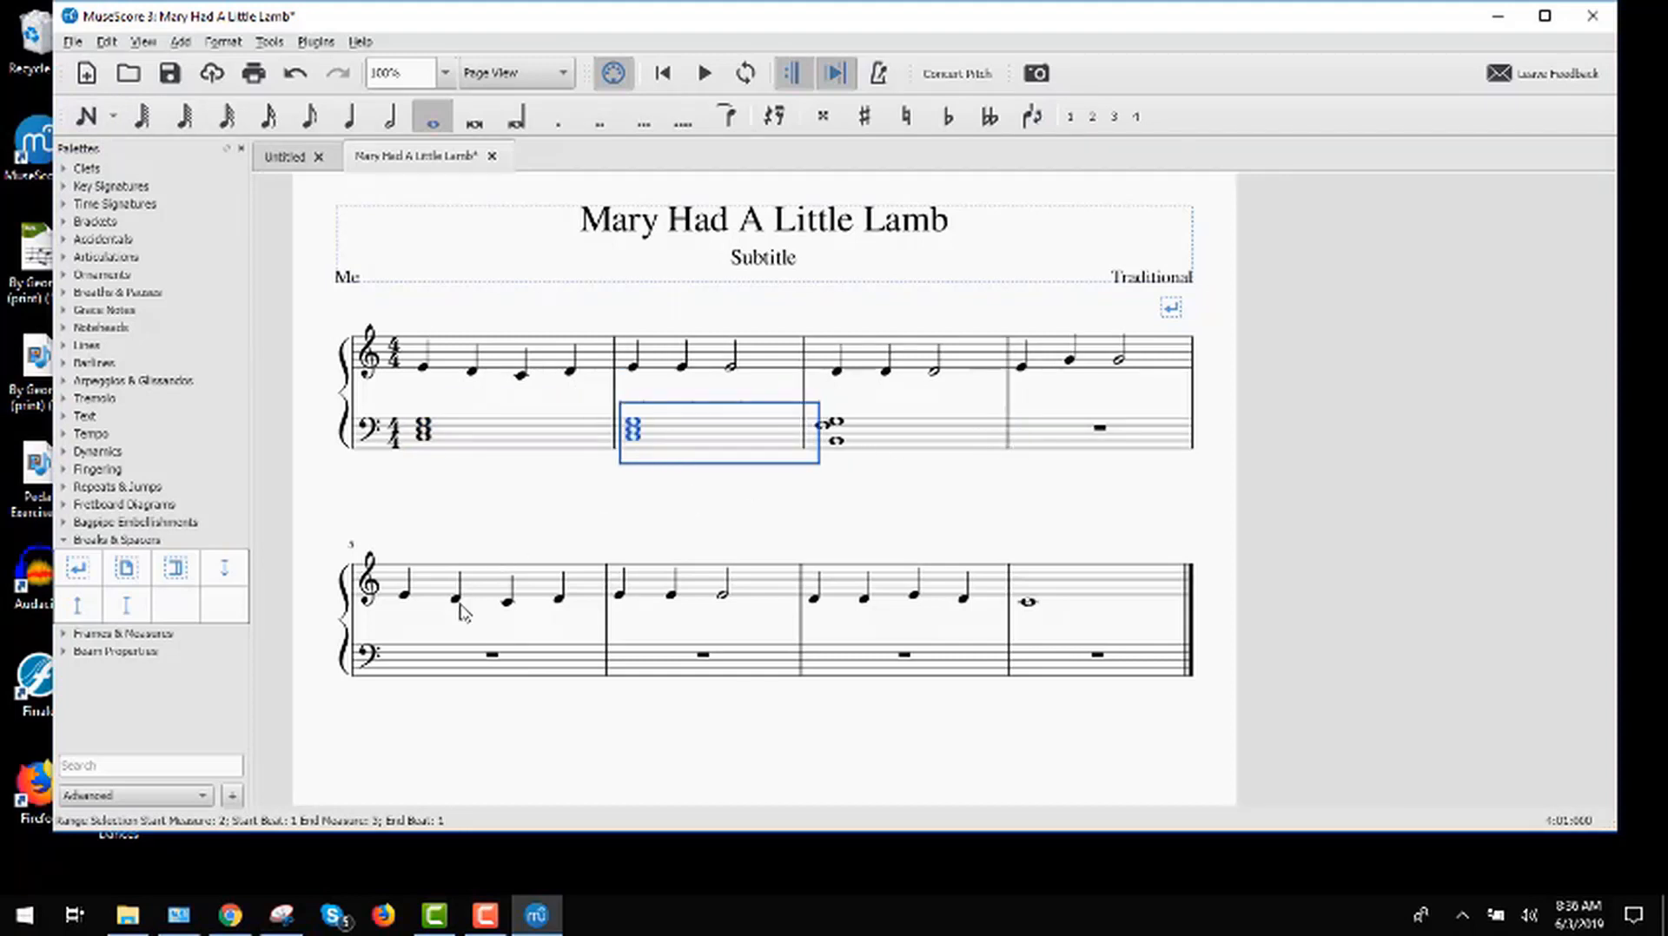
pyautogui.click(451, 662)
pyautogui.hotkey('ctrl', 'v')
pyautogui.click(689, 669)
pyautogui.hotkey('ctrl', 'v')
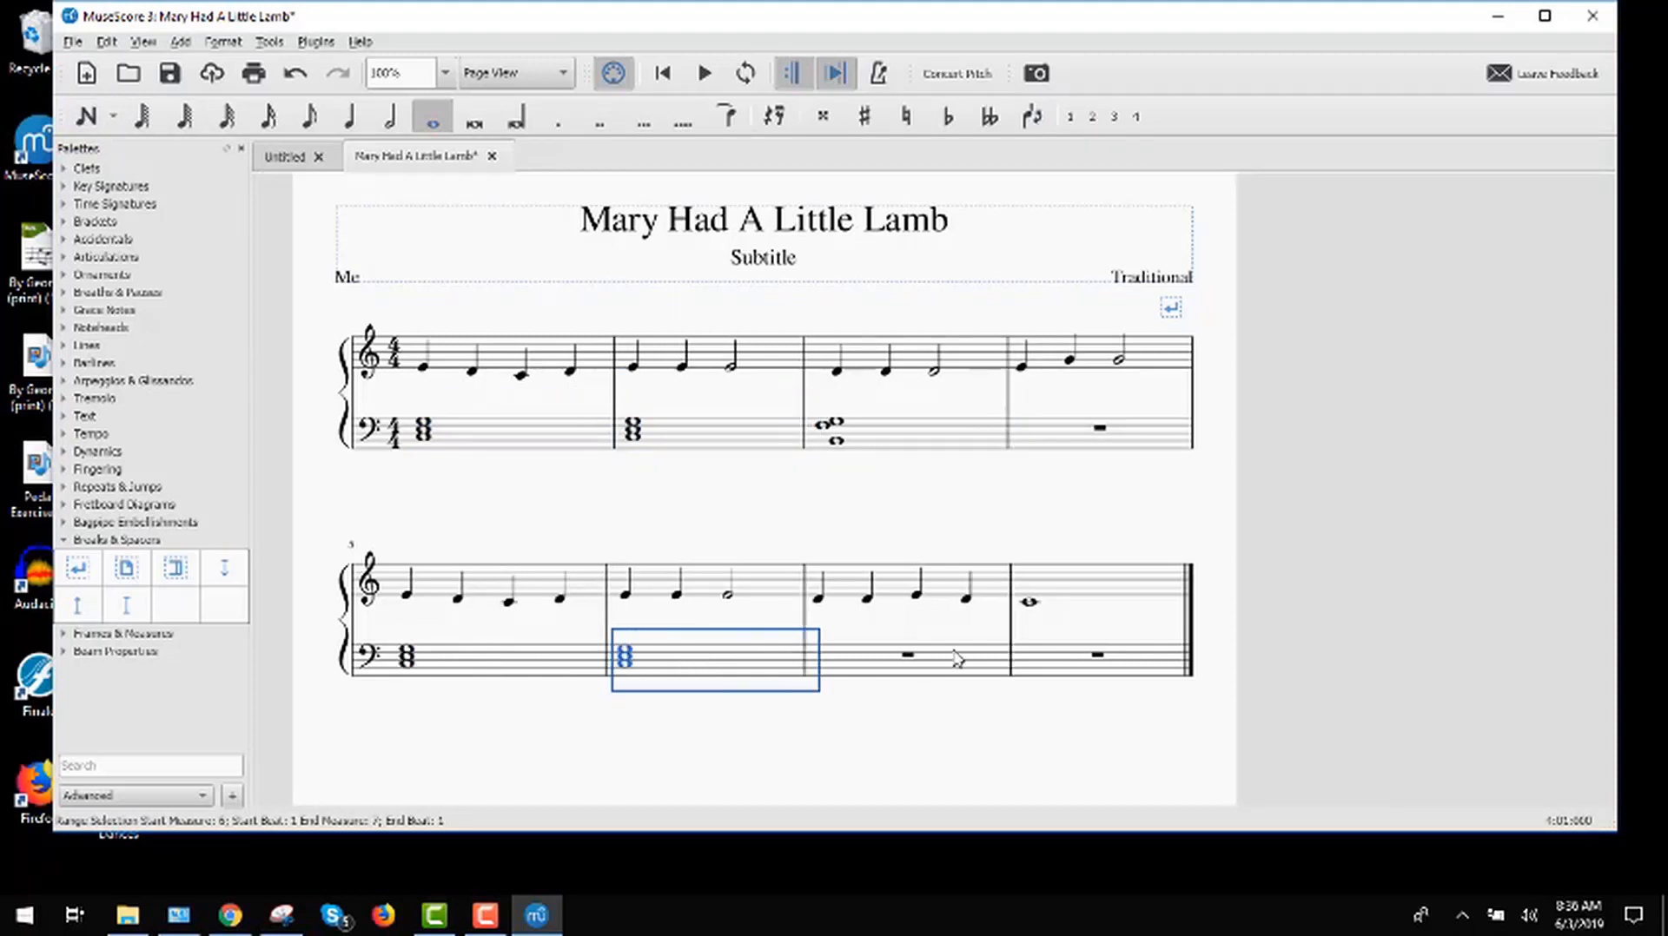
pyautogui.click(1053, 665)
pyautogui.hotkey('ctrl', 'v')
# Step: Copy the bass chord of measure 3 into measure 7 of the bass staff
pyautogui.click(866, 434)
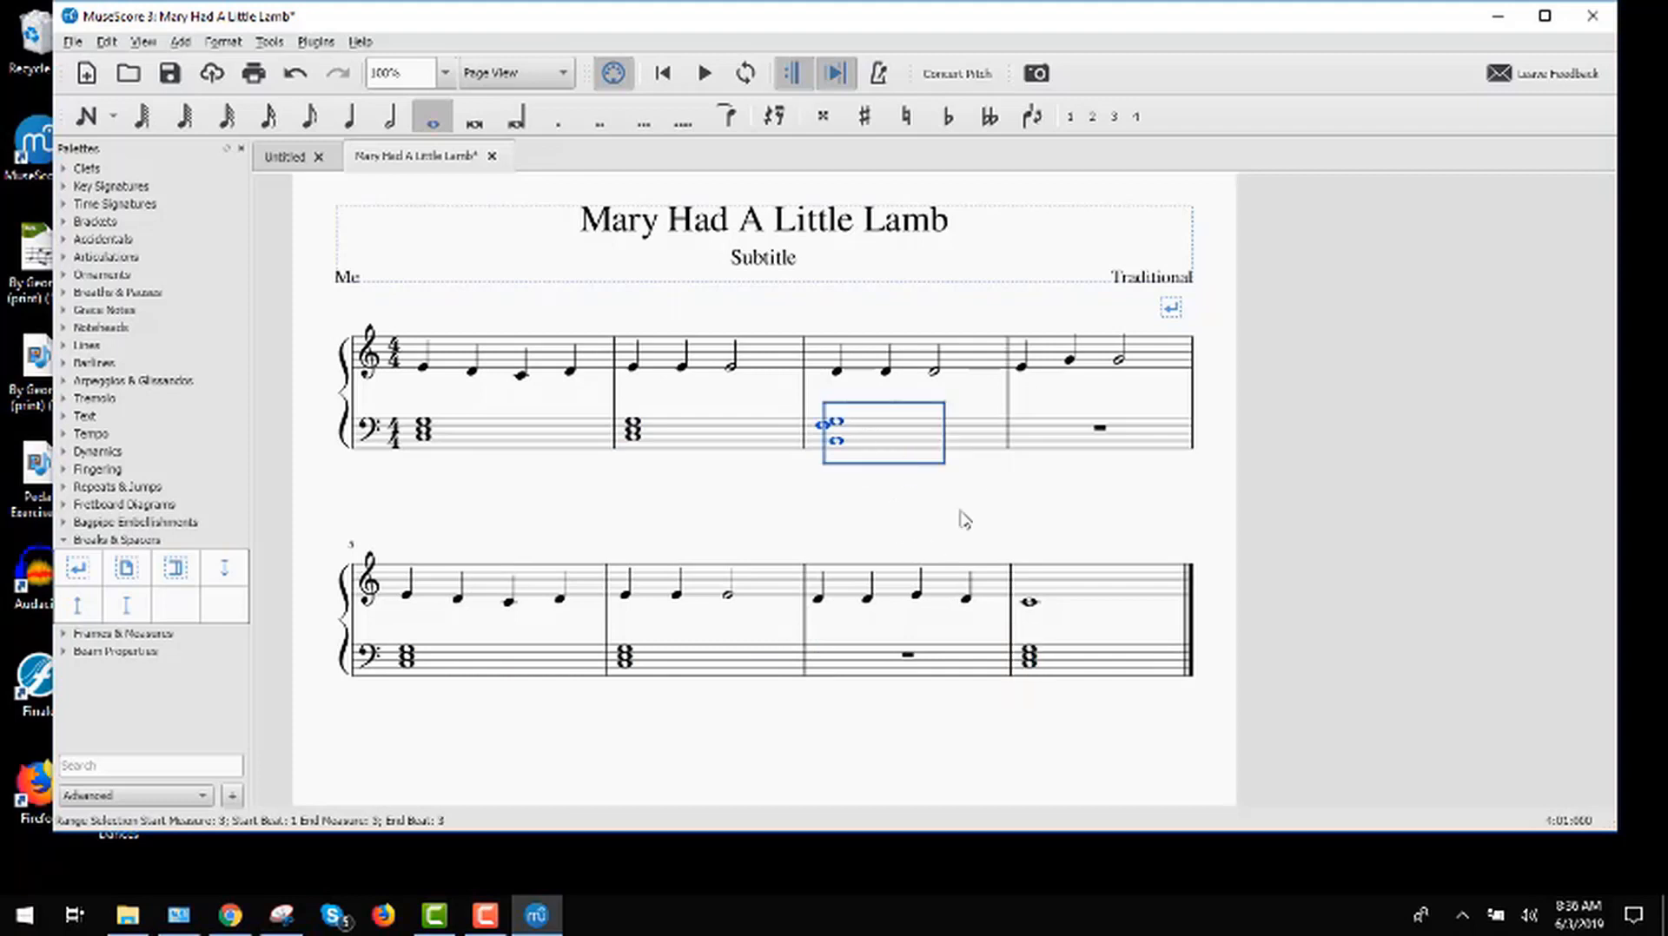
pyautogui.click(893, 660)
pyautogui.hotkey('ctrl', 'v')
# Step: Copy the bass chord of measure 8 into measure 4 of the bass staff and clear the selection
pyautogui.click(1095, 657)
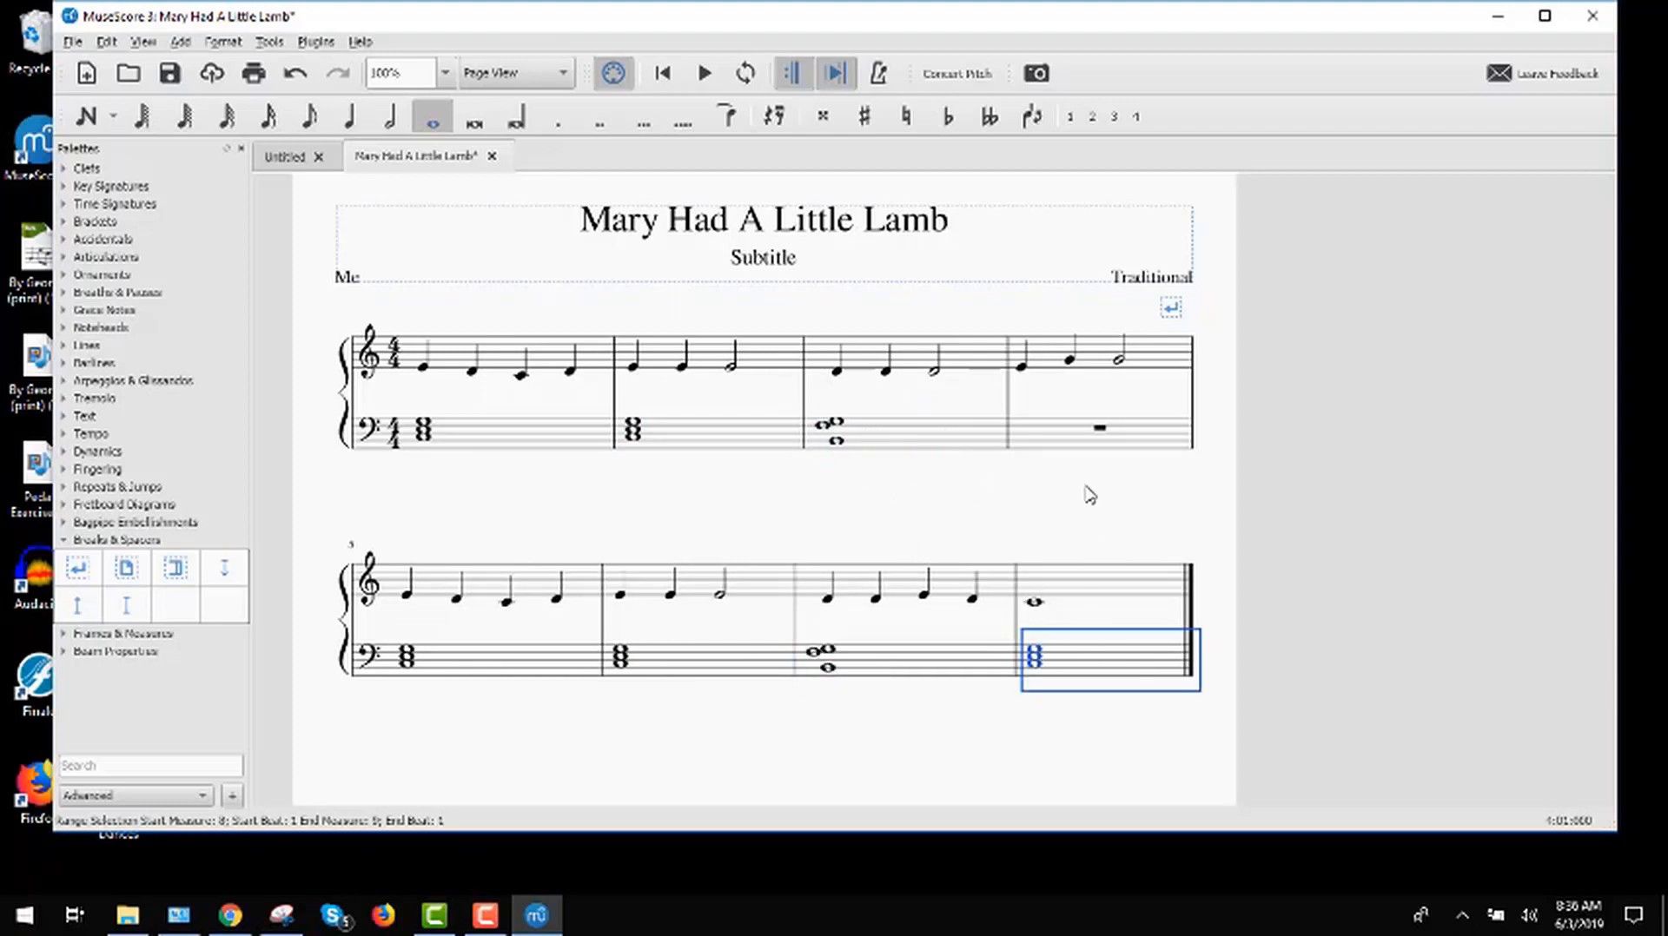
pyautogui.click(1075, 435)
pyautogui.hotkey('ctrl', 'v')
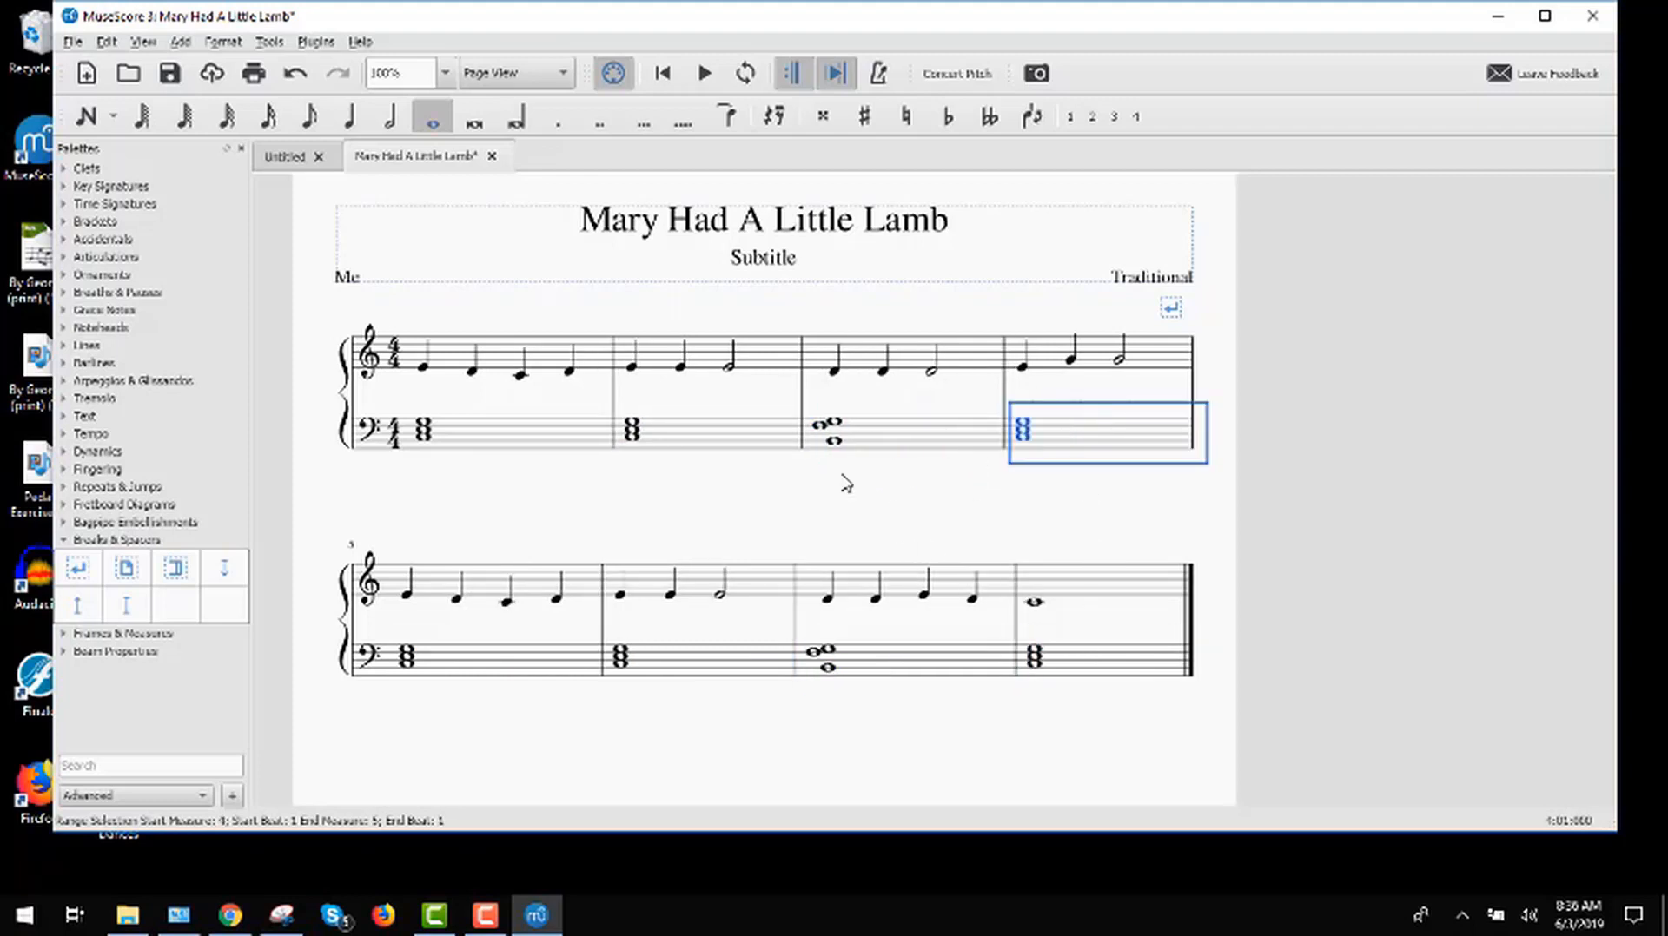
pyautogui.click(750, 483)
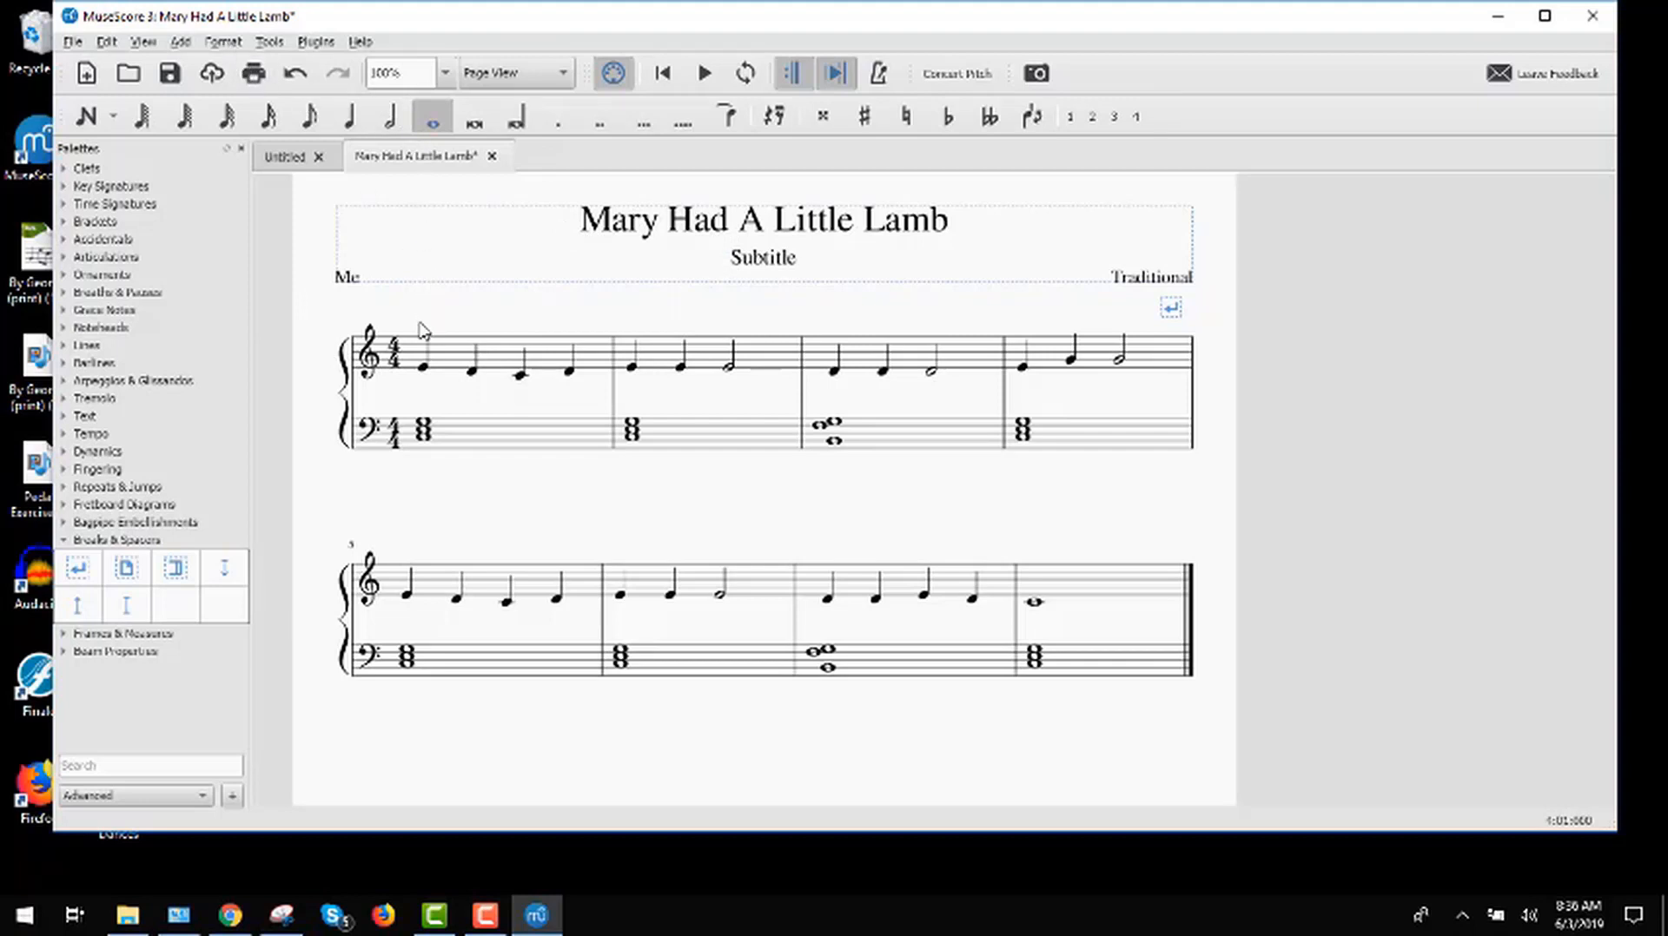
# Step: Add the lyrics "Ma-ry had a" under the treble notes of measure 1, starting from the first note
pyautogui.click(423, 368)
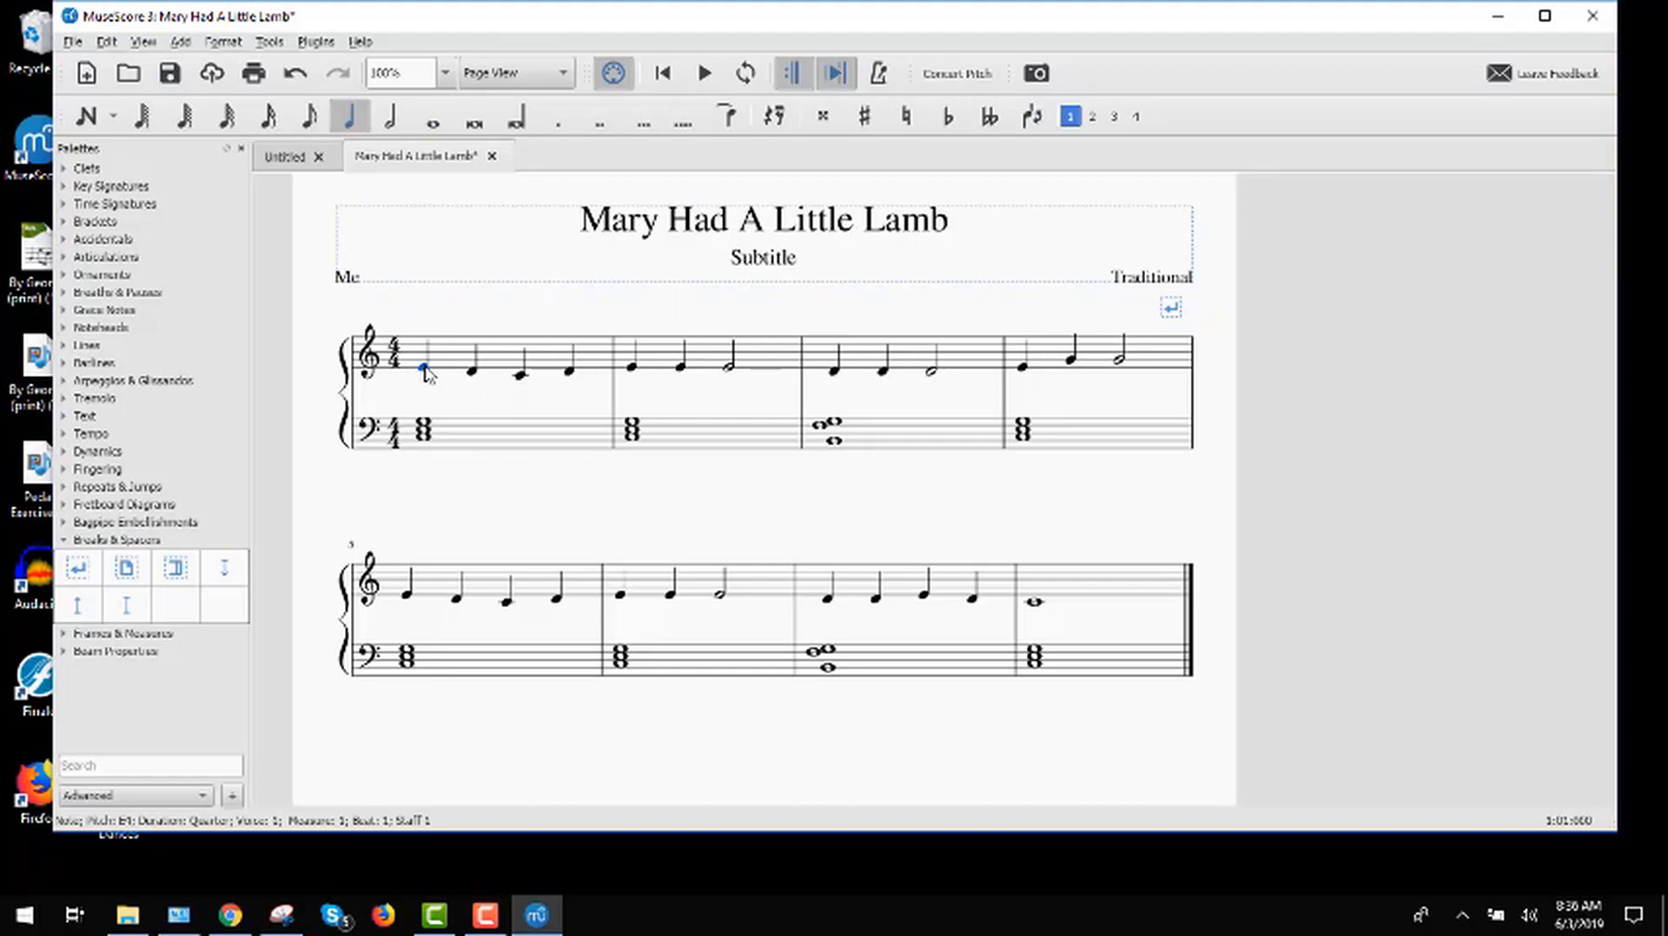
pyautogui.hotkey('ctrl', 'l')
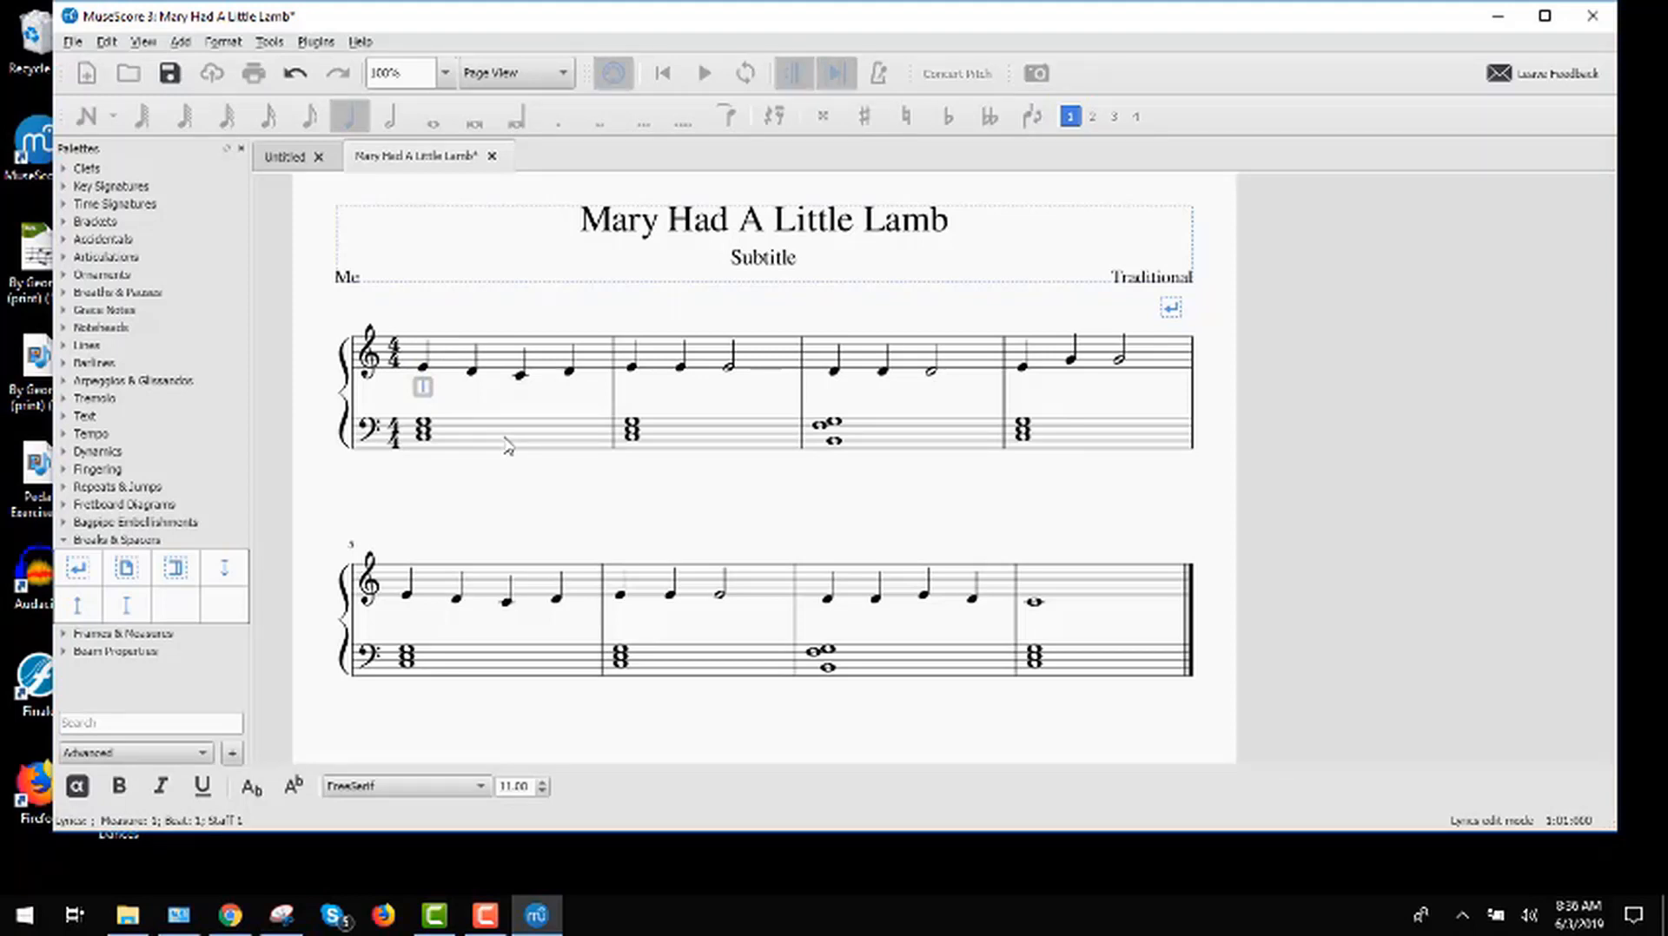
pyautogui.write('Ma')
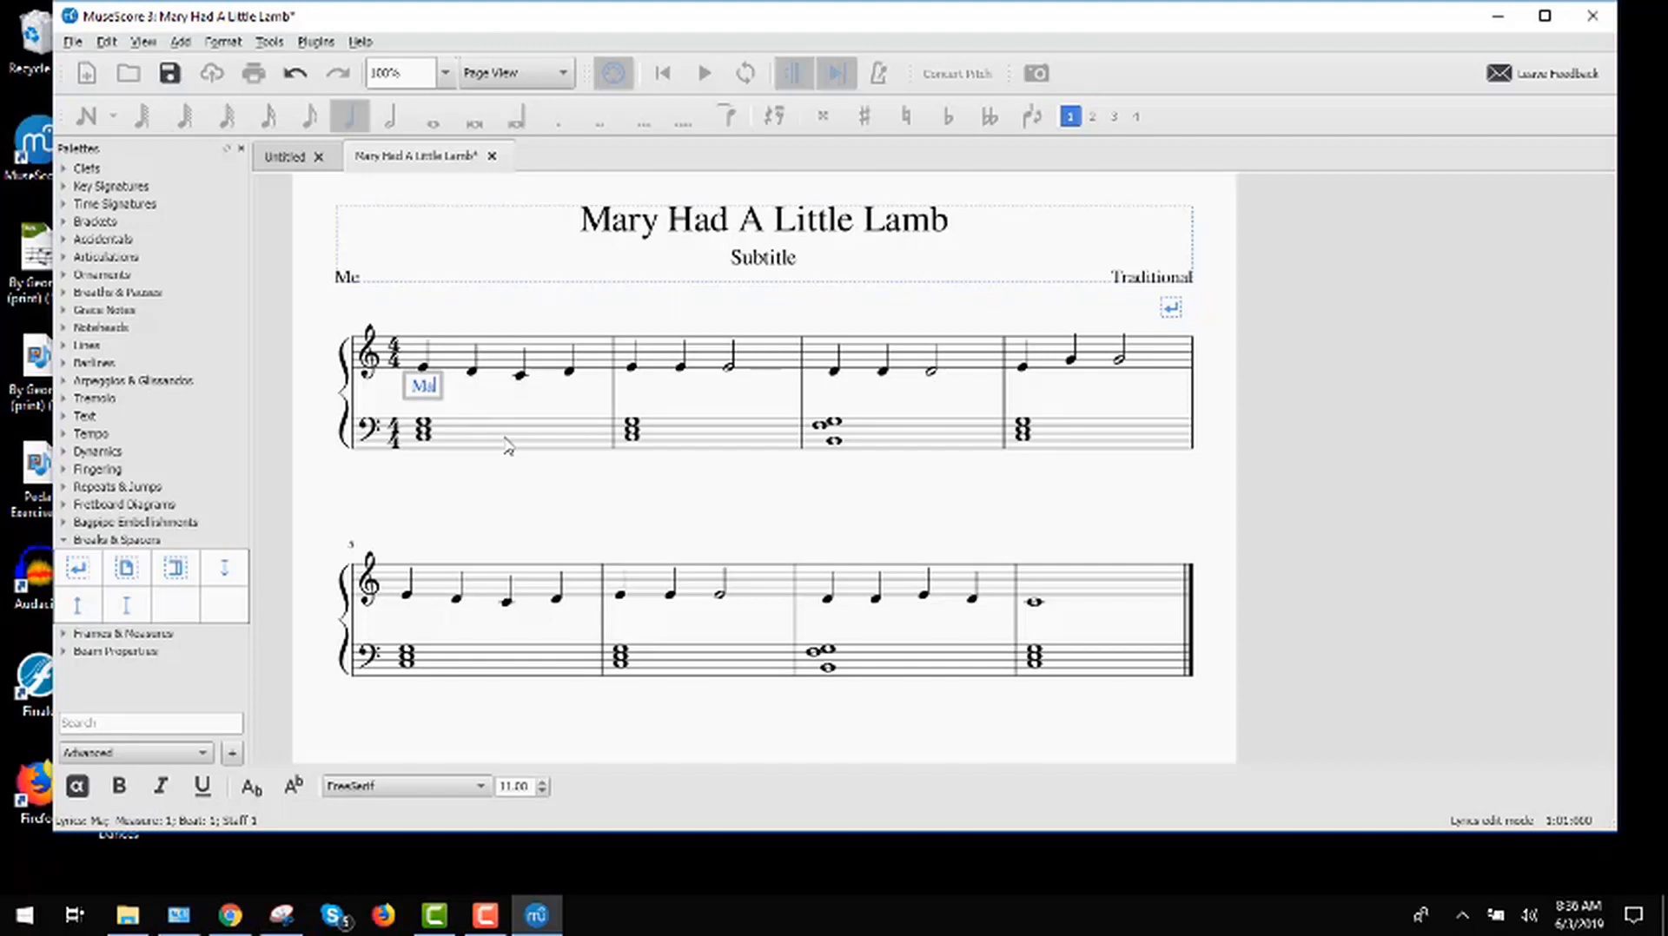
pyautogui.press('-')
pyautogui.write('ry')
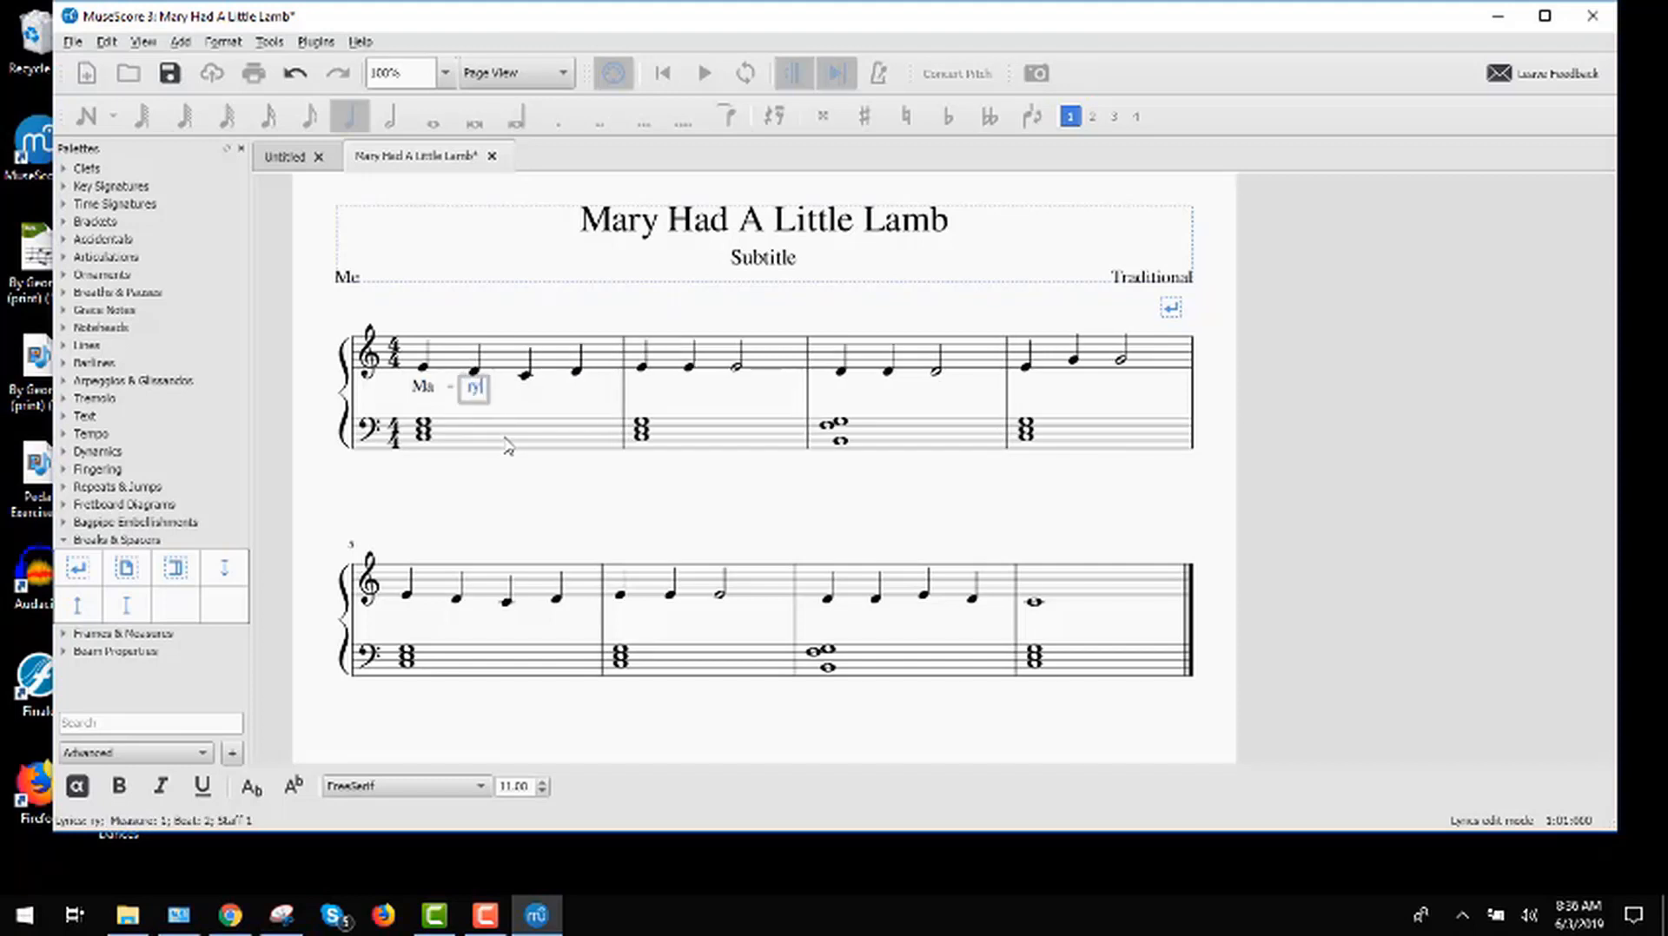
pyautogui.press('space')
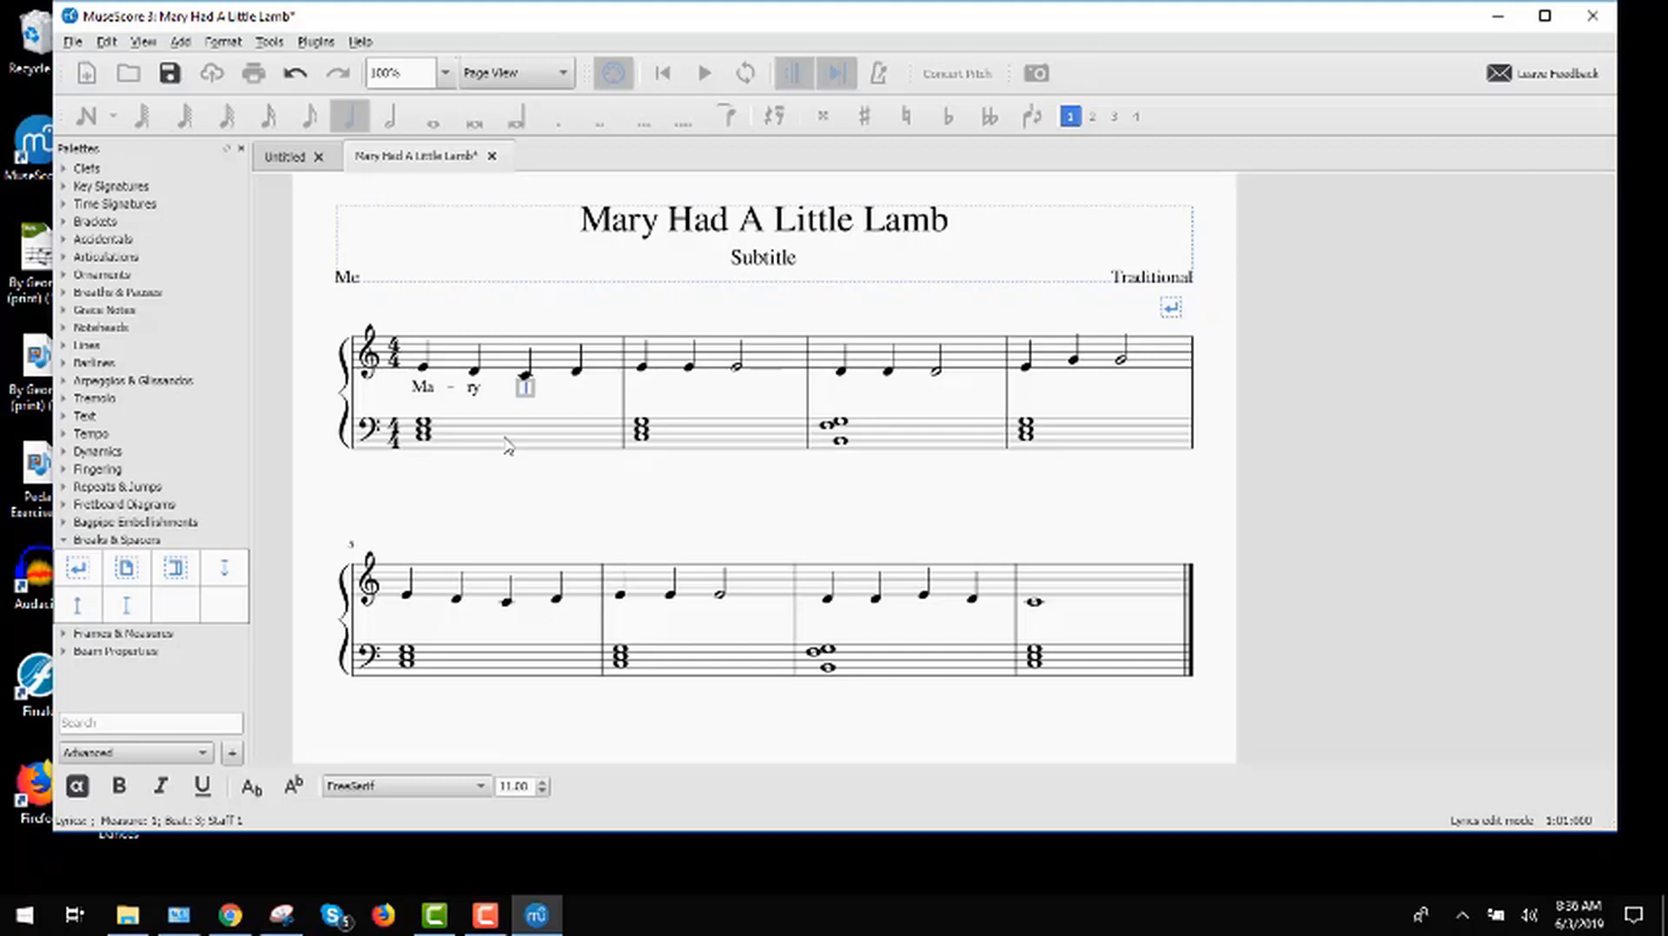
pyautogui.write('had')
pyautogui.press('space')
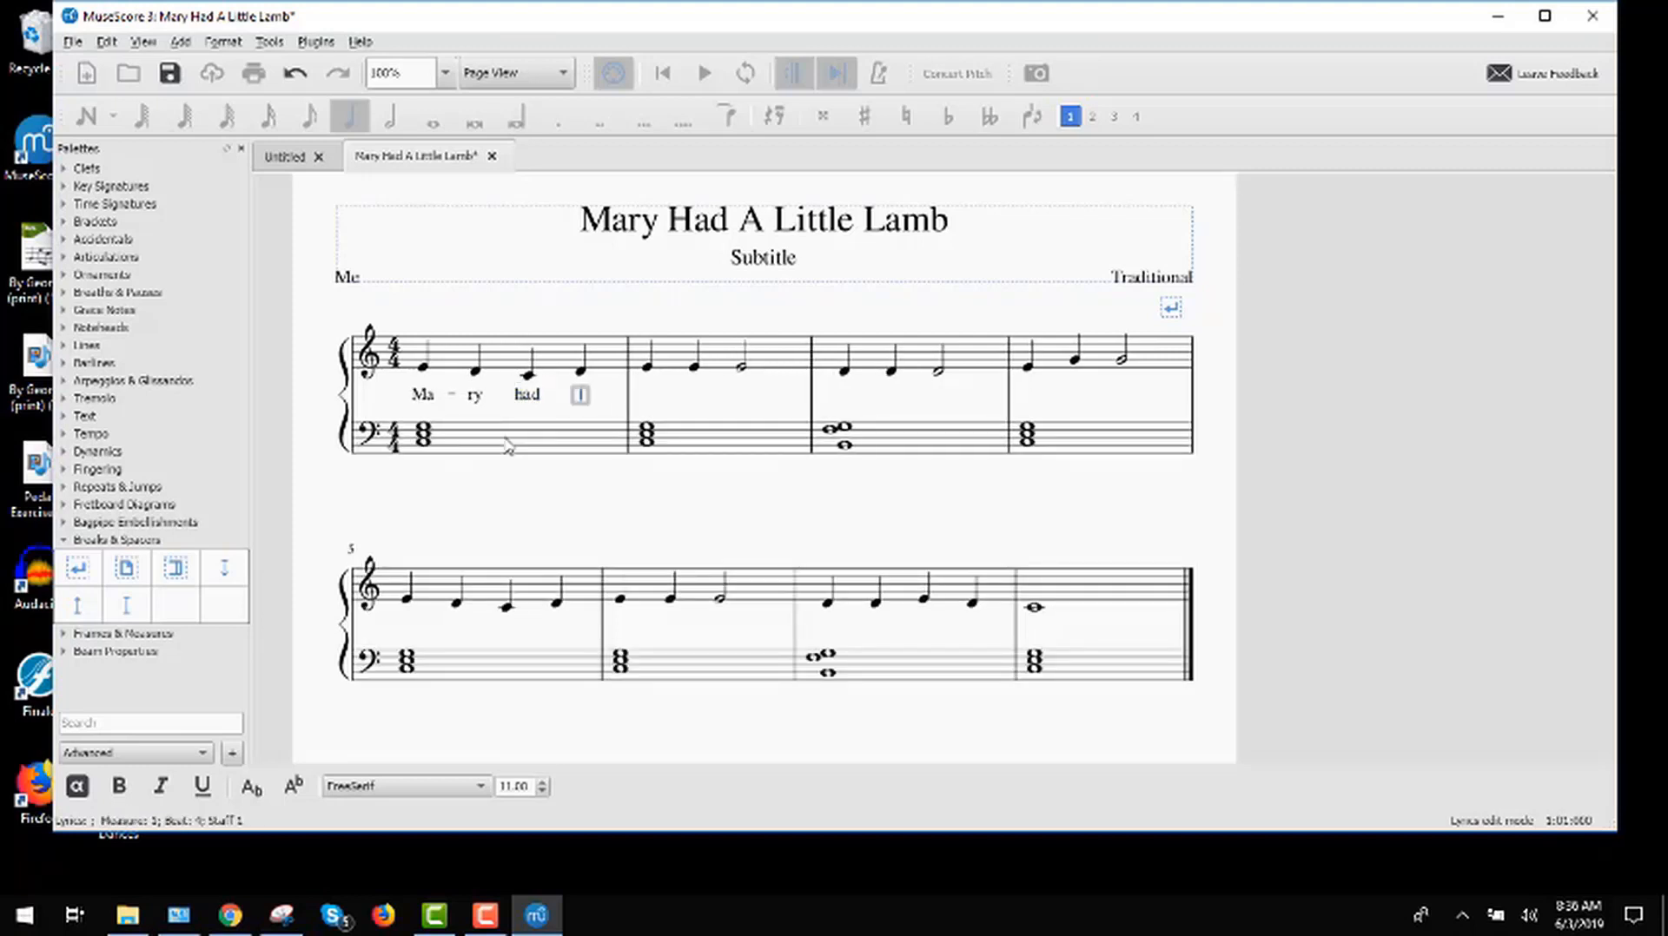
pyautogui.write('a')
pyautogui.press('space')
# Step: Add the lyrics "lit-tle lamb," under the treble notes of measure 2
pyautogui.write('lit')
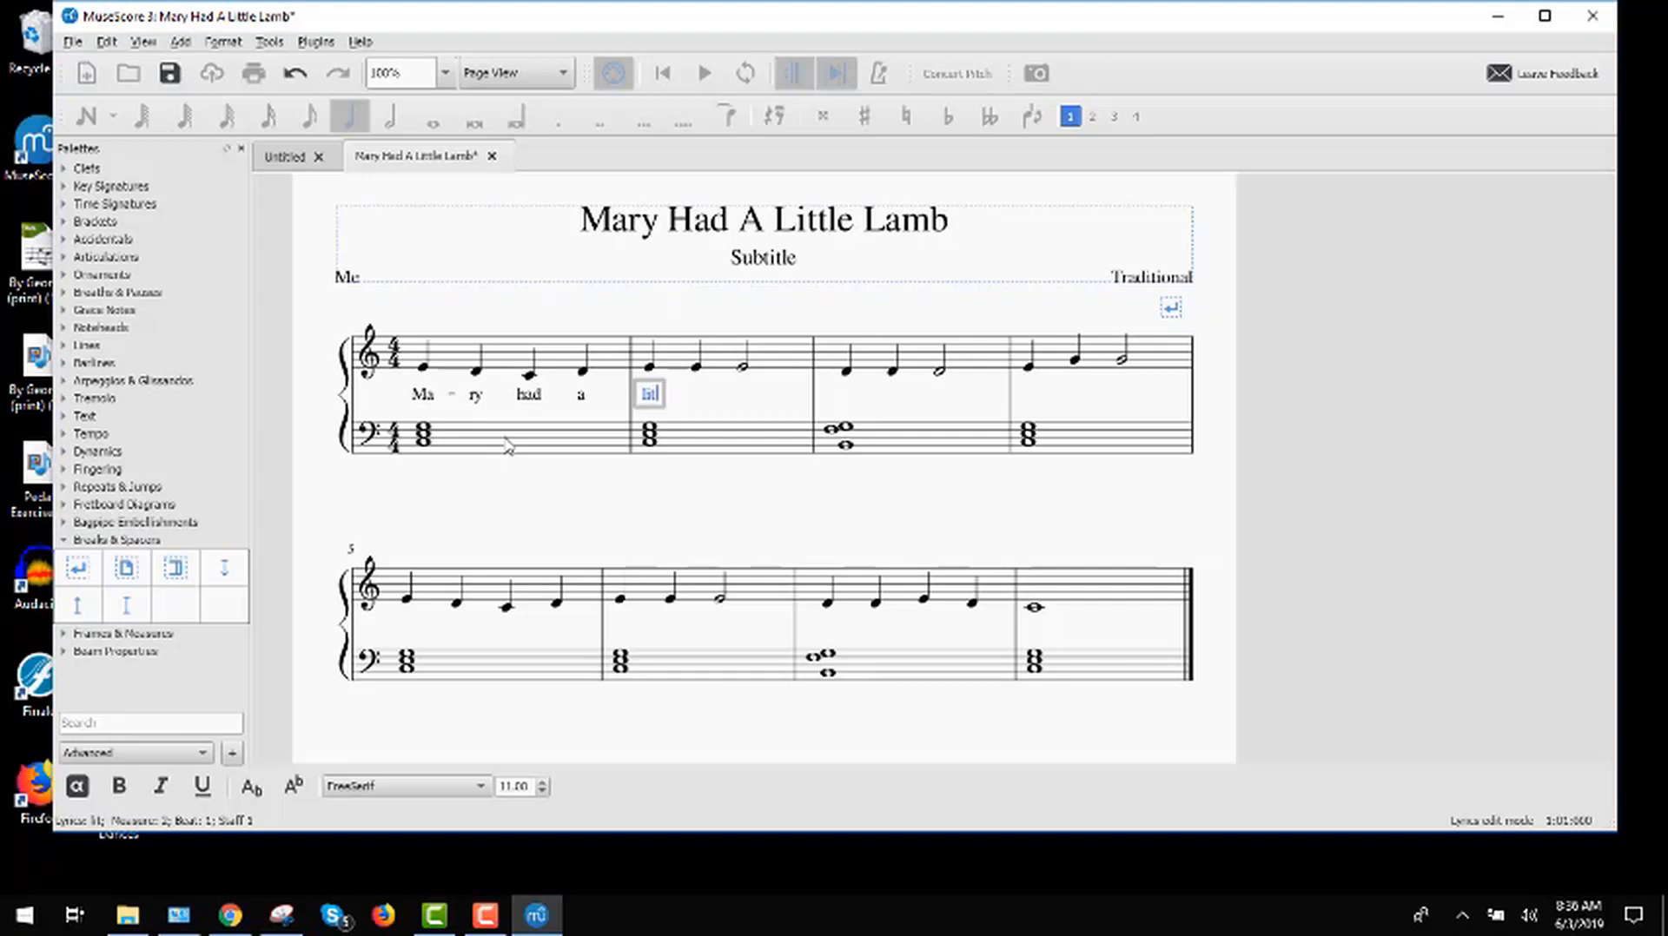
pyautogui.press('-')
pyautogui.write('tle')
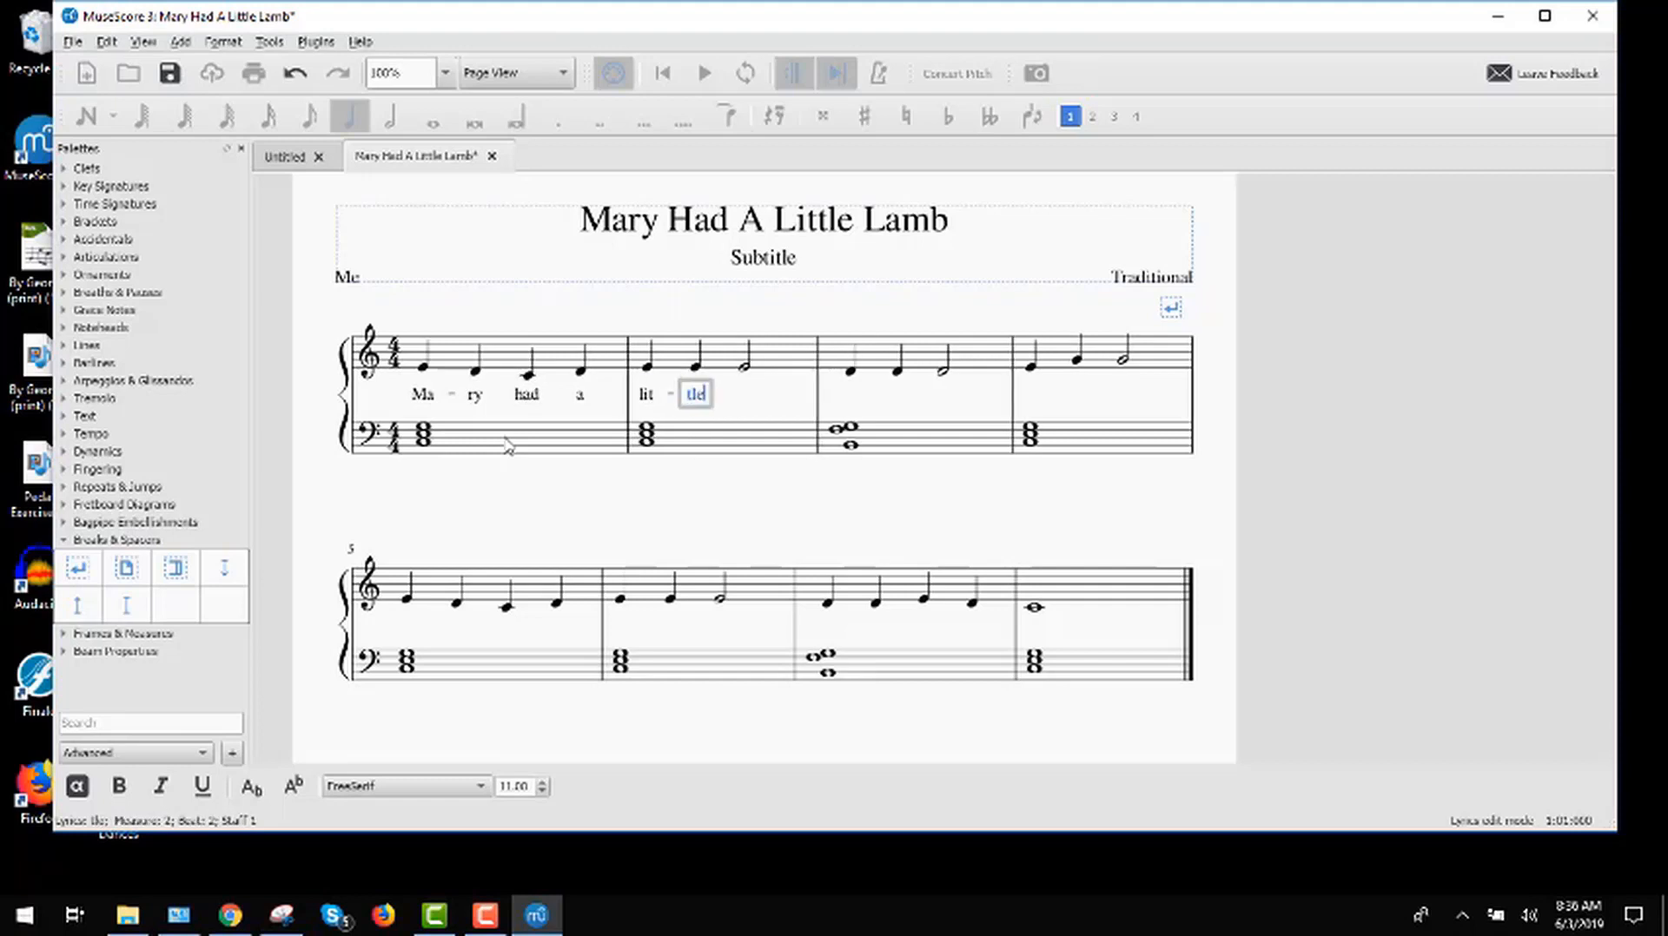
pyautogui.press('space')
pyautogui.write('lamb')
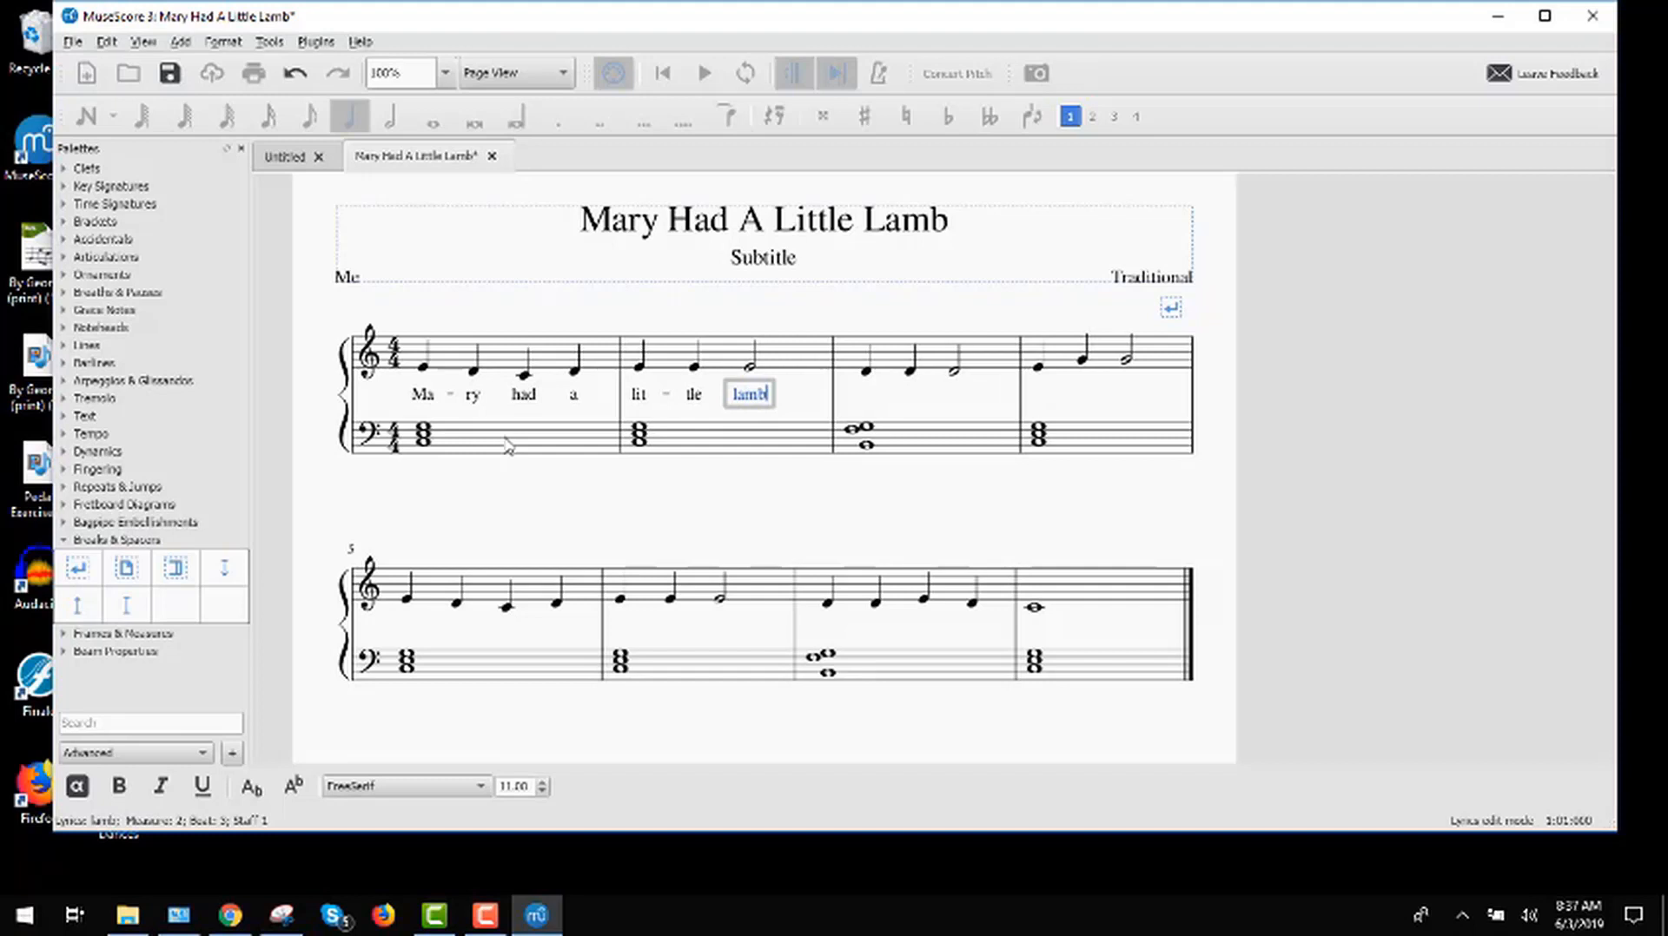
pyautogui.write(',')
pyautogui.press('space')
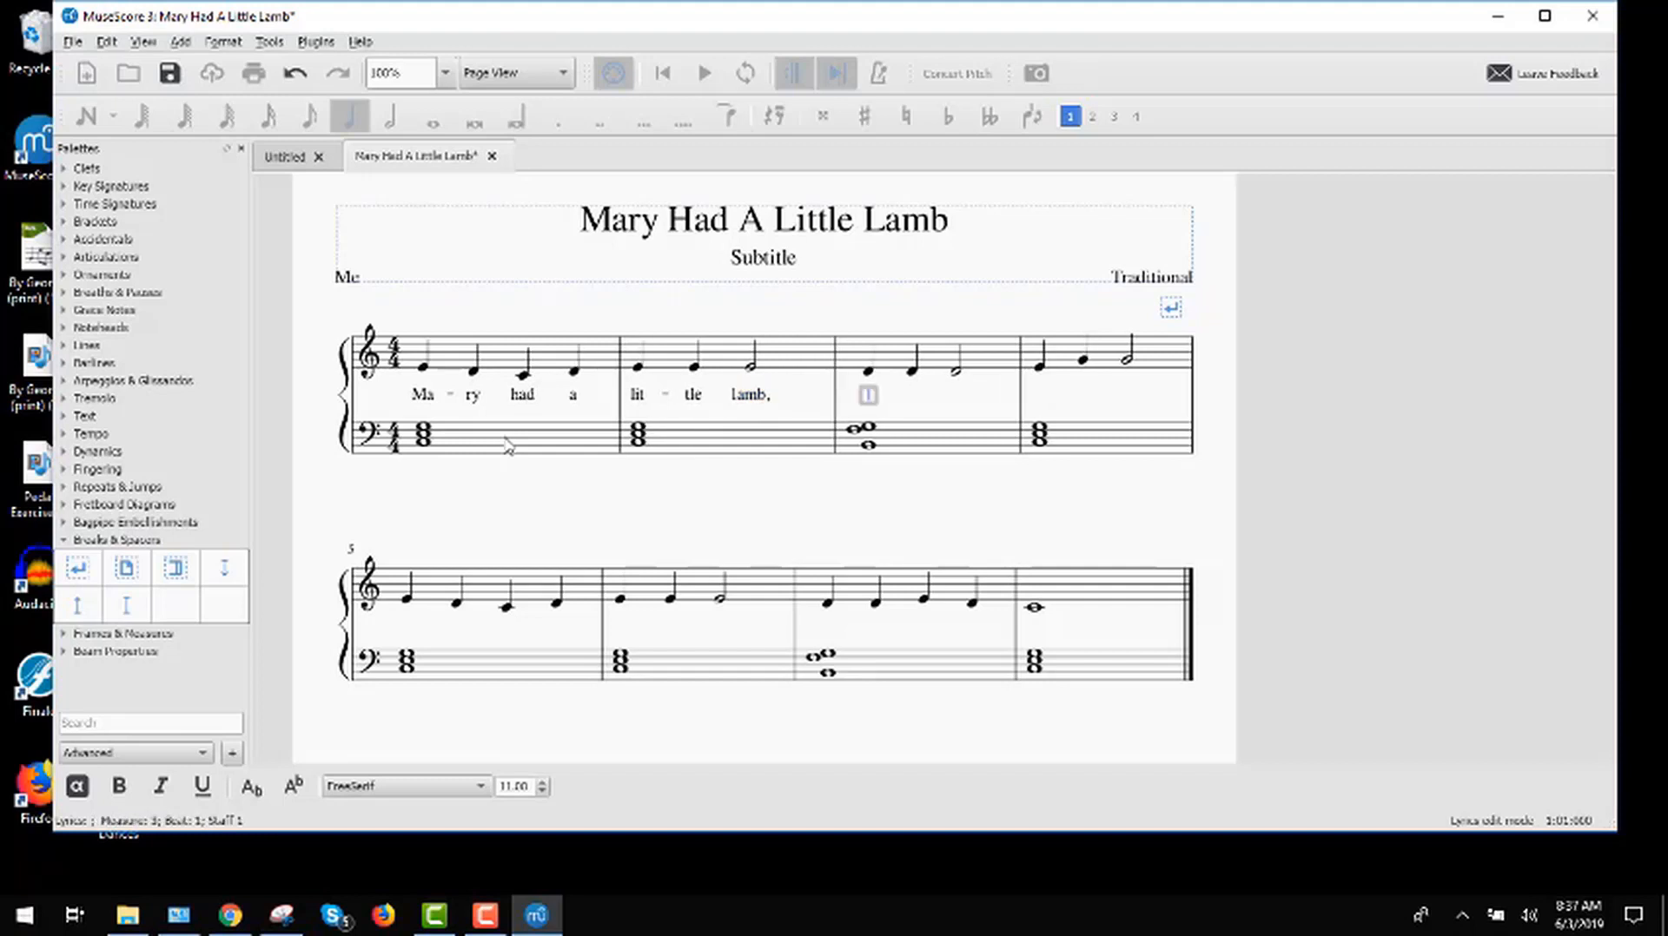
# Step: Add the lyrics "lit-tle lamb," under the treble notes of measure 3
pyautogui.write('lit')
pyautogui.press('-')
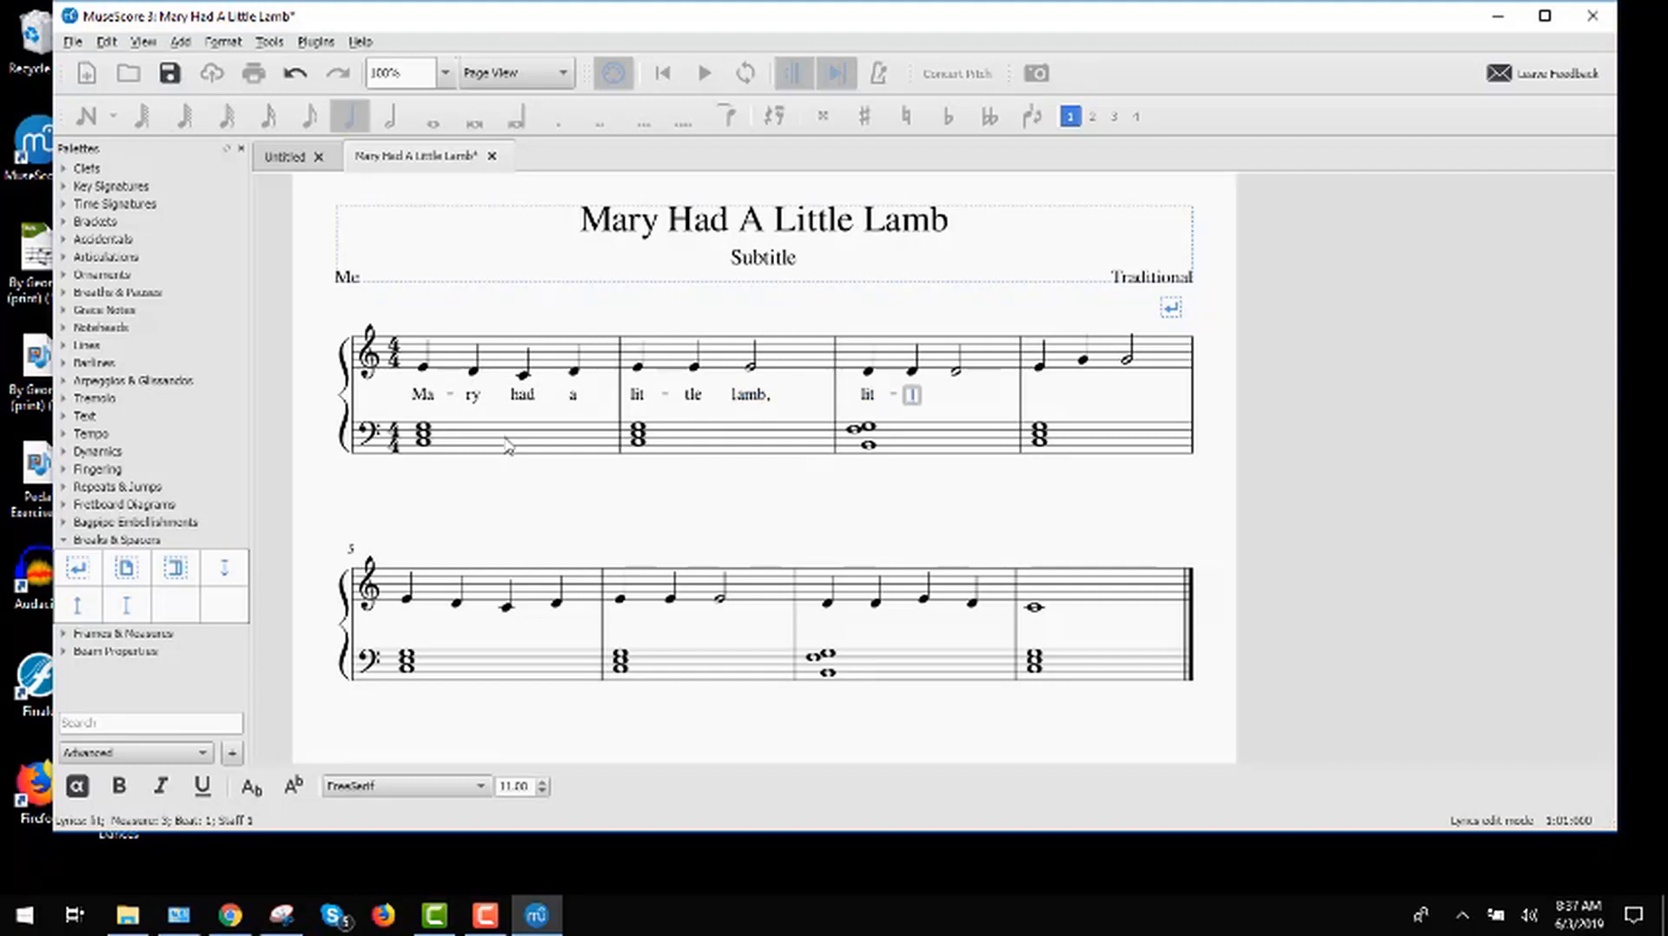
pyautogui.write('tle')
pyautogui.press('space')
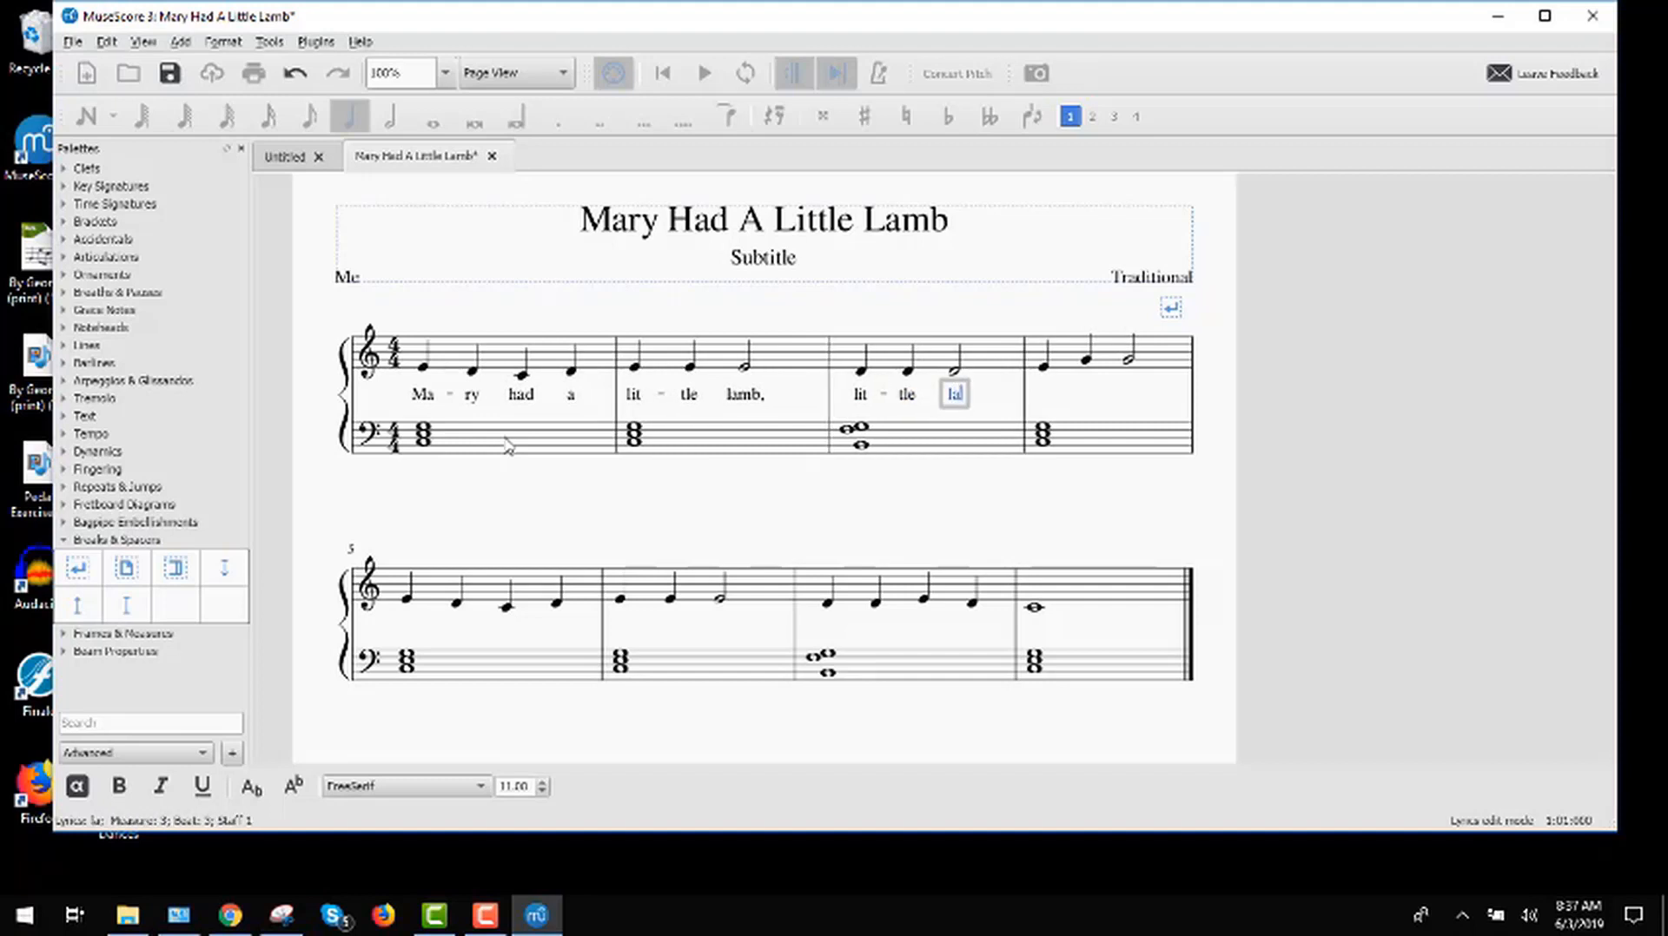
pyautogui.write('lamb,')
pyautogui.press('space')
# Step: Add the lyrics "lit-tle lamb." under the treble notes of measure 4
pyautogui.write('lit')
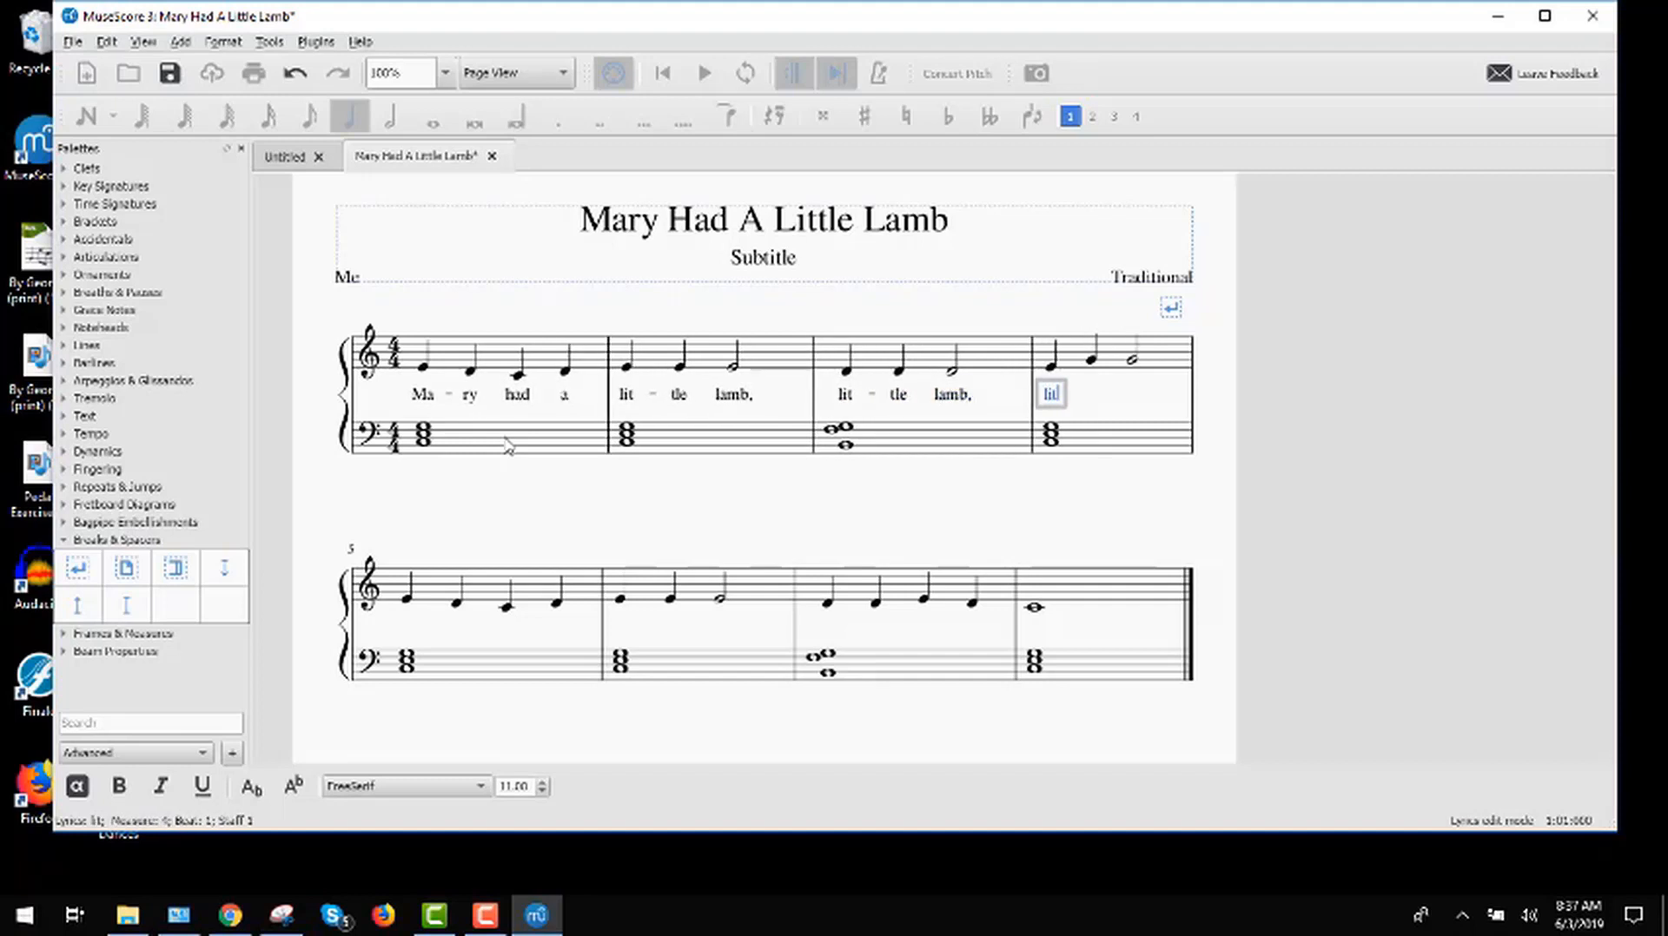
pyautogui.press('-')
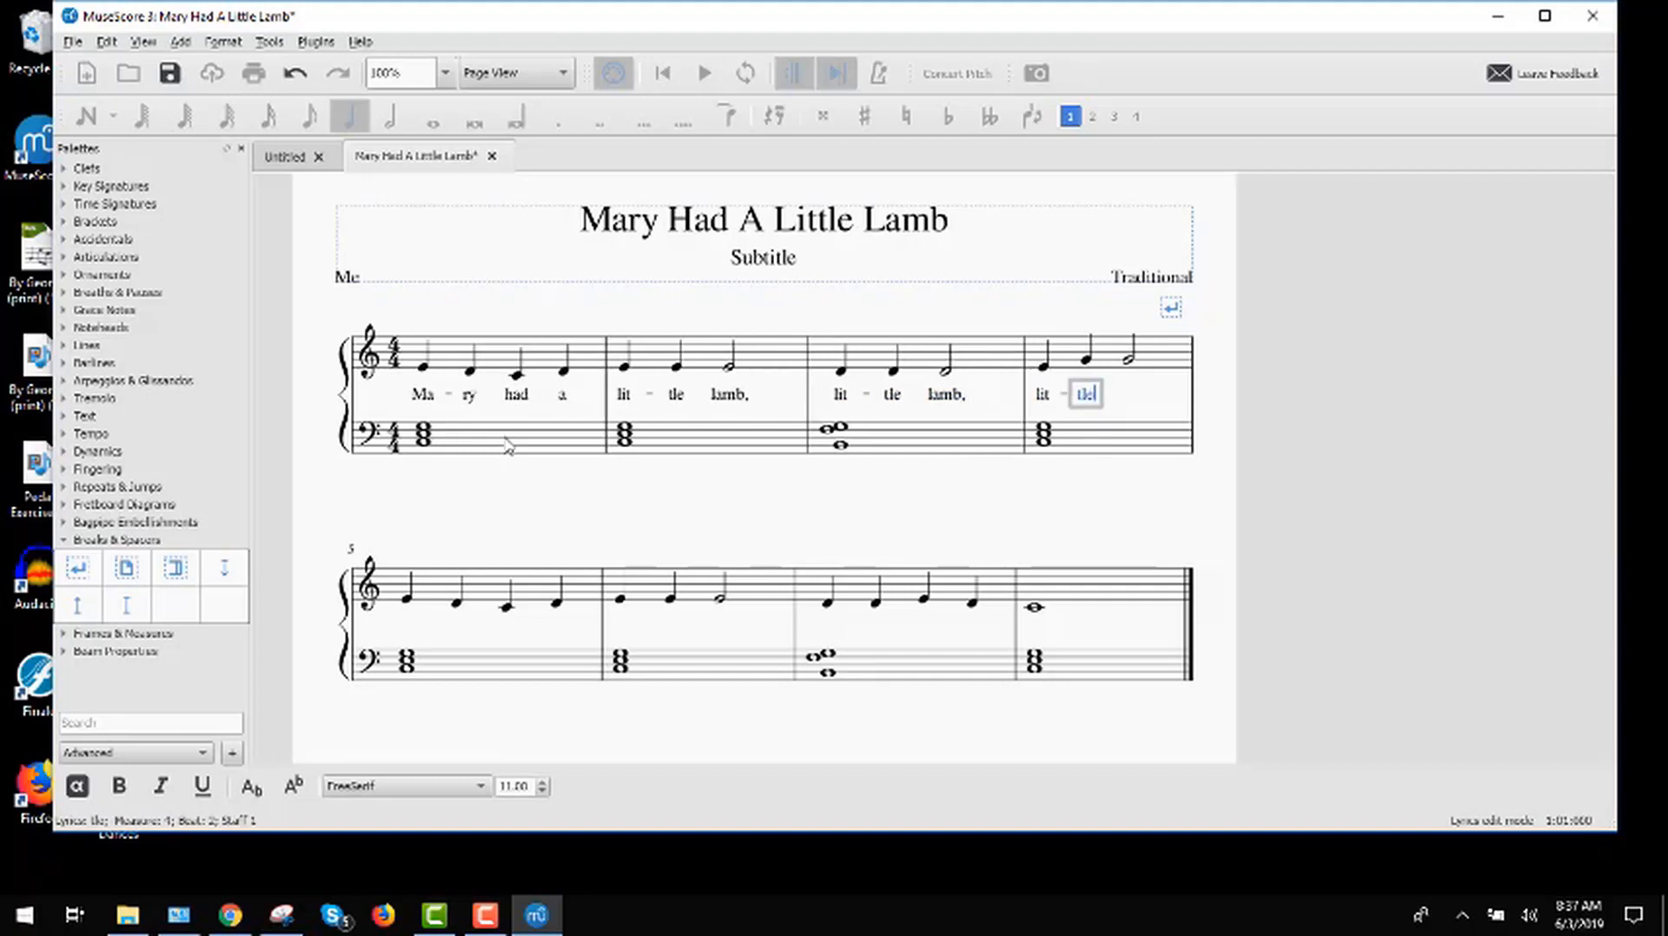
pyautogui.write('tle')
pyautogui.press('space')
pyautogui.write('lamb.')
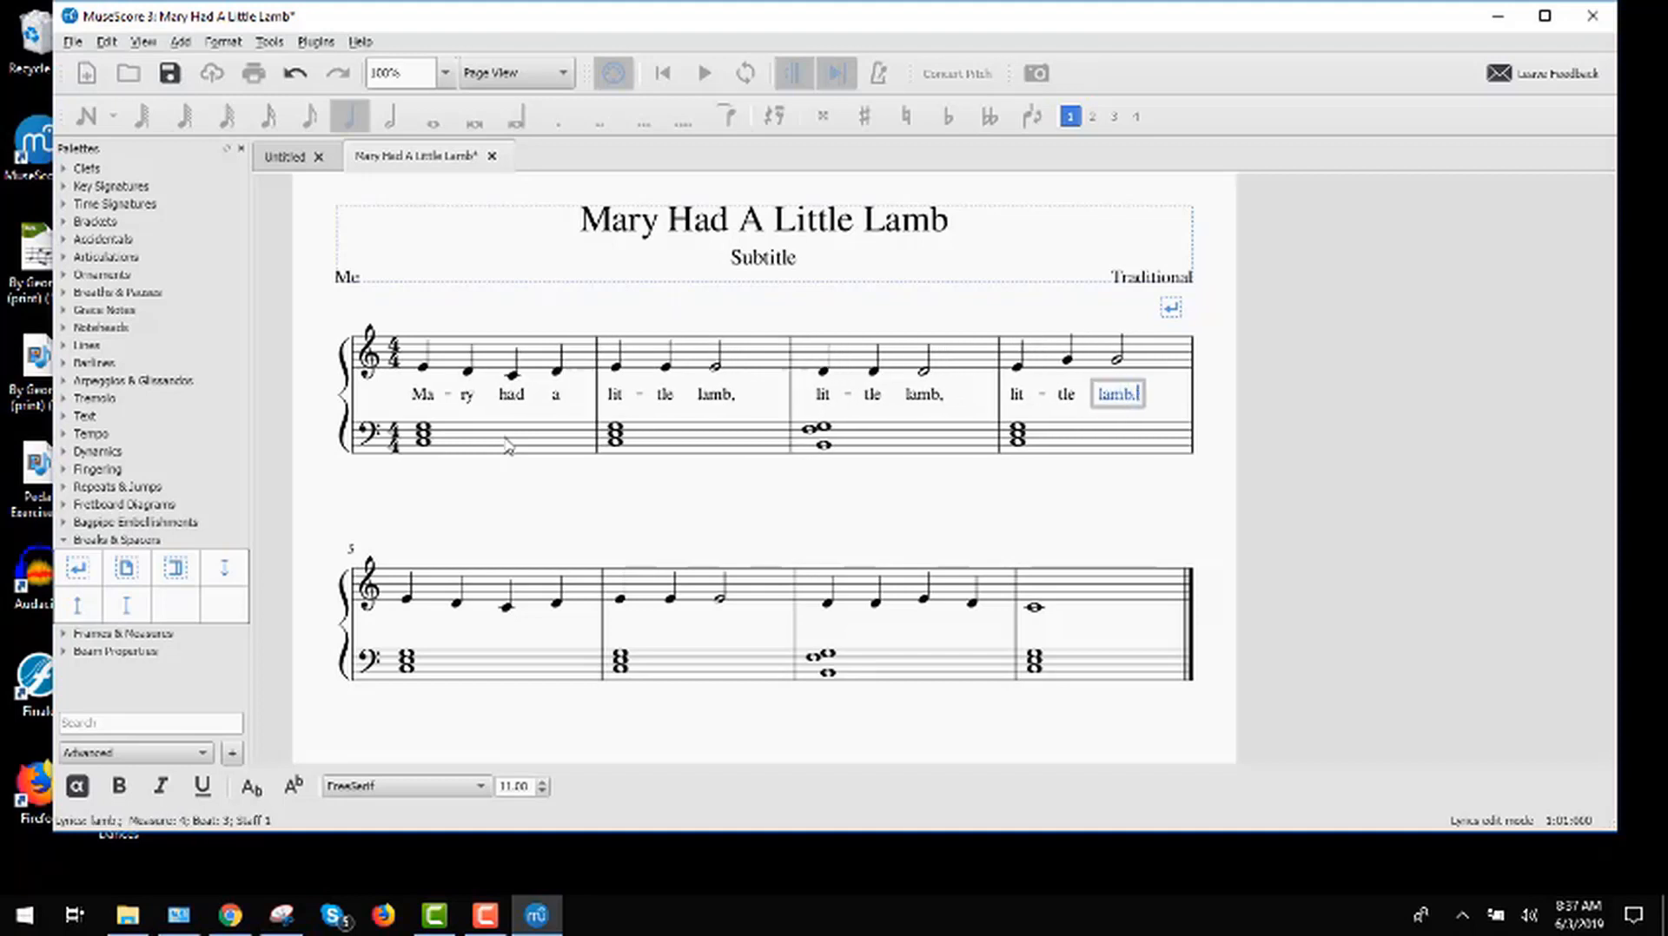
pyautogui.press('space')
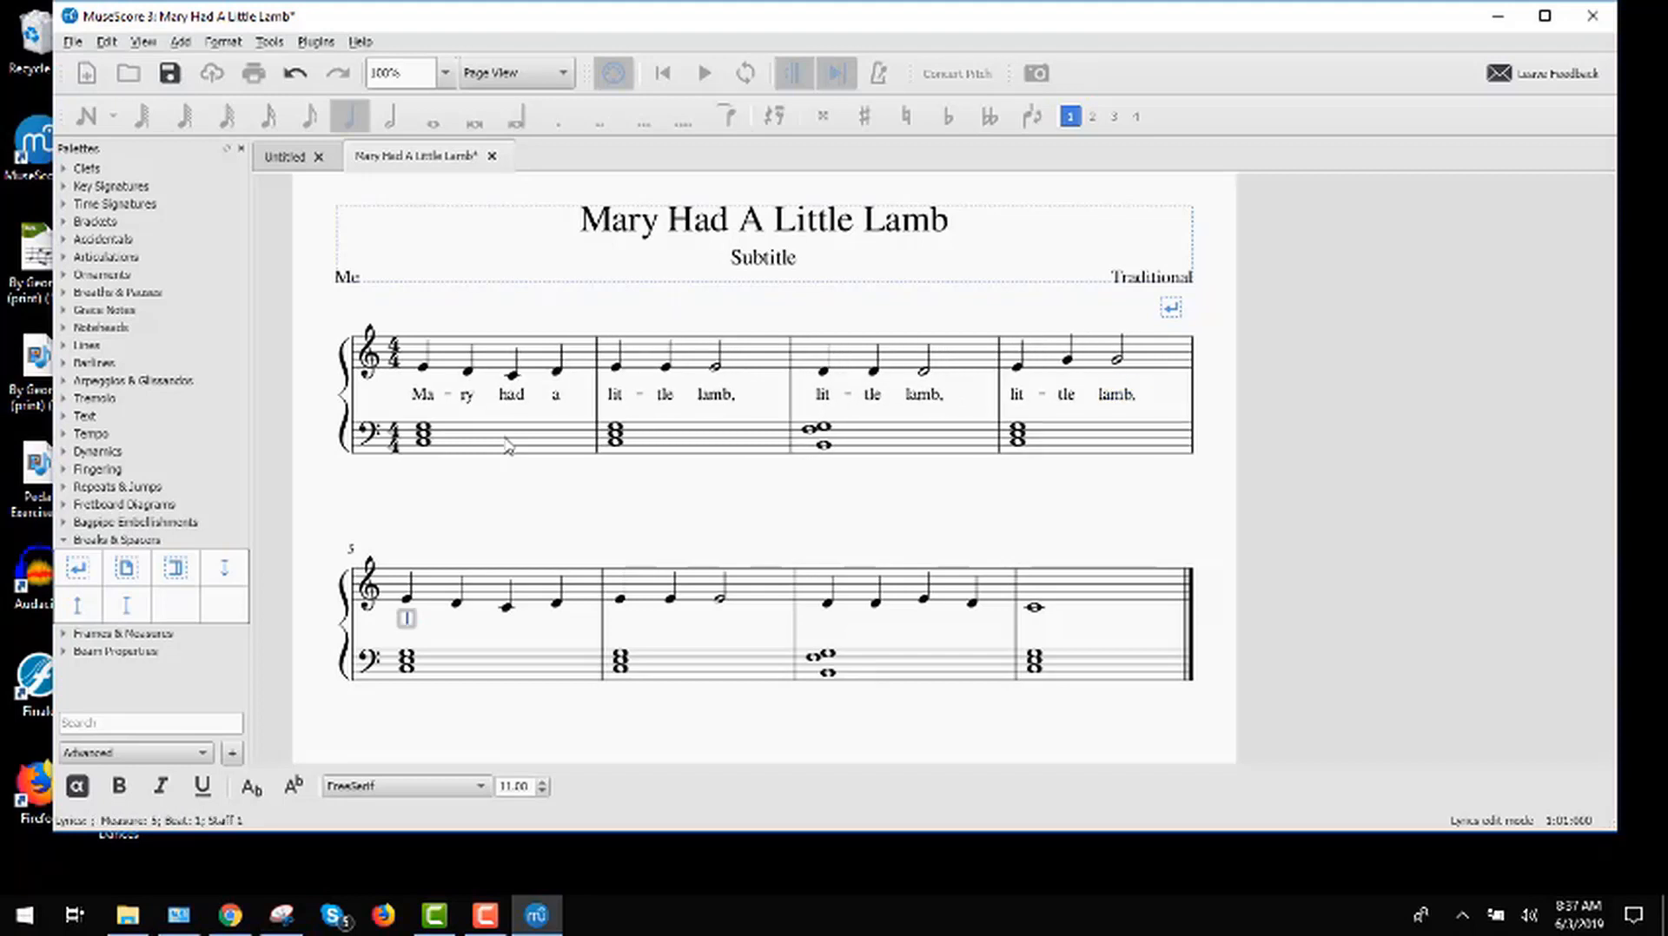
# Step: Add the lyrics "Ma-ry had a" under the treble notes of measure 5
pyautogui.write('Mar')
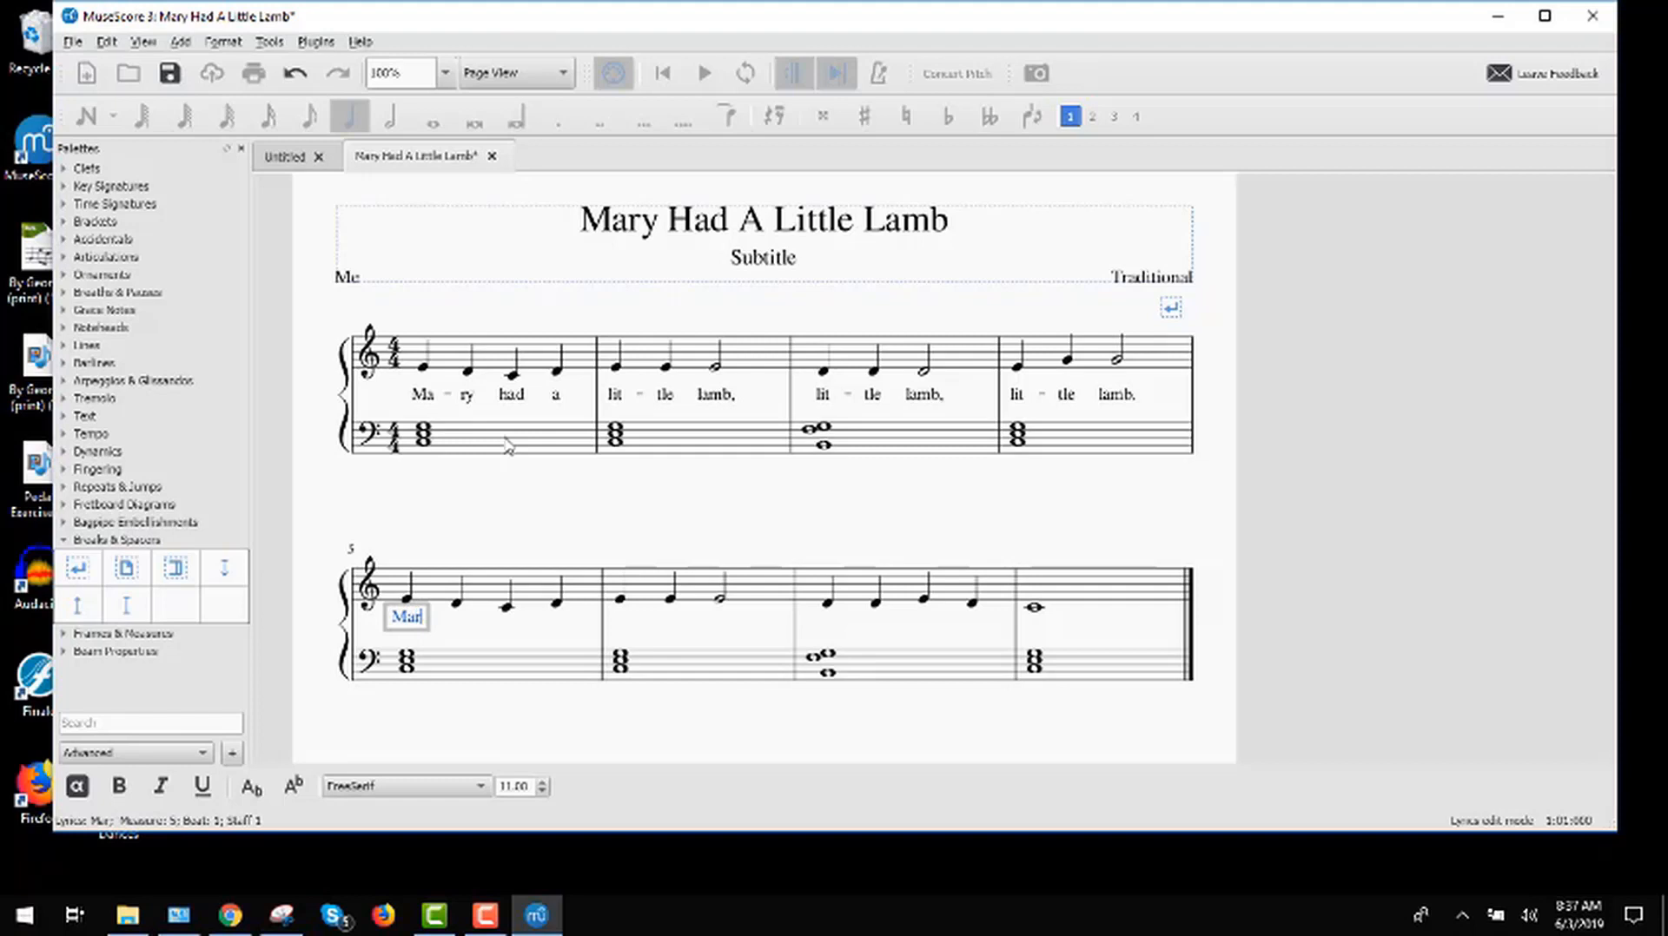
pyautogui.press('BackSpace')
pyautogui.press('-')
pyautogui.write('ry')
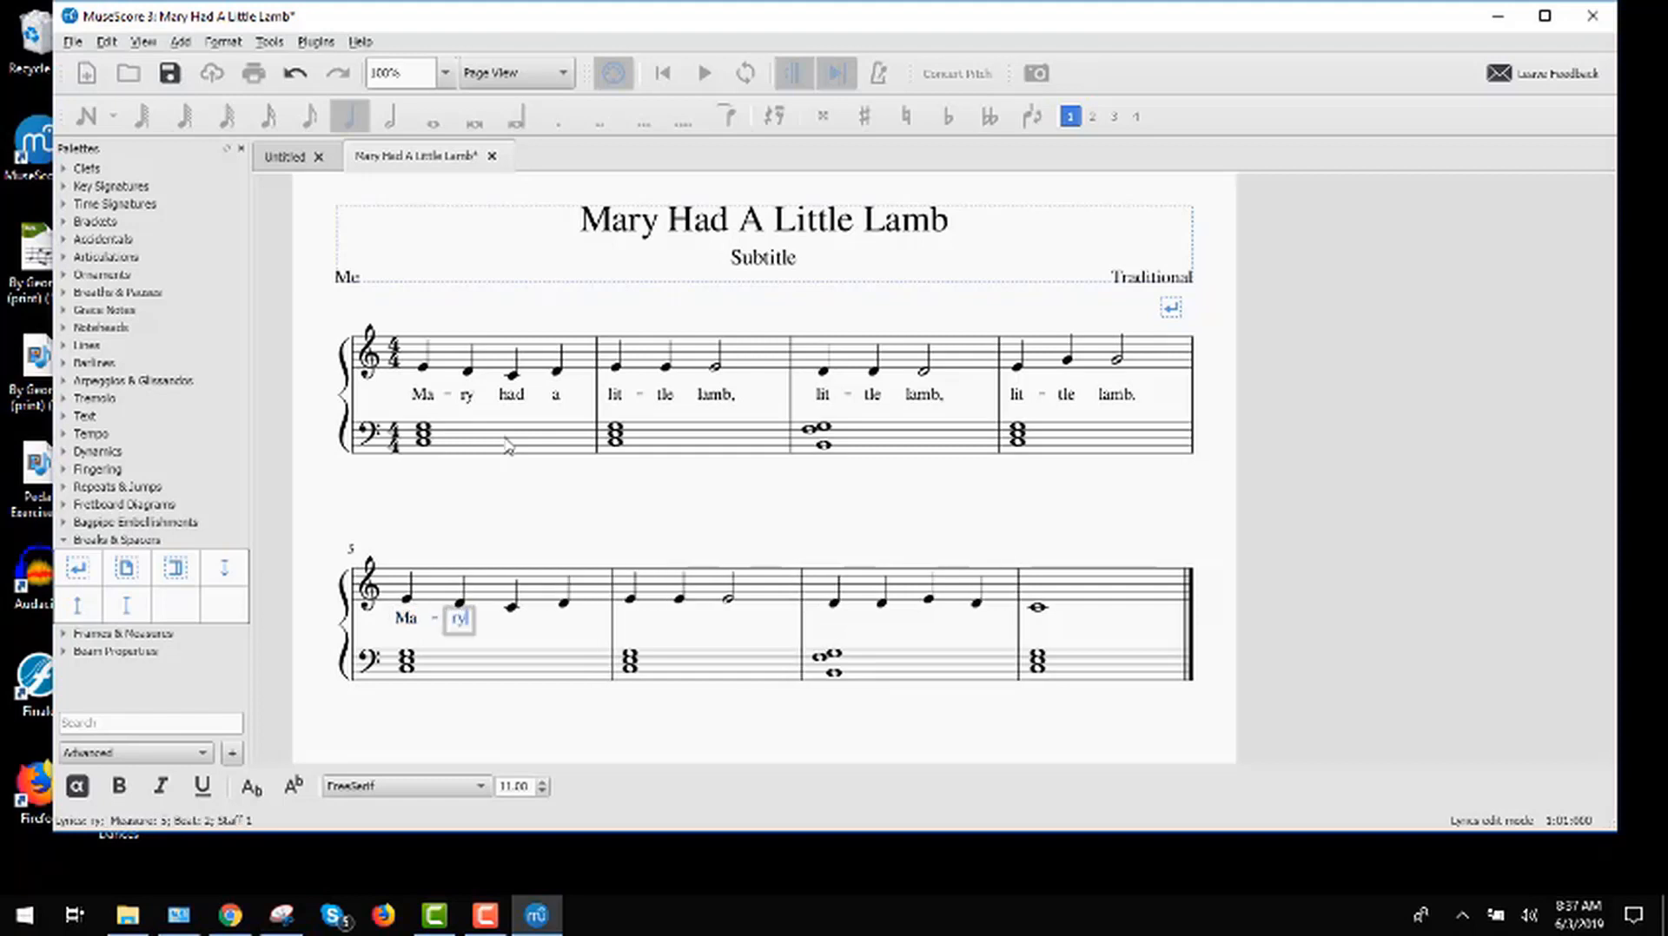
pyautogui.press('space')
pyautogui.write('had')
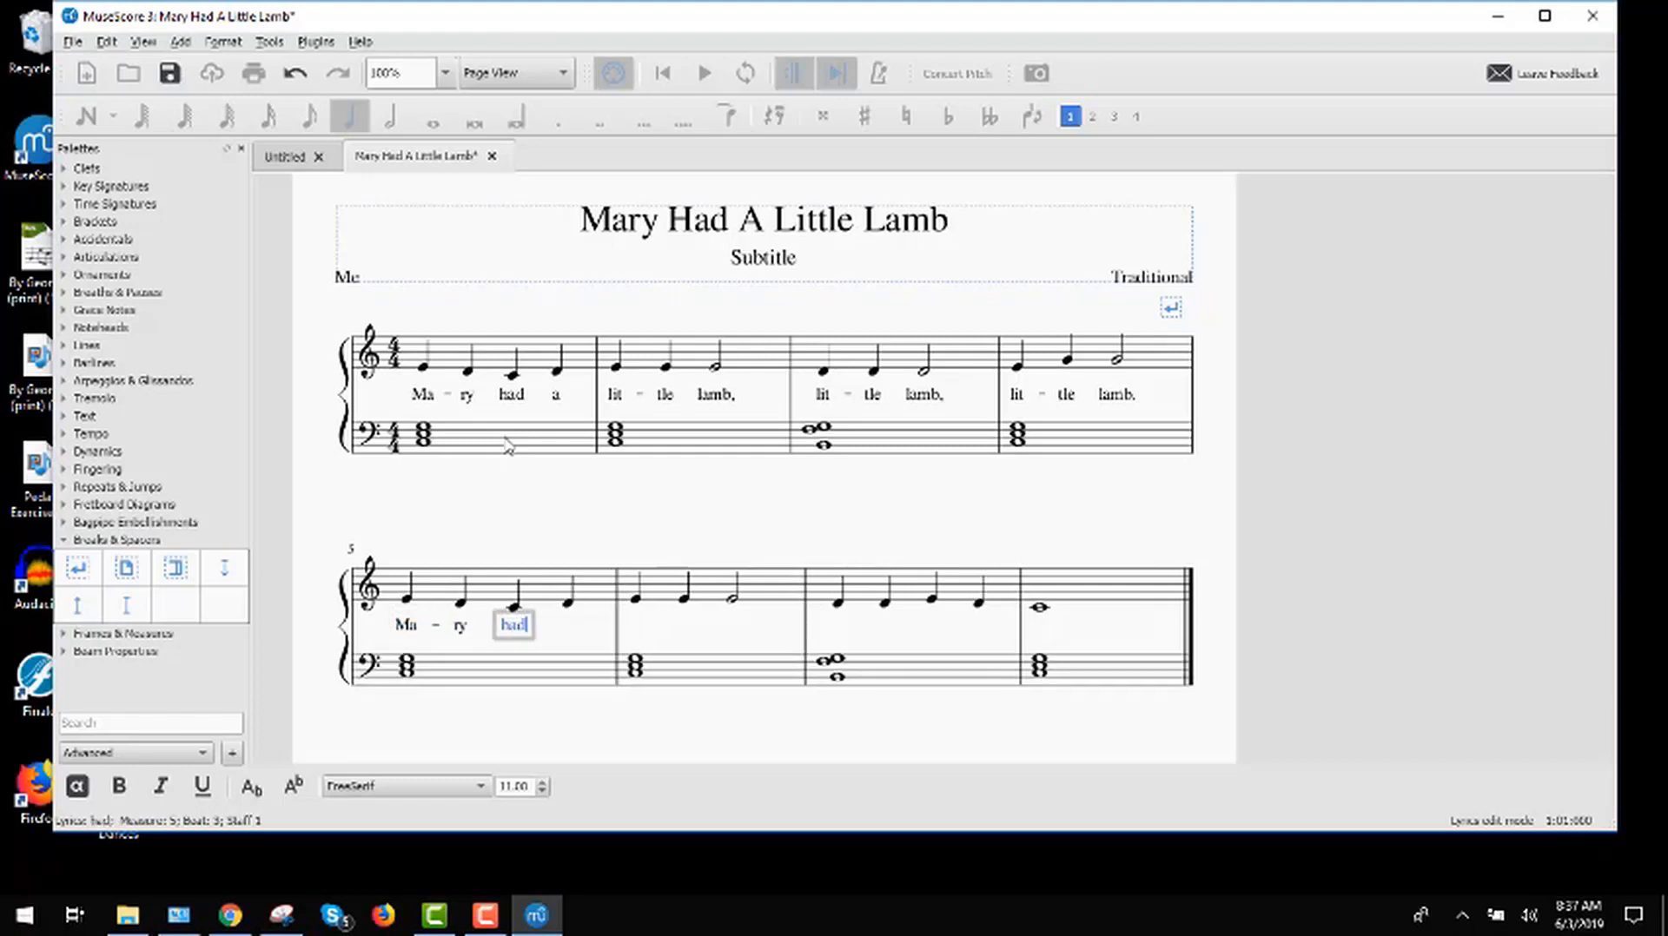
pyautogui.press('space')
pyautogui.write('a')
pyautogui.press('space')
# Step: Add the lyrics "lit-tle lamb" under the treble notes of measure 6
pyautogui.write('lit')
pyautogui.press('-')
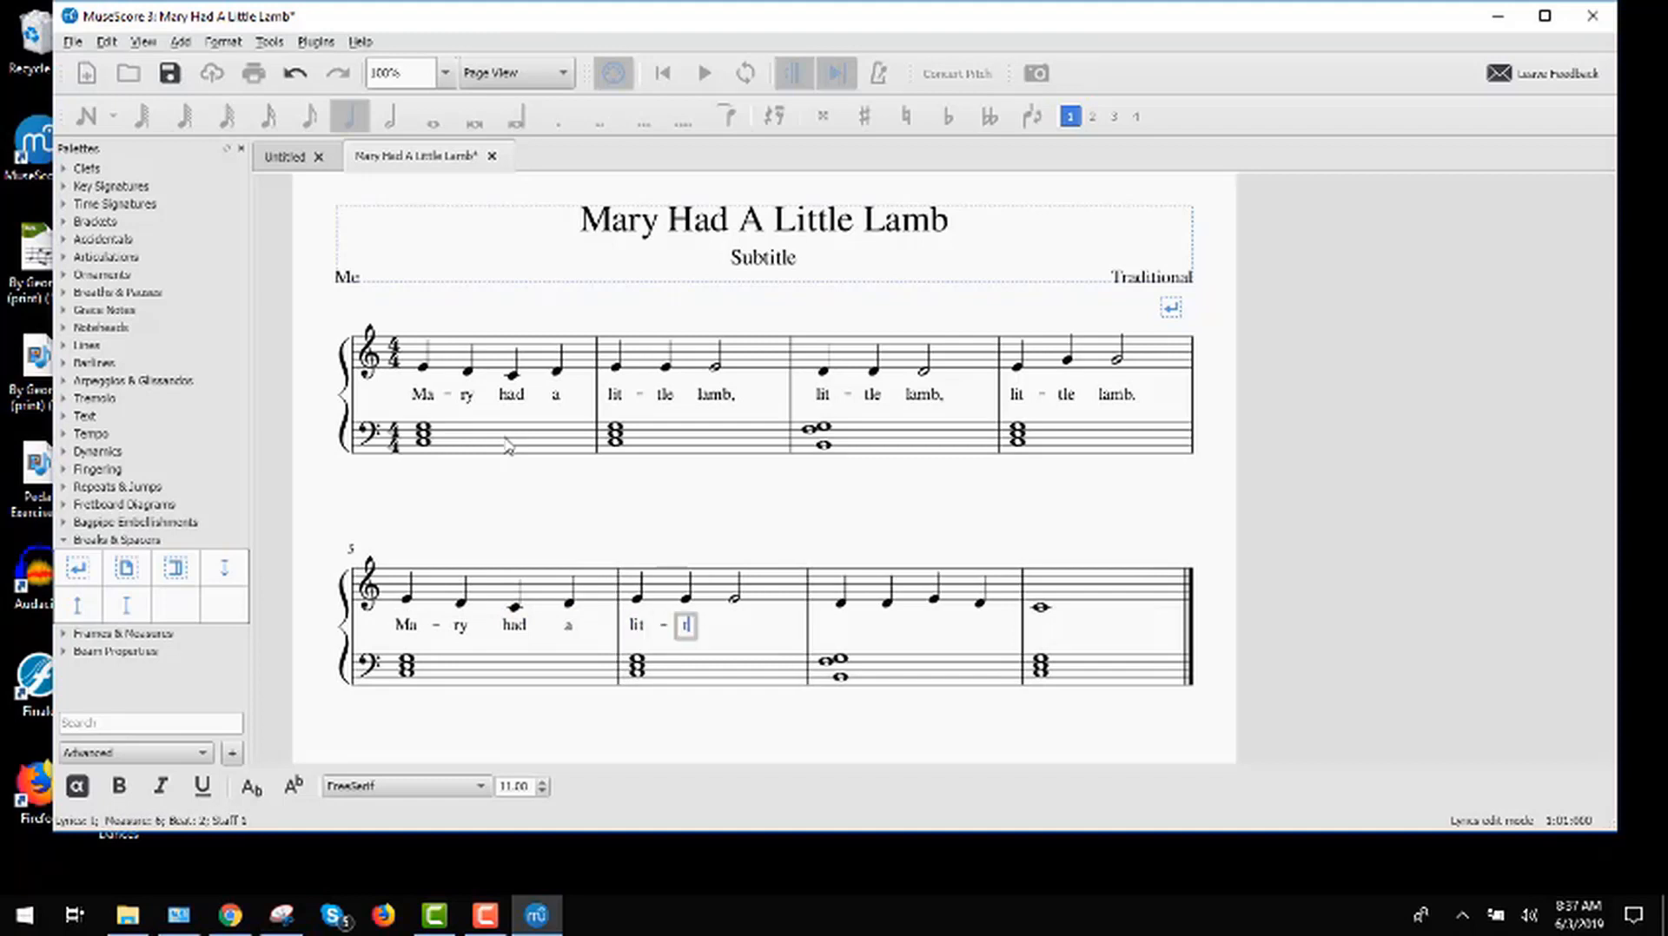
pyautogui.write('tle')
pyautogui.press('space')
pyautogui.write('lamb')
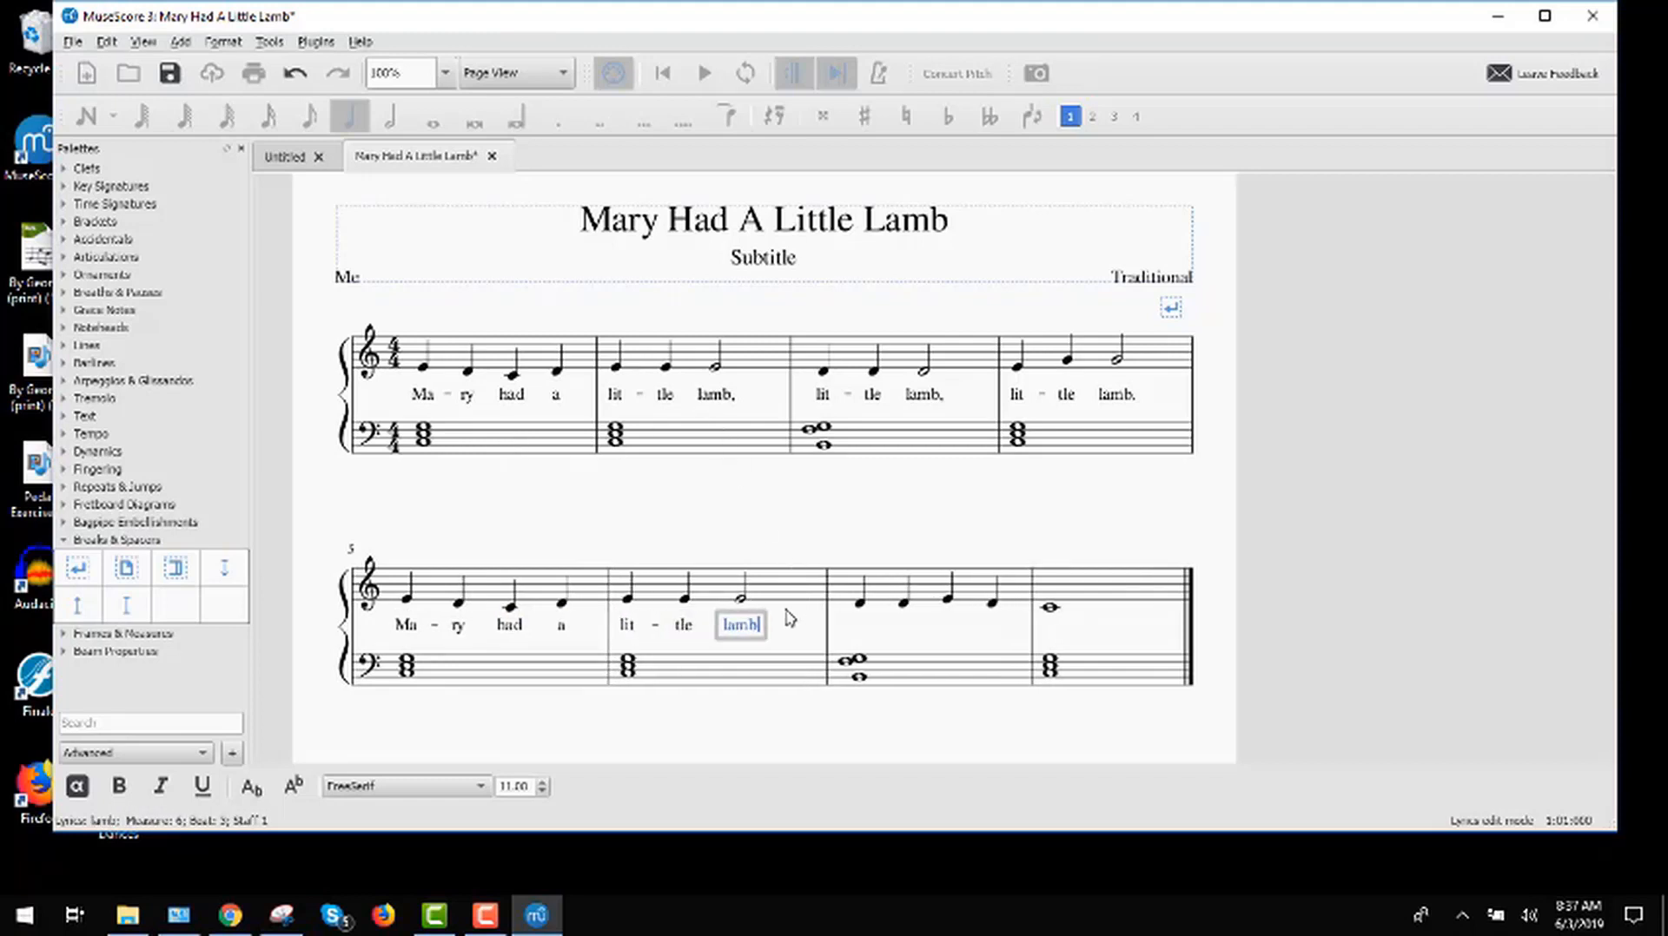
pyautogui.press('space')
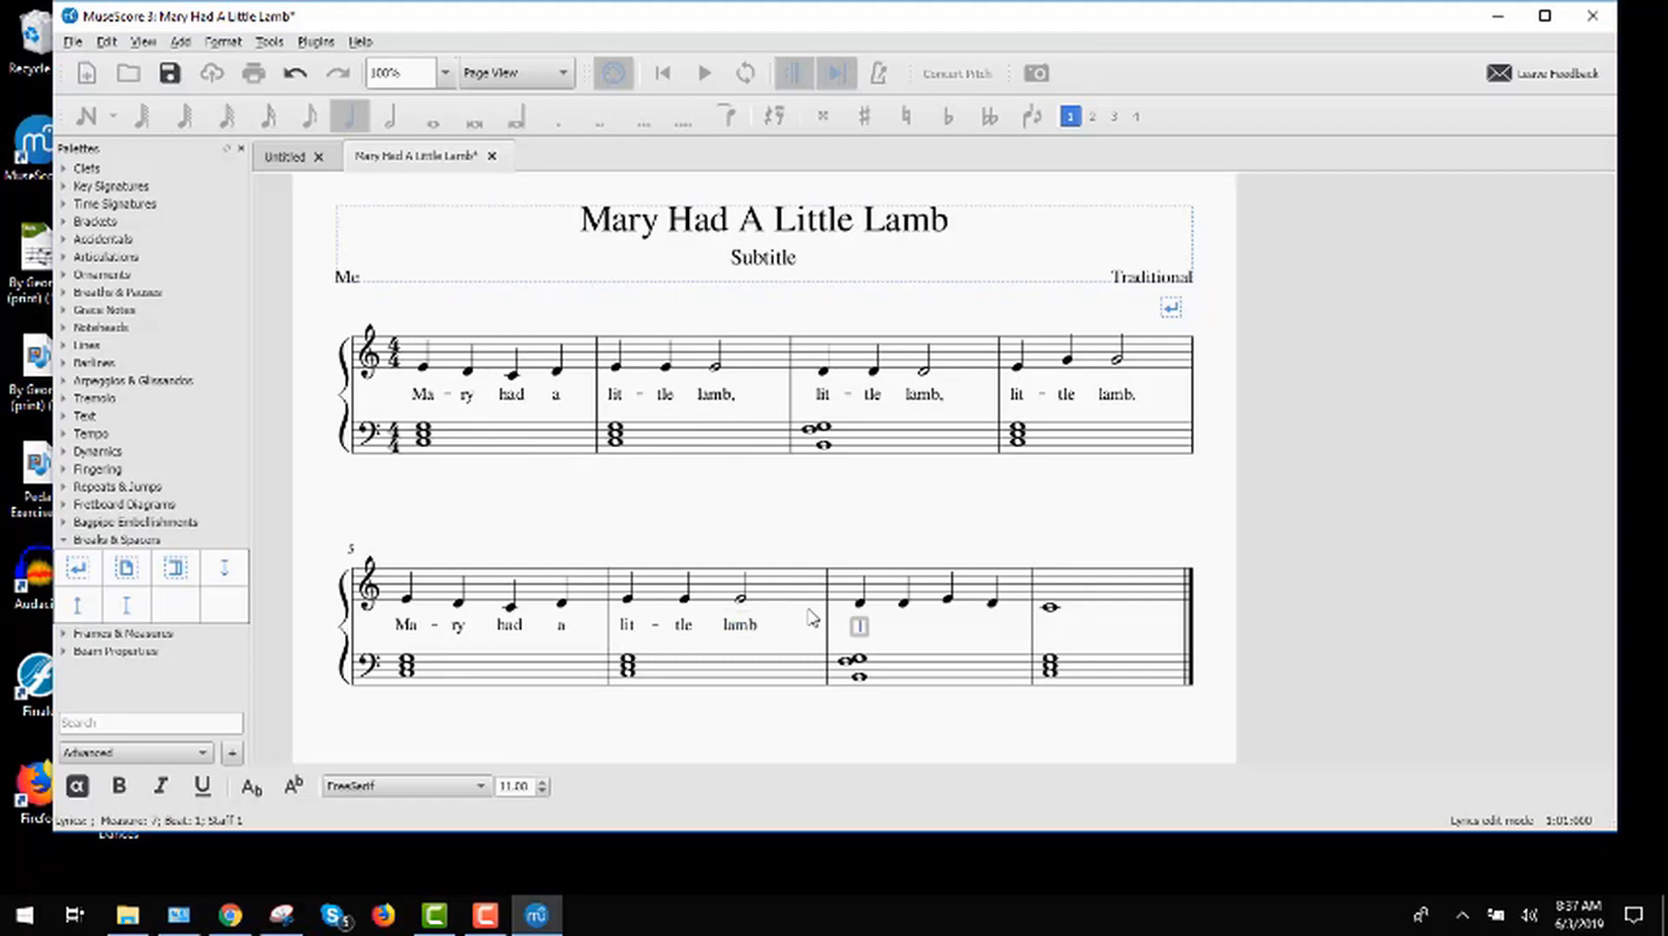
# Step: Add the lyrics "fleece was white as snow." under the treble notes of measures 7 and 8
pyautogui.write('fleece')
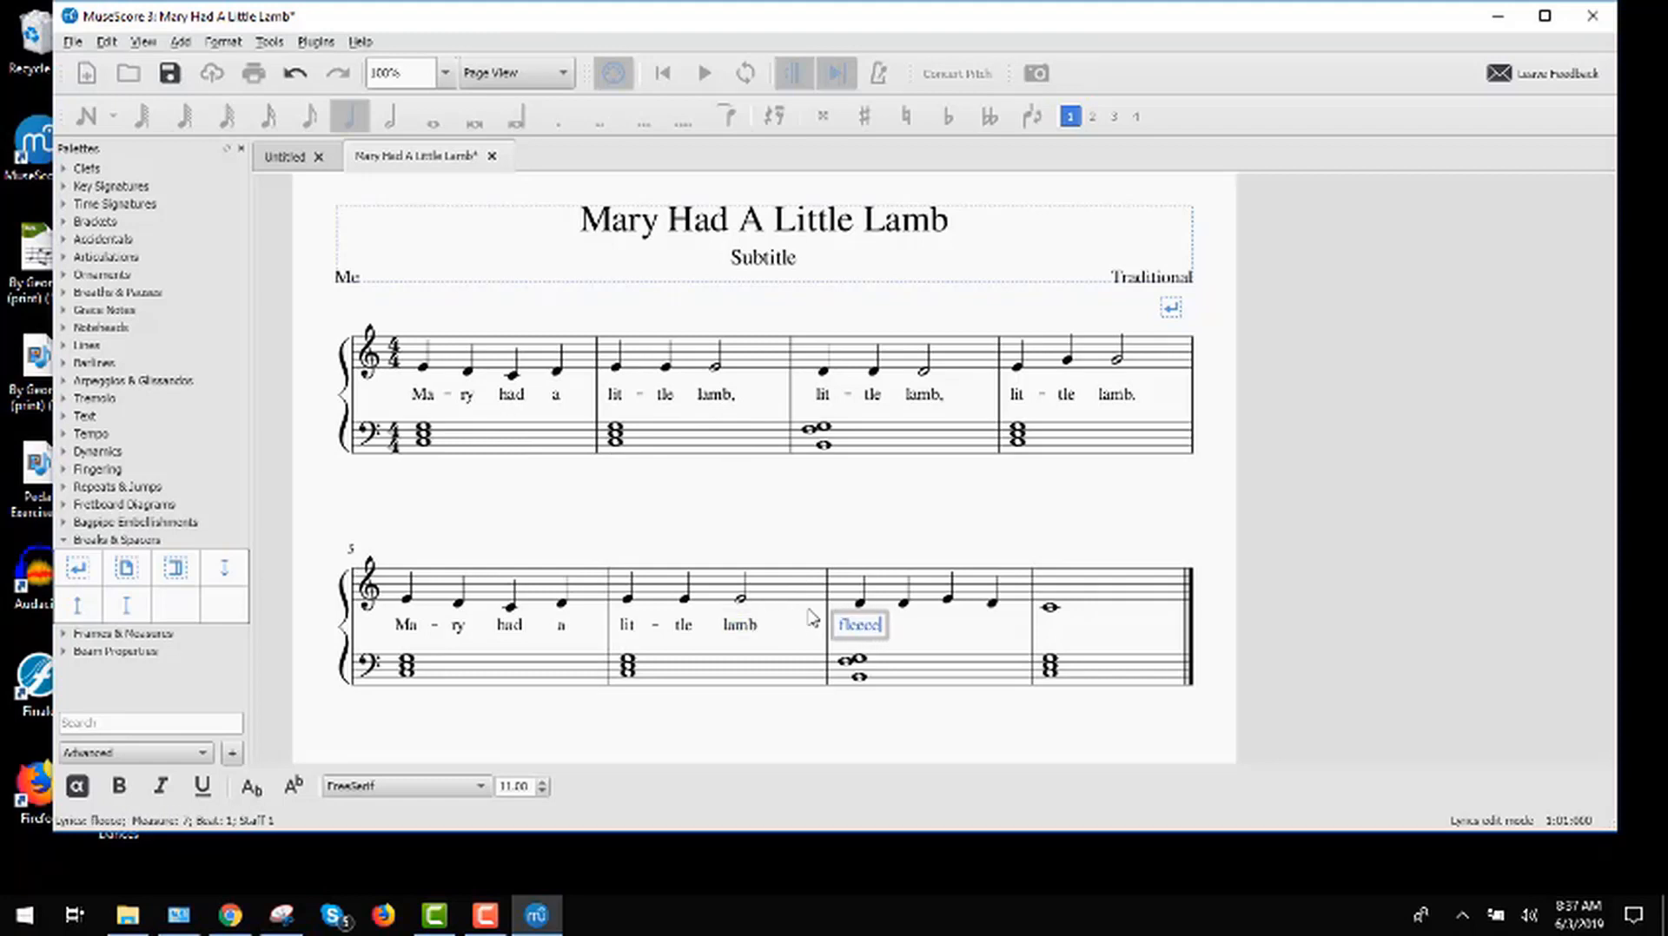
pyautogui.press('space')
pyautogui.write('was')
pyautogui.press('space')
pyautogui.write('white')
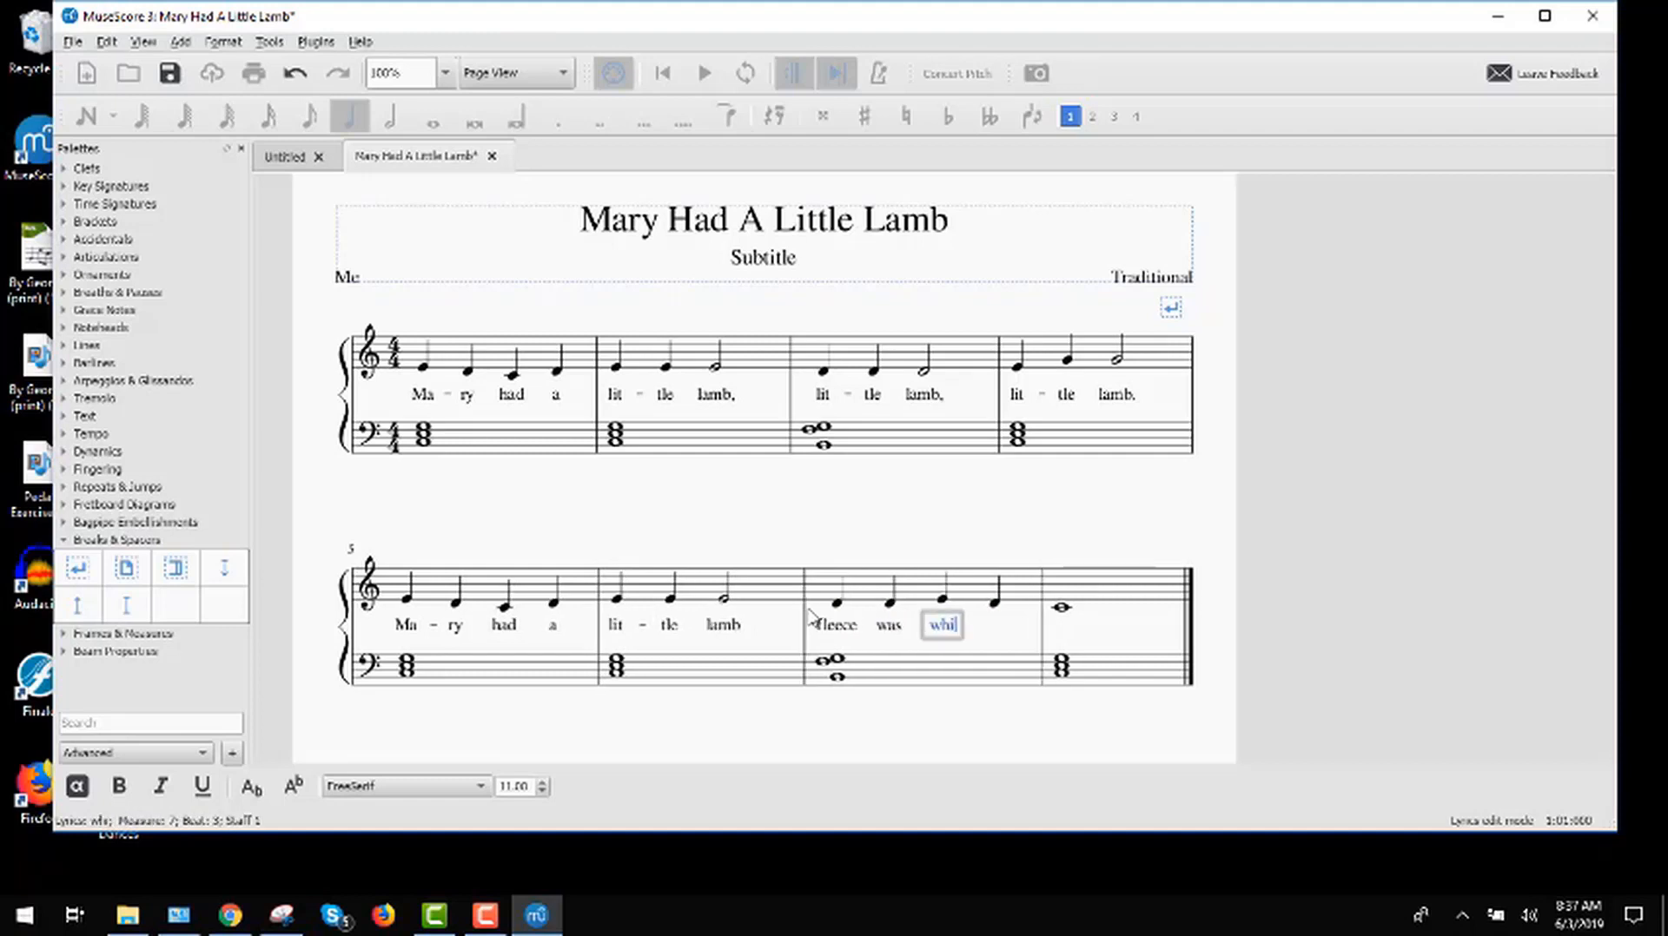
pyautogui.press('space')
pyautogui.write('as')
pyautogui.press('space')
pyautogui.write('snow')
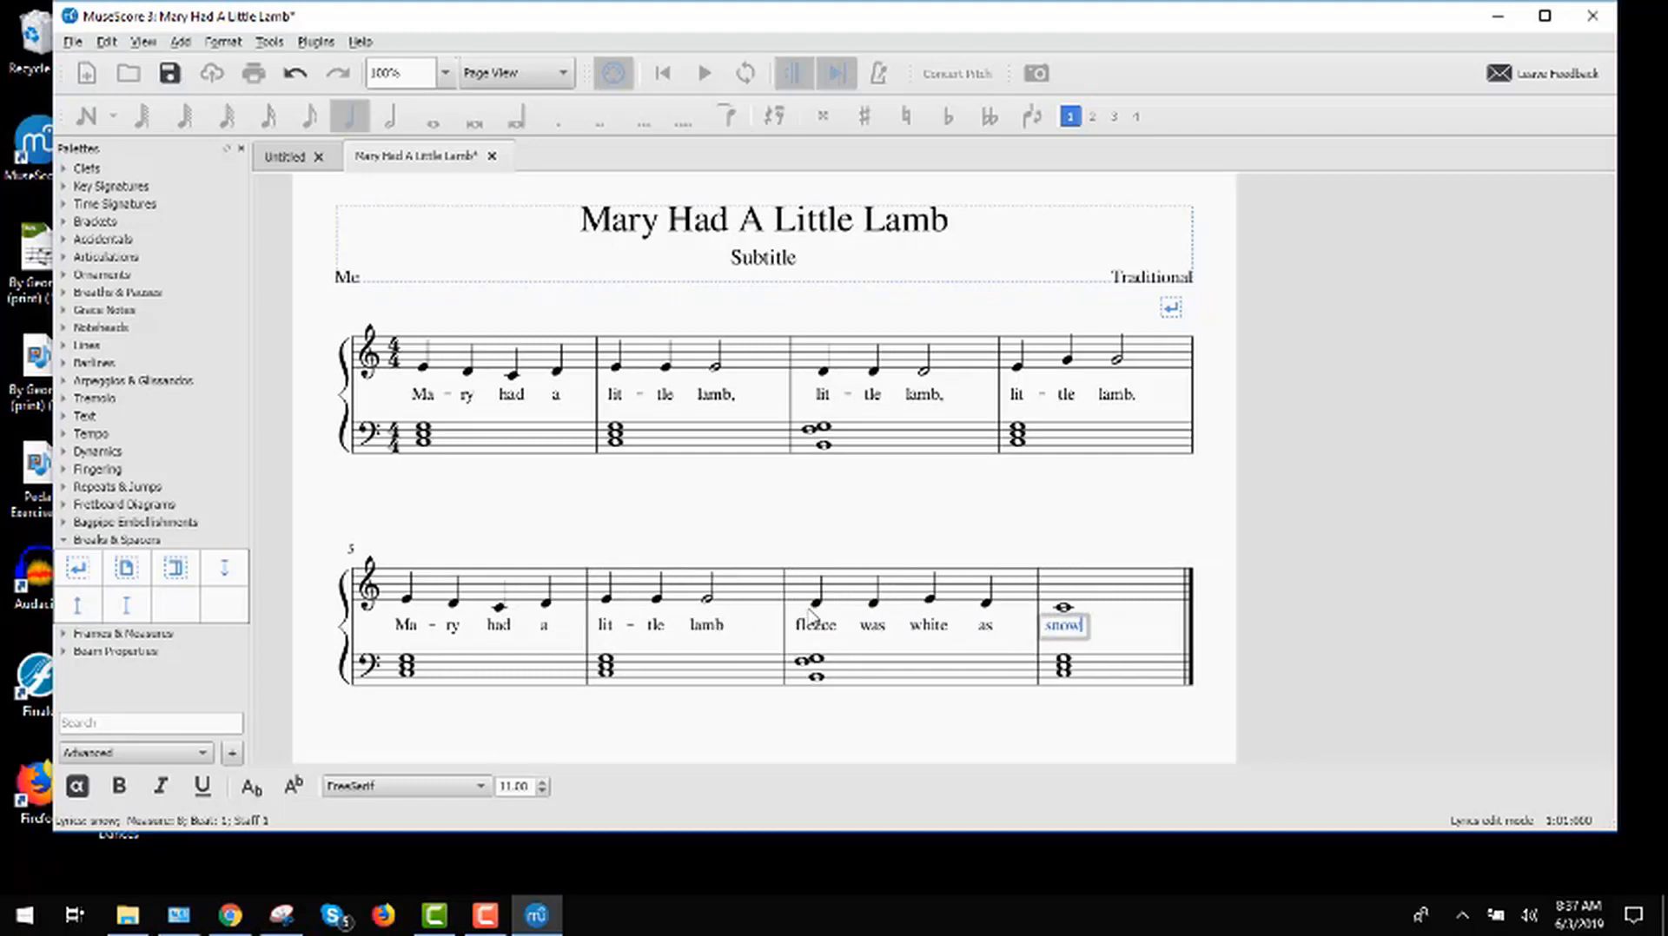
pyautogui.write('.')
# Step: Shorten the treble half note in measure 6 to a quarter note and enter a quarter-note E on beat 4
pyautogui.click(708, 603)
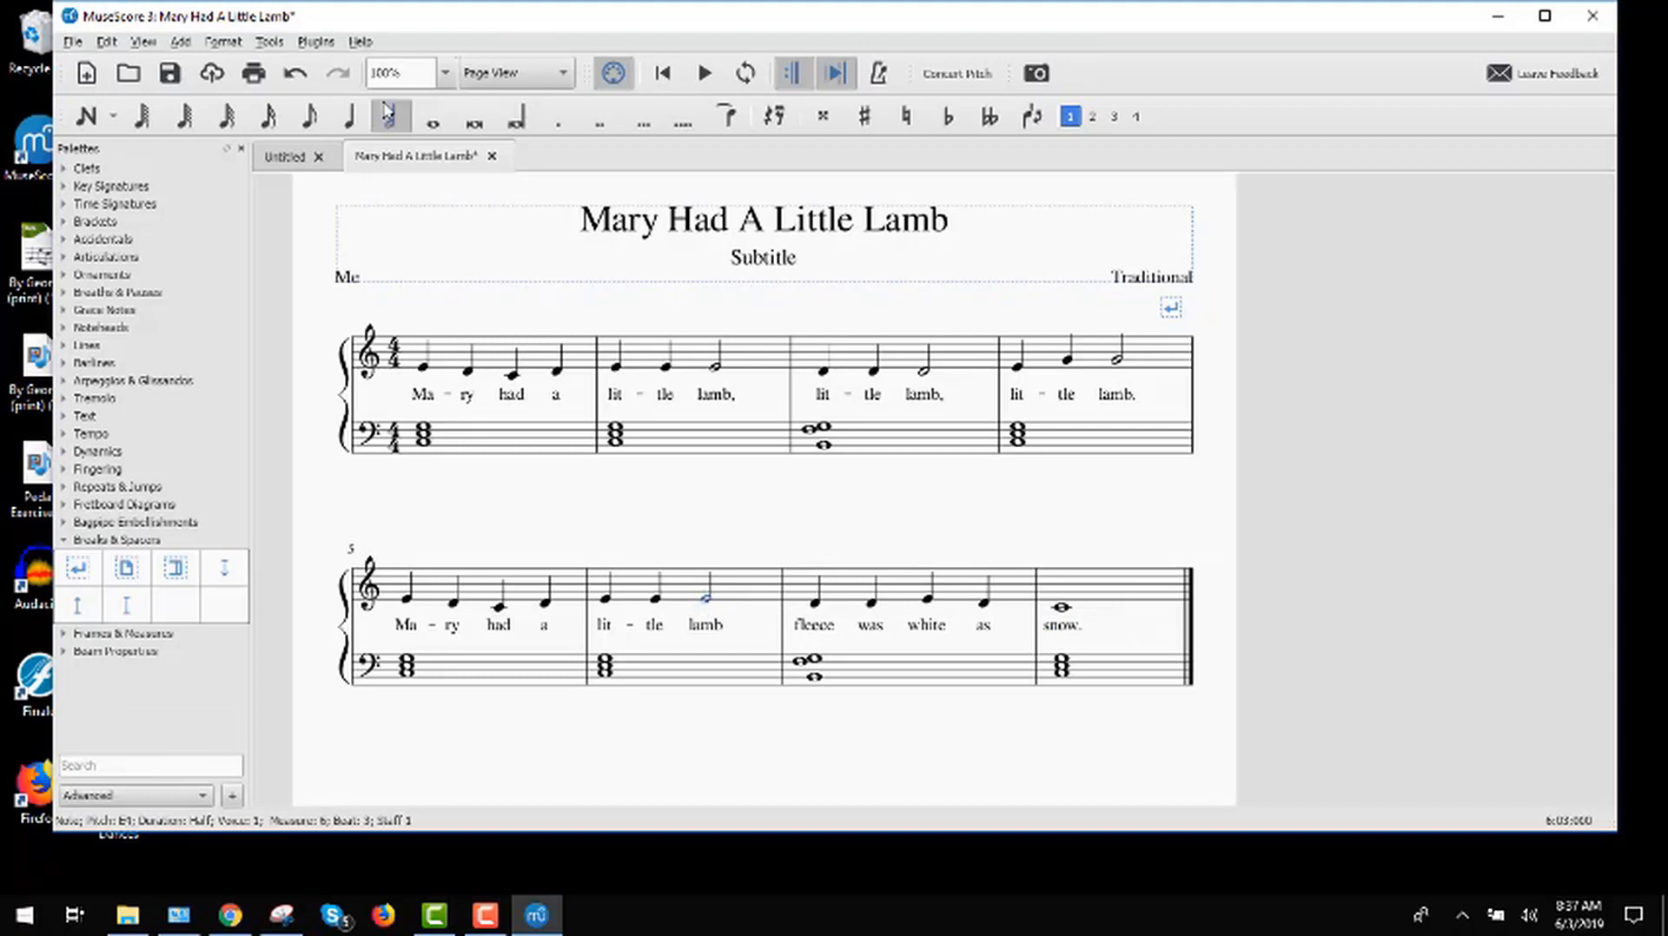
pyautogui.press('5')
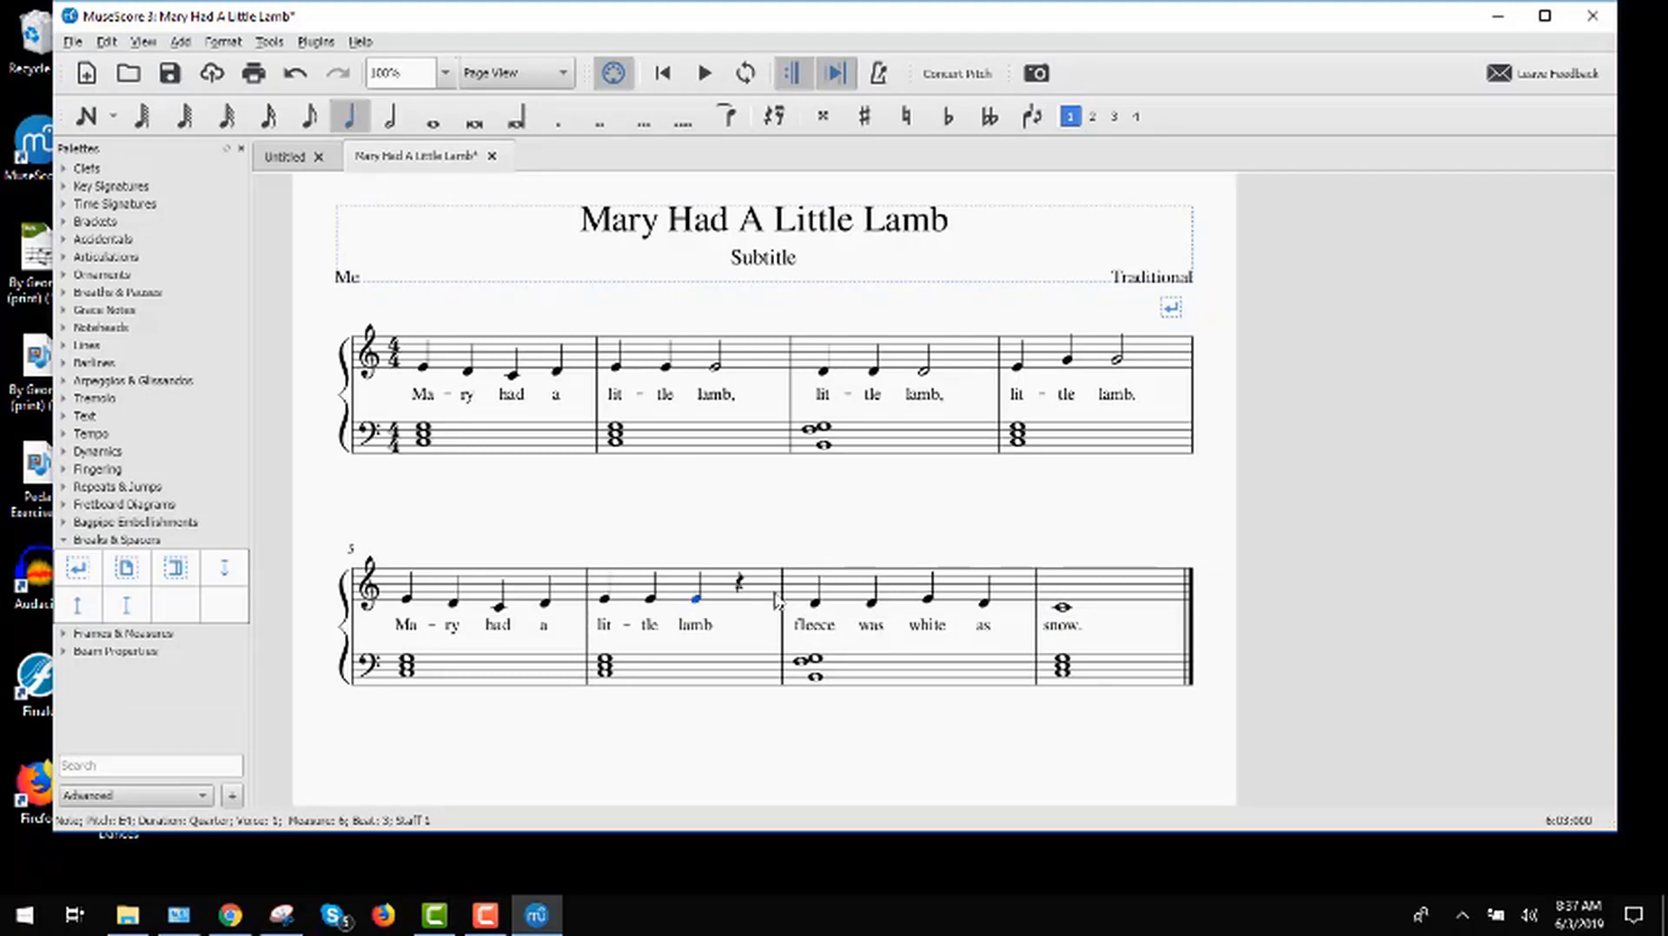
pyautogui.click(738, 583)
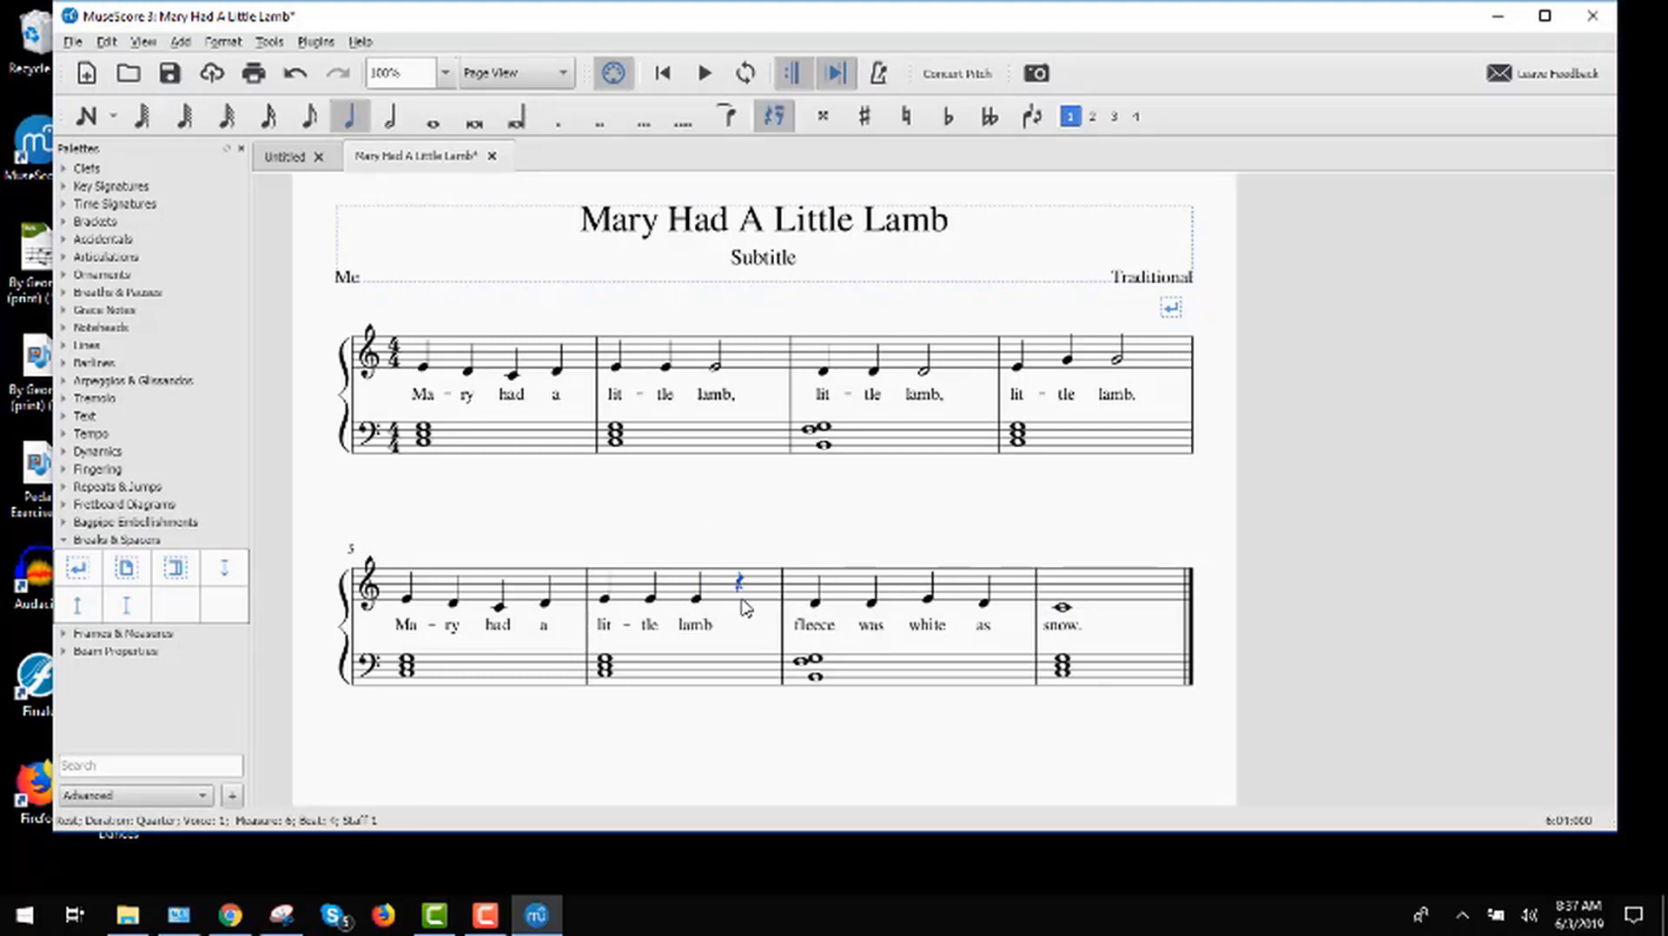
pyautogui.click(87, 115)
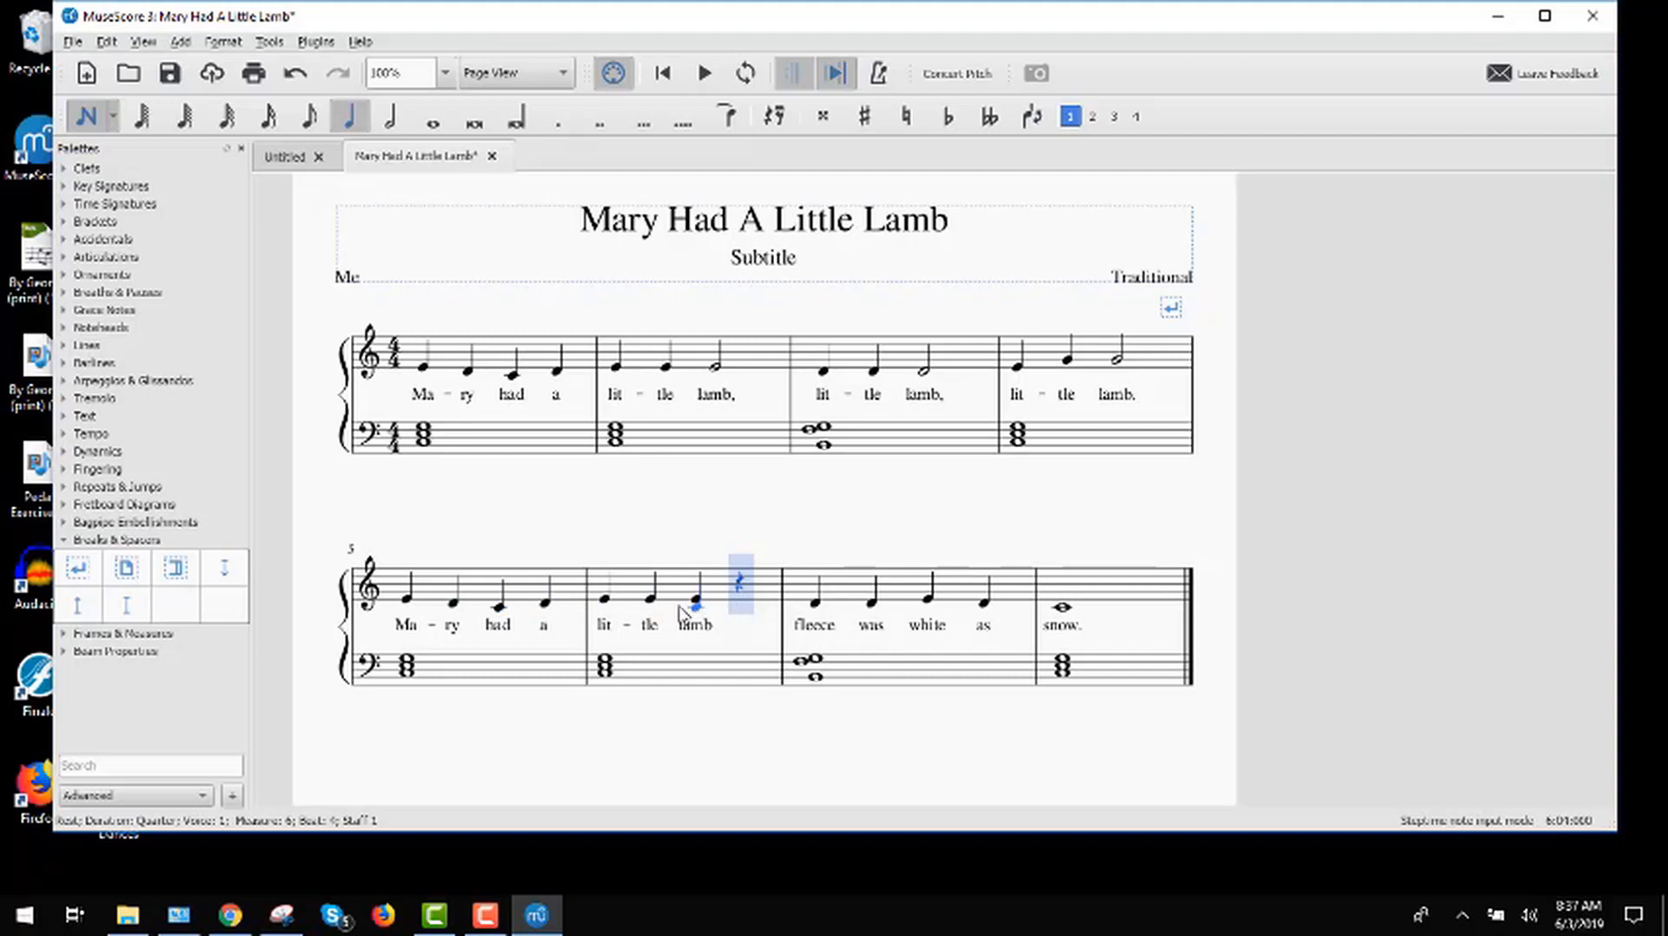
pyautogui.click(728, 605)
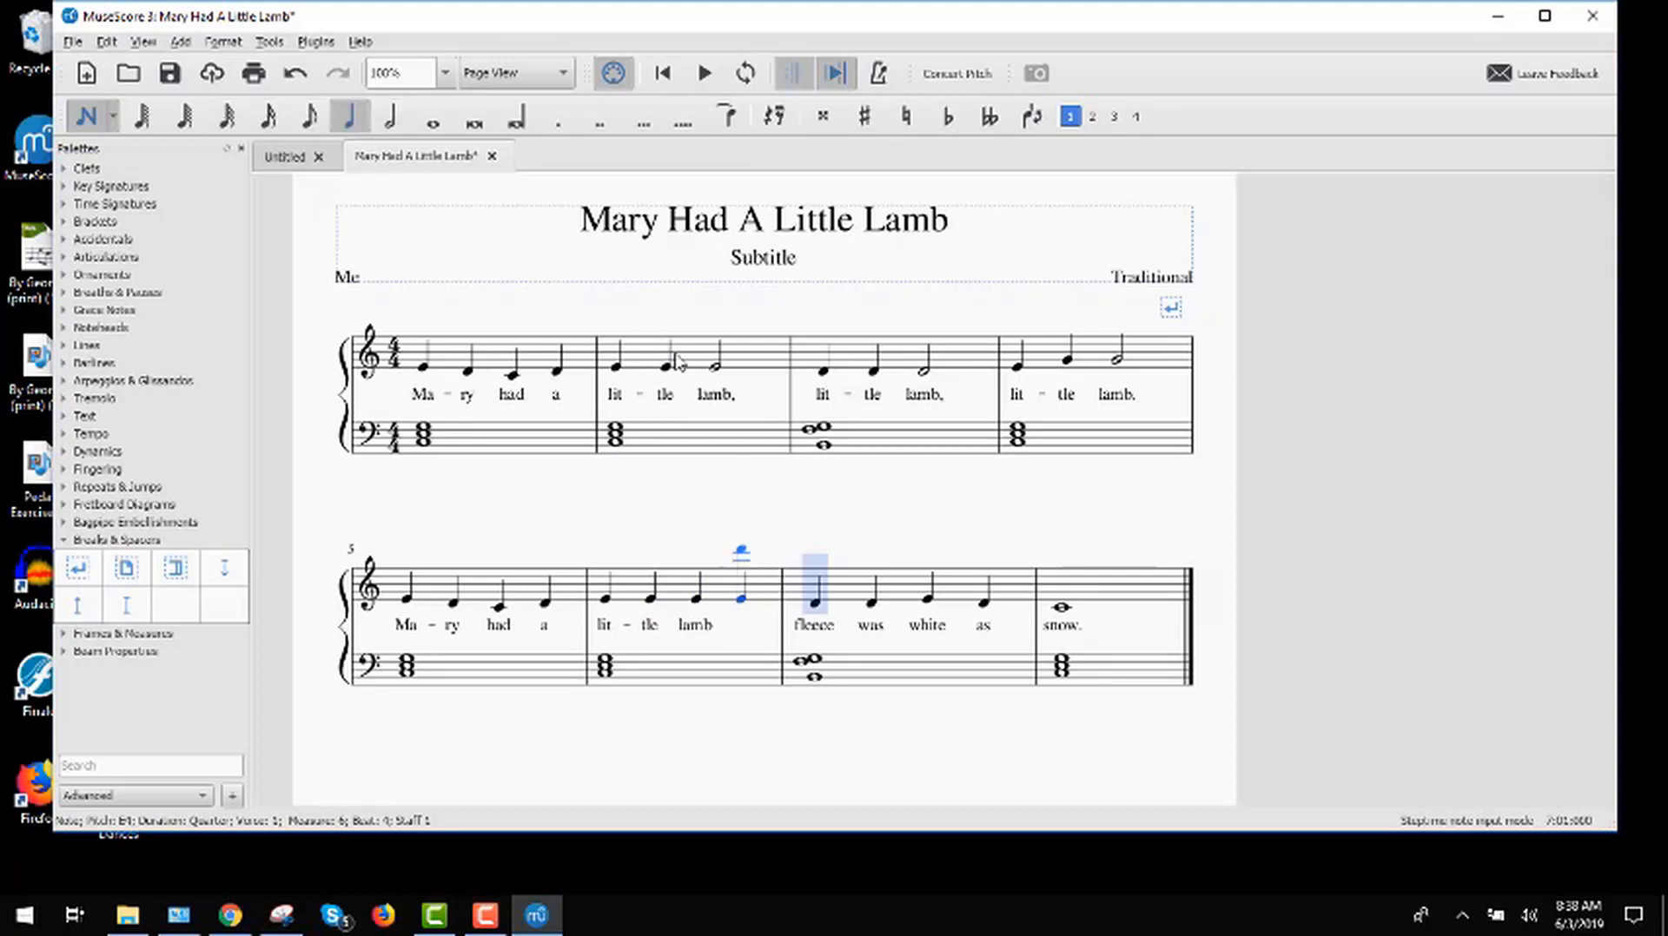
pyautogui.click(101, 117)
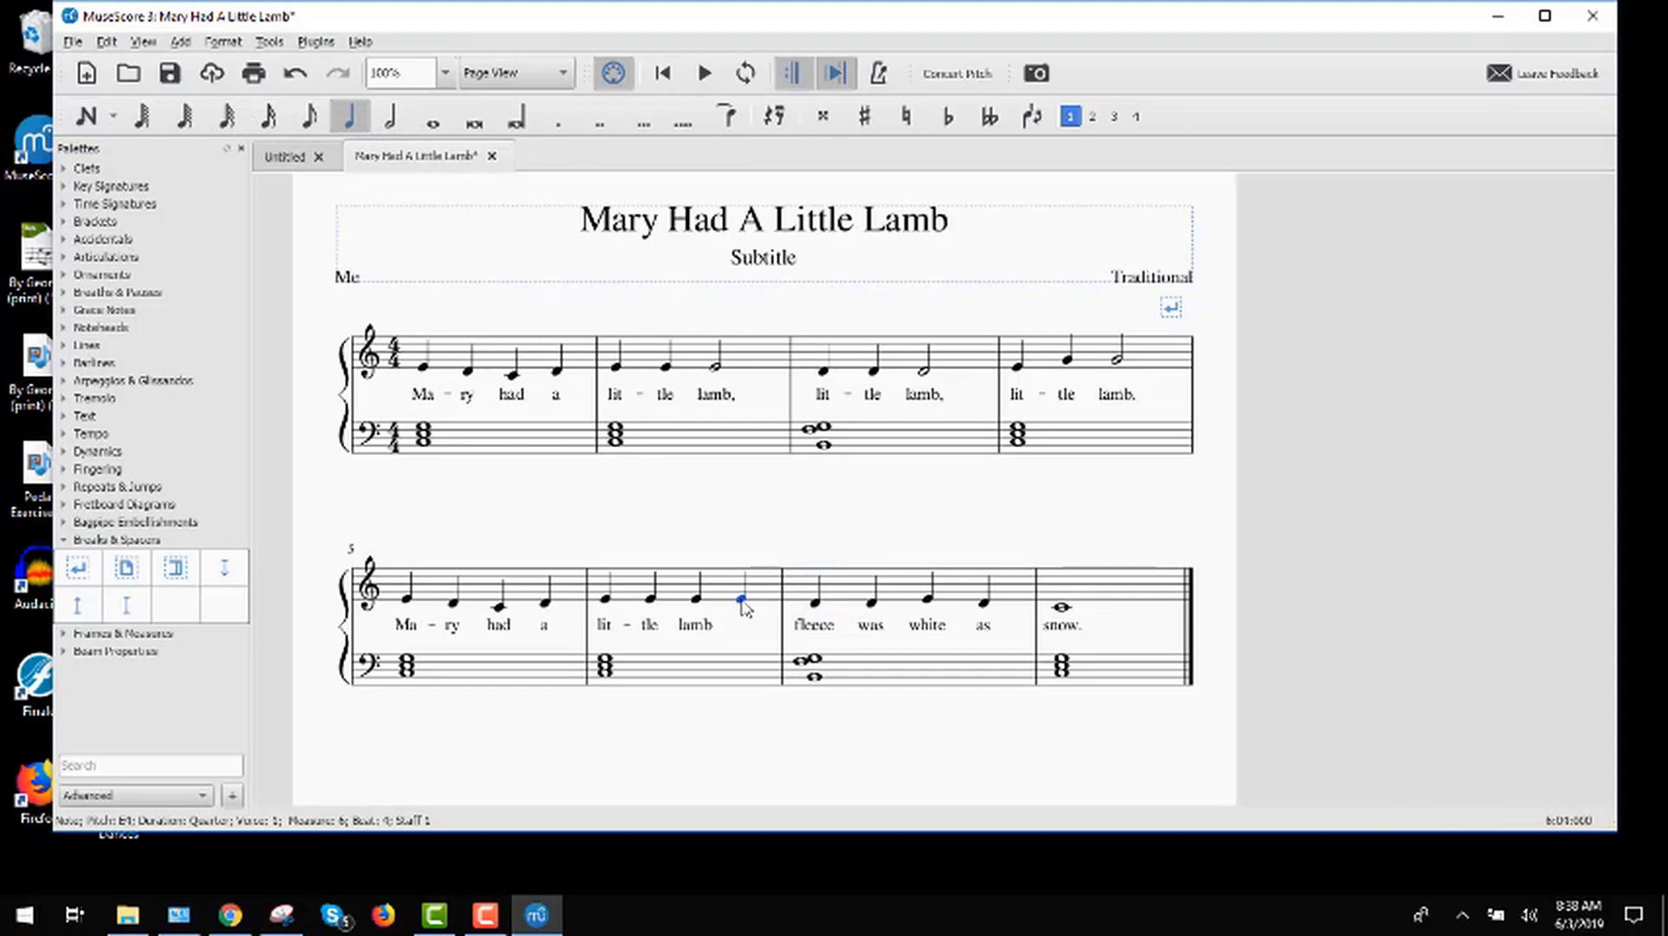
# Step: Add the lyric "whose" under the treble note on beat 4 of measure 6
pyautogui.hotkey('ctrl', 'l')
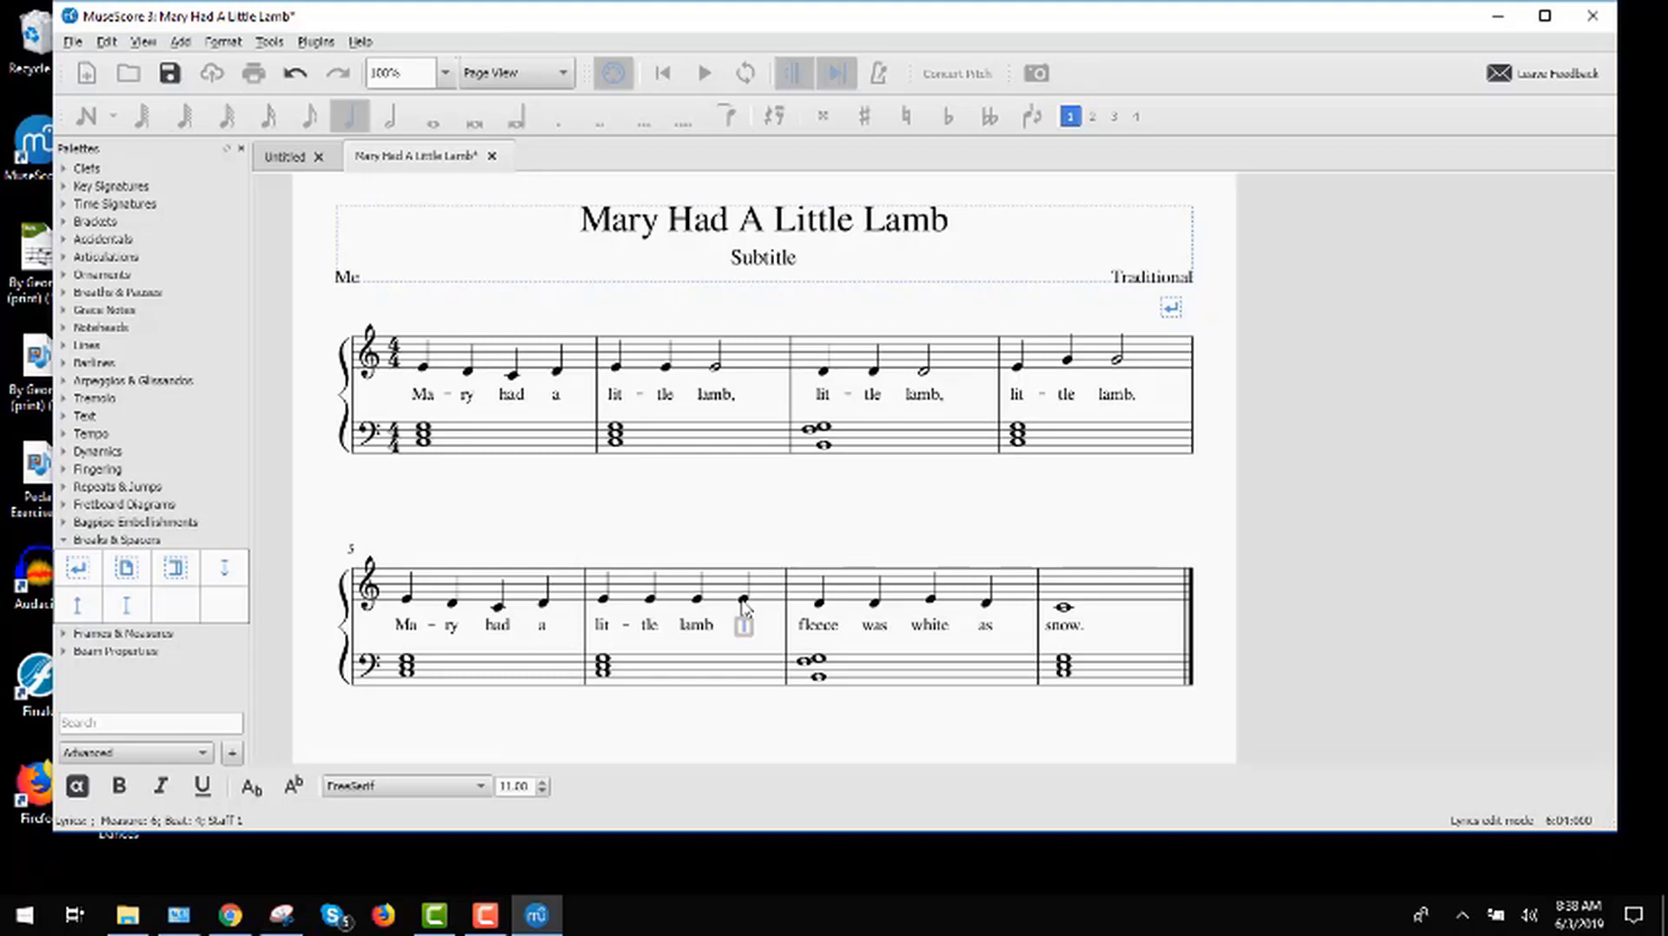
pyautogui.write('whose')
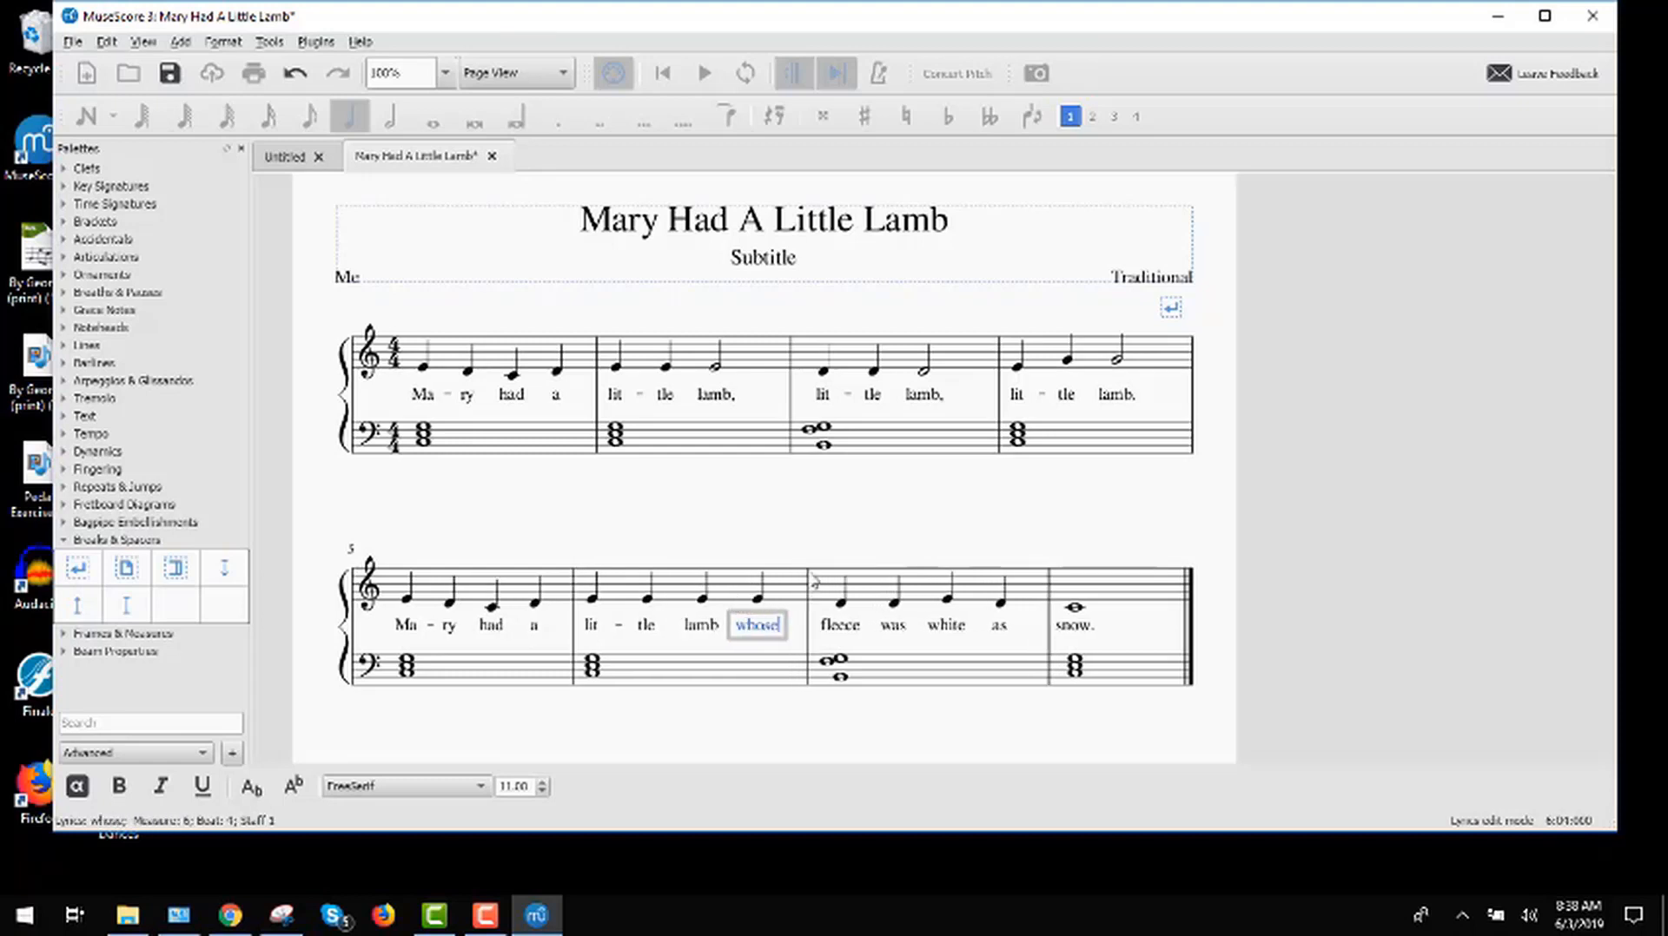
pyautogui.click(825, 509)
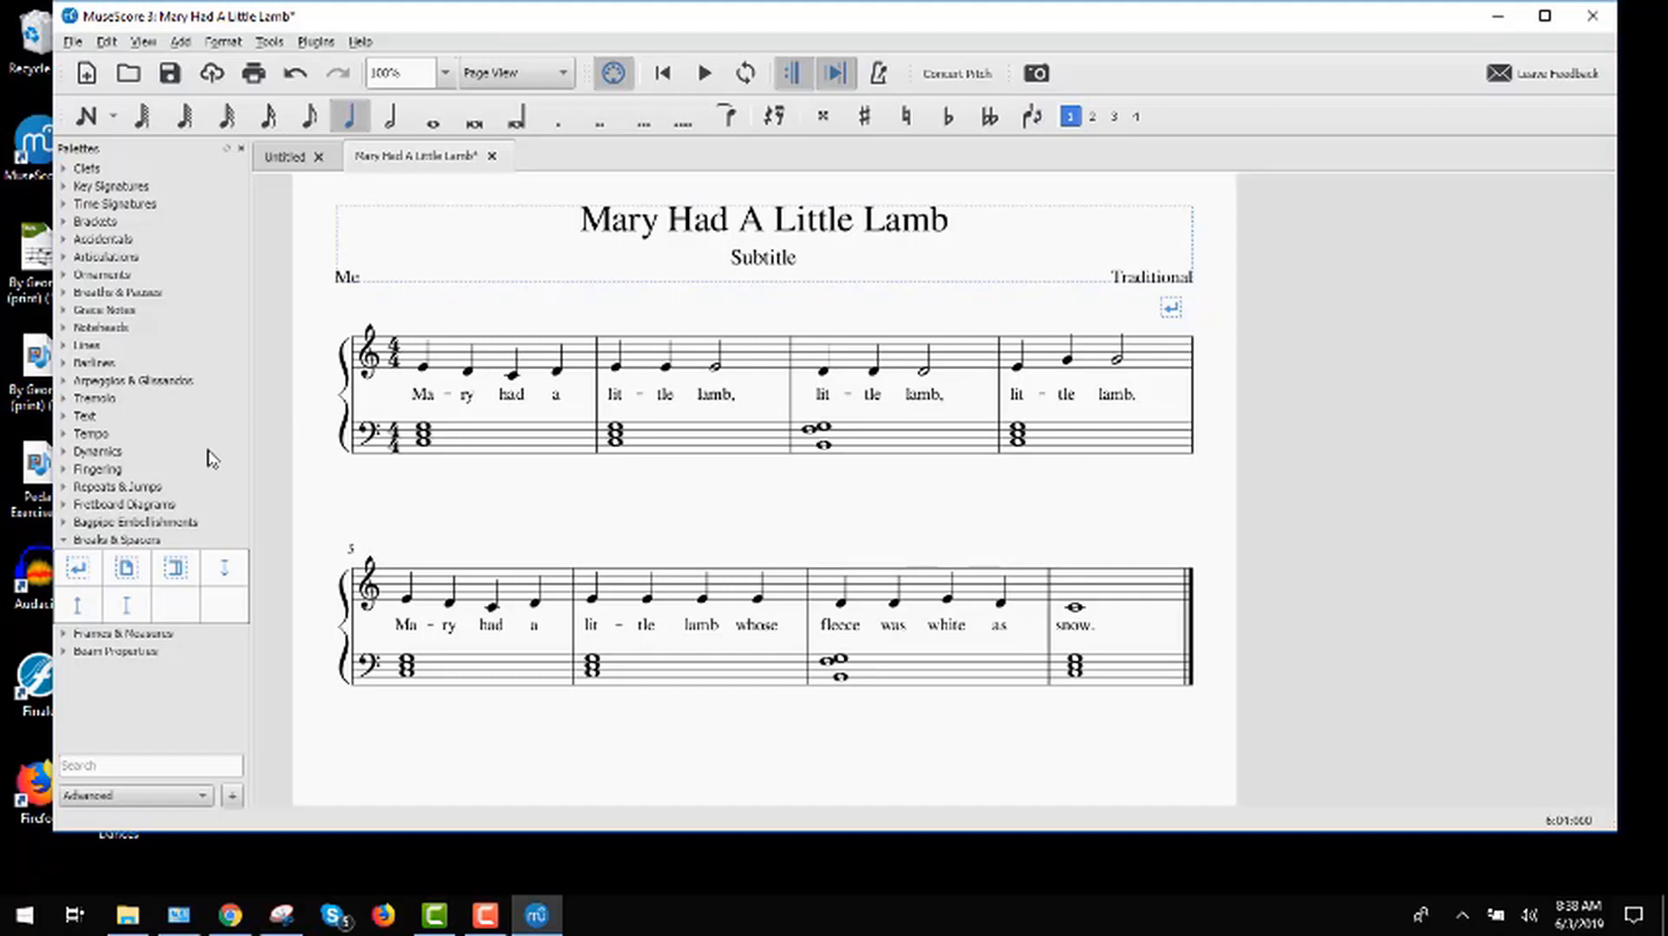
# Step: Add fingering 3 to the first treble notes of measures 1 and 5, and fingering 2 to those of measures 3 and 7
pyautogui.click(65, 541)
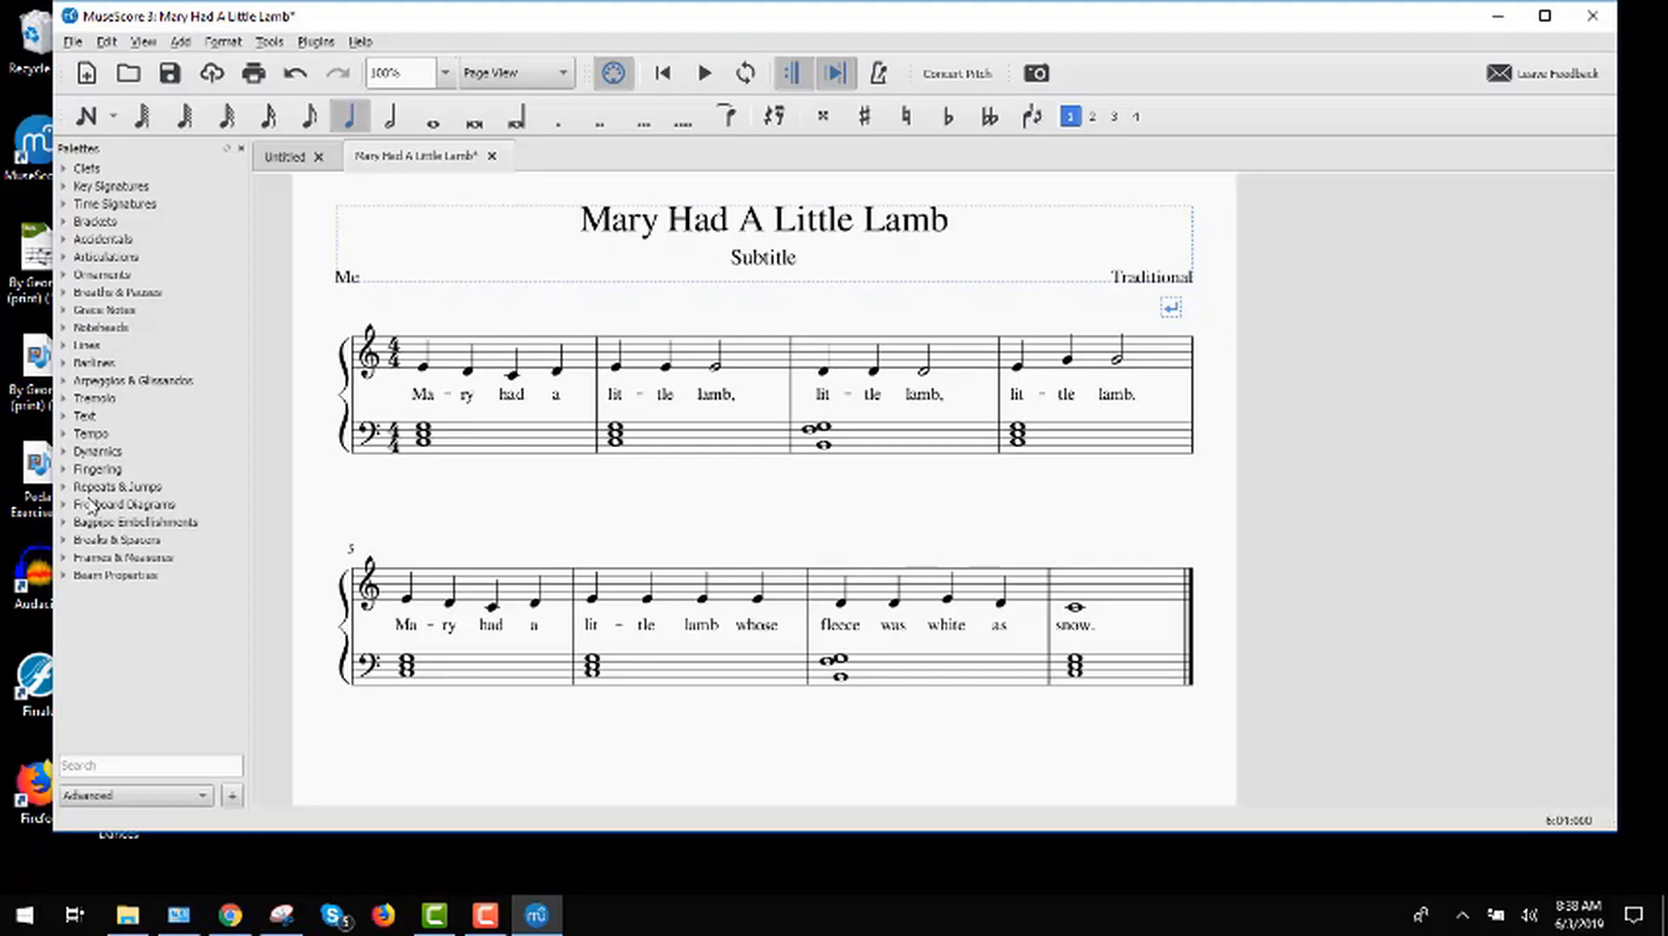
pyautogui.click(66, 471)
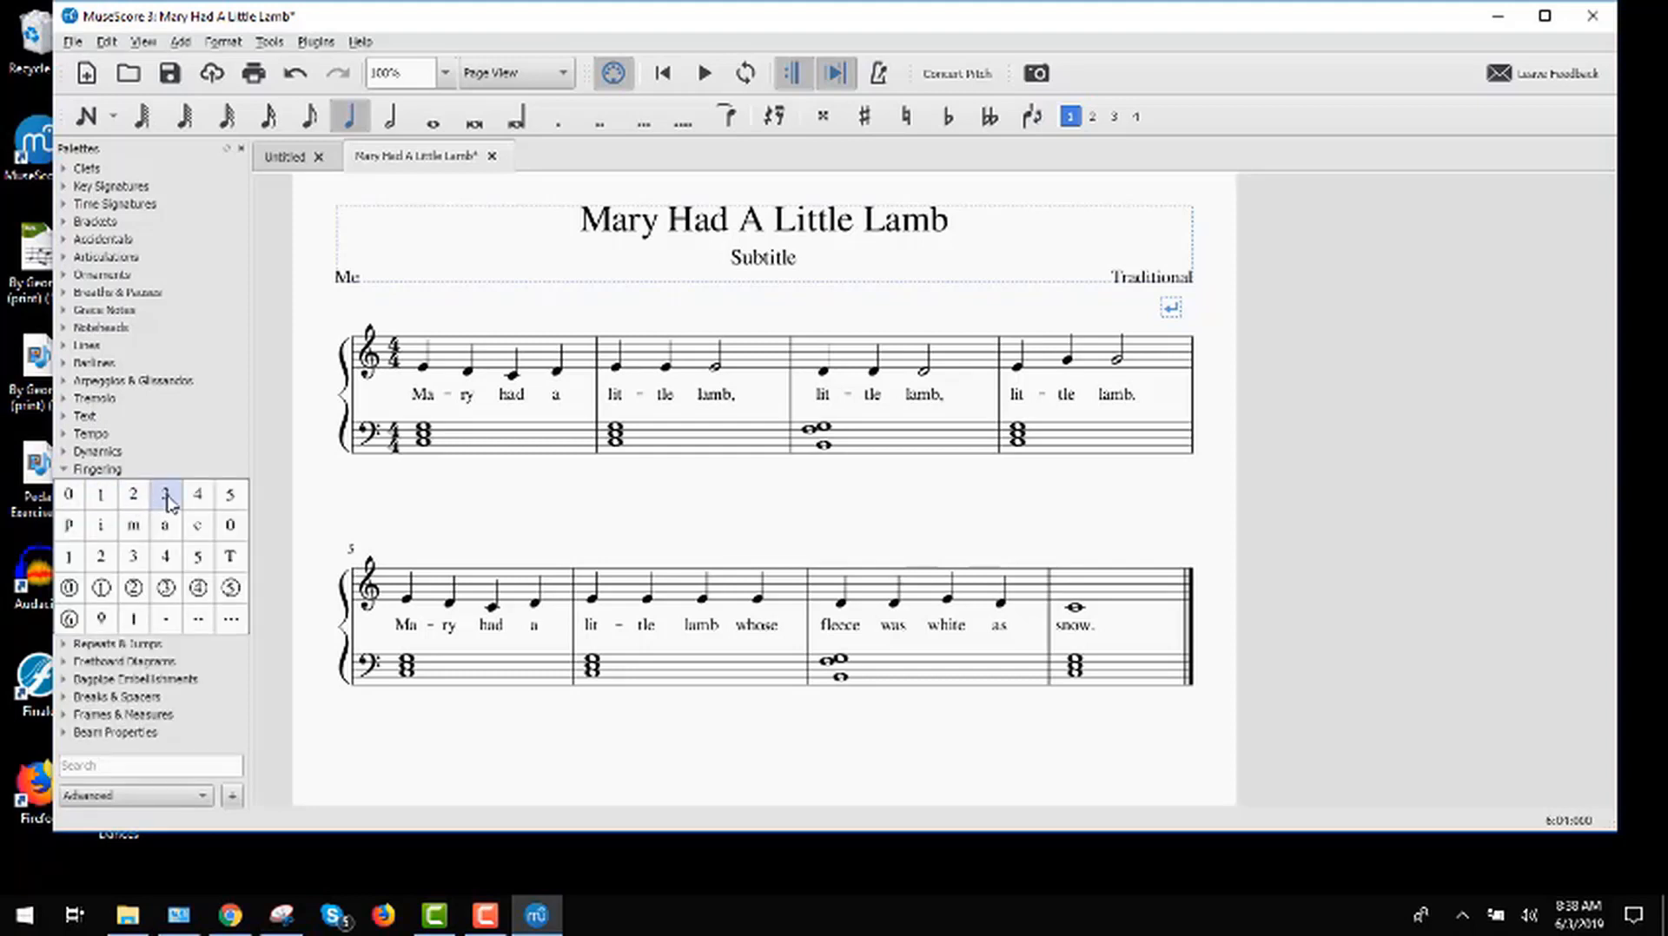
pyautogui.moveTo(168, 503); pyautogui.dragTo(423, 372)
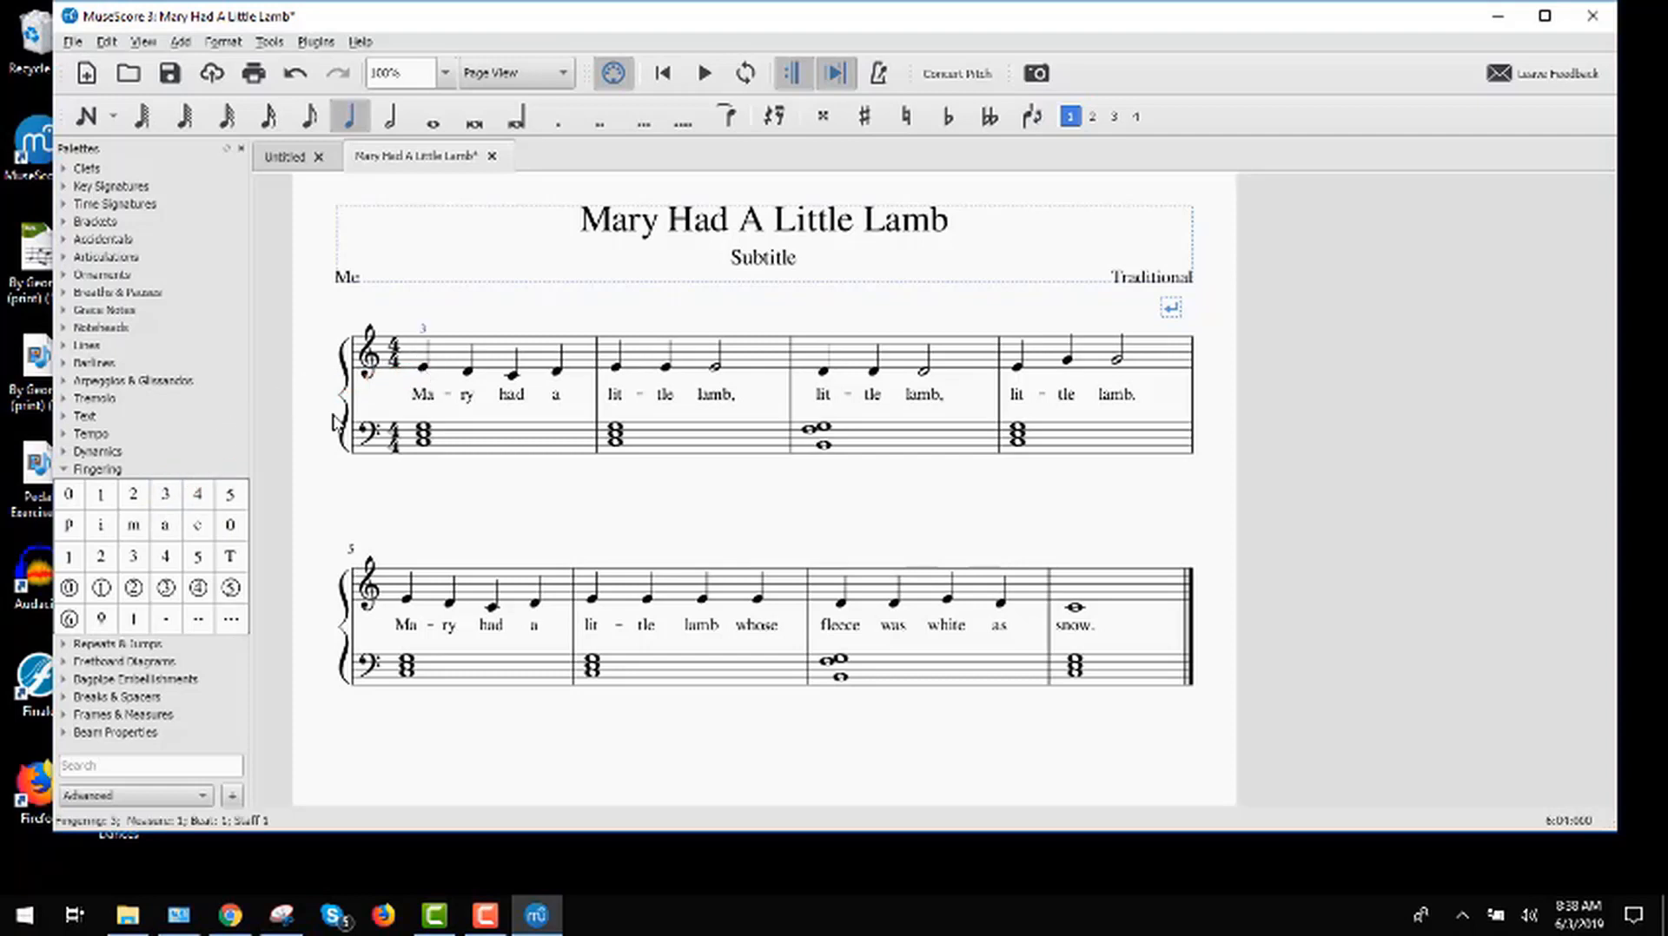
pyautogui.moveTo(145, 499); pyautogui.dragTo(823, 371)
pyautogui.moveTo(139, 499); pyautogui.dragTo(408, 600)
pyautogui.moveTo(136, 497); pyautogui.dragTo(839, 598)
# Step: Add fingerings 1 and 3 to the bass chord in measure 1, and try to add fingering 5
pyautogui.moveTo(101, 495); pyautogui.dragTo(422, 435)
pyautogui.moveTo(165, 494); pyautogui.dragTo(435, 444)
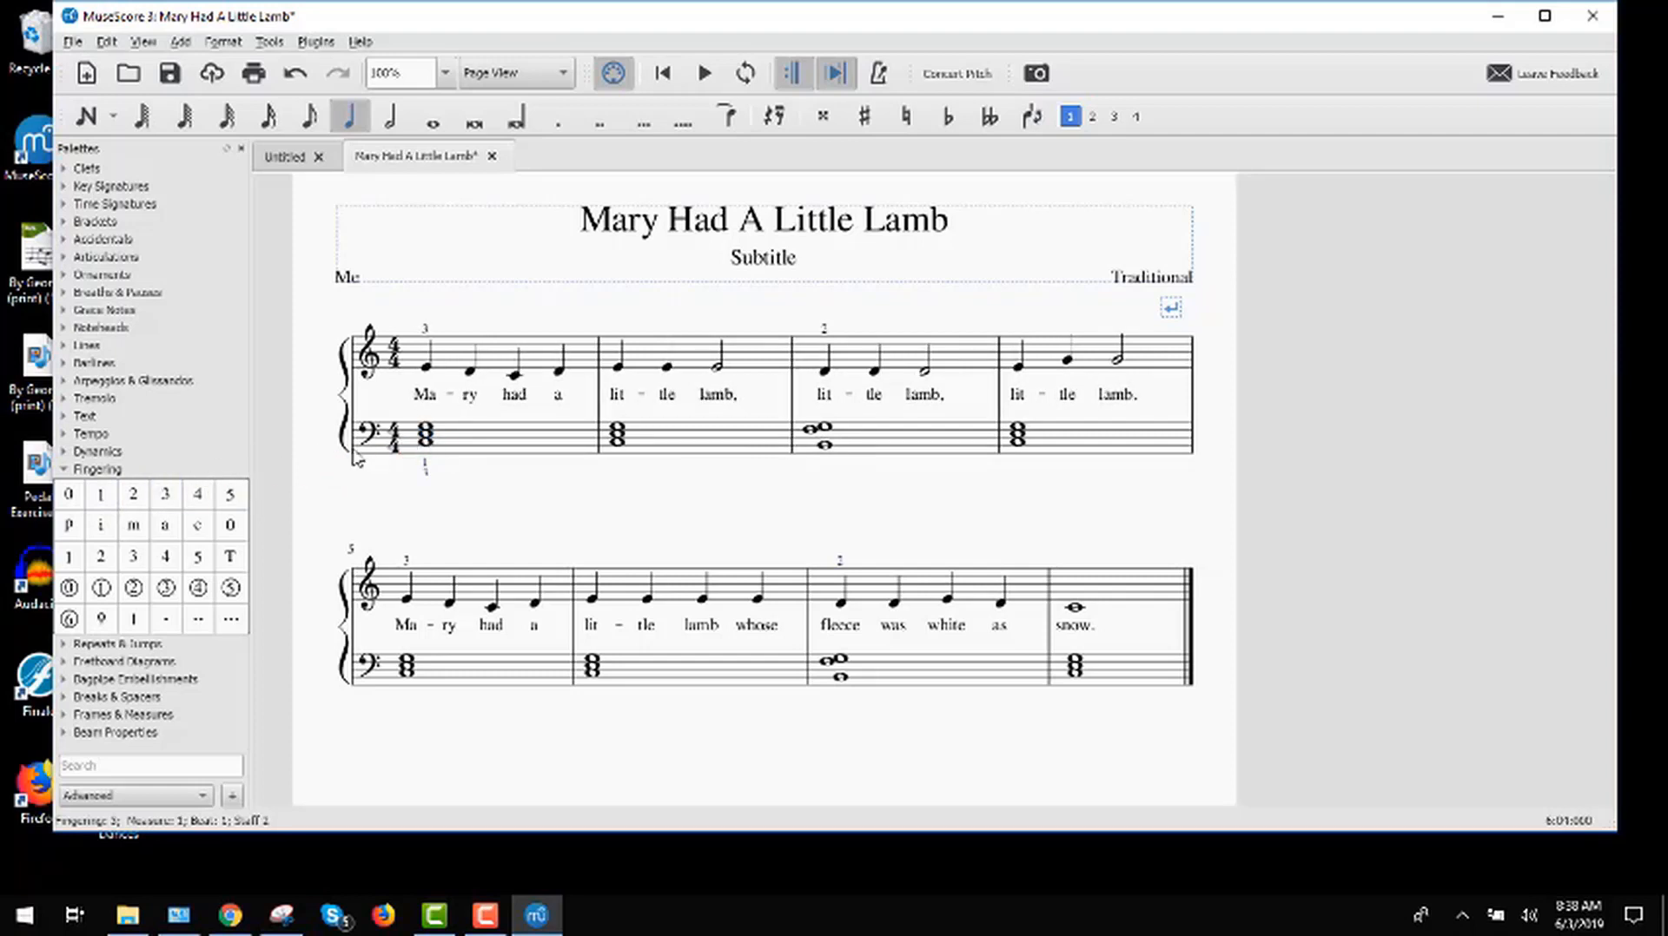
pyautogui.moveTo(230, 494); pyautogui.dragTo(435, 458)
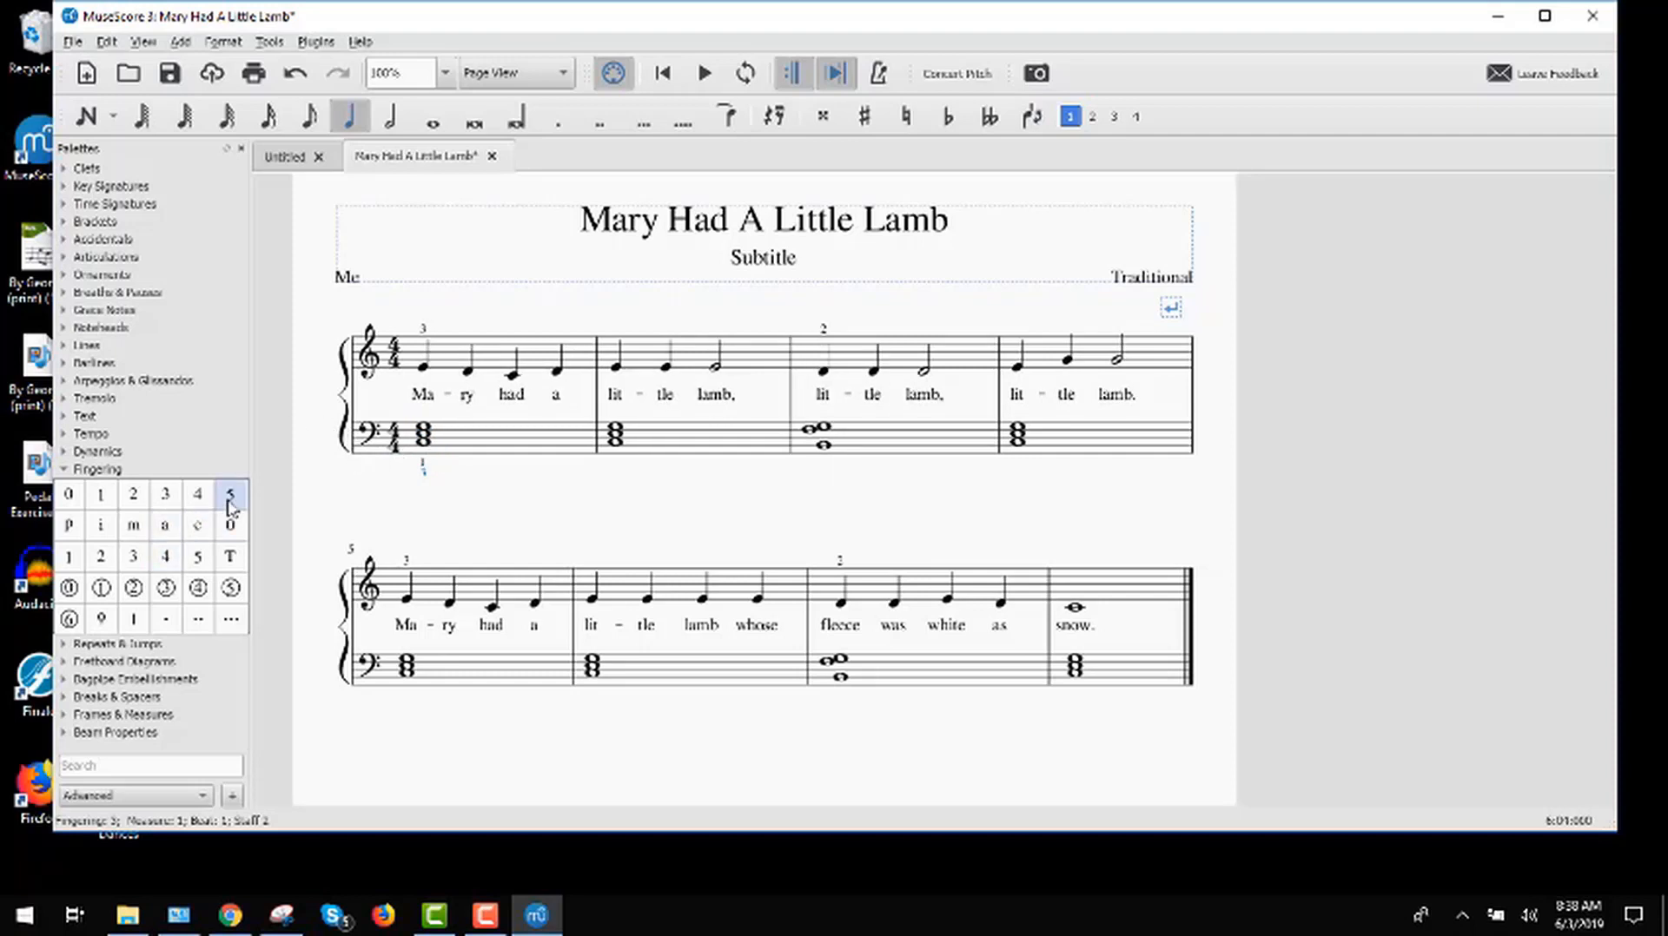
pyautogui.moveTo(229, 496); pyautogui.dragTo(429, 451)
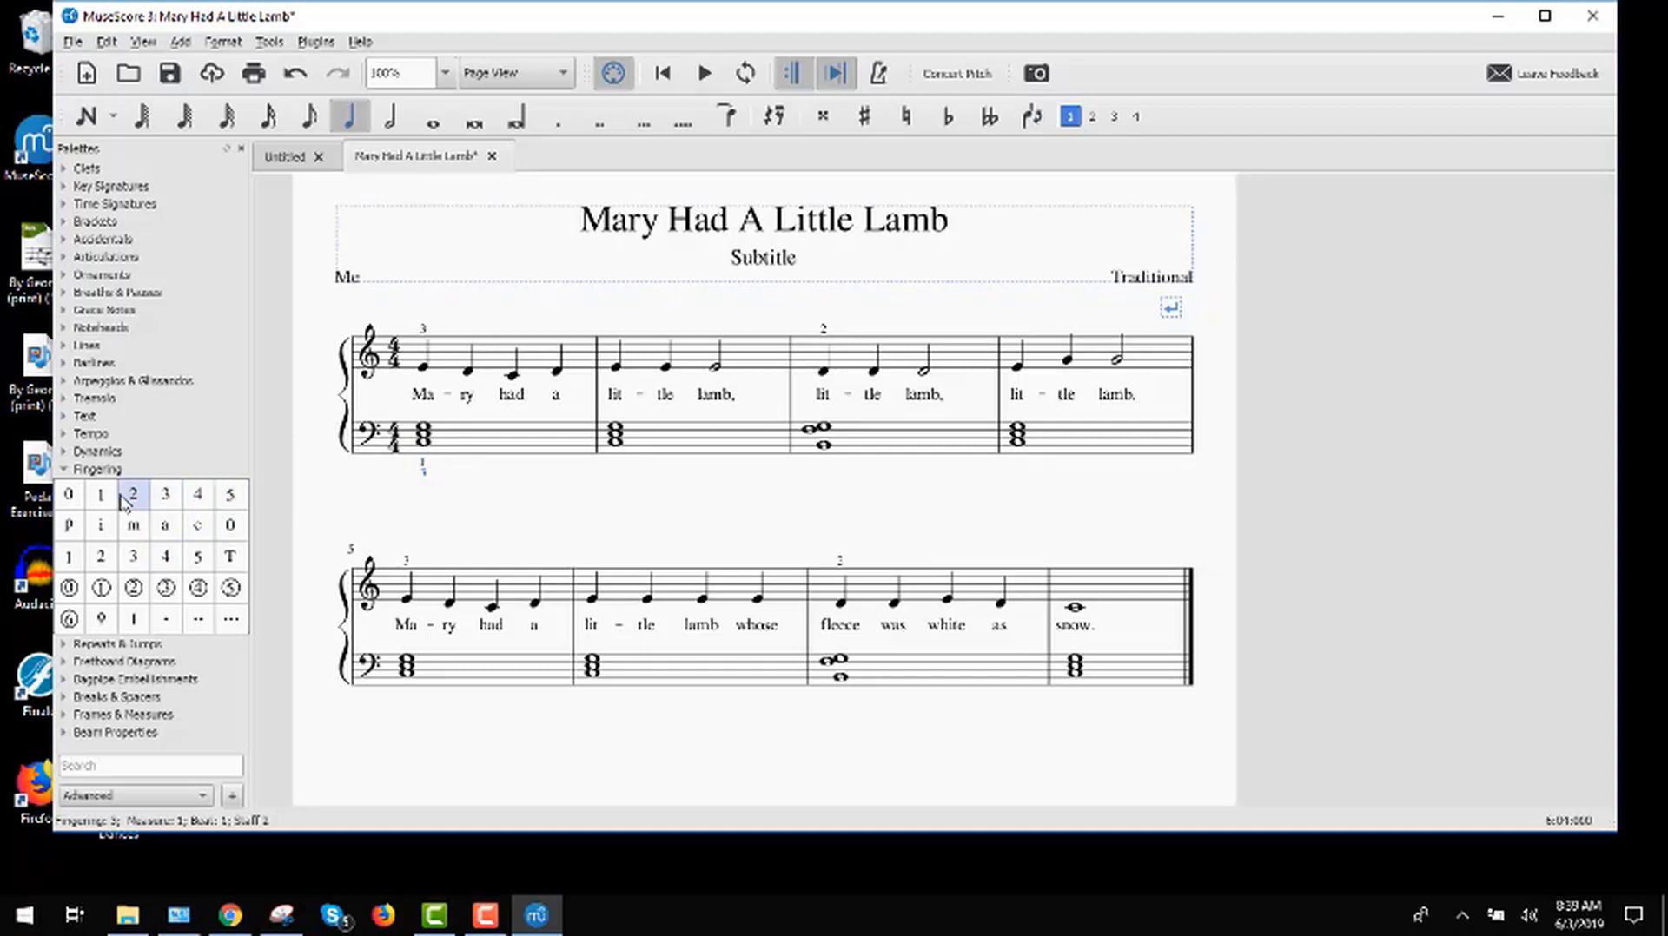
# Step: Add fingerings 1, 2 and 5 to the bass chord in measure 3
pyautogui.moveTo(101, 495); pyautogui.dragTo(823, 445)
pyautogui.moveTo(165, 494); pyautogui.dragTo(821, 444)
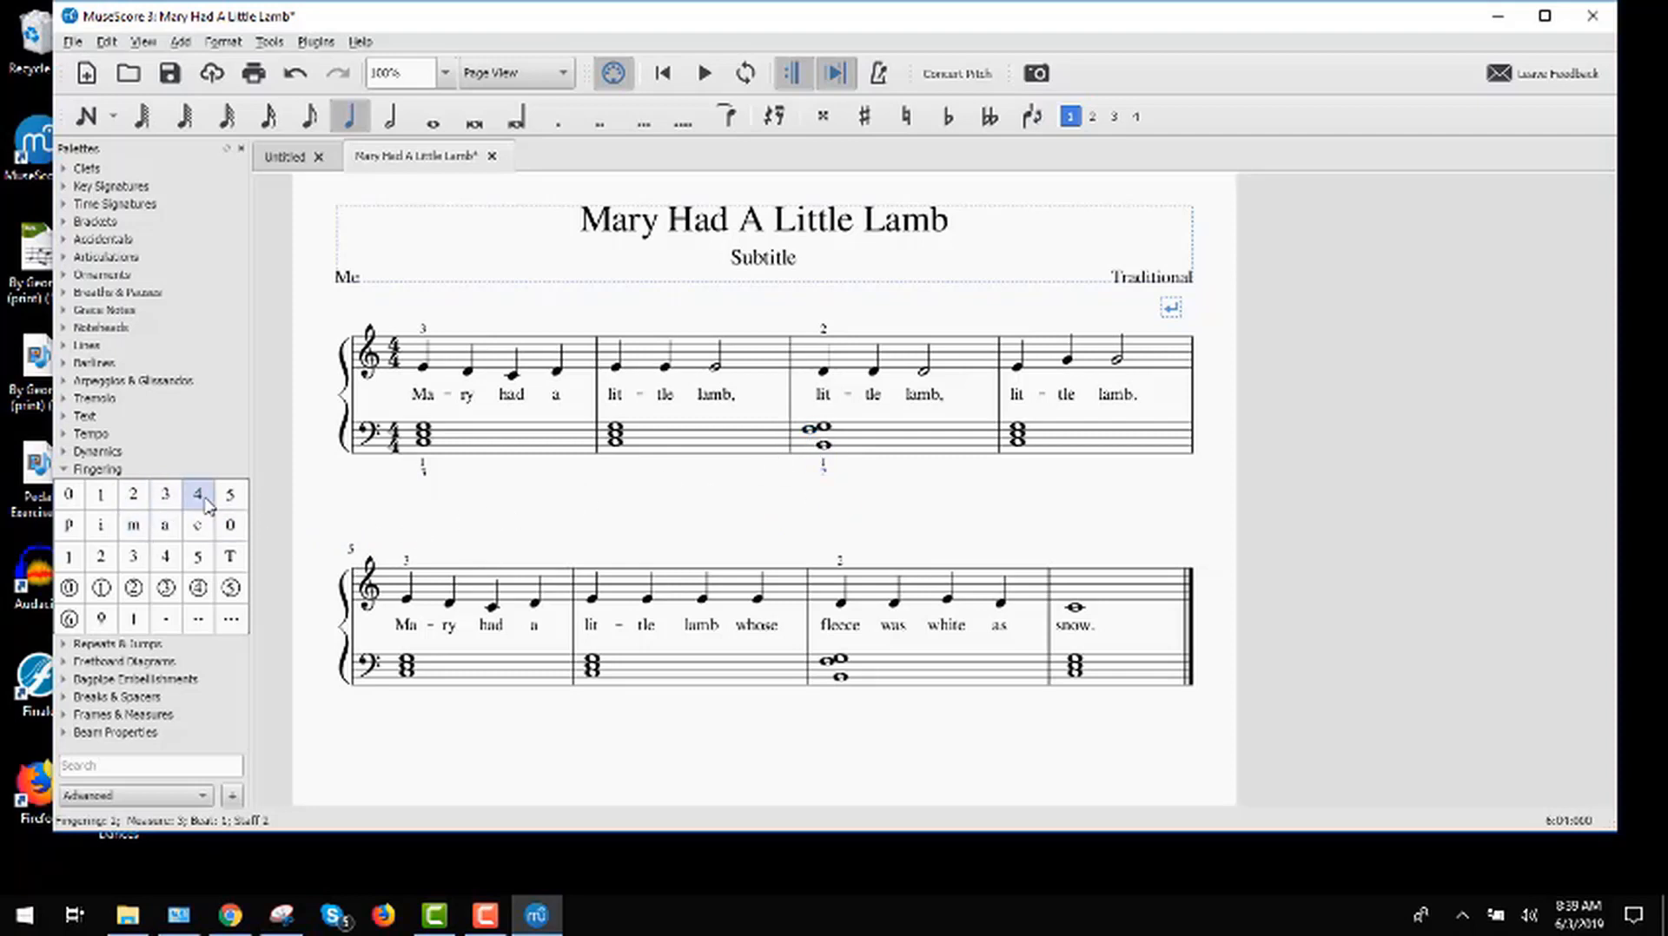
pyautogui.moveTo(230, 491); pyautogui.dragTo(829, 454)
# Step: Add fingerings 1, 3 and 5 to the bass chord in measure 2, and fingering 5 to the bass chord in measure 1
pyautogui.moveTo(101, 494); pyautogui.dragTo(620, 451)
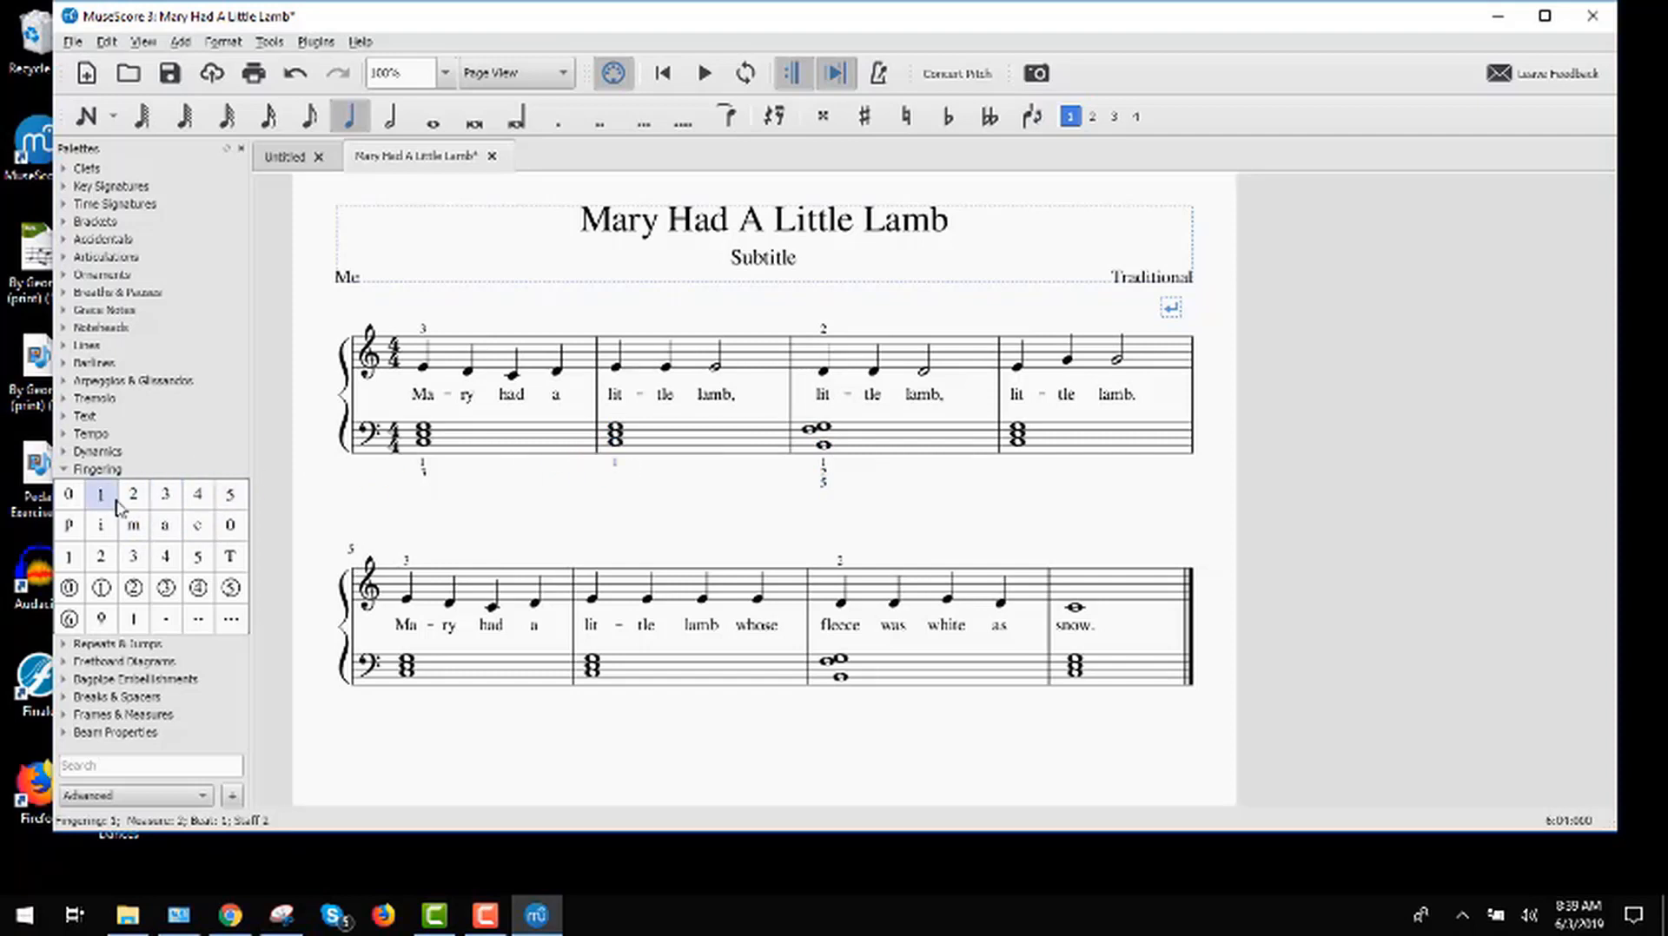
pyautogui.moveTo(119, 507); pyautogui.dragTo(618, 447)
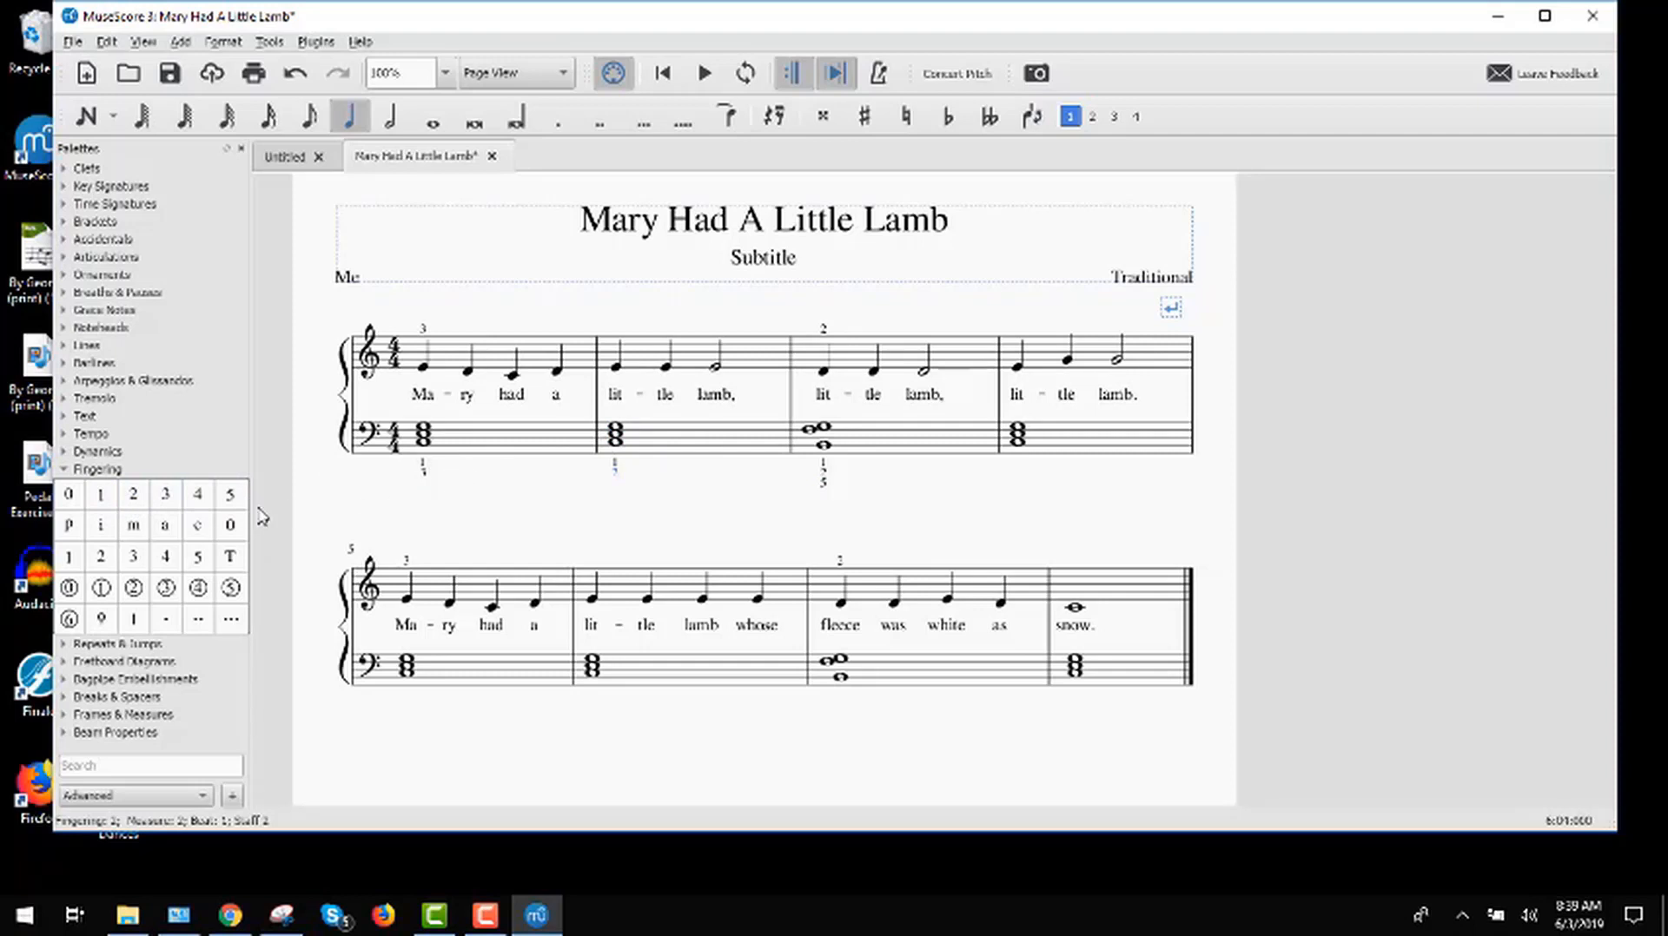
pyautogui.hotkey('ctrl', 'z')
pyautogui.moveTo(165, 494); pyautogui.dragTo(618, 453)
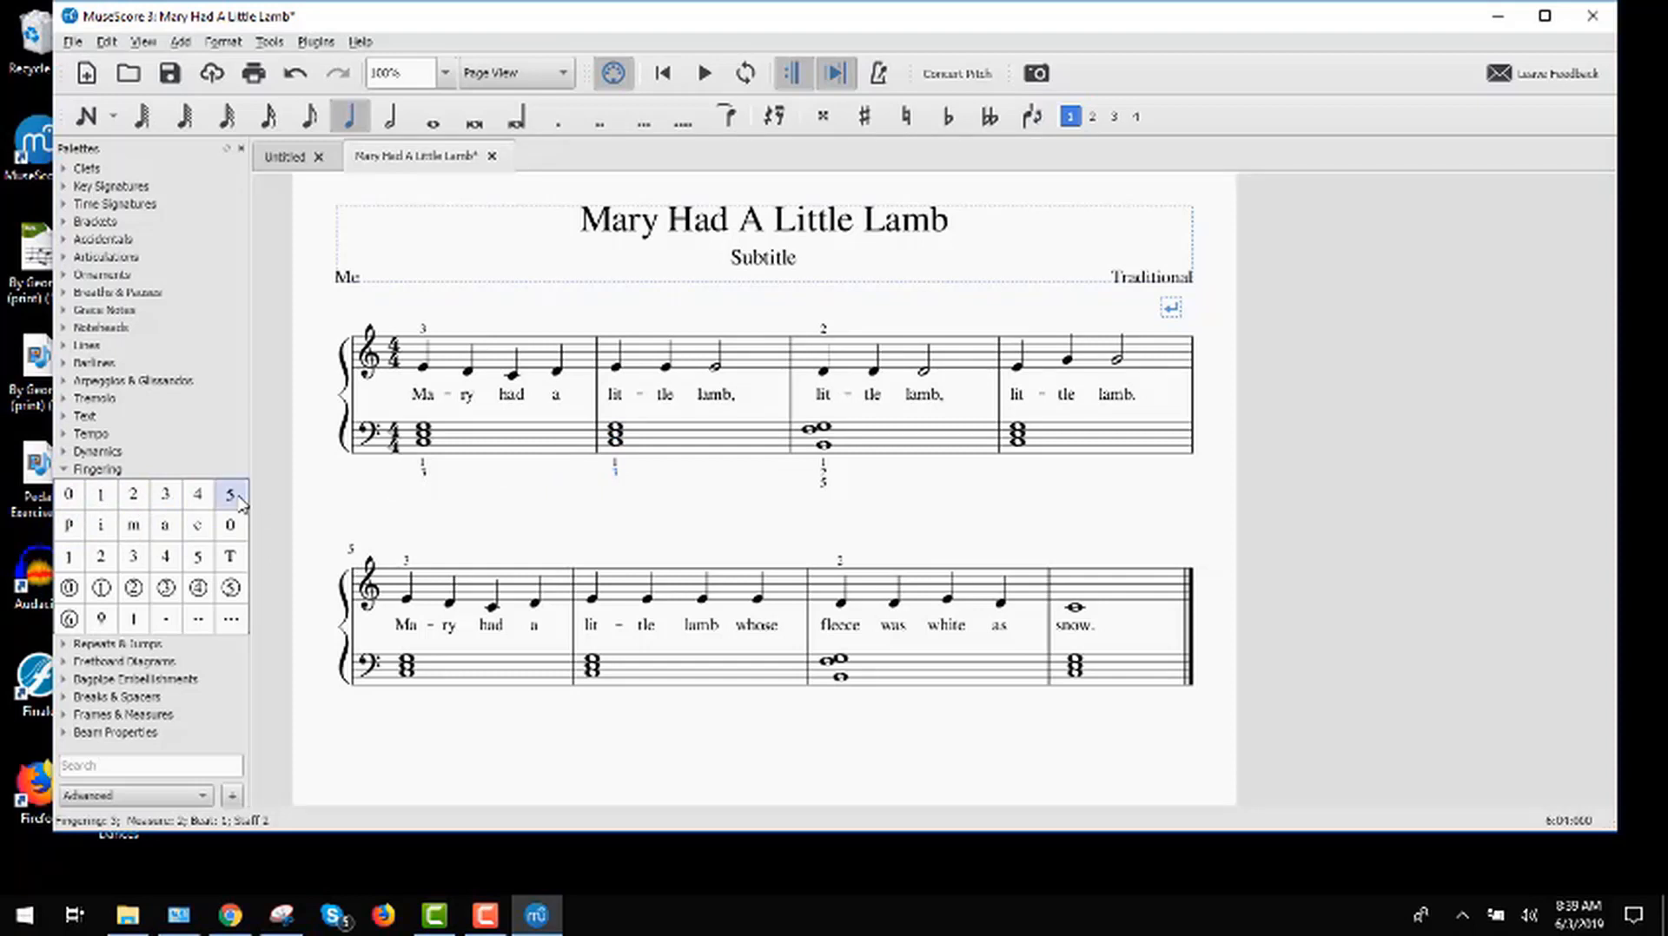
pyautogui.moveTo(240, 502); pyautogui.dragTo(617, 447)
pyautogui.moveTo(233, 497); pyautogui.dragTo(425, 451)
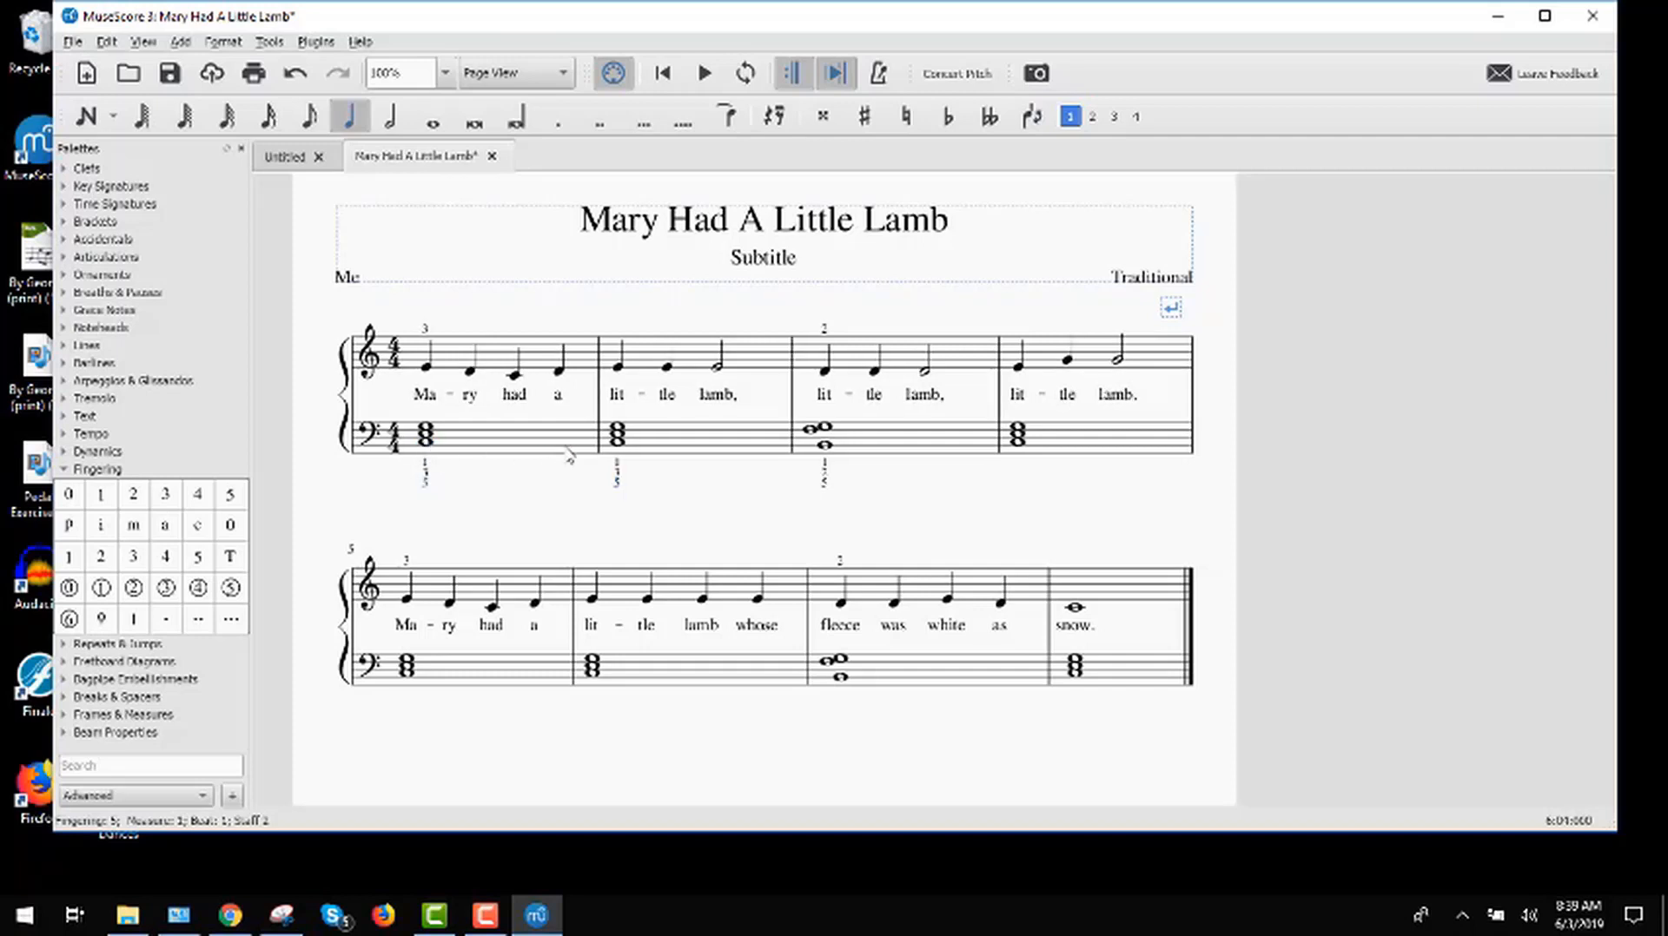
# Step: Replace the fingered bass chord in measure 2 with a copy of the unfingered bass chord from measure 4
pyautogui.click(1051, 441)
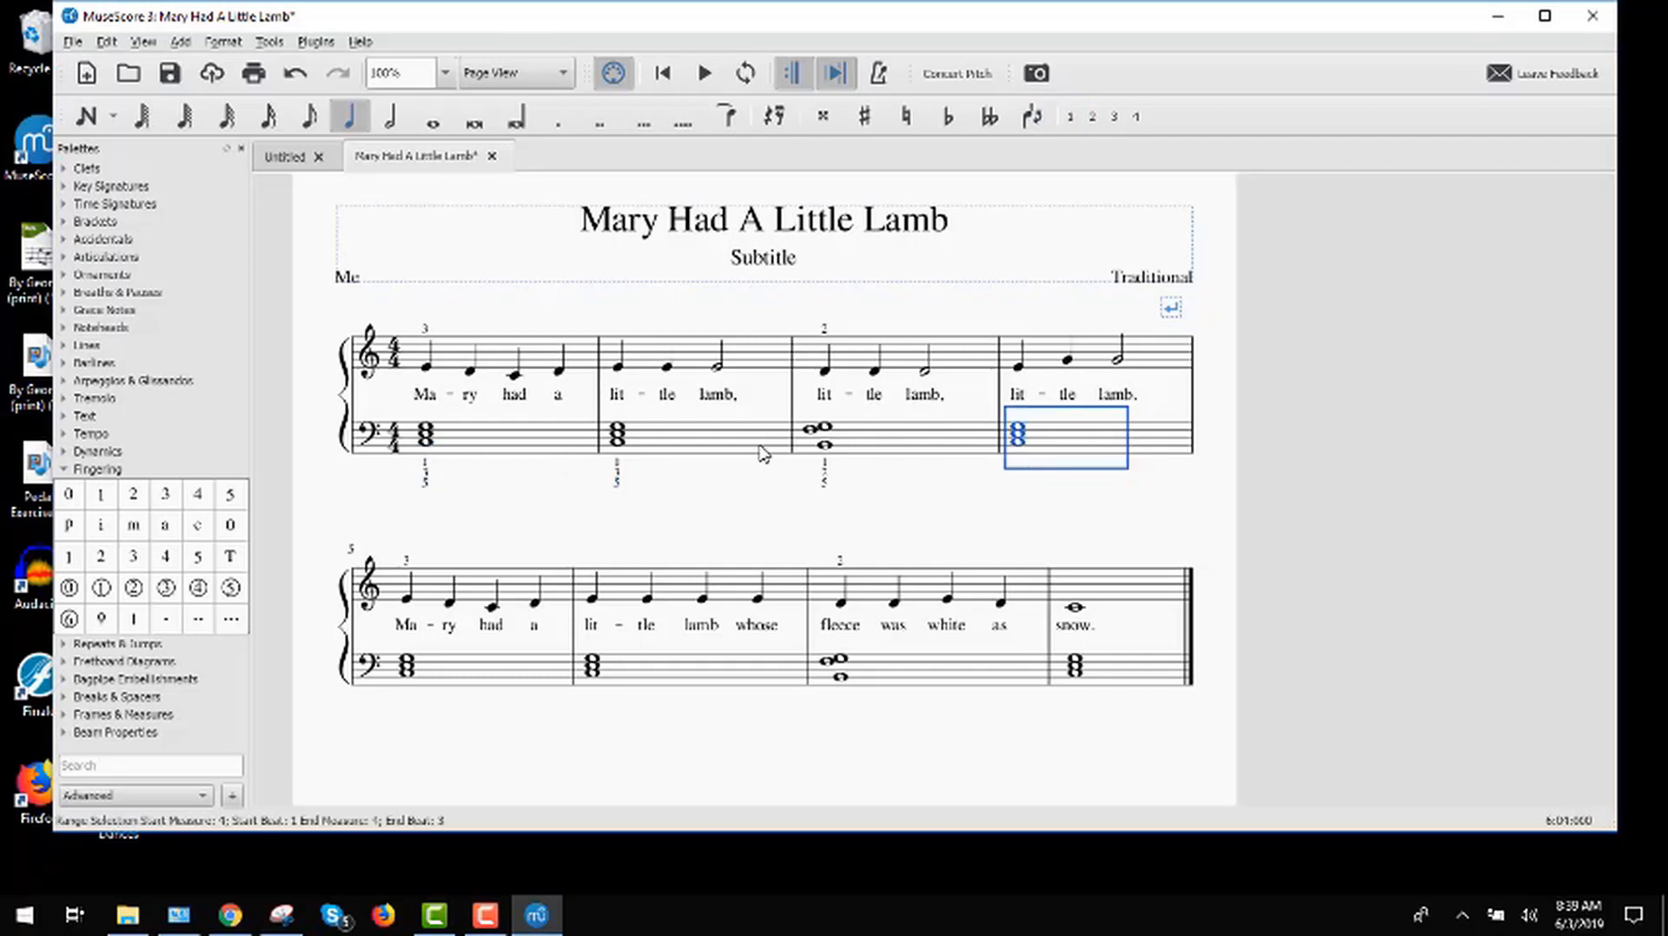
pyautogui.click(683, 448)
pyautogui.hotkey('ctrl', 'v')
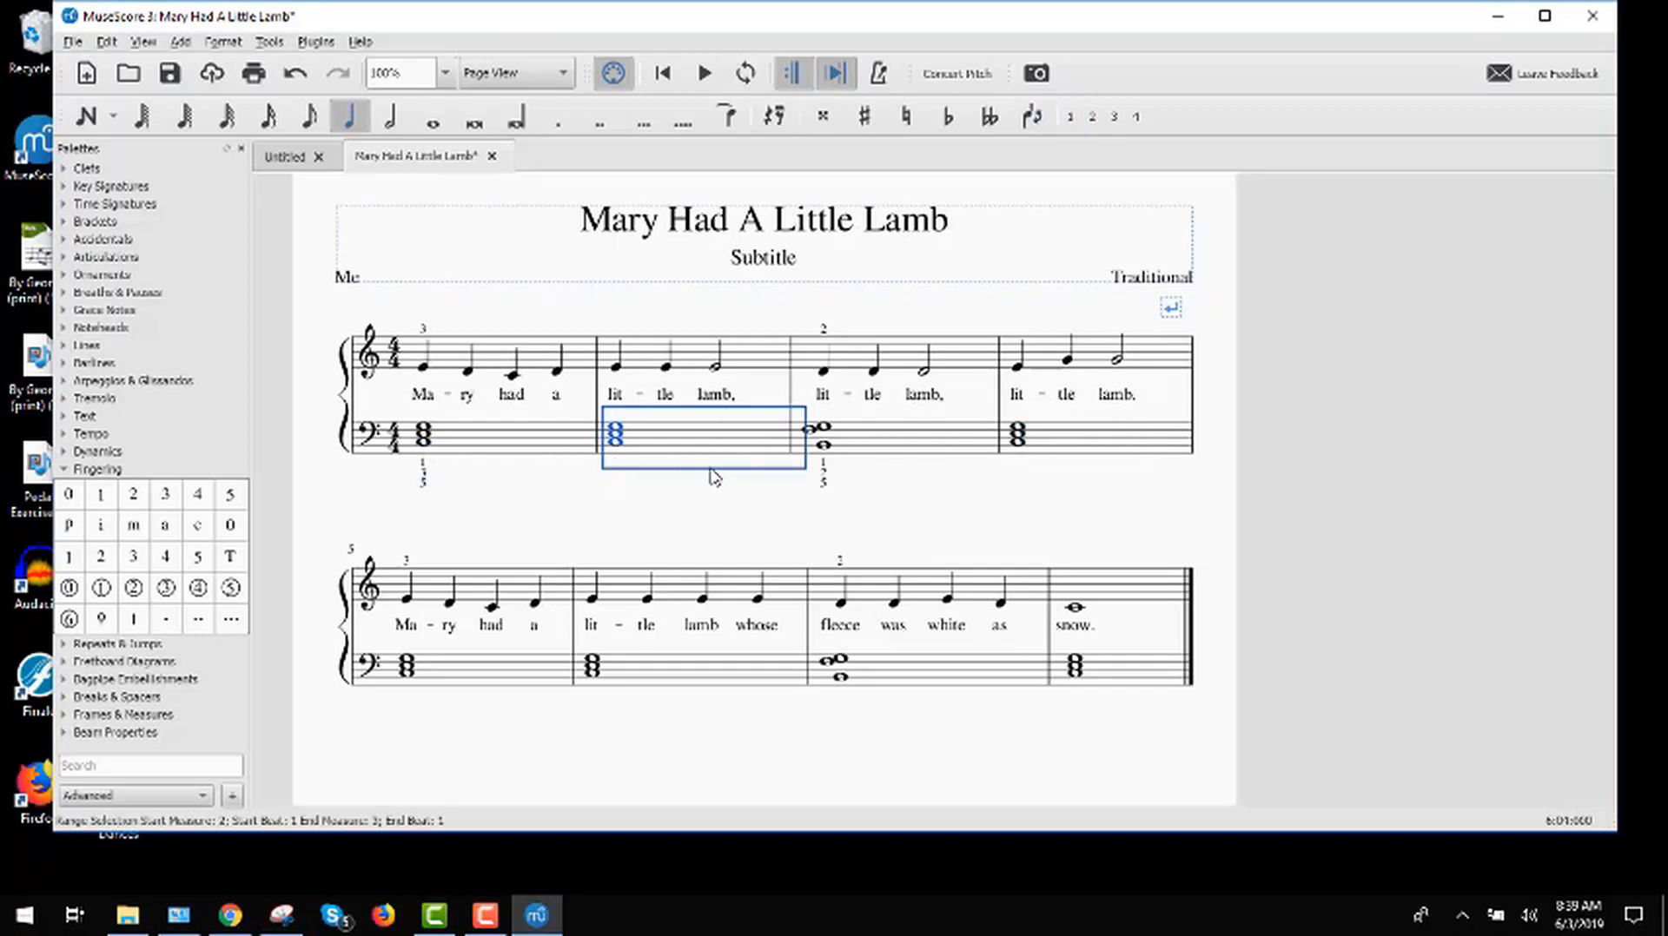
pyautogui.click(487, 512)
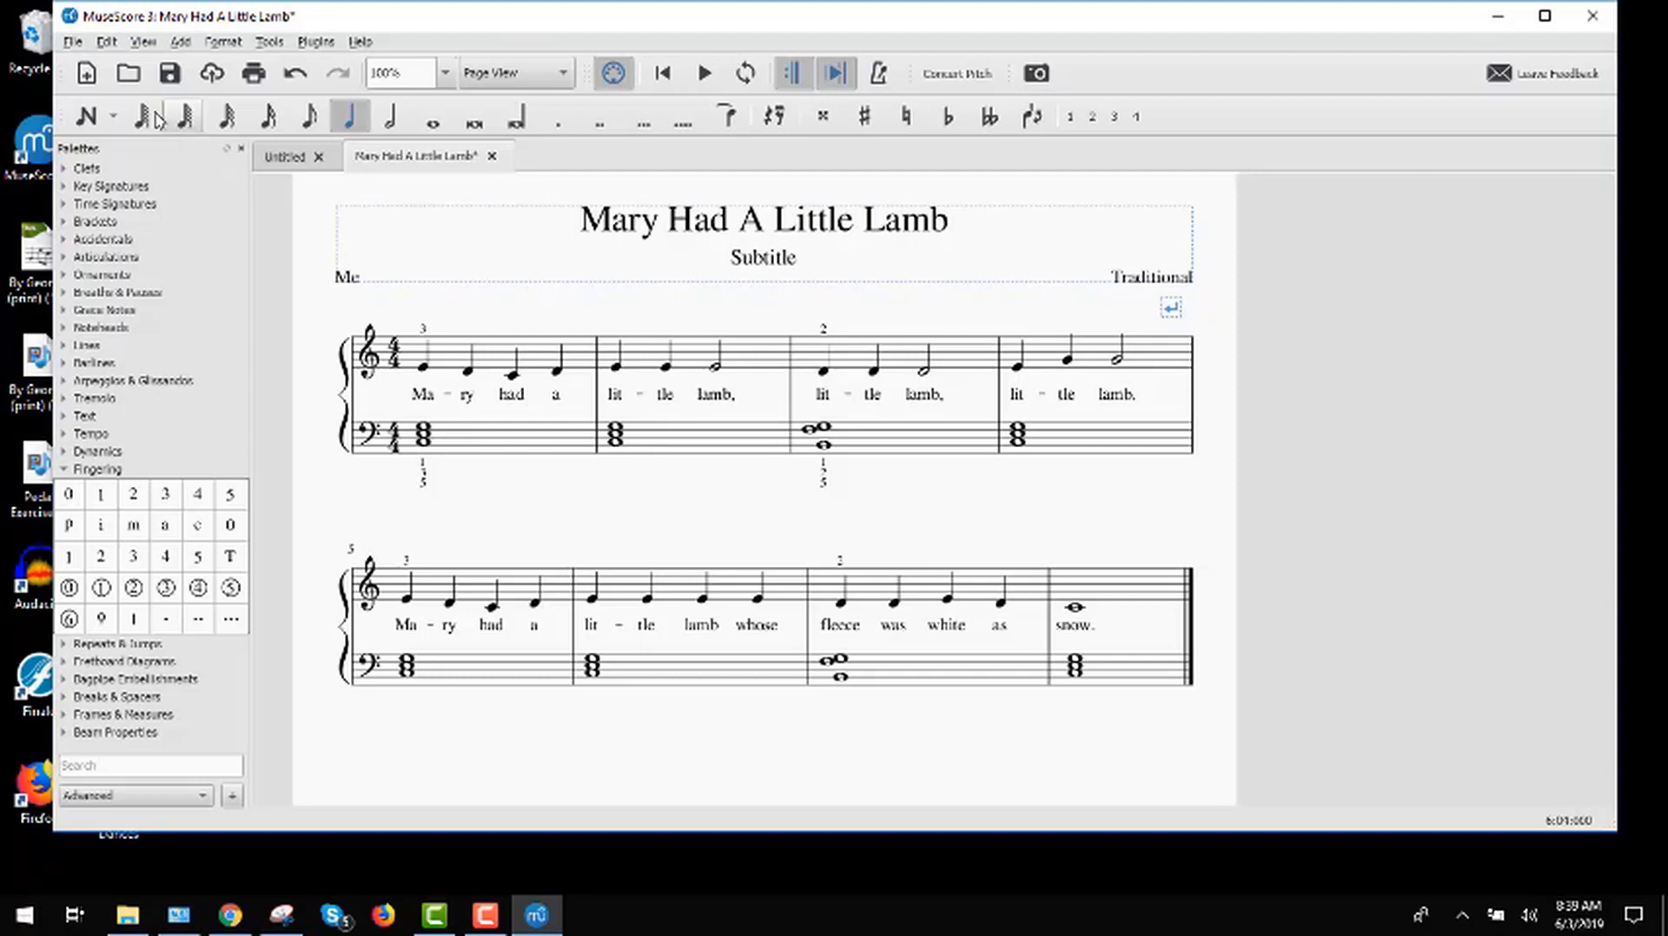
# Step: Save the score to the Desktop as Mary_Had_A_Little_Lamb.mscz in MuseScore 3 format
pyautogui.click(73, 43)
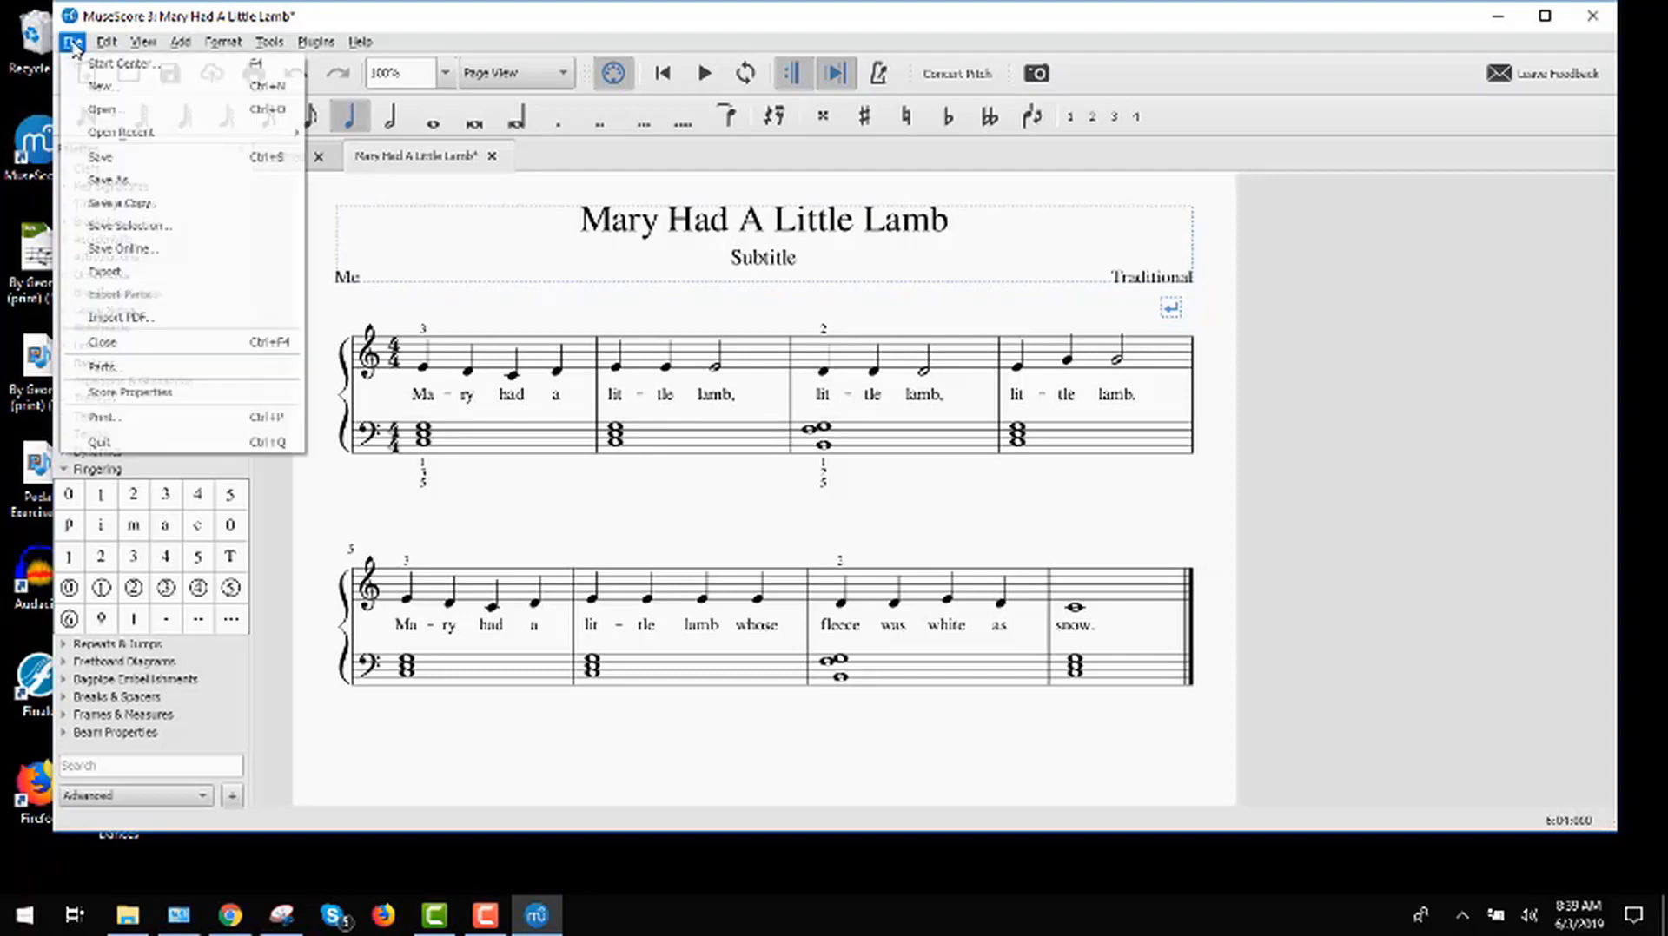
pyautogui.click(158, 158)
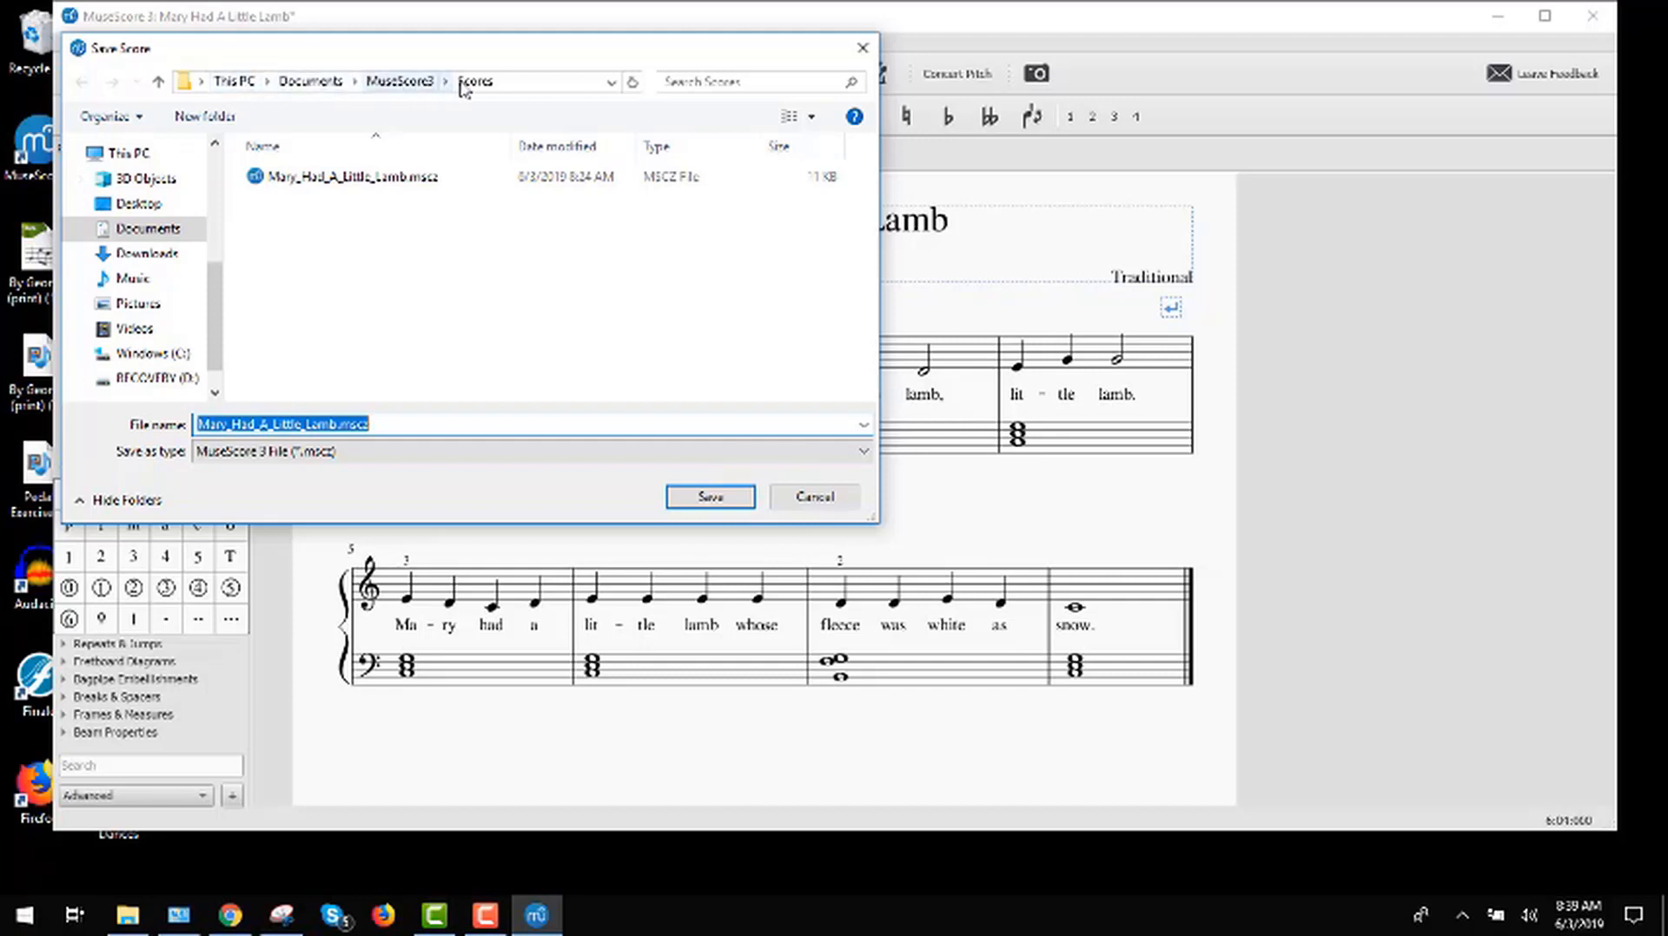
pyautogui.click(108, 209)
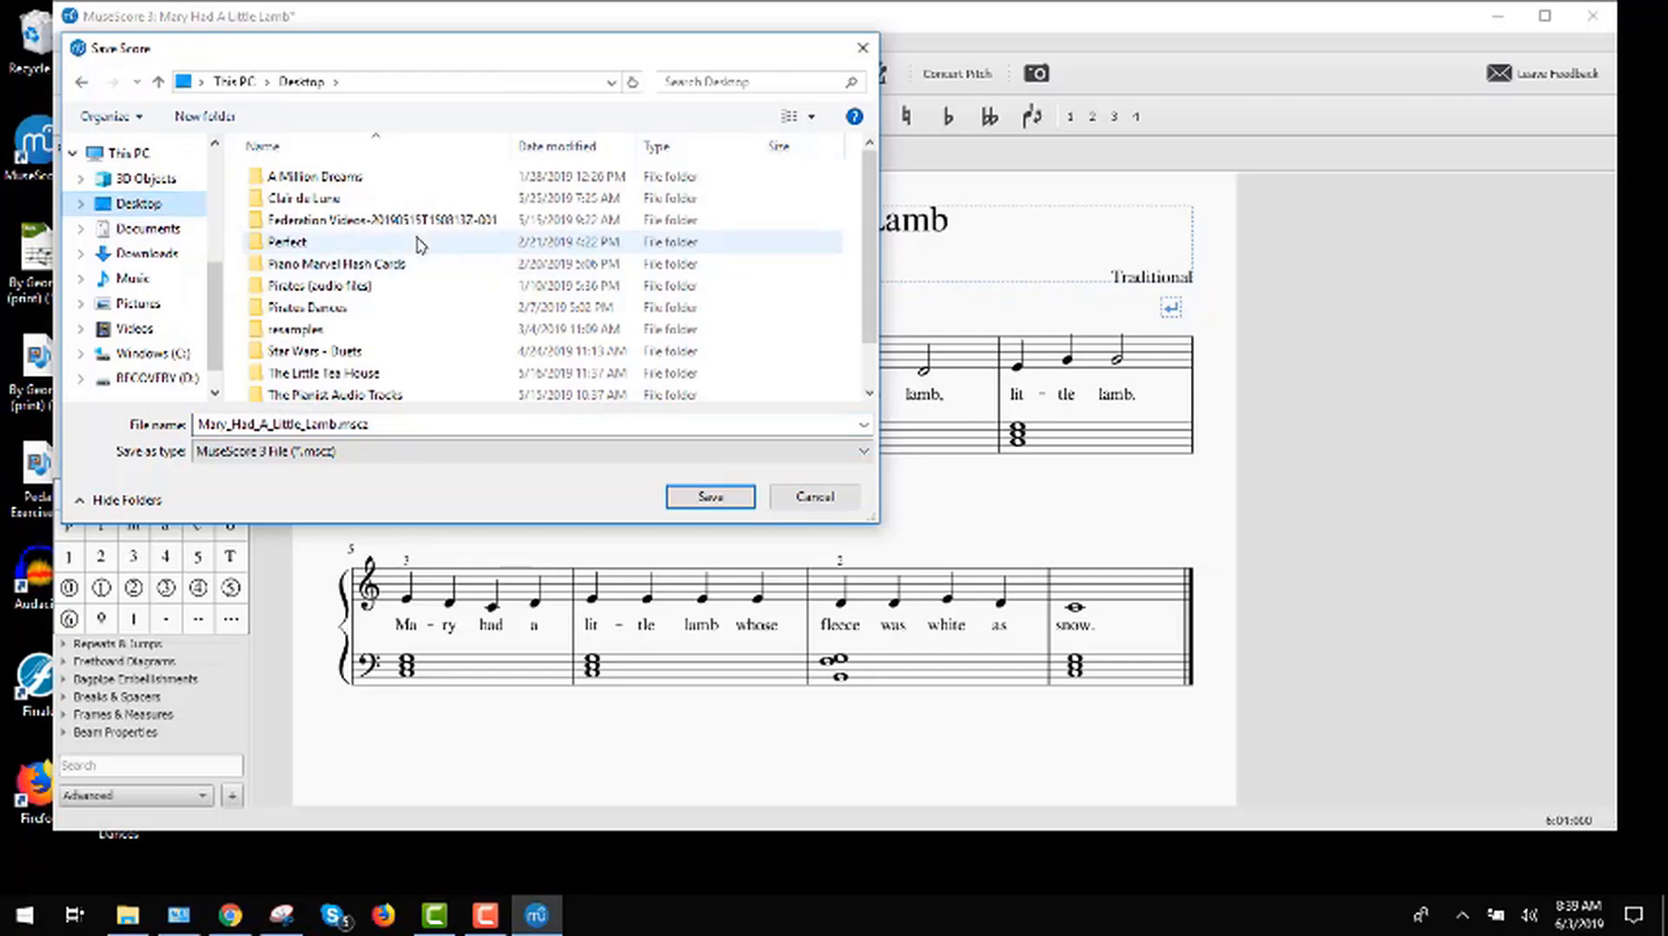
pyautogui.scroll(-2, 417, 245)
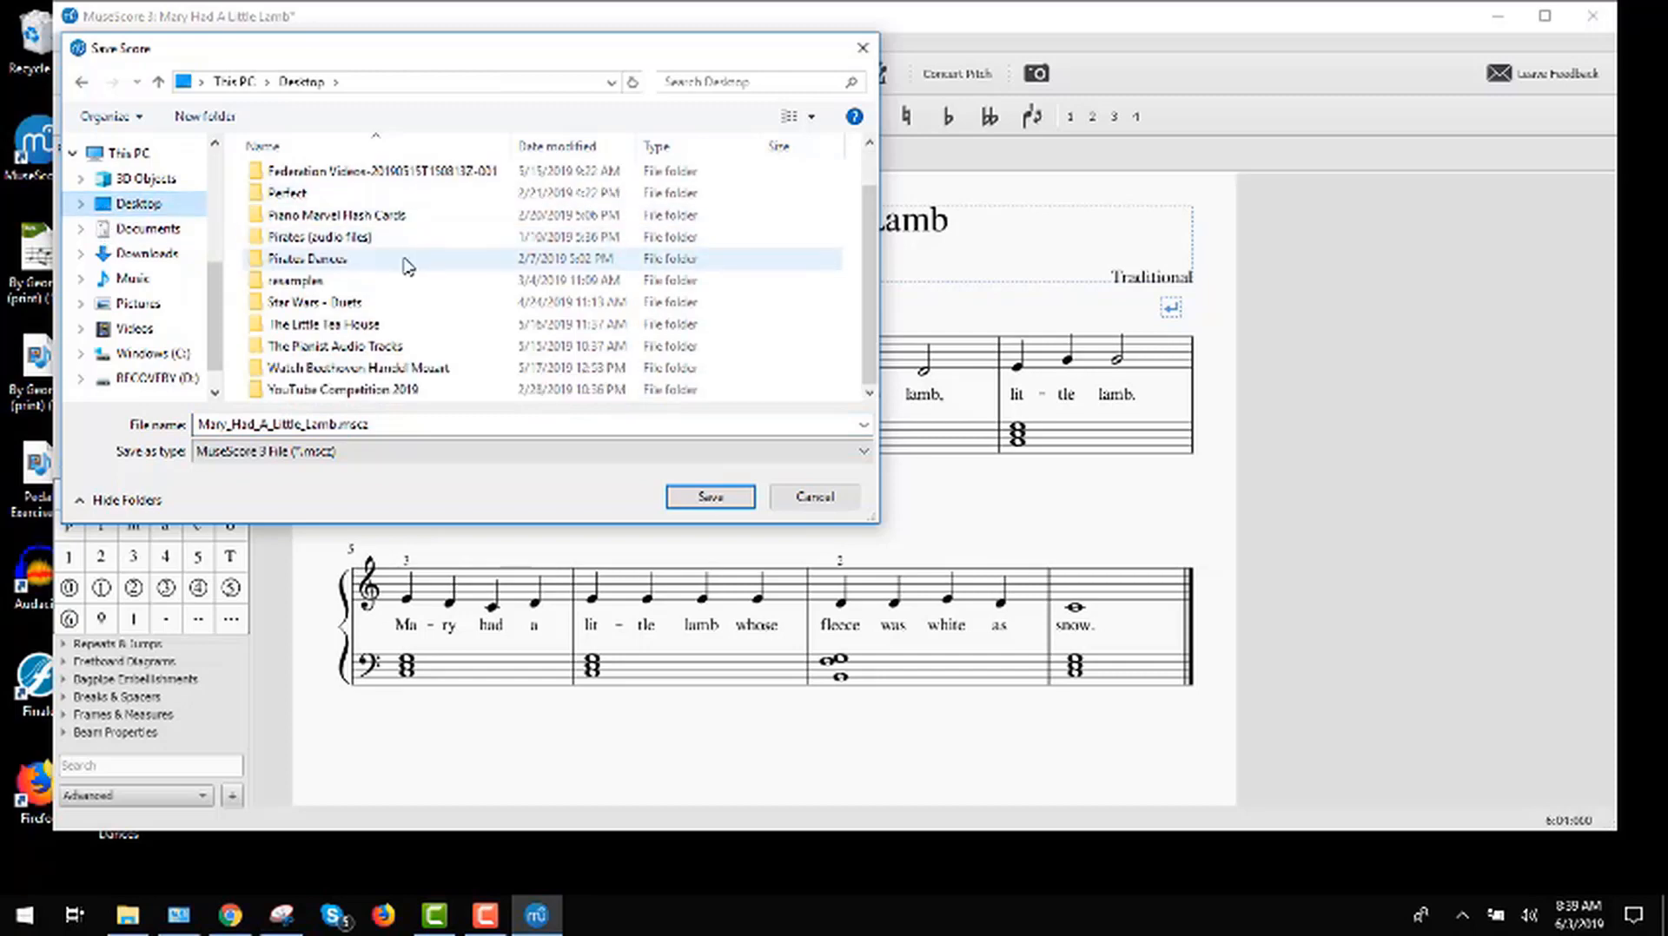
pyautogui.click(709, 498)
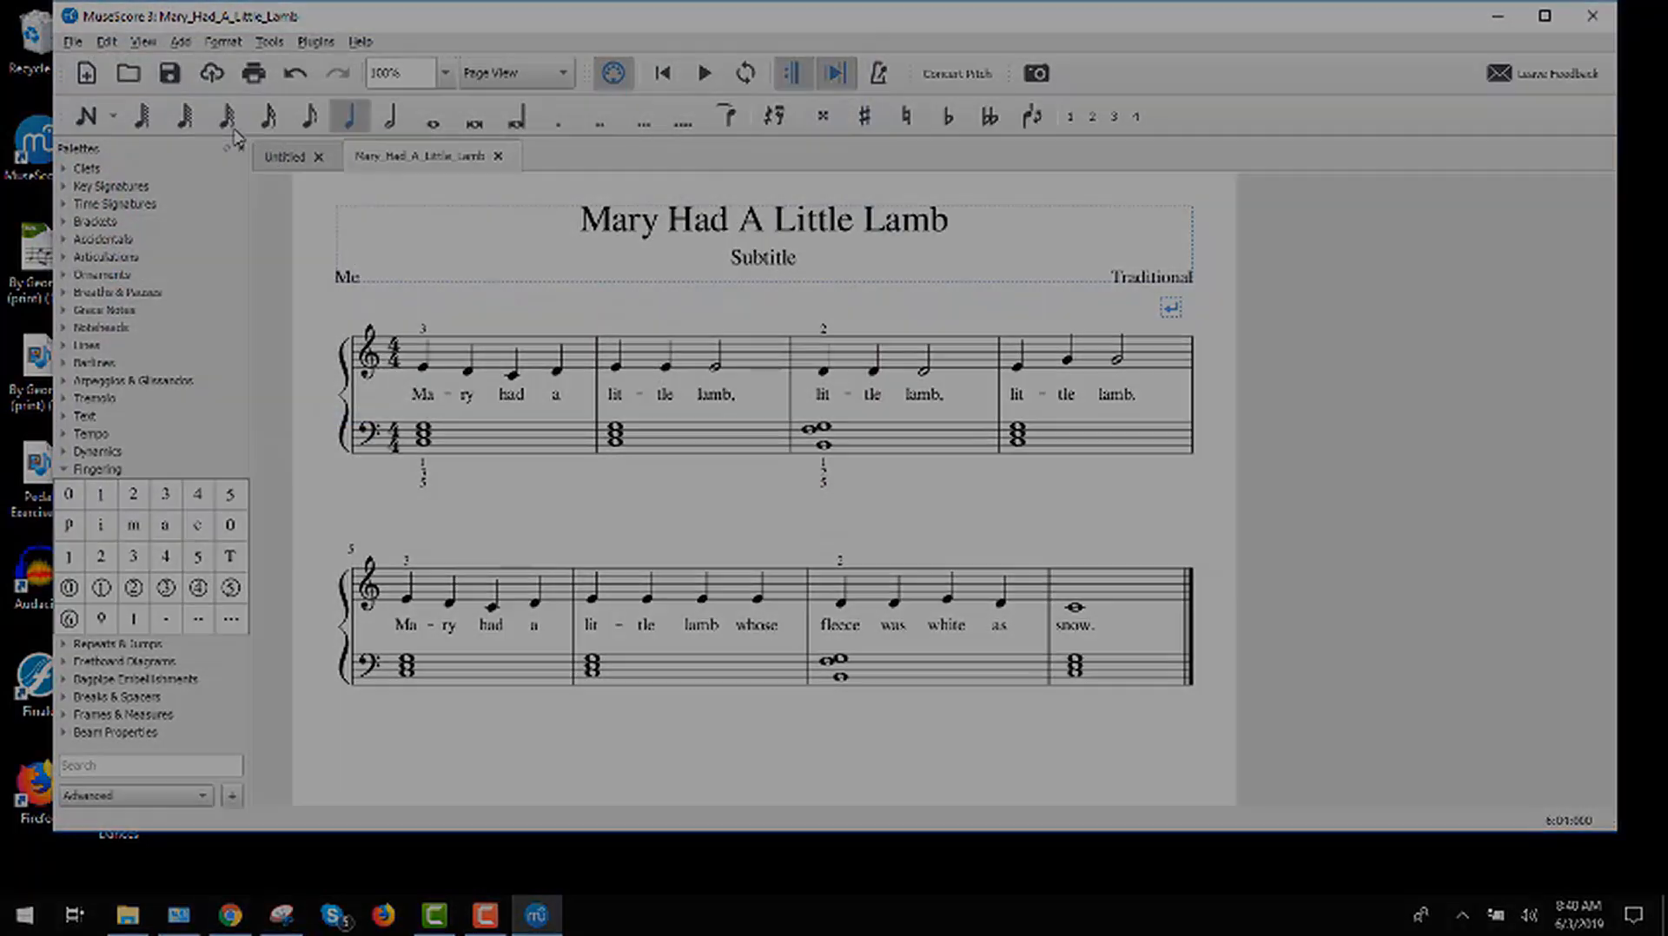